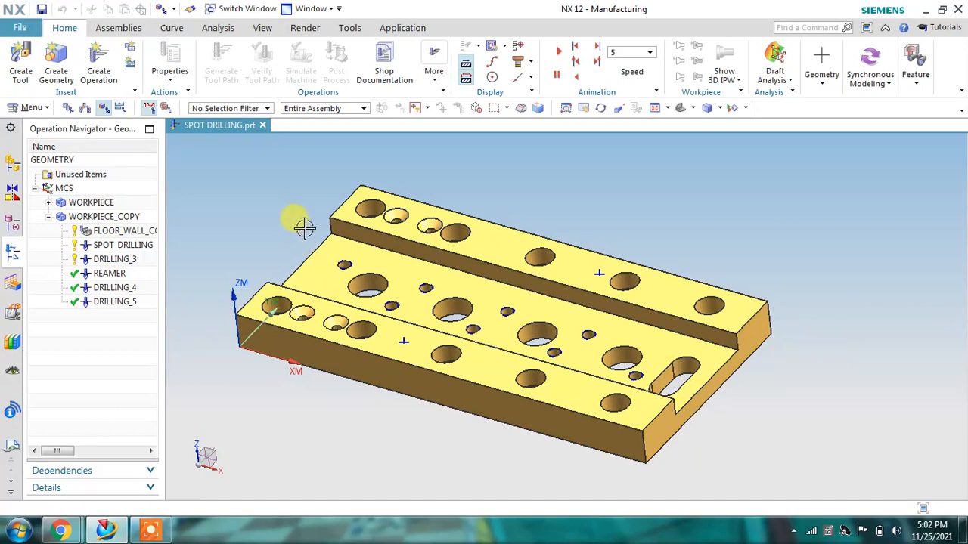
click(98, 61)
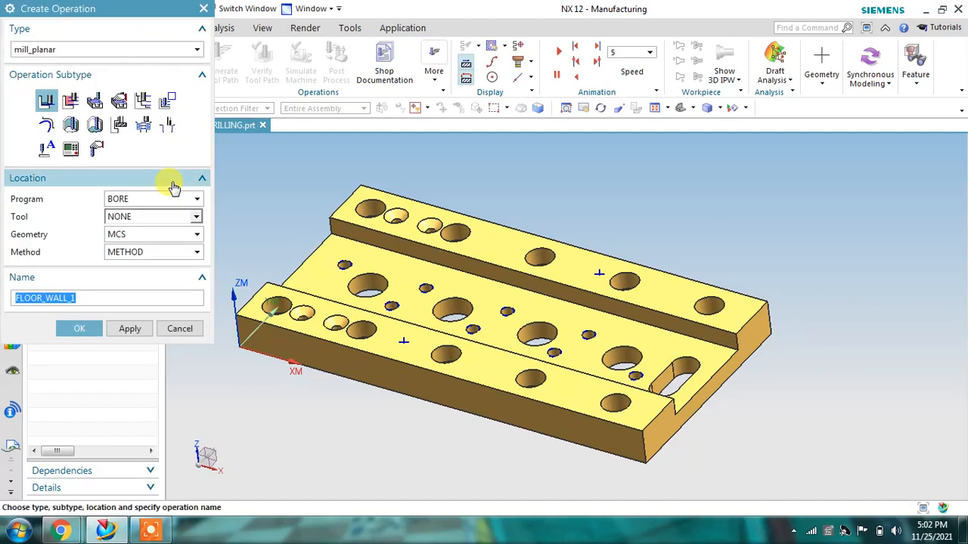
click(96, 50)
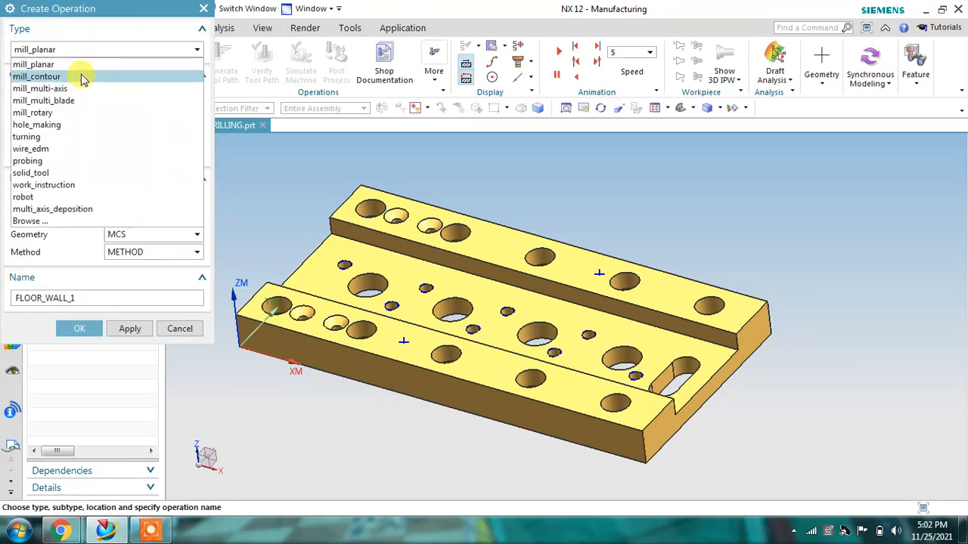
click(83, 77)
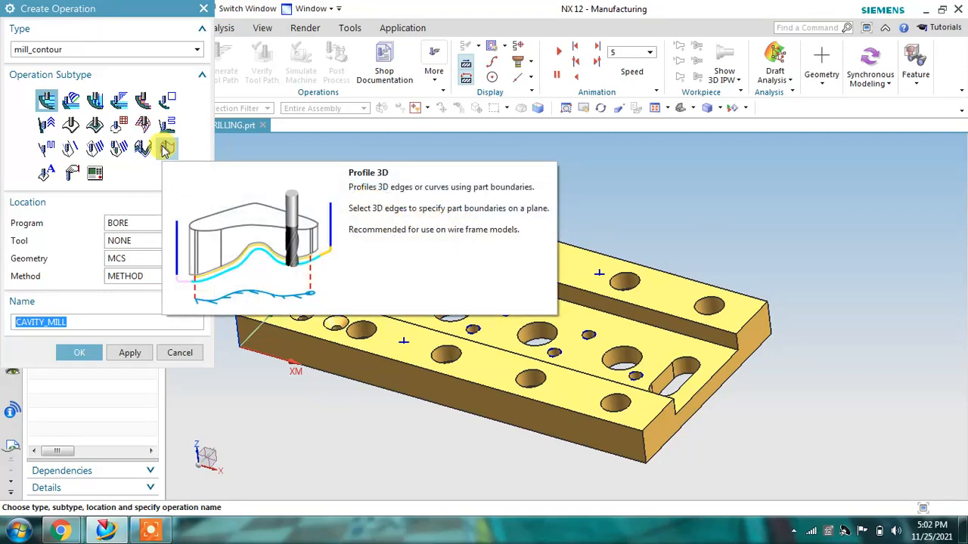
click(174, 357)
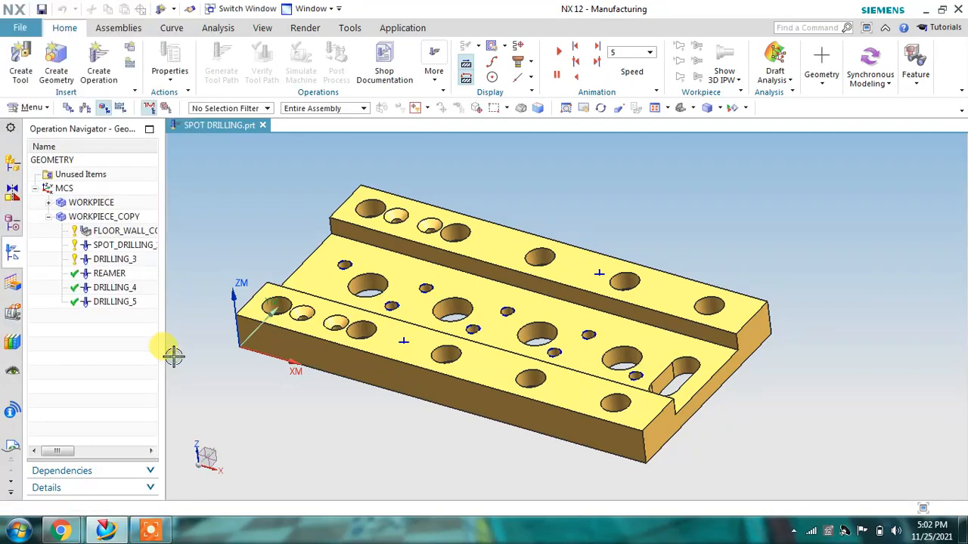
Step: Delete the WORKPIECE and WORKPIECE_COPY geometry groups with their operations, leaving only MCS
mouse_move(219, 270)
middle_down()
mouse_move(227, 264)
mouse_move(227, 274)
middle_up()
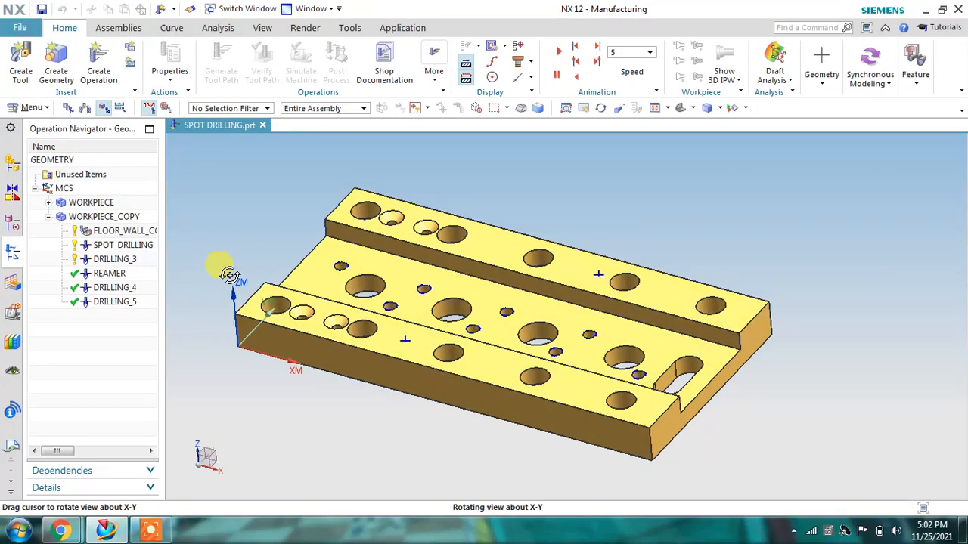
click(79, 204)
right_click(86, 201)
click(125, 259)
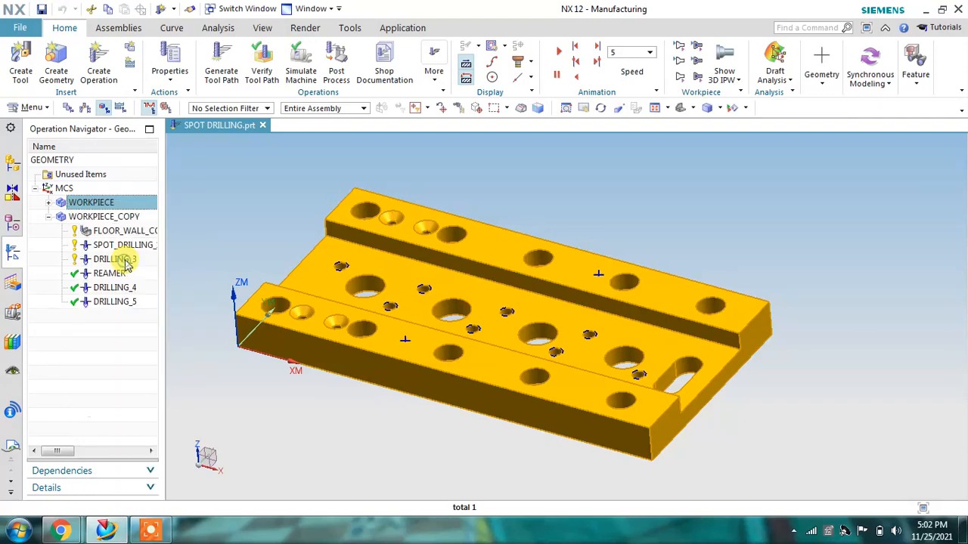
click(98, 206)
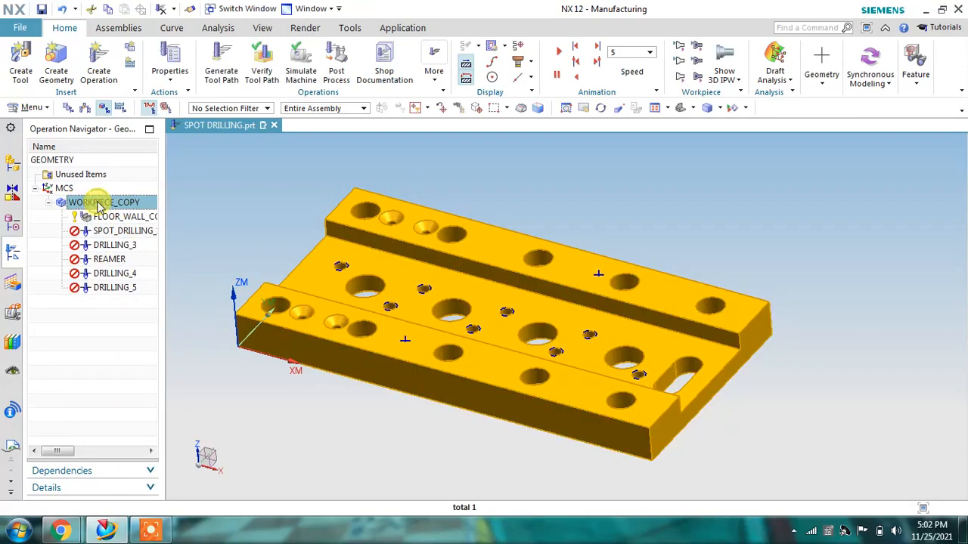
right_click(97, 202)
click(162, 262)
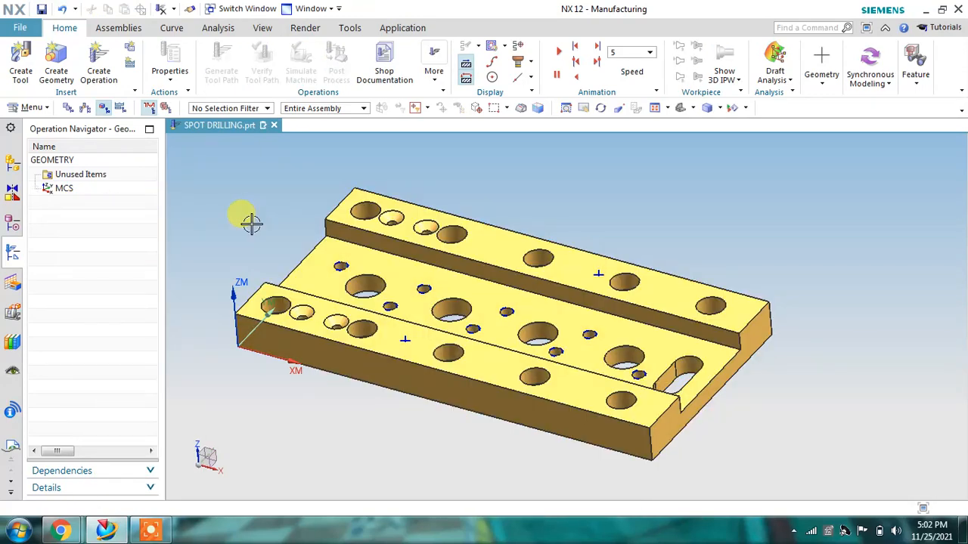
Step: Delete all existing tools, from STD_DRILL_0.5 through BORE_1, from the machine tool view
click(85, 108)
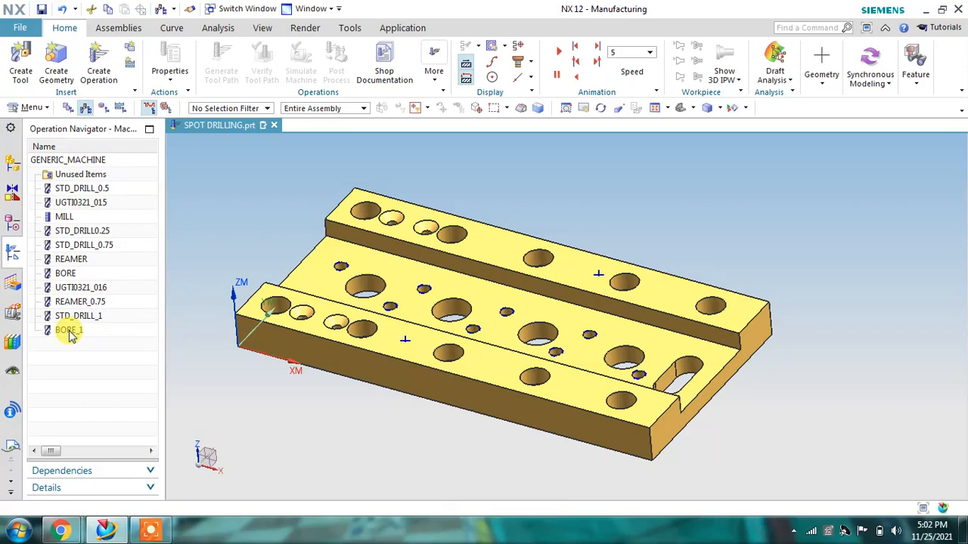
shift+click(70, 333)
right_click(70, 335)
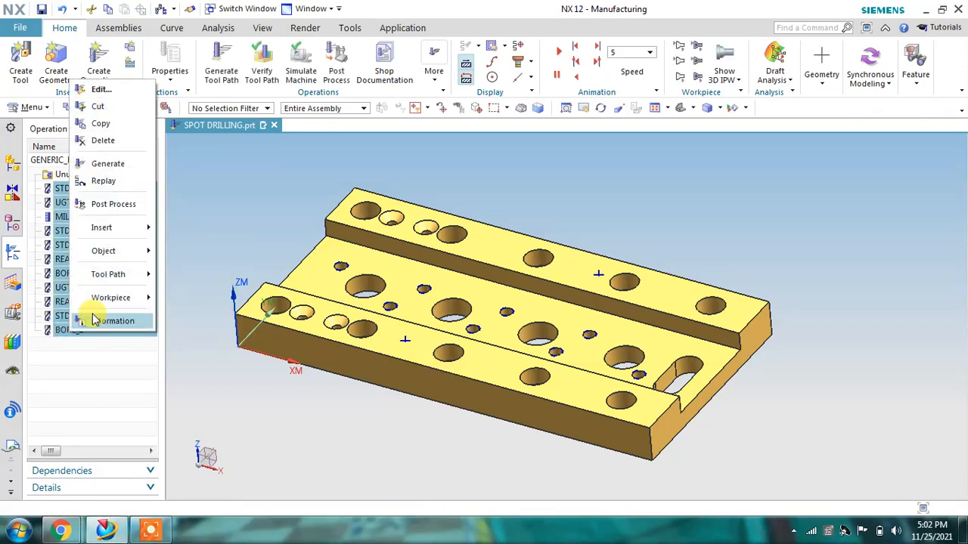
click(84, 141)
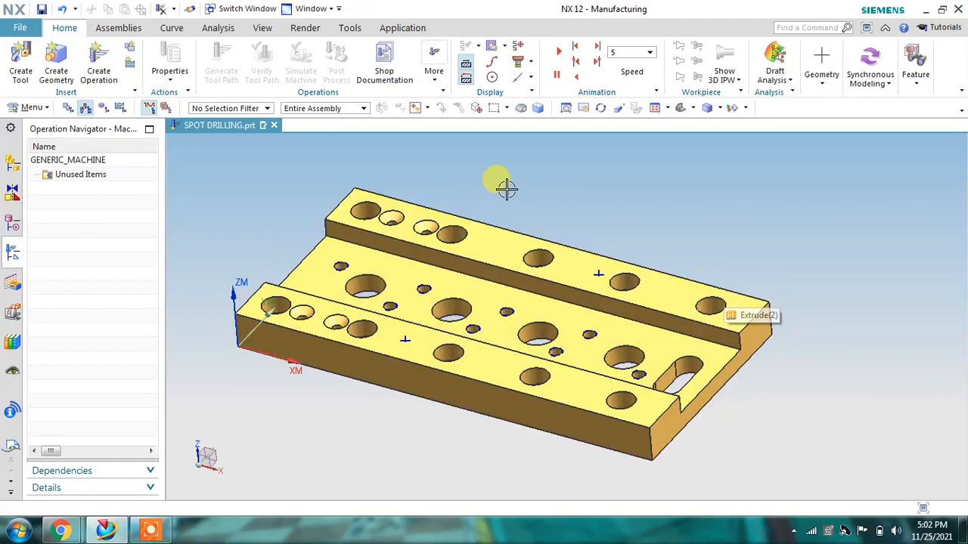
Step: Delete all previously recognized hole features, STEP2HOLE_1 through STEP1HOLE_20, under SPOT DRILLING in the Machining Feature Navigator
click(17, 281)
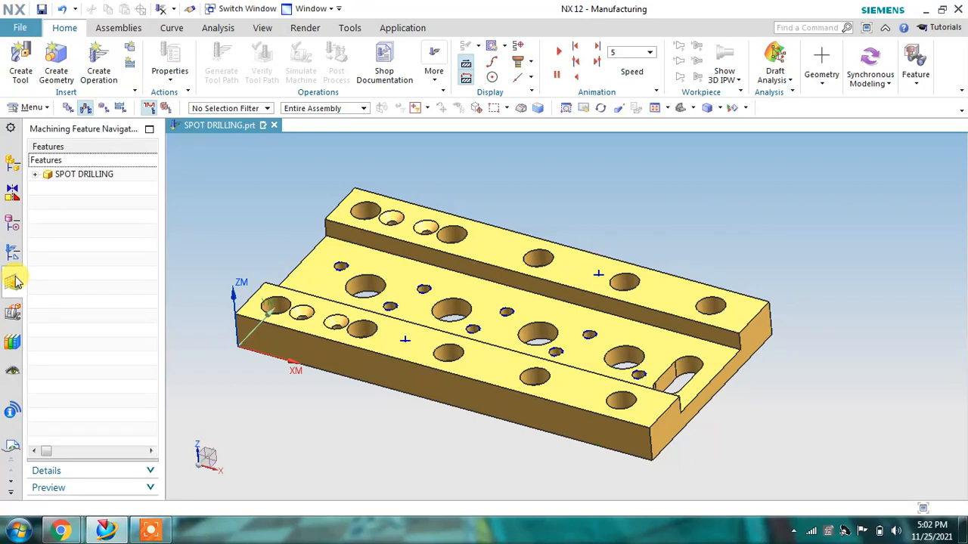
click(35, 174)
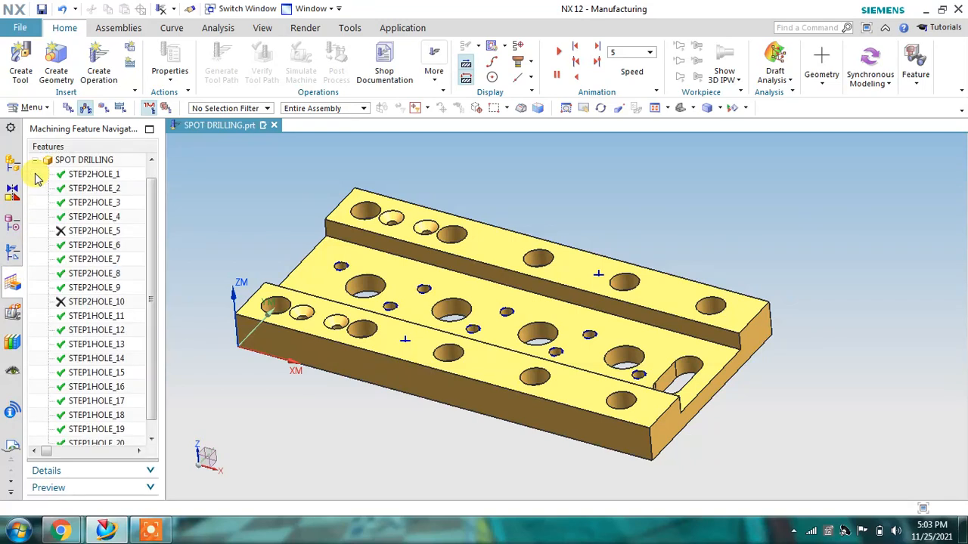
click(35, 160)
right_click(71, 174)
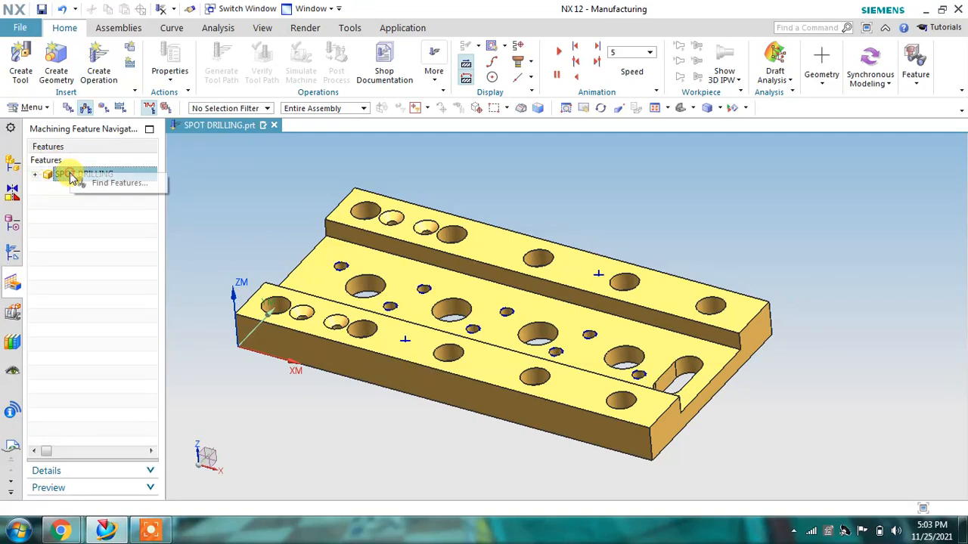
click(61, 174)
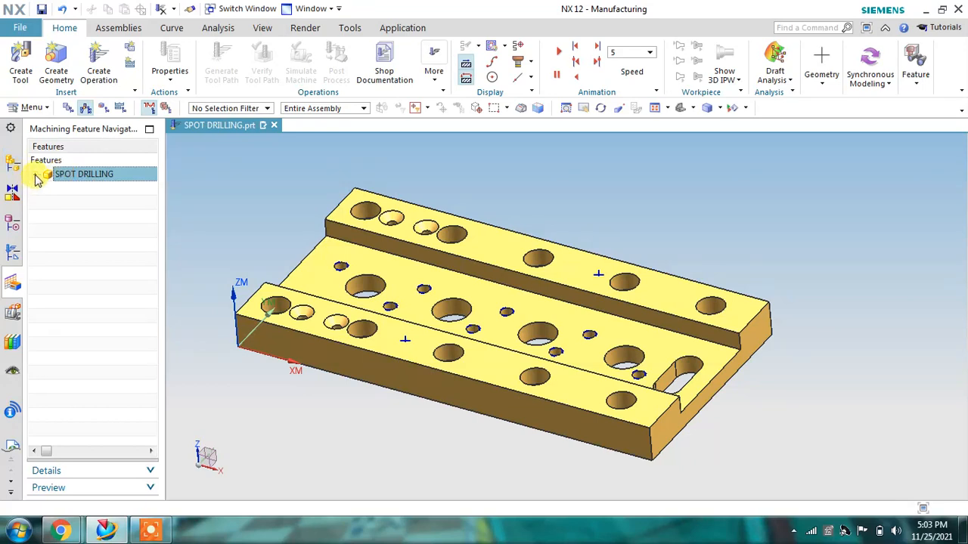
click(35, 174)
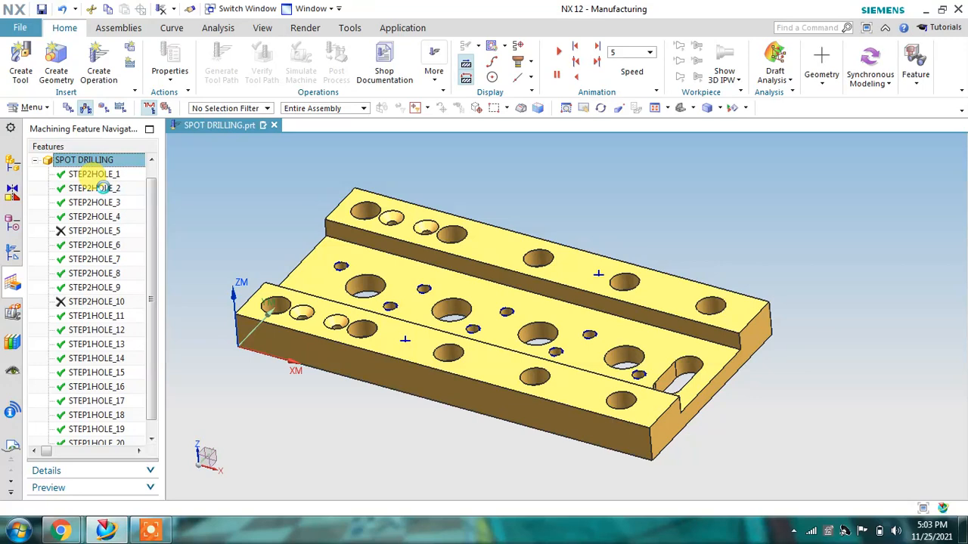
click(94, 174)
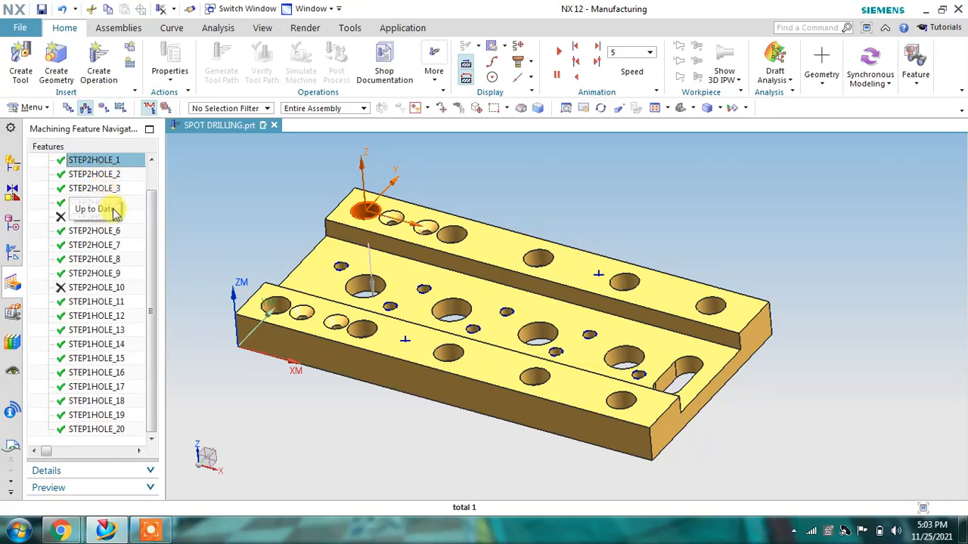
shift+click(97, 429)
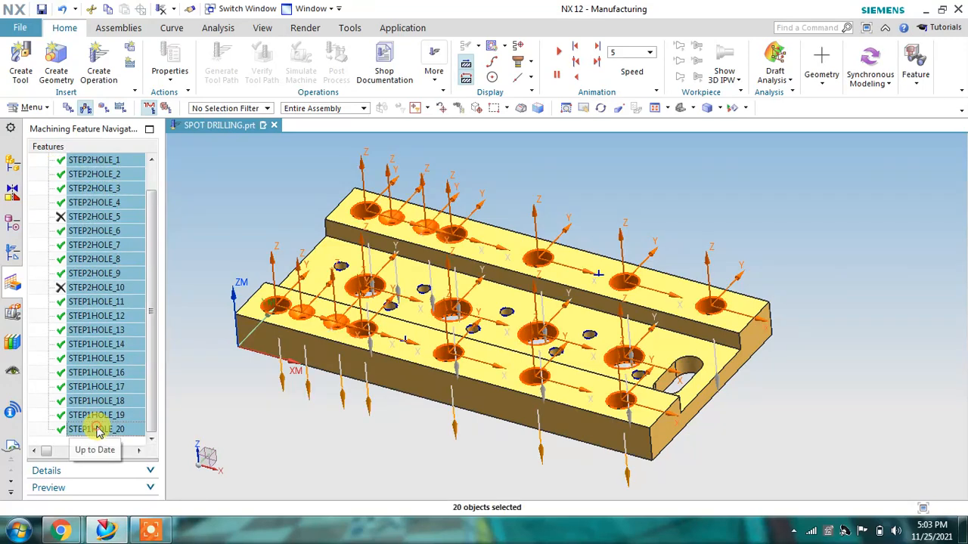
right_click(97, 430)
click(127, 393)
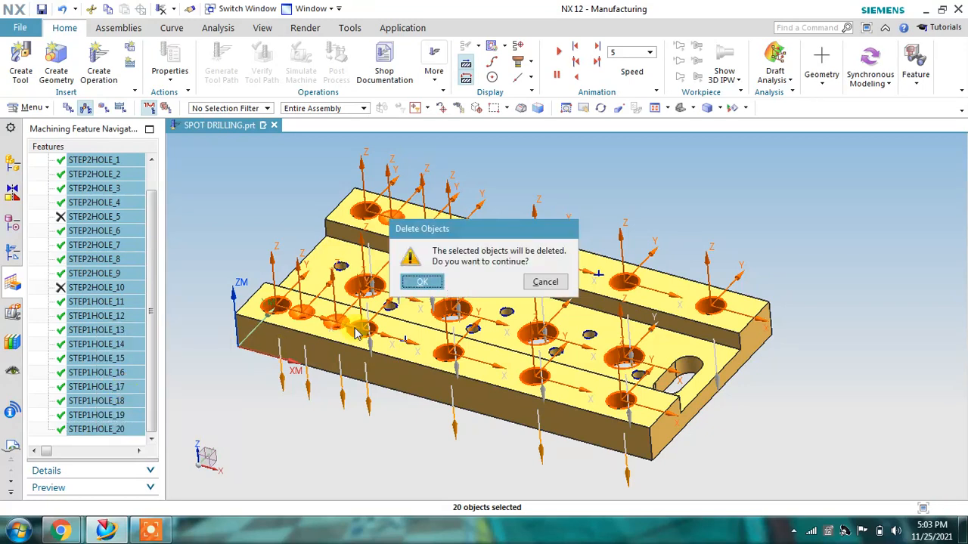
click(422, 282)
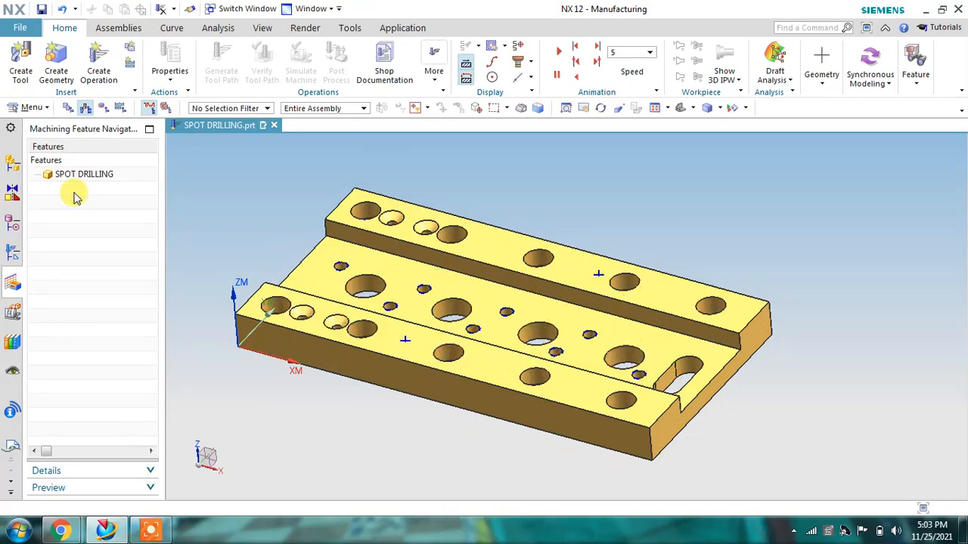
Step: Start the Find Features command for the SPOT DRILLING part
click(92, 175)
right_click(93, 174)
click(101, 244)
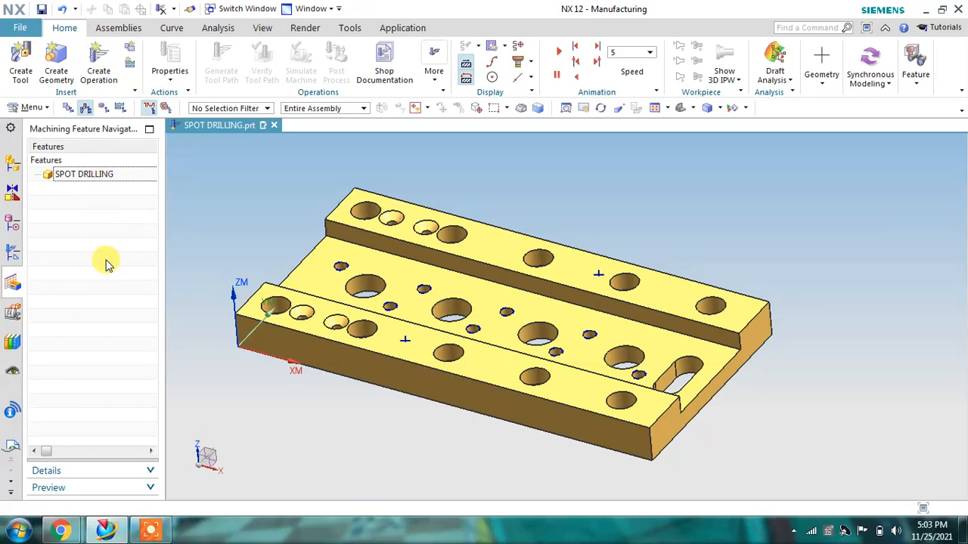
right_click(106, 262)
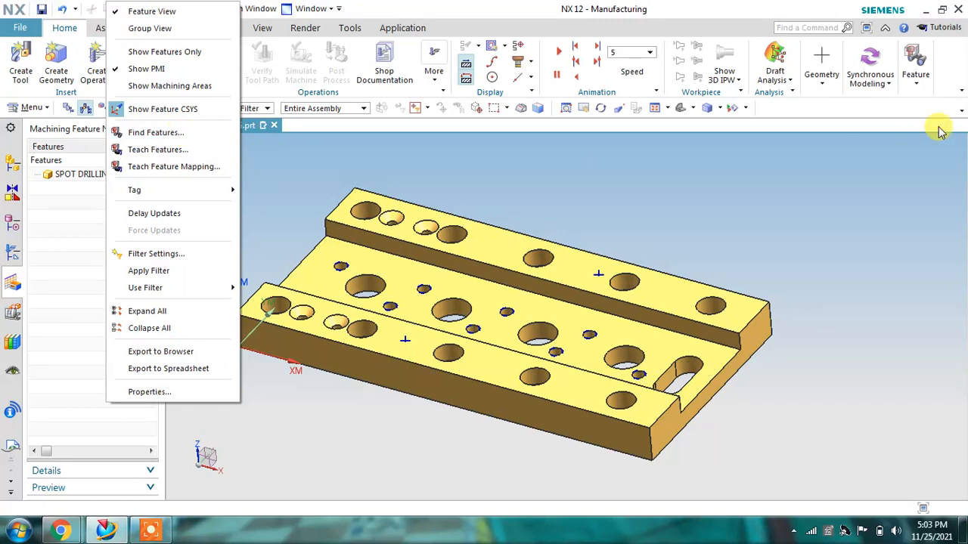
click(913, 90)
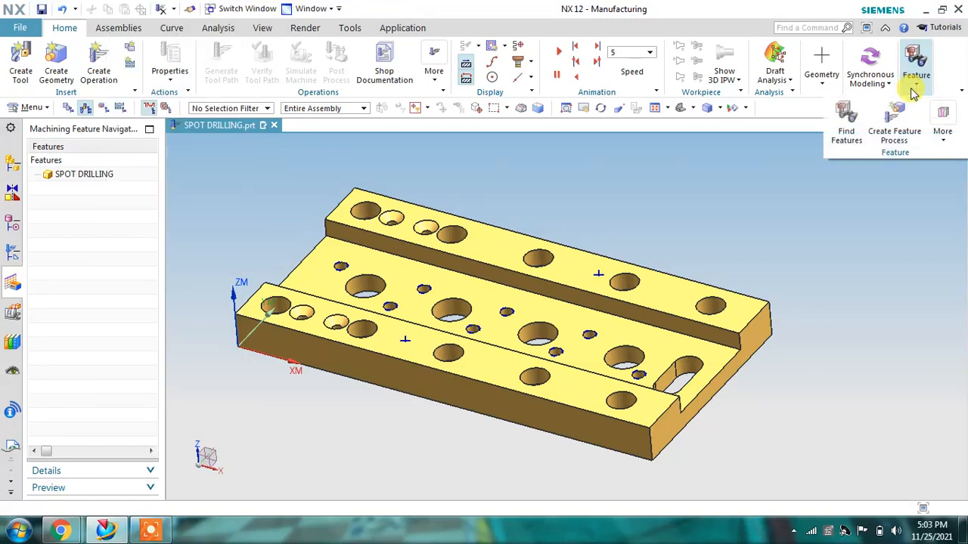
click(842, 129)
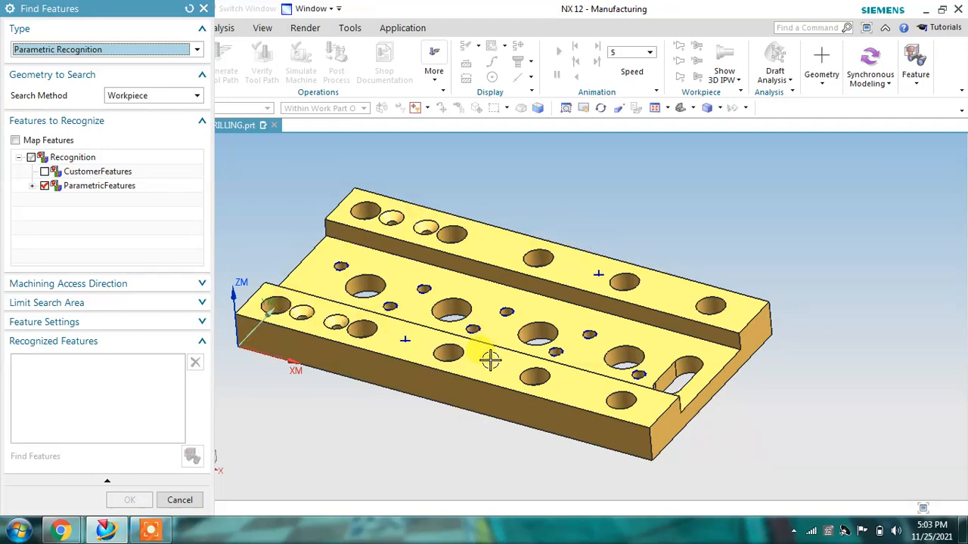
Step: Set the feature search method to Workpiece and include all ParametricFeatures types in the recognition
scroll(288, 328, up, 2)
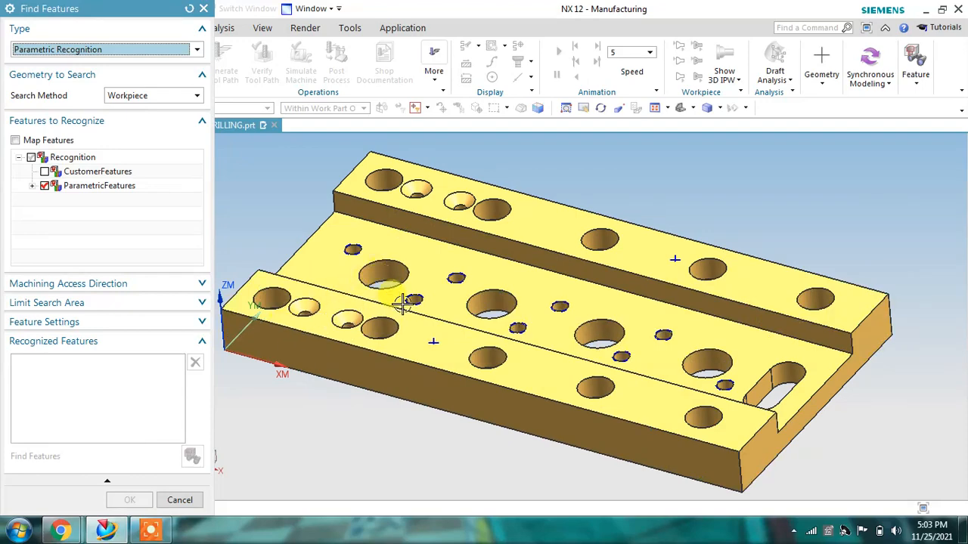
scroll(335, 310, up, 3)
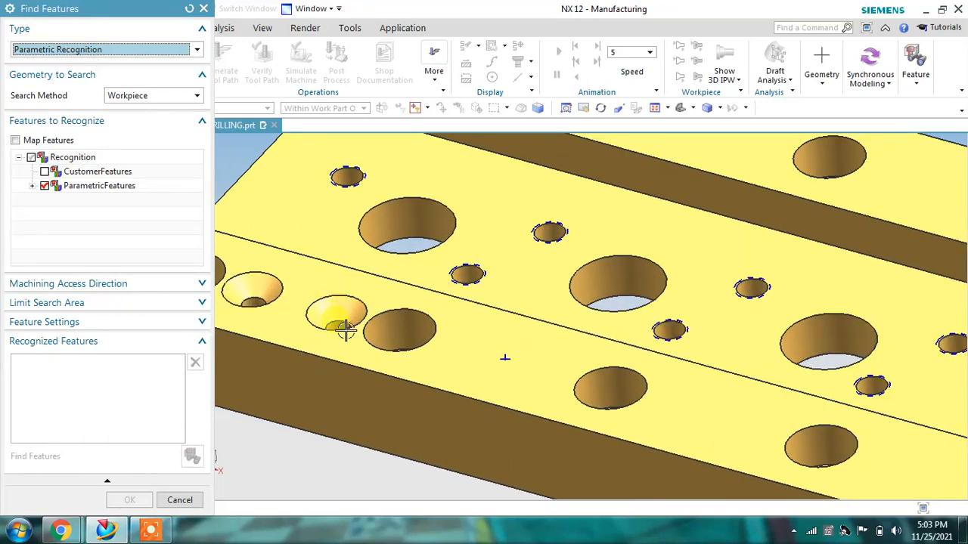
scroll(341, 324, down, 2)
scroll(484, 322, down, 2)
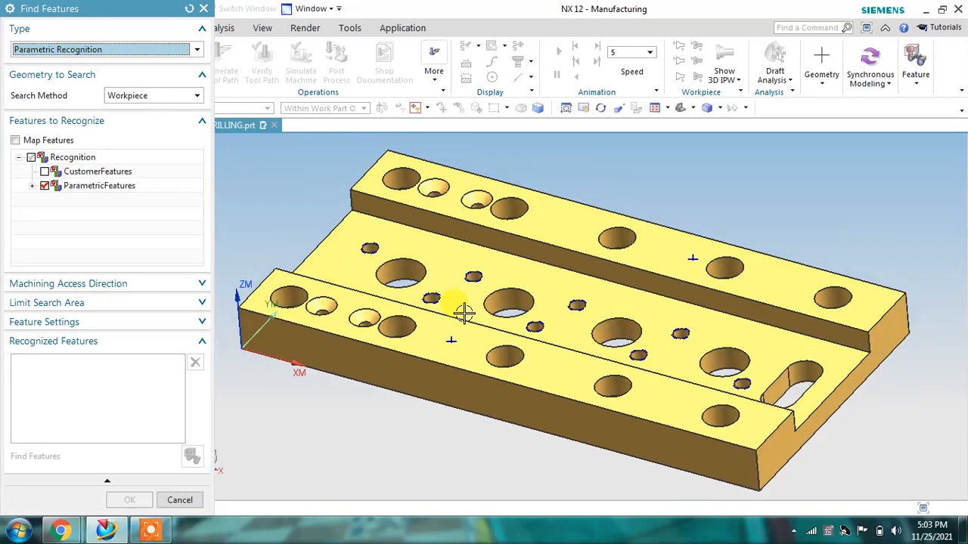
scroll(393, 255, up, 1)
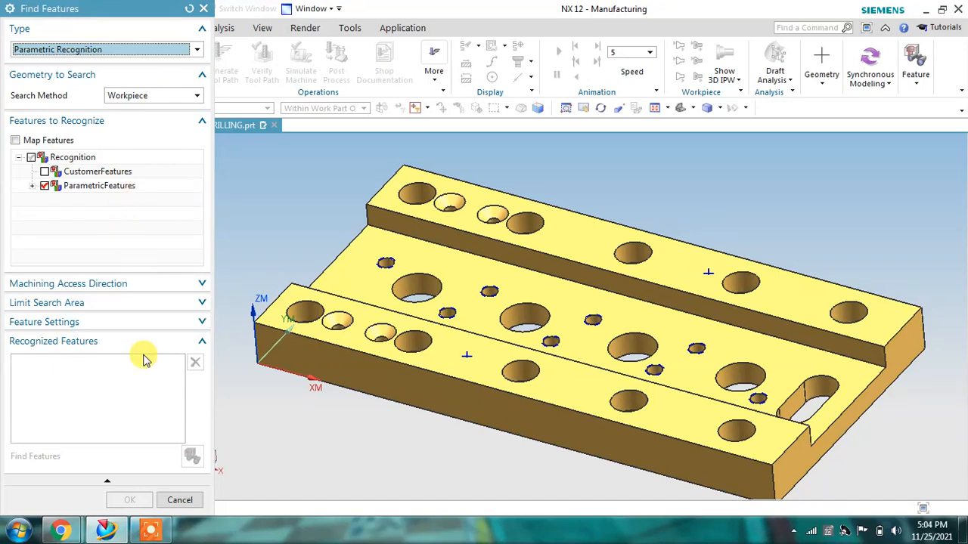
click(157, 97)
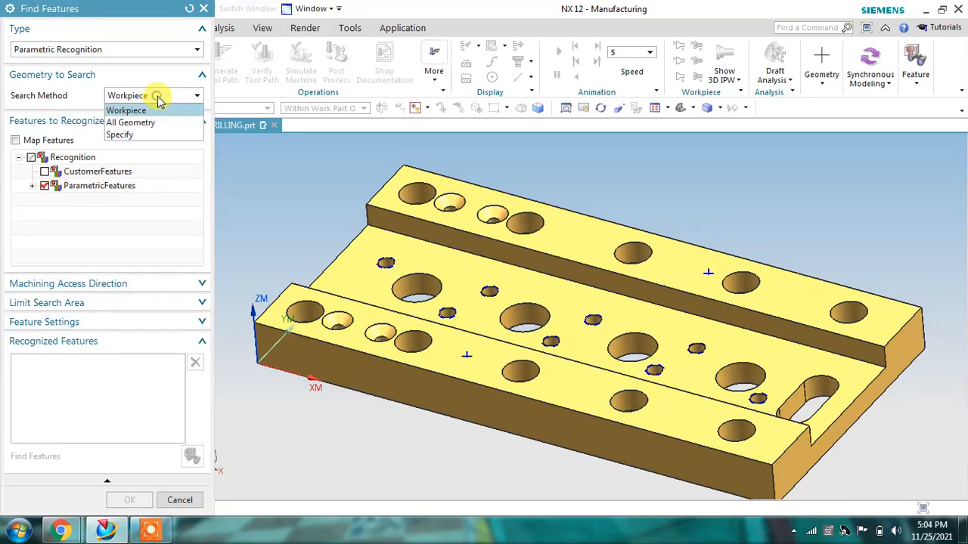
click(143, 110)
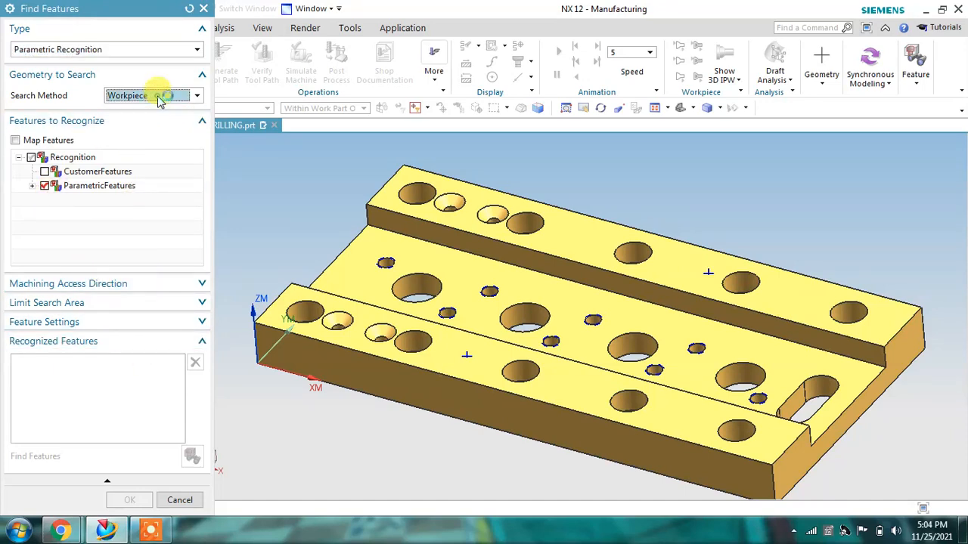
click(33, 186)
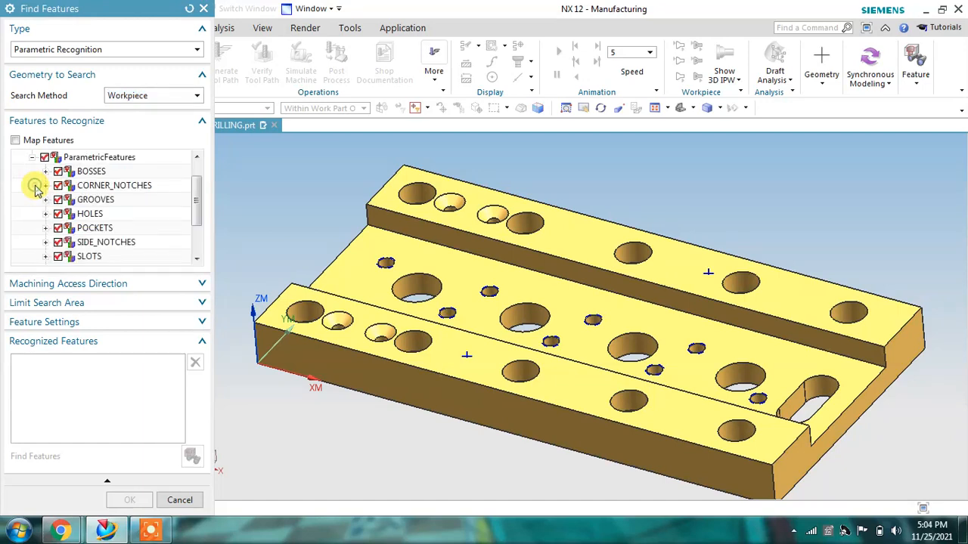
click(92, 161)
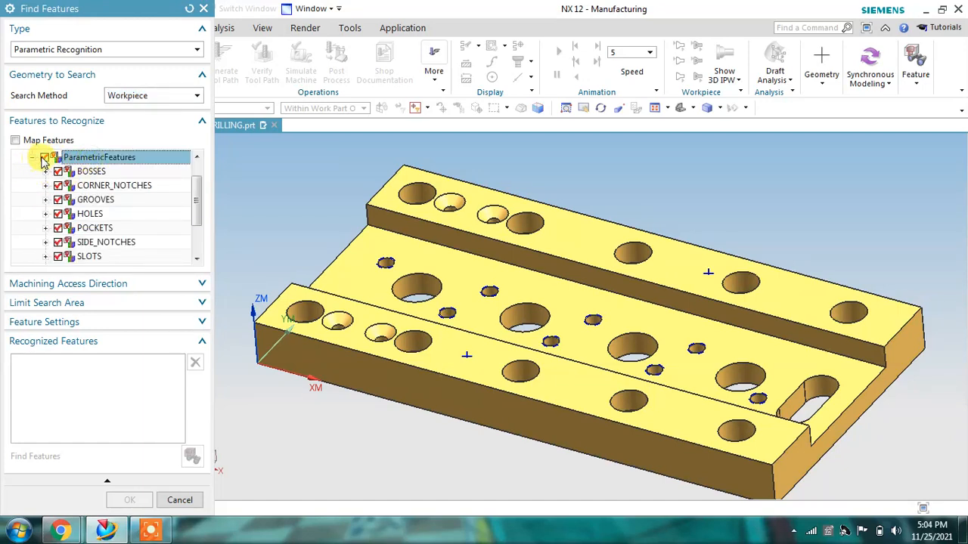
click(45, 158)
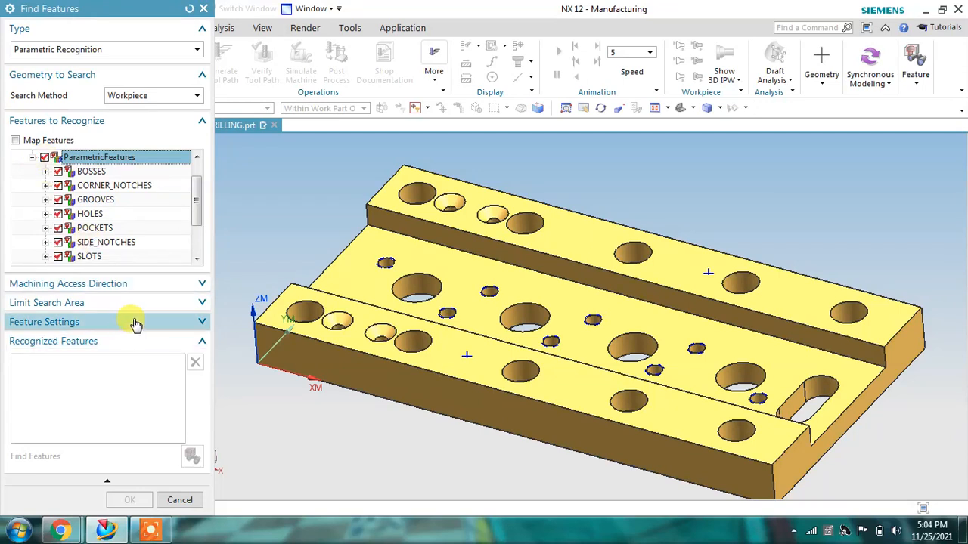
Step: Show the search area limits and keep the machining access direction method at None
scroll(310, 344, down, 1)
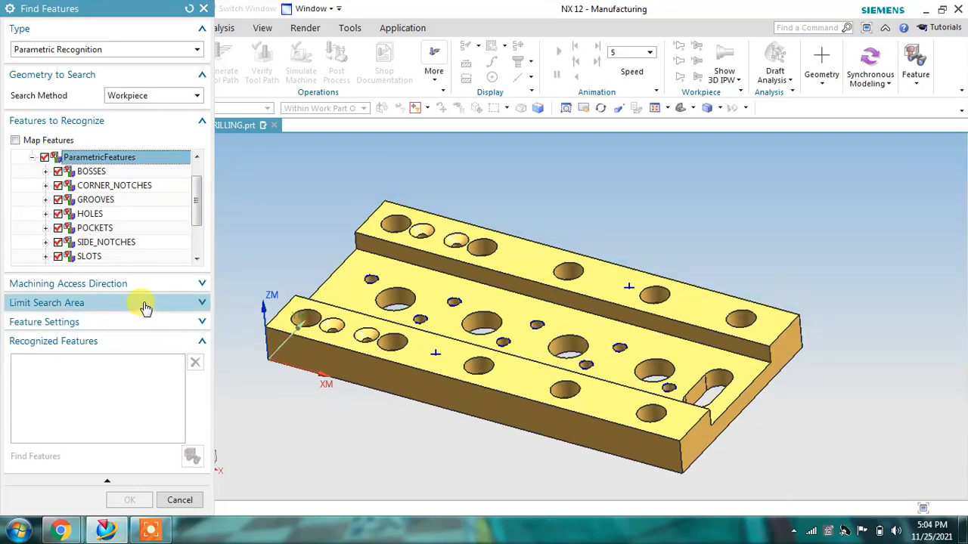
click(146, 306)
click(173, 271)
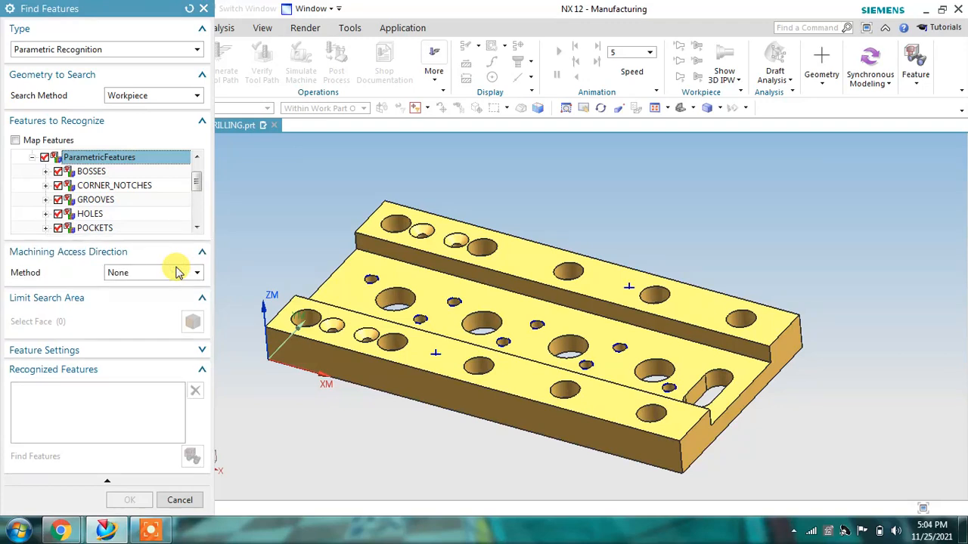
click(166, 272)
click(165, 278)
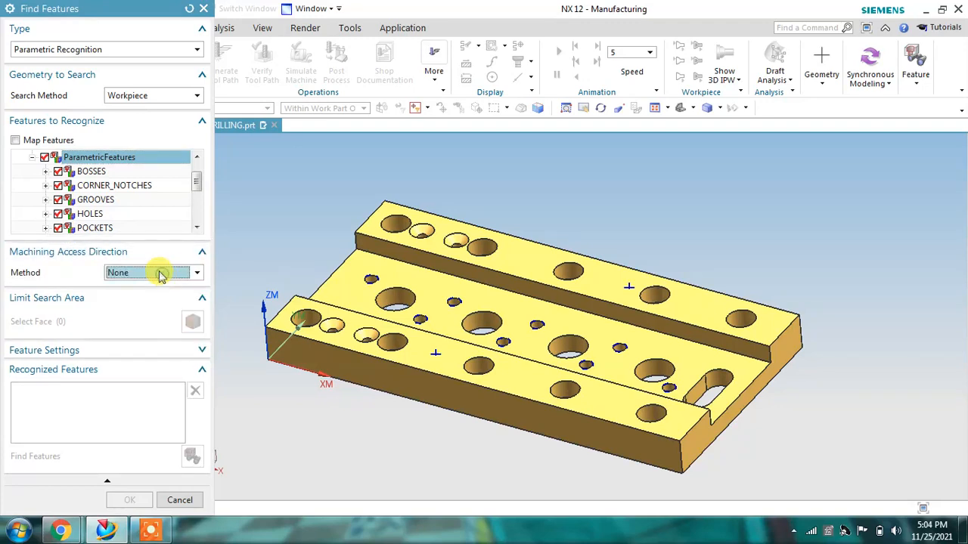
scroll(195, 182, up, 1)
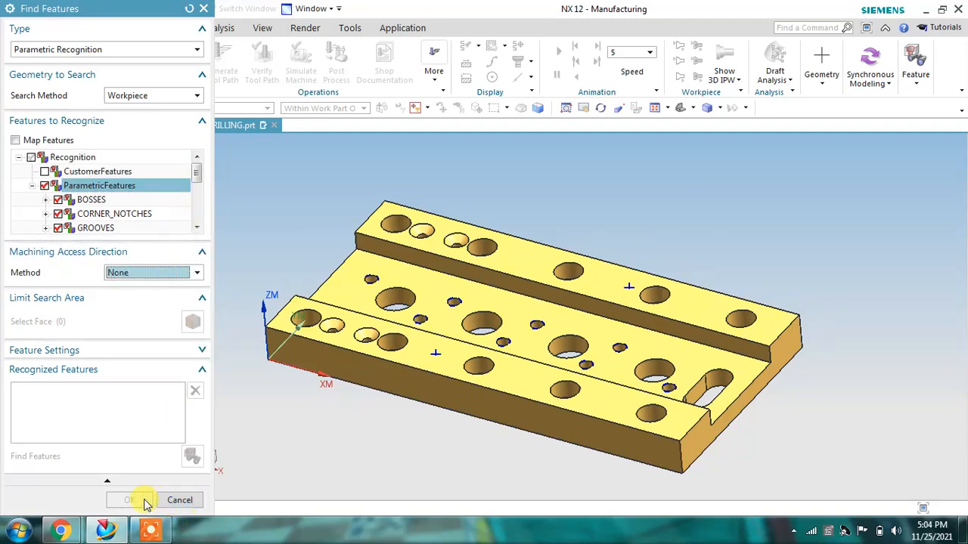
Step: Switch the recognition type to Feature Identification and back to Parametric Recognition
click(151, 30)
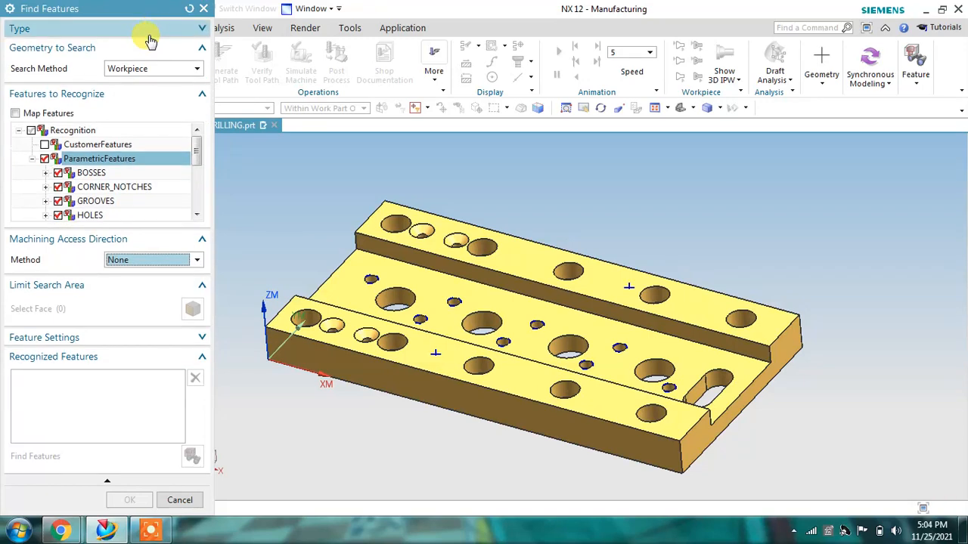
click(151, 35)
click(155, 49)
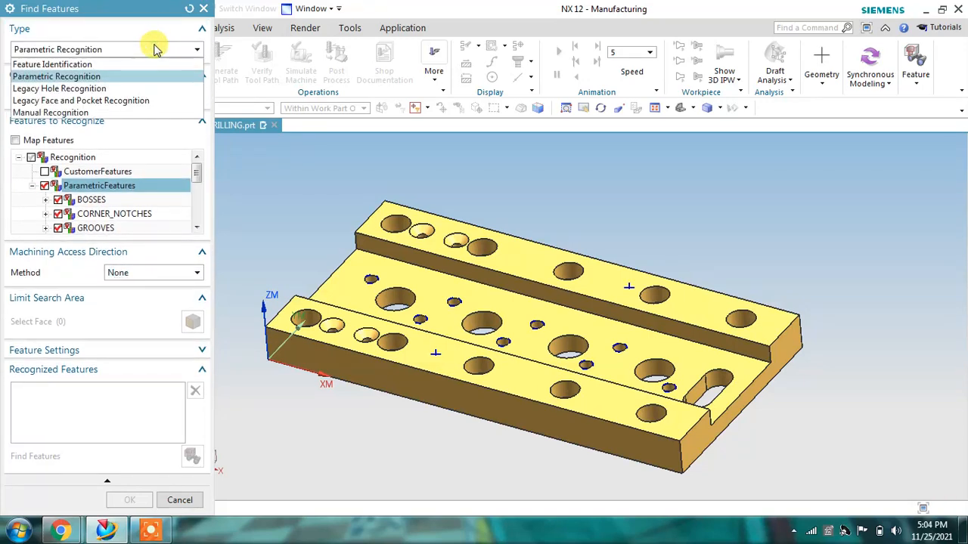
click(97, 67)
click(117, 50)
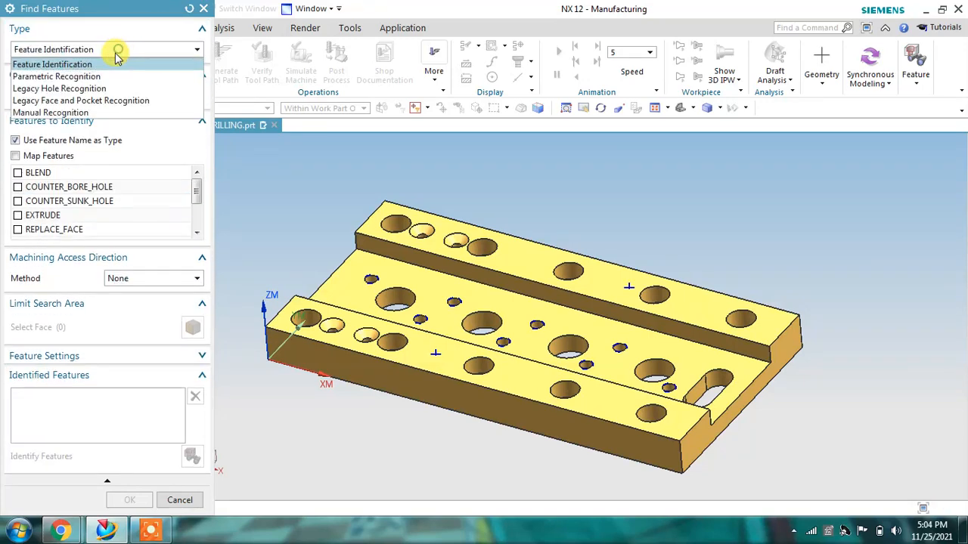
click(97, 71)
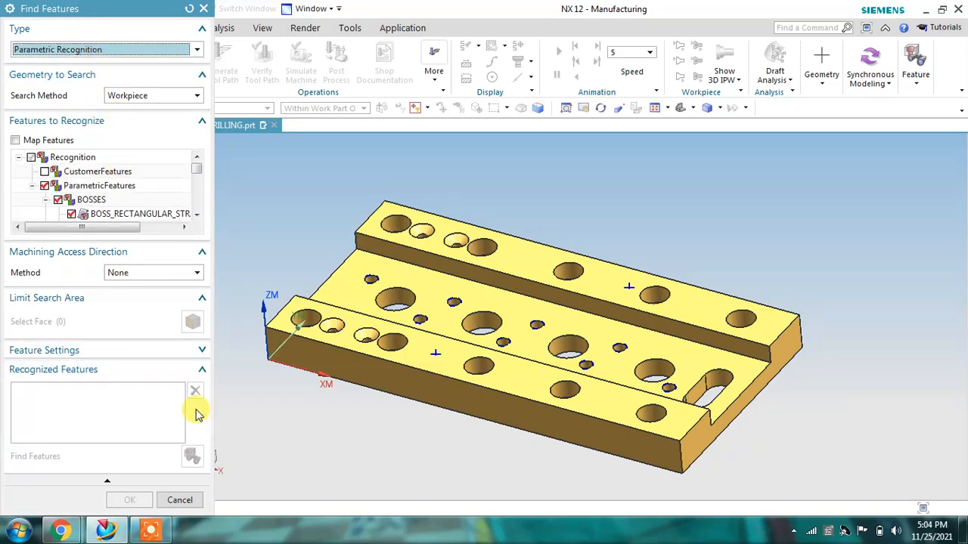
Step: Run the feature search with the All Geometry search method and accept all recognized features
click(161, 95)
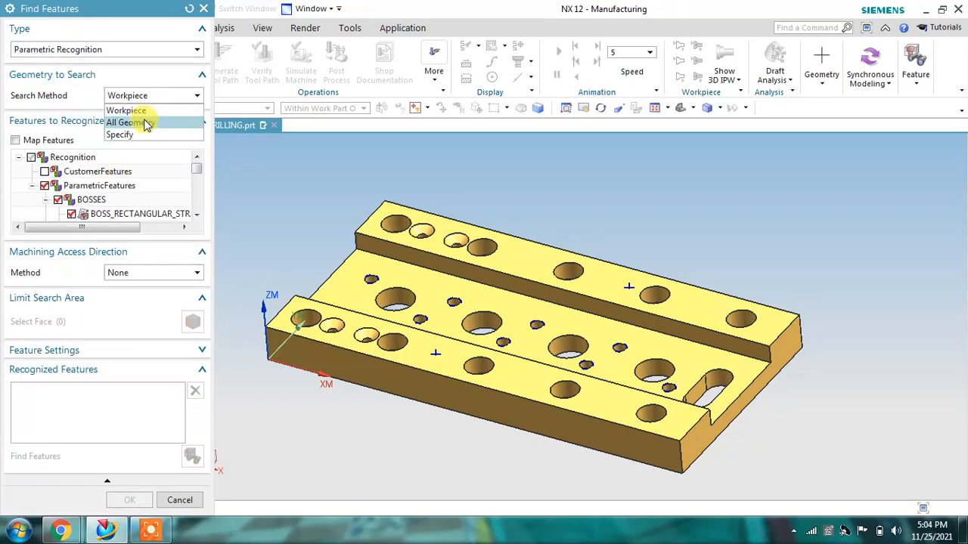
click(136, 121)
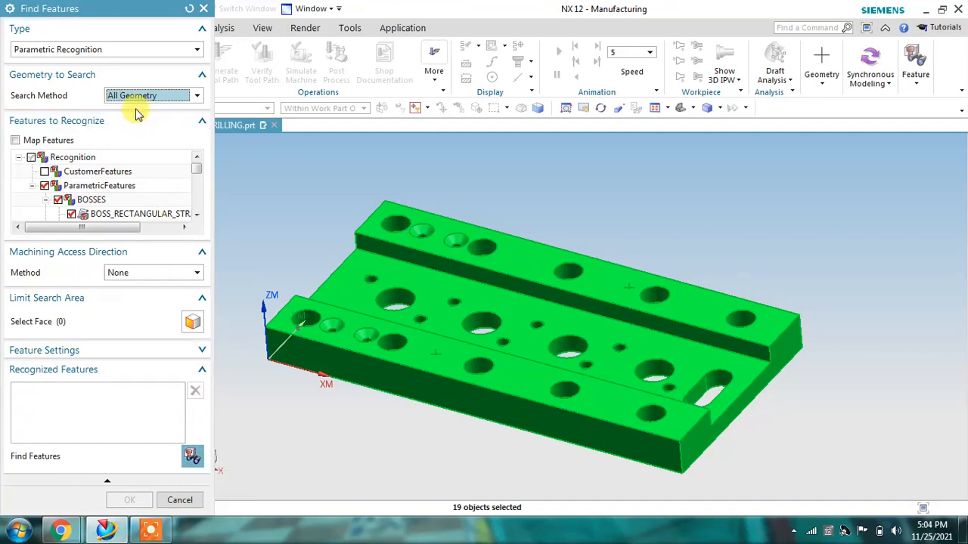
click(198, 463)
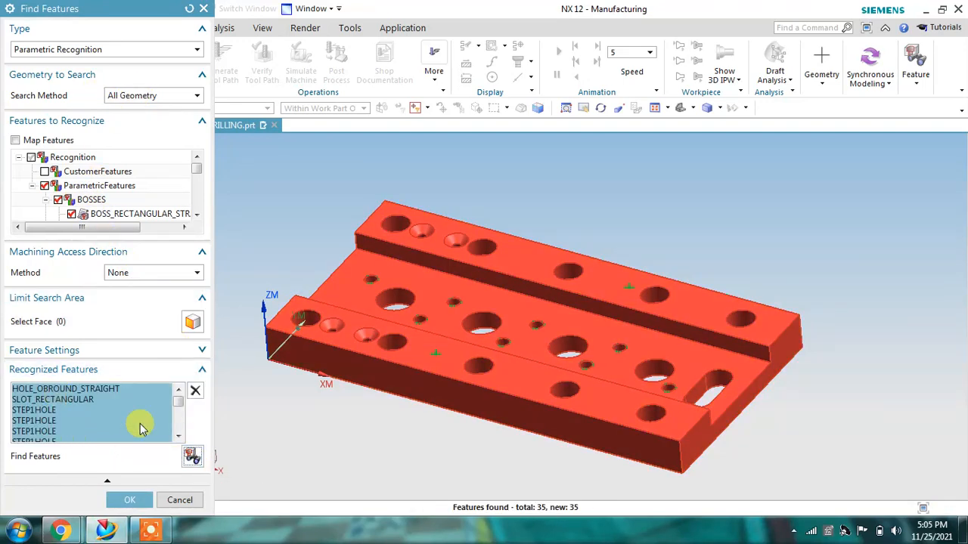
scroll(140, 428, down, 10)
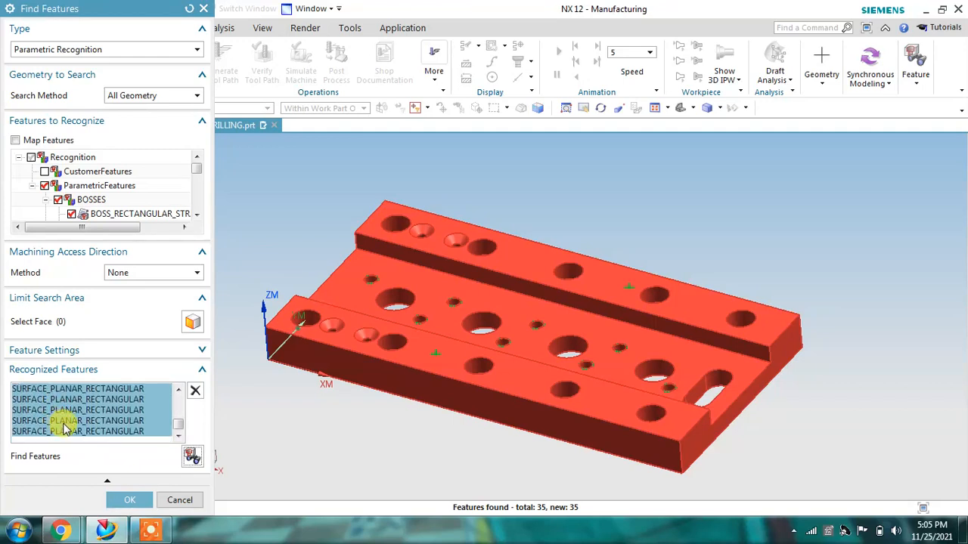
scroll(72, 424, up, 1)
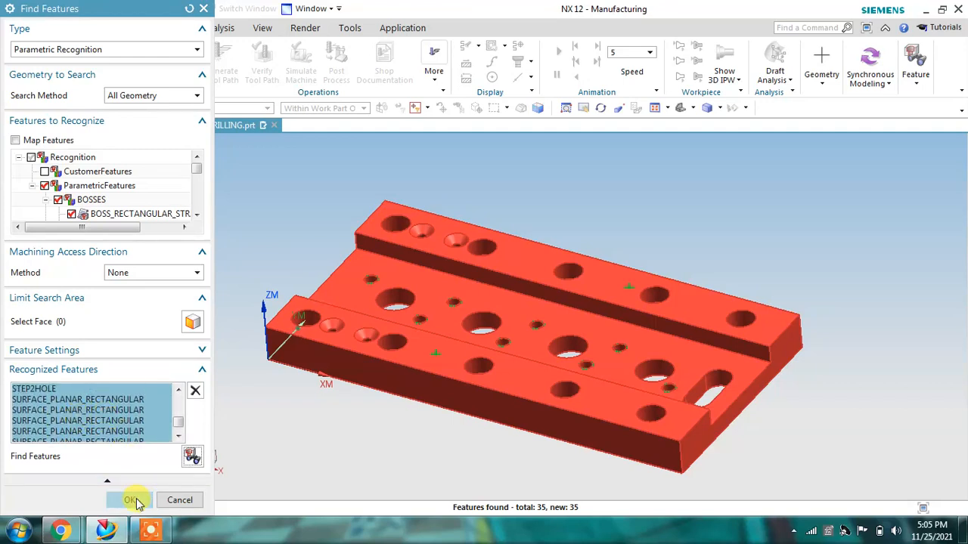
click(129, 499)
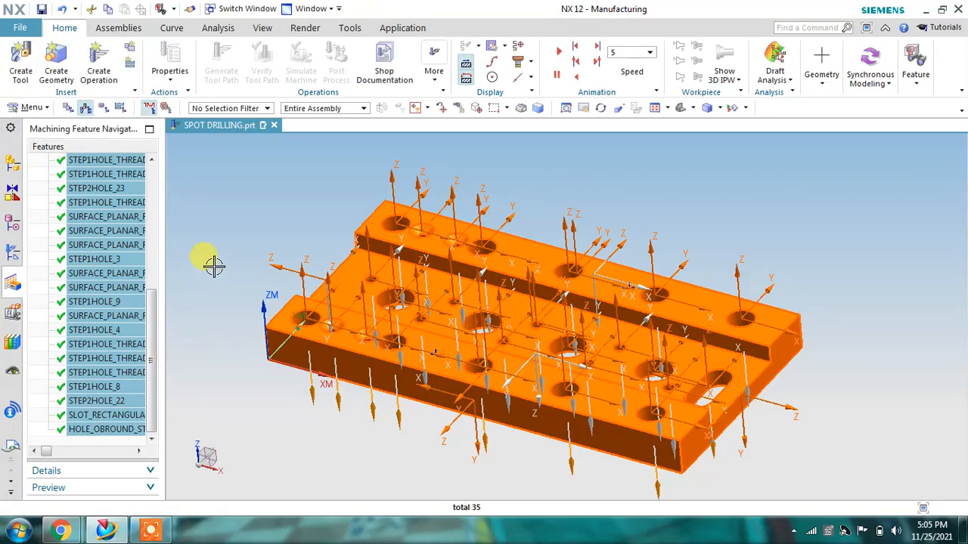
Step: Widen the Machining Feature Navigator and inspect where STEP1HOLE_7, STEP1HOLE_12 and STEP1HOLE_THREAD_18 lie on the plate
drag(160, 244, 197, 245)
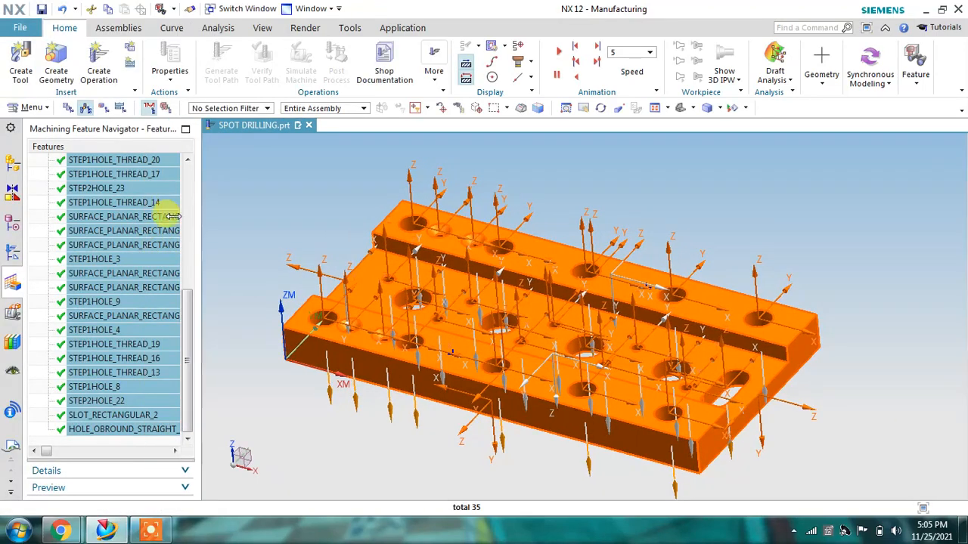
scroll(134, 355, up, 5)
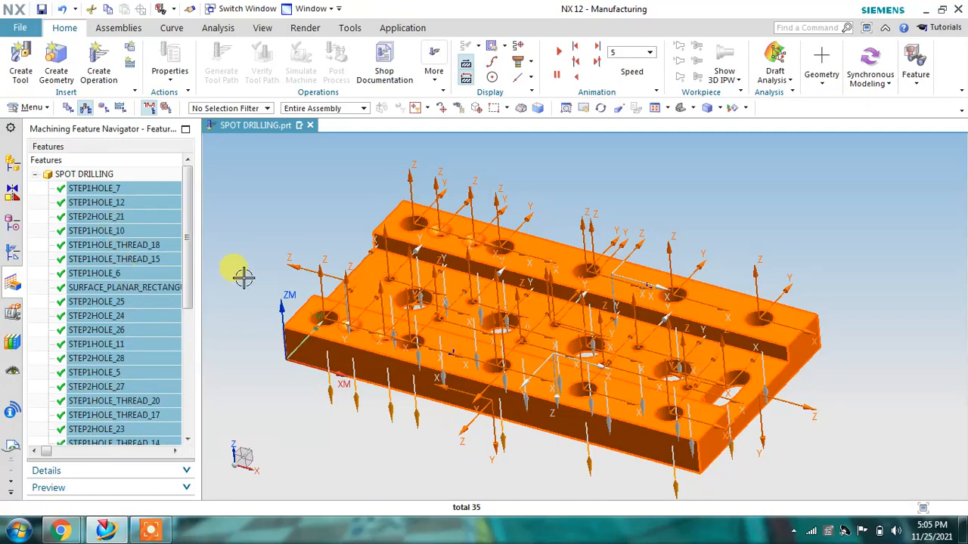
click(81, 189)
click(91, 186)
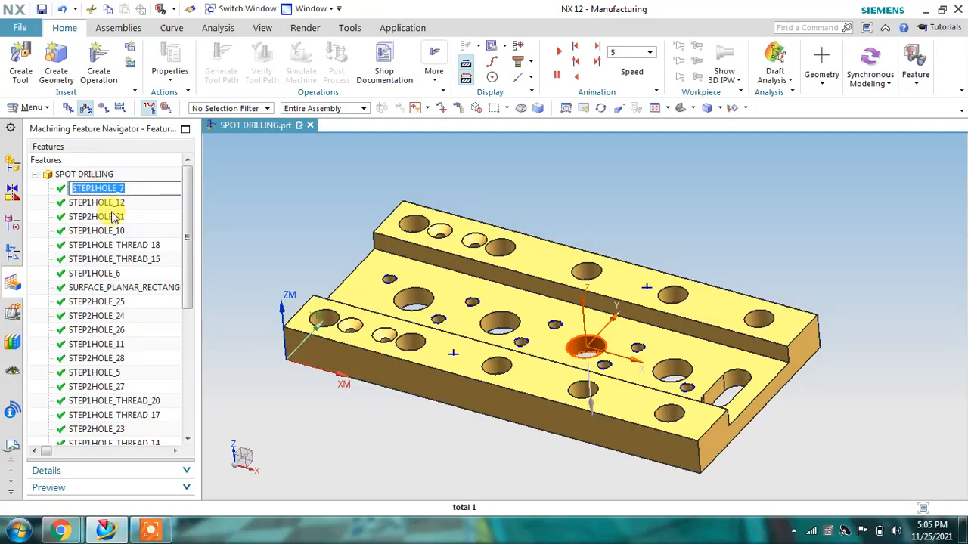
click(96, 204)
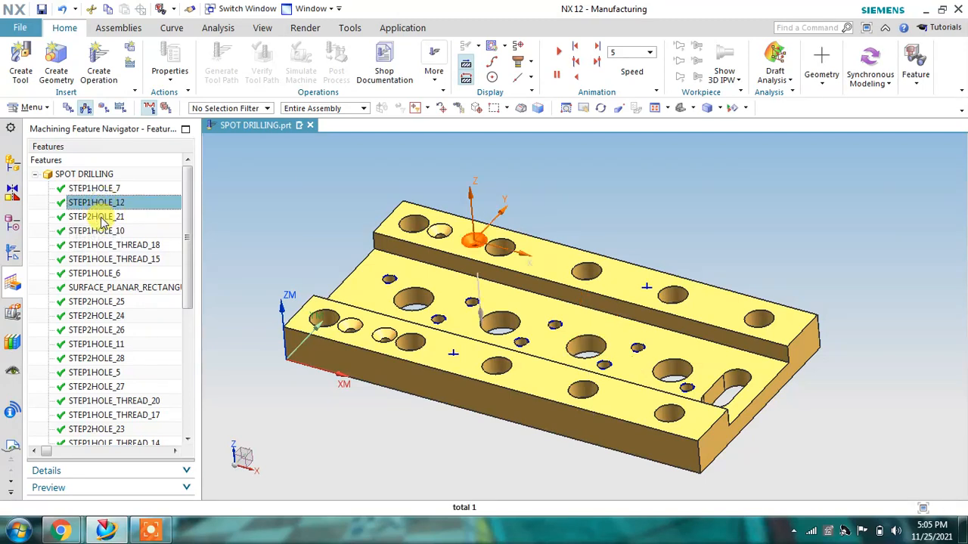
click(120, 245)
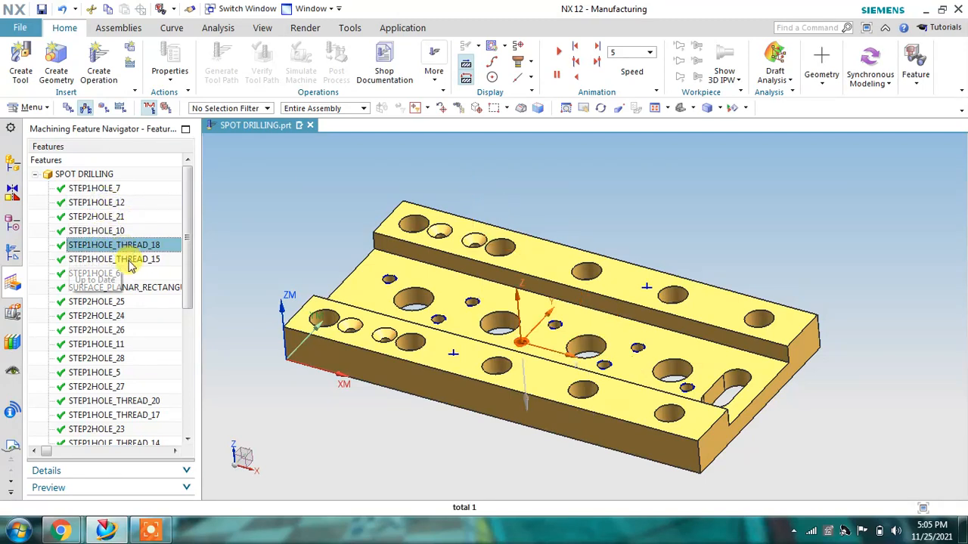
Step: Delete the SURFACE_PLANAR_RECTANGULAR feature on the plate's front long side face, listed below STEP1HOLE_6
click(132, 292)
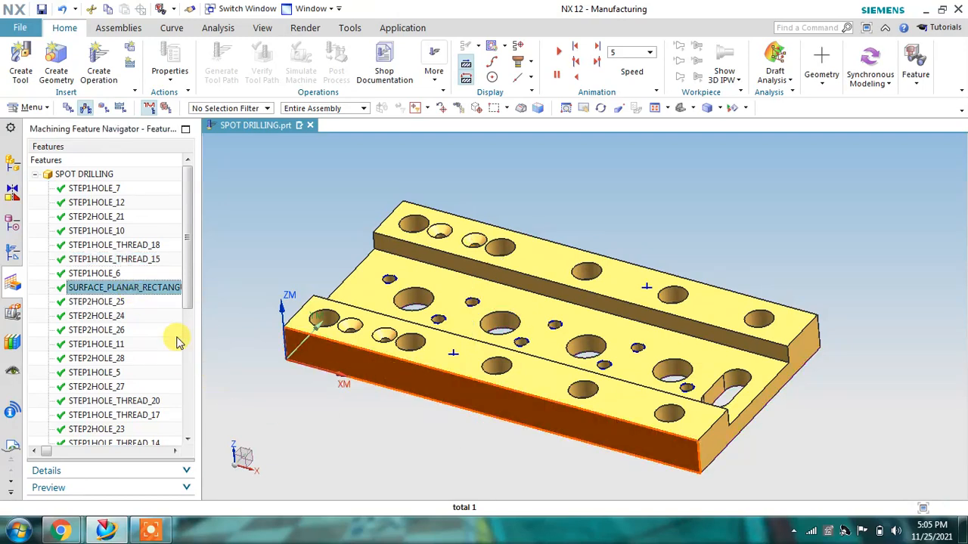
right_click(146, 288)
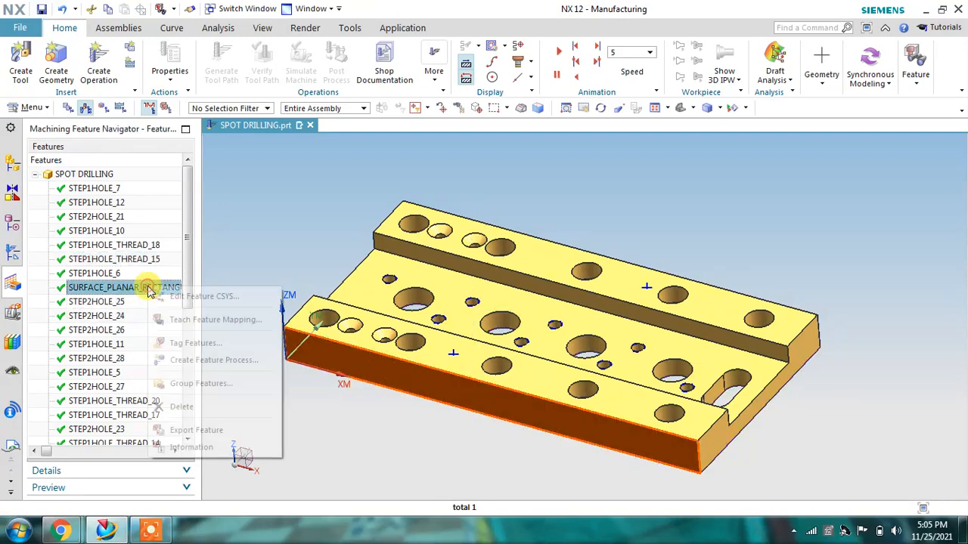
click(188, 408)
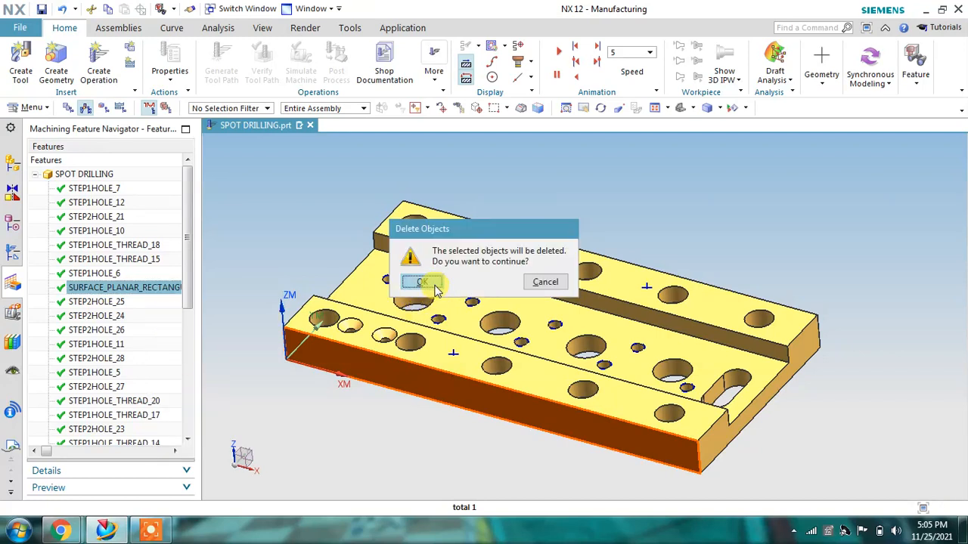
click(423, 283)
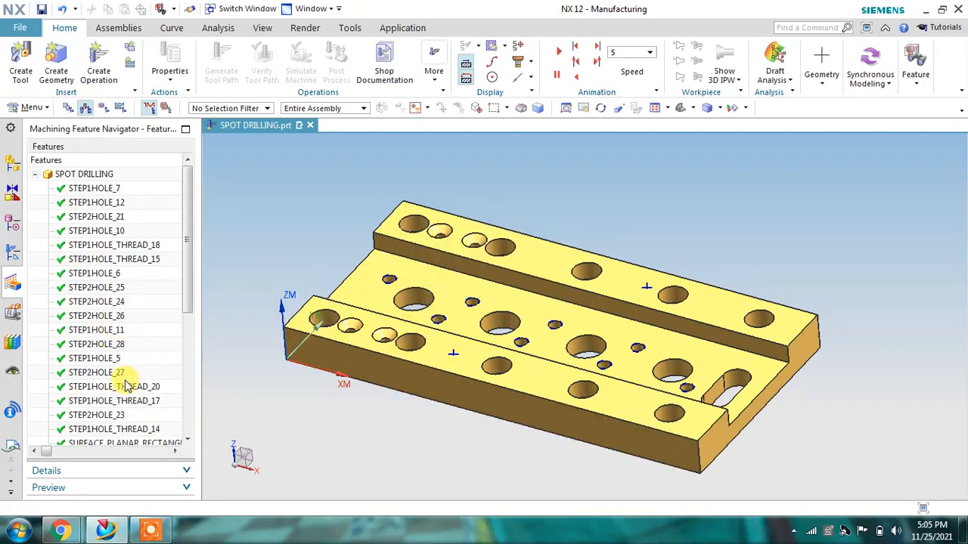
Step: Delete the SURFACE_PLANAR_RECTANGULAR feature on the plate's end face next to the slot, listed below STEP1HOLE_THREAD_14
click(124, 428)
scroll(130, 365, down, 2)
scroll(130, 365, down, 1)
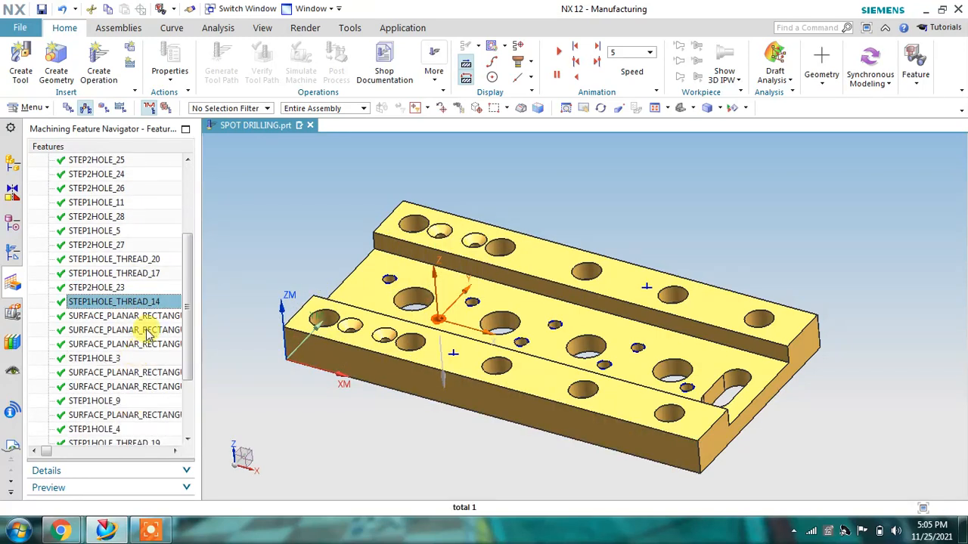
click(153, 317)
right_click(154, 319)
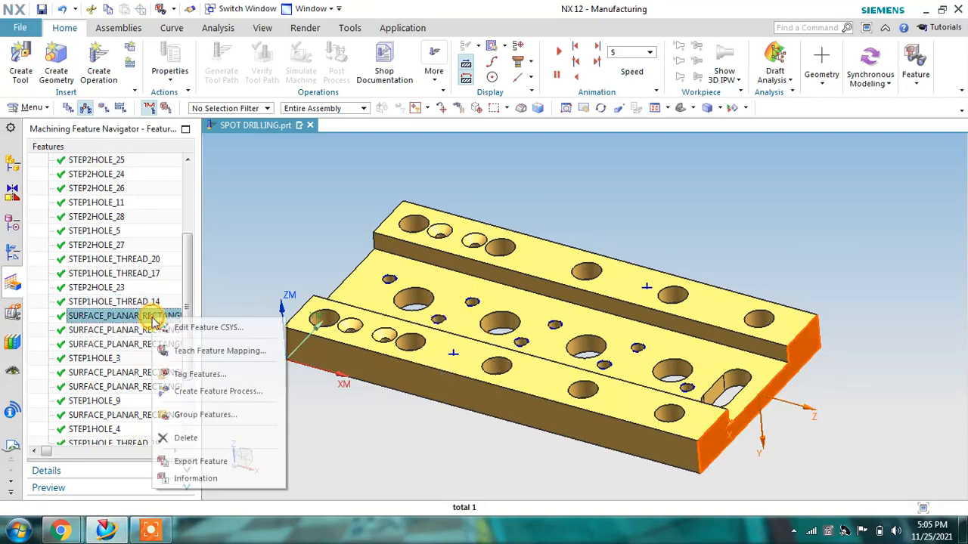
click(185, 439)
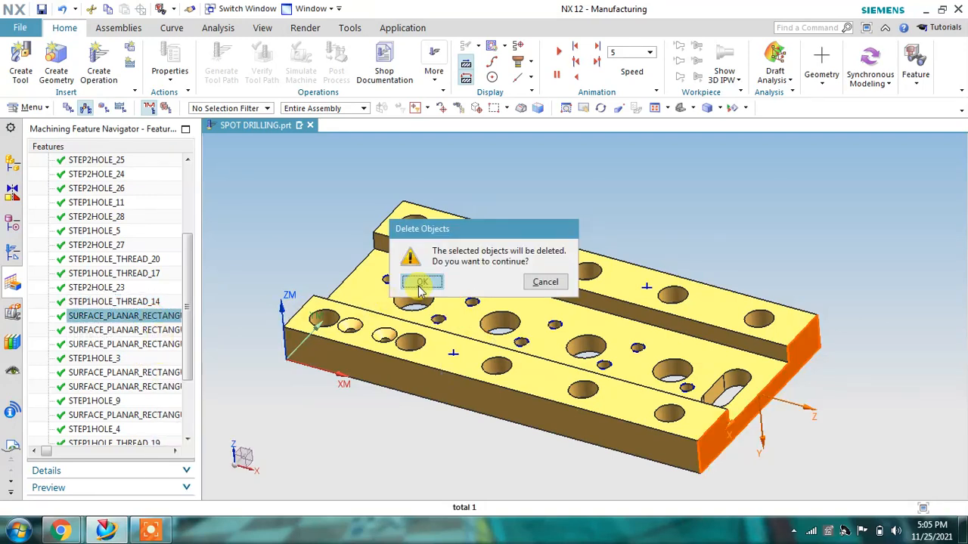
click(426, 280)
Step: Delete the SURFACE_PLANAR_RECTANGULAR features on the plate's underside and on the top of the rear raised rail
right_click(132, 321)
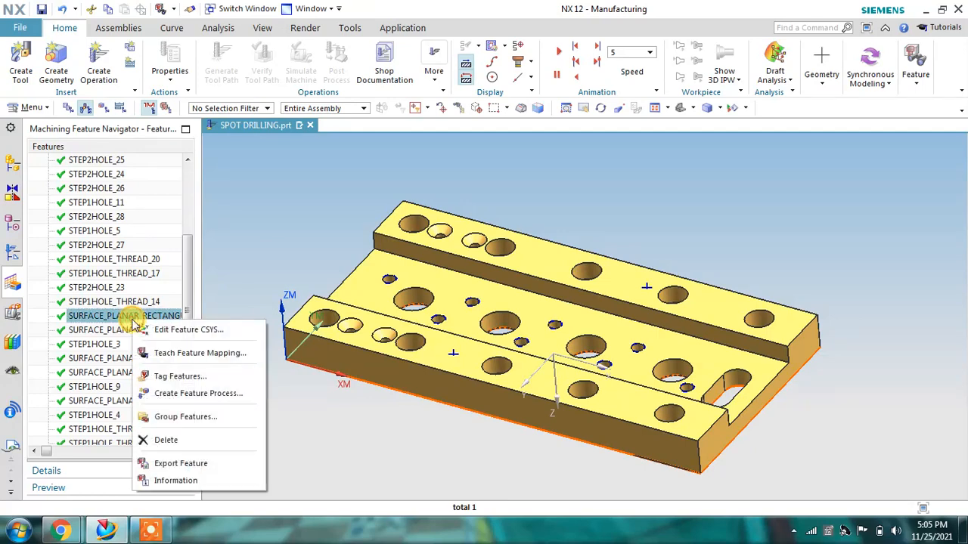
click(177, 442)
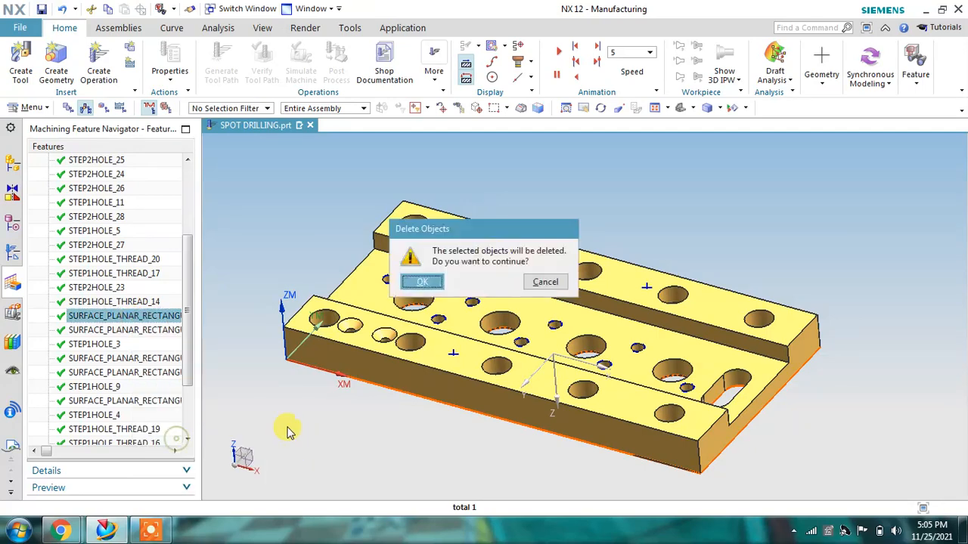
click(423, 280)
right_click(165, 322)
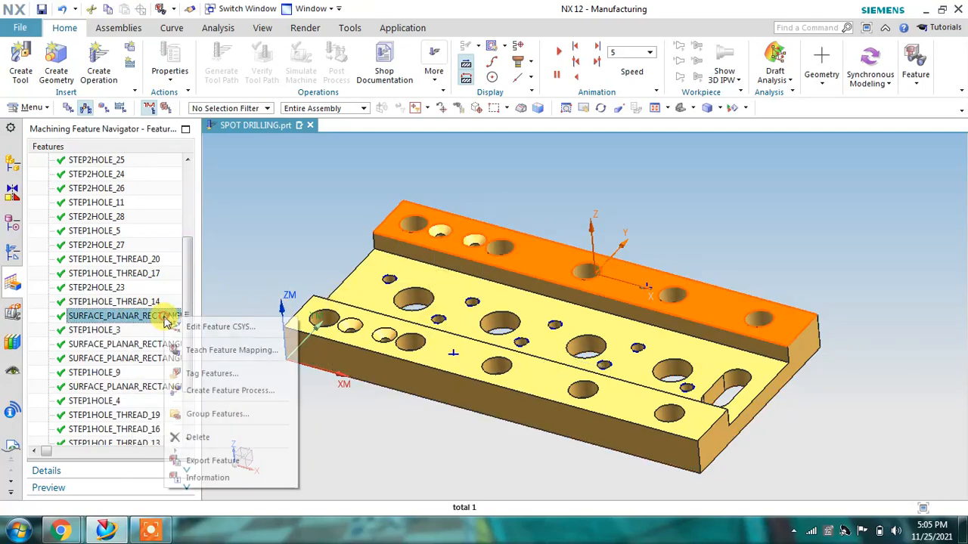
click(211, 441)
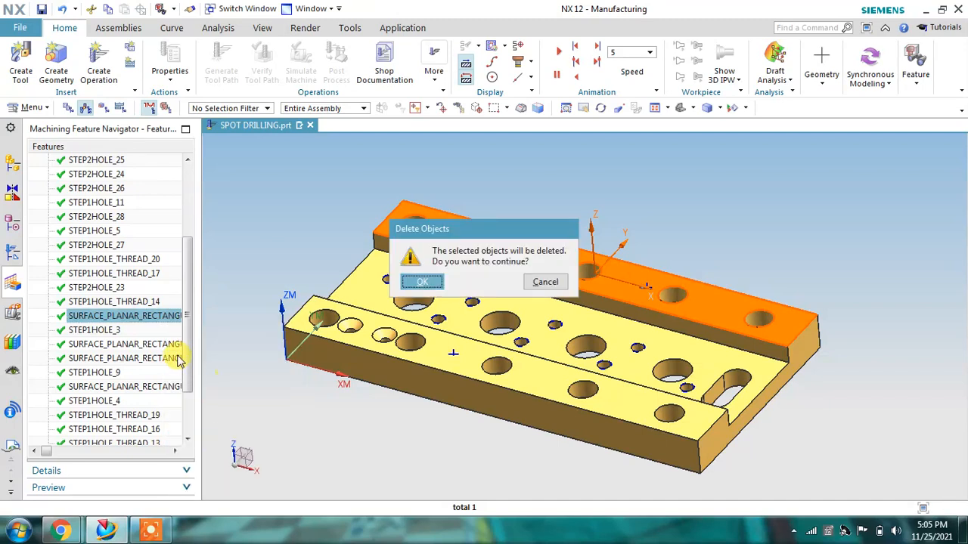
click(422, 281)
Step: Delete the SURFACE_PLANAR_RECTANGULAR feature on the plate's rear long side face, listed below STEP1HOLE_3
click(136, 329)
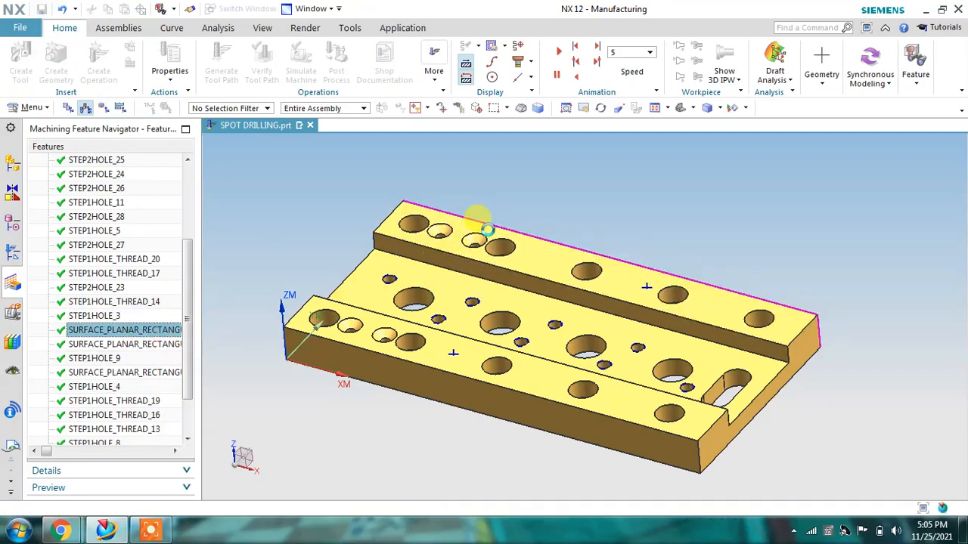
key(ctrl+d)
click(180, 145)
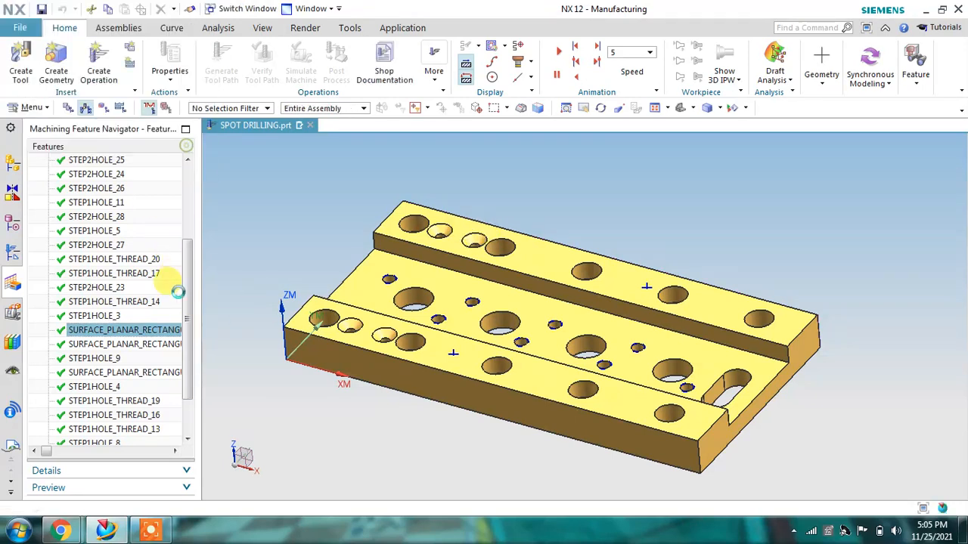
right_click(166, 334)
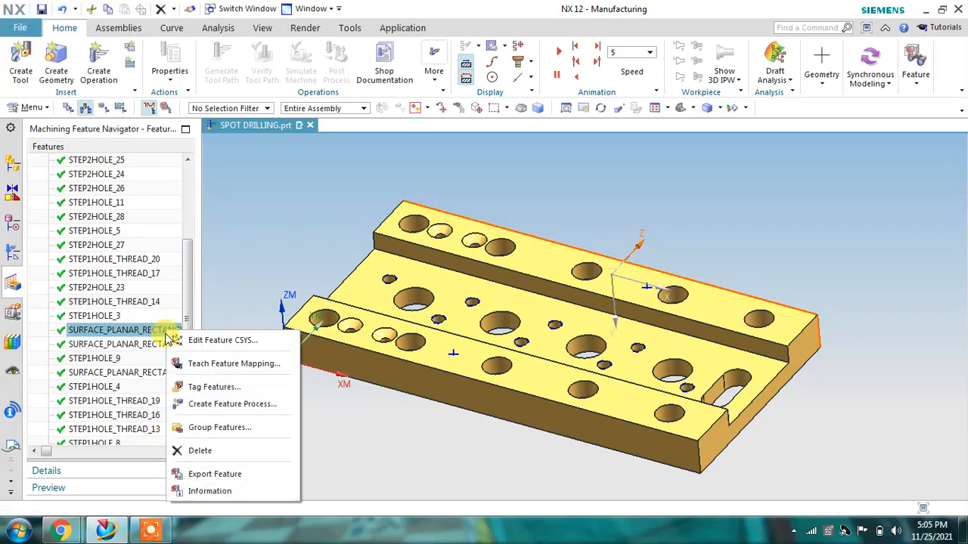
click(199, 449)
click(421, 281)
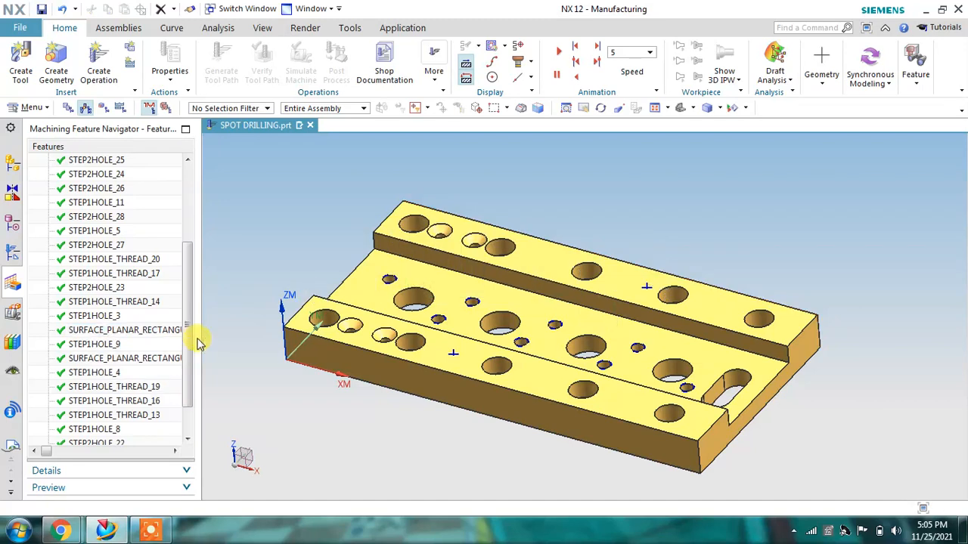
Step: Delete the SURFACE_PLANAR_RECTANGULAR features on the plate's end face opposite the slot and on the top of the front raised rail
right_click(174, 334)
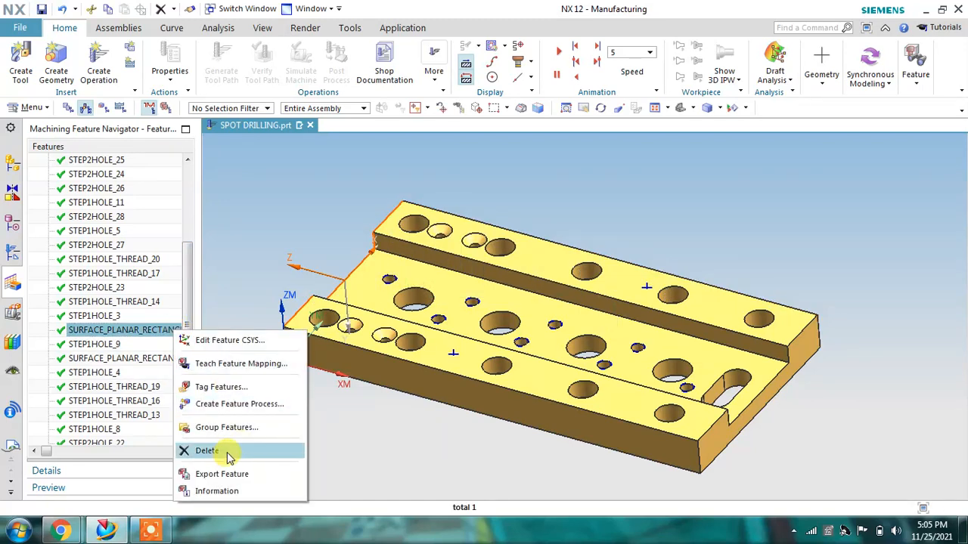
click(196, 450)
click(434, 290)
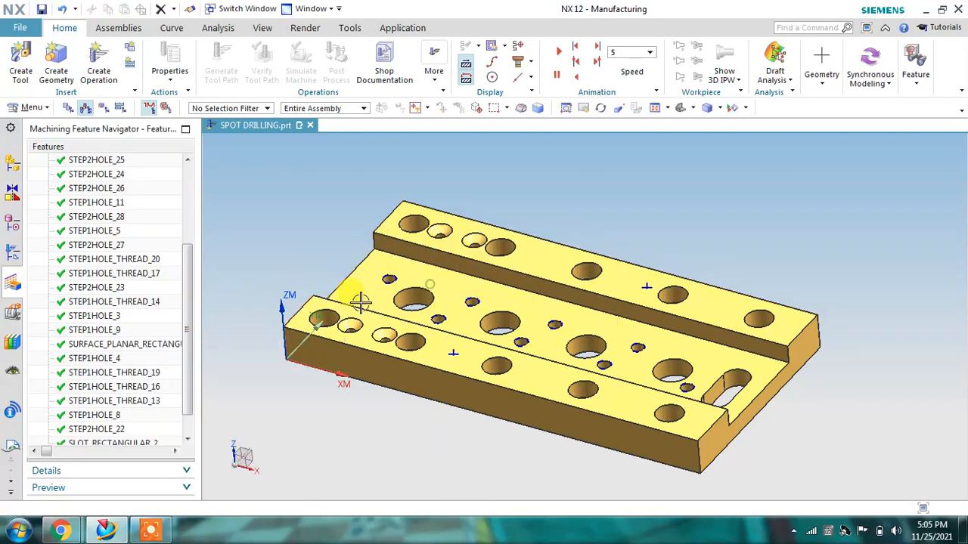
click(171, 345)
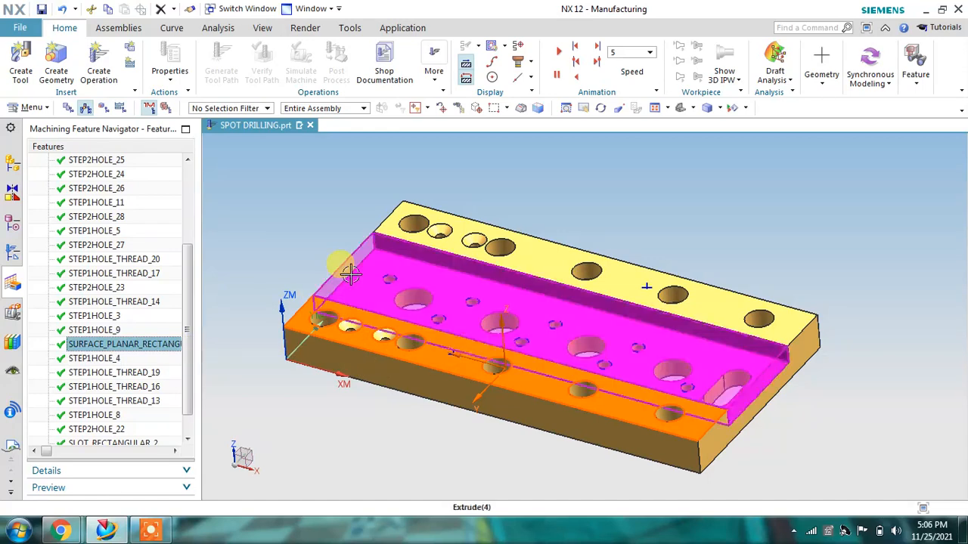
right_click(148, 345)
click(215, 296)
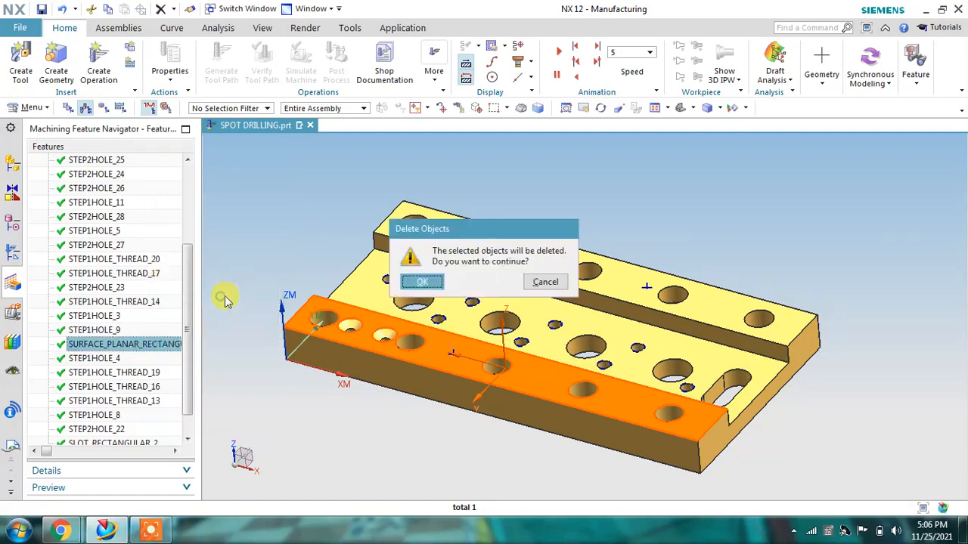
click(426, 280)
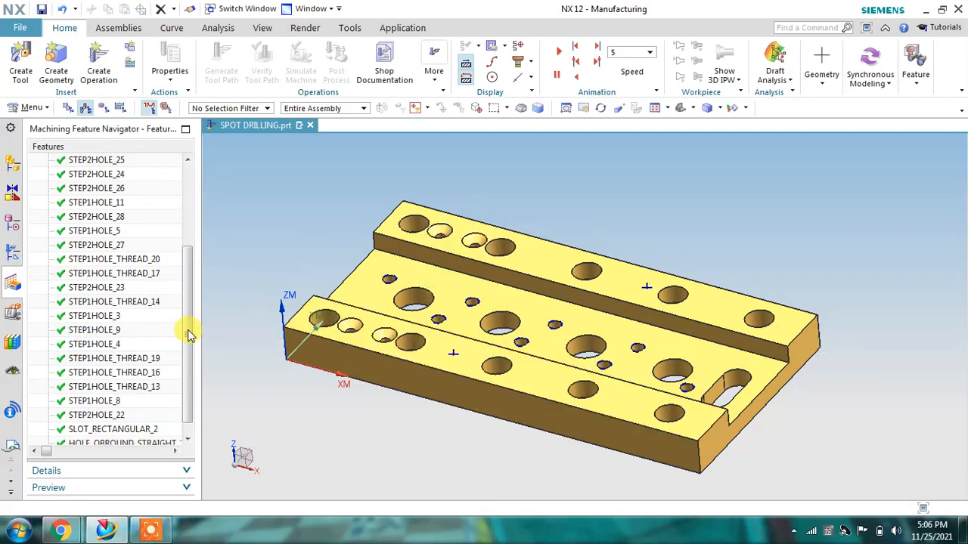
Step: Check where the remaining features STEP1HOLE_THREAD_13, HOLE_OBROUND_STRAIGHT_1 and SLOT_RECTANGULAR_2 lie on the plate
click(151, 358)
click(150, 385)
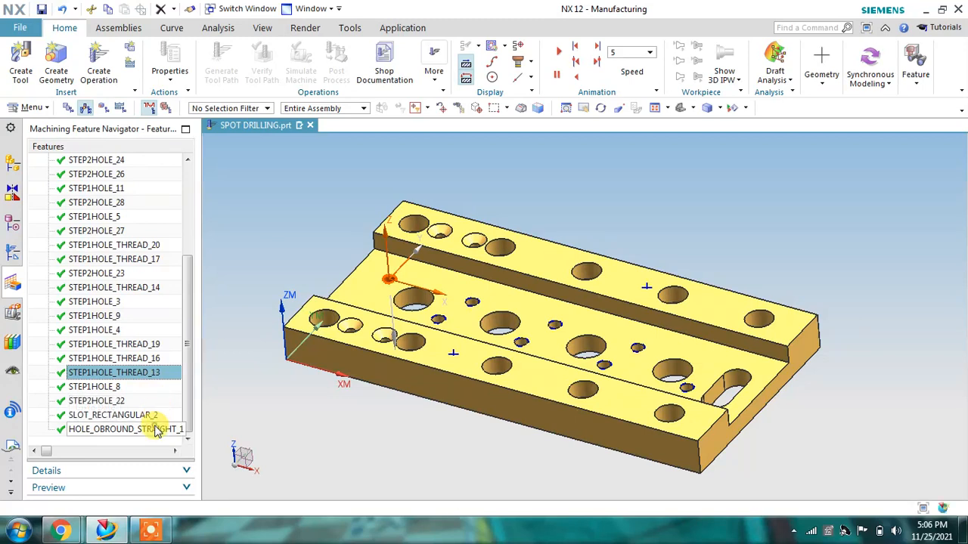
click(156, 429)
click(129, 415)
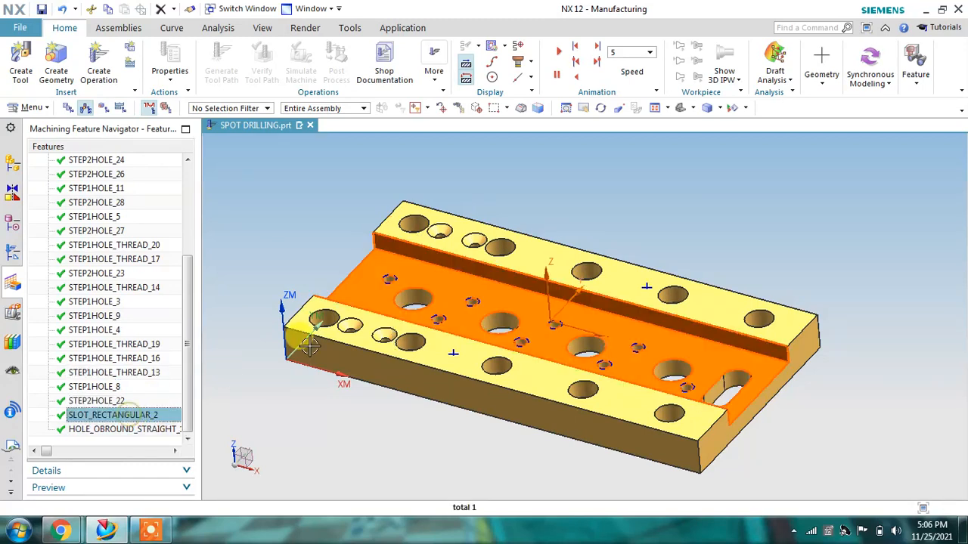
click(311, 221)
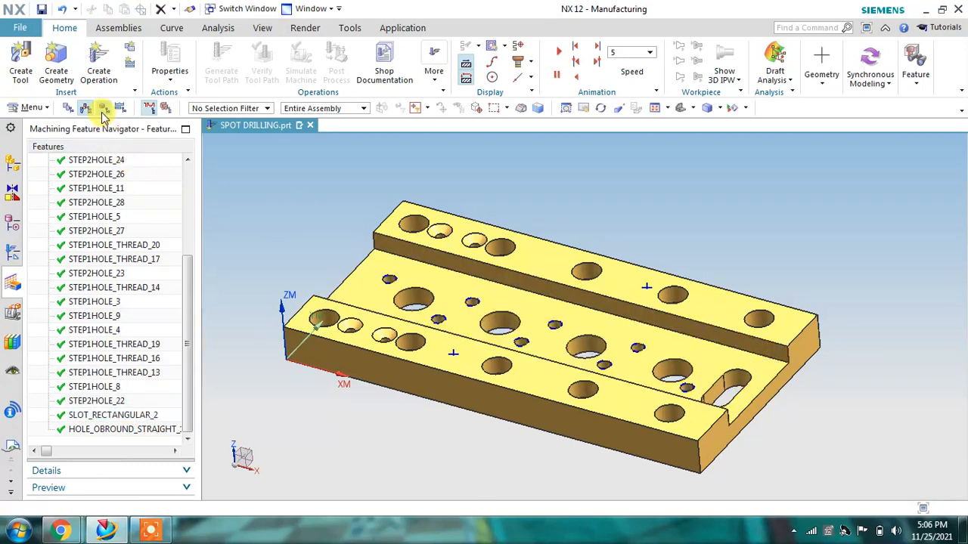
Step: Create a mill_contour WORKPIECE geometry and specify the plate's solid body as its part
click(13, 251)
click(61, 191)
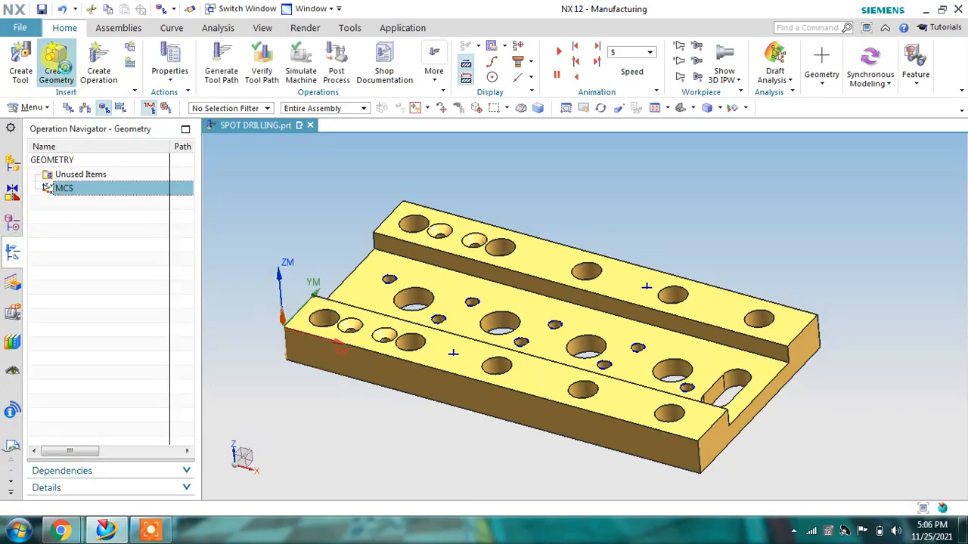
click(56, 68)
click(76, 105)
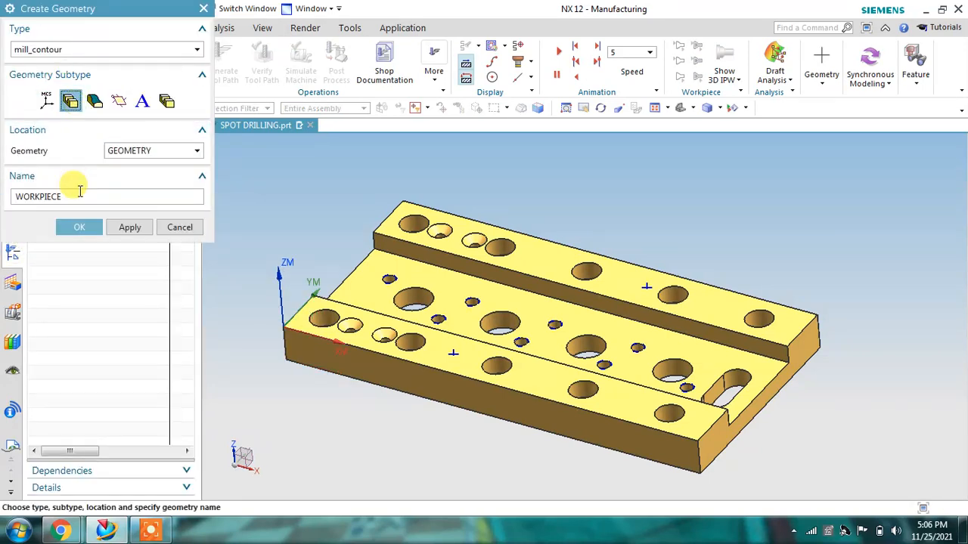
click(83, 226)
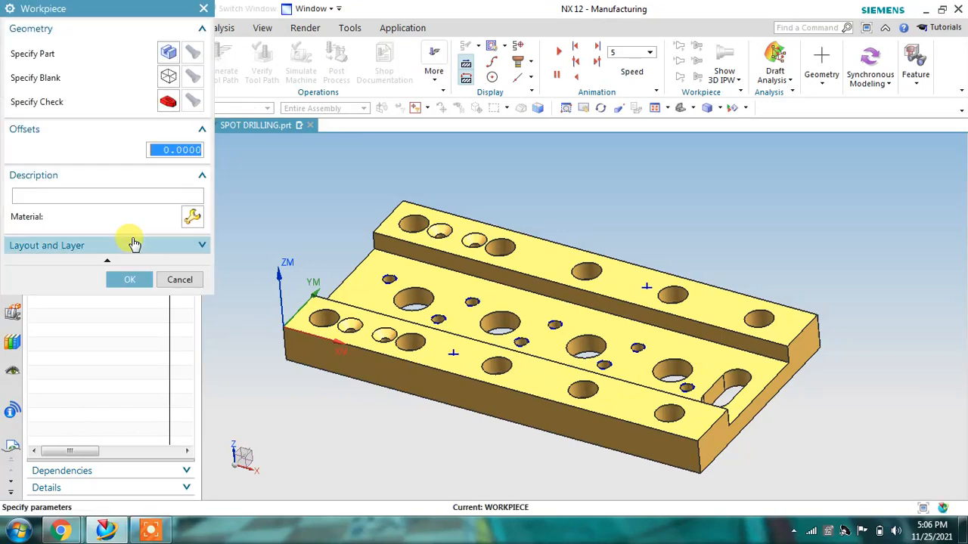
click(167, 52)
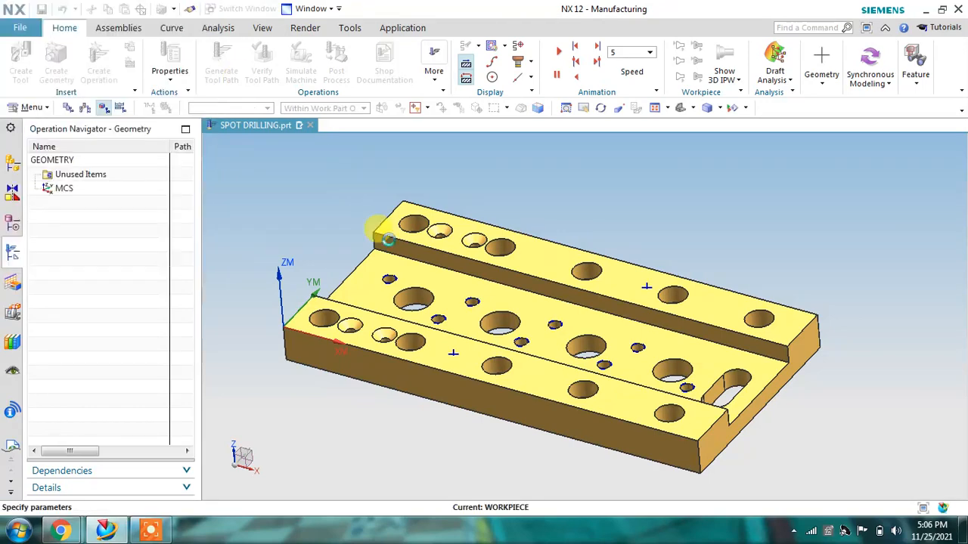
click(380, 295)
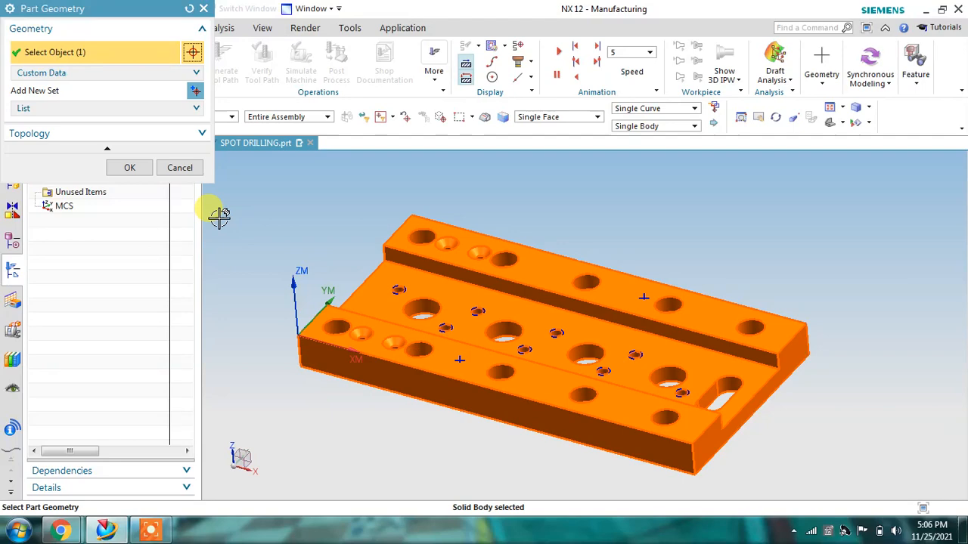
click(129, 166)
Step: Define the workpiece's blank as a Bounding Block with zero limits and nest WORKPIECE under the MCS
click(168, 77)
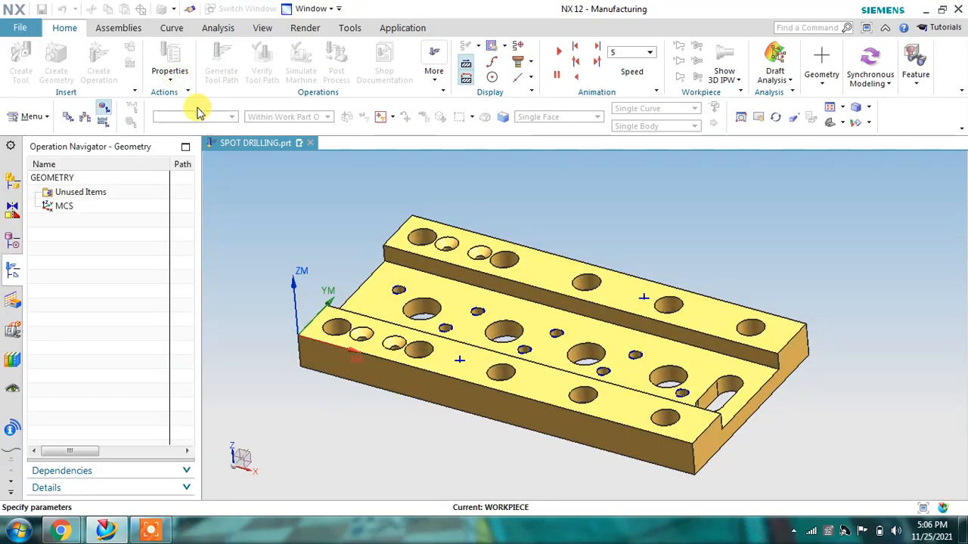
click(155, 38)
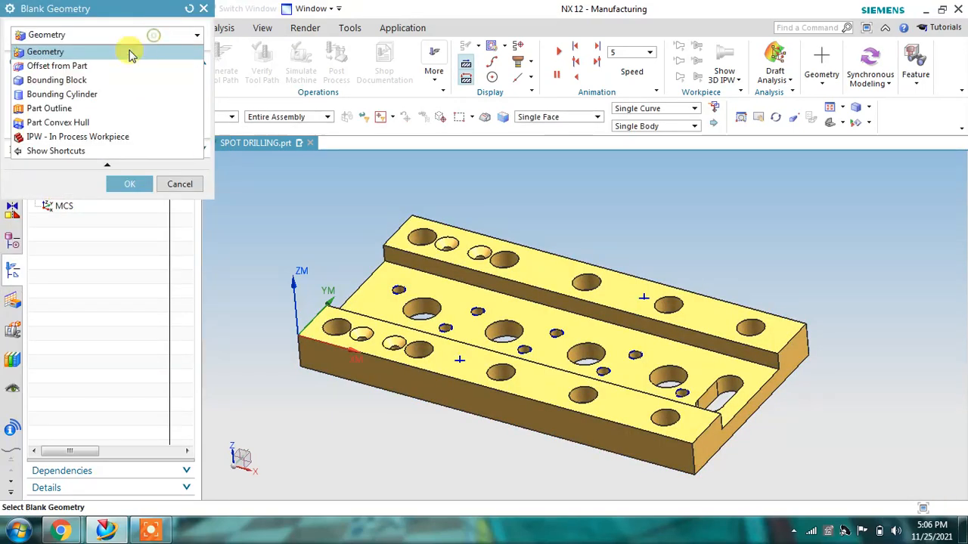
click(108, 85)
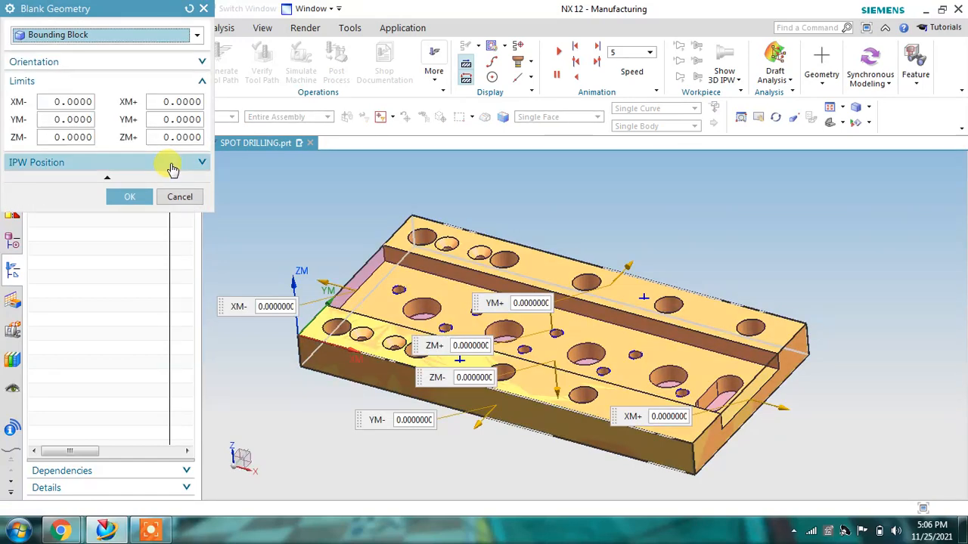
click(131, 200)
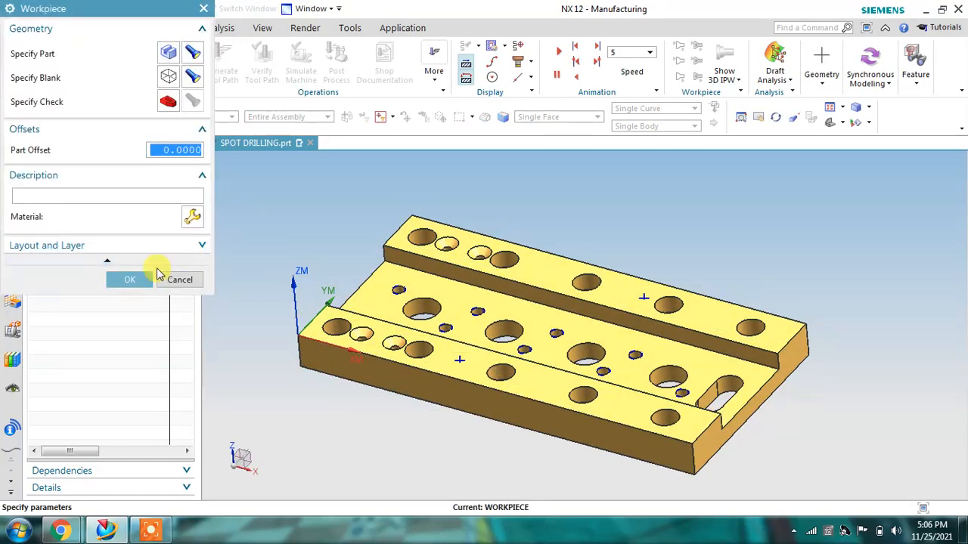
click(133, 280)
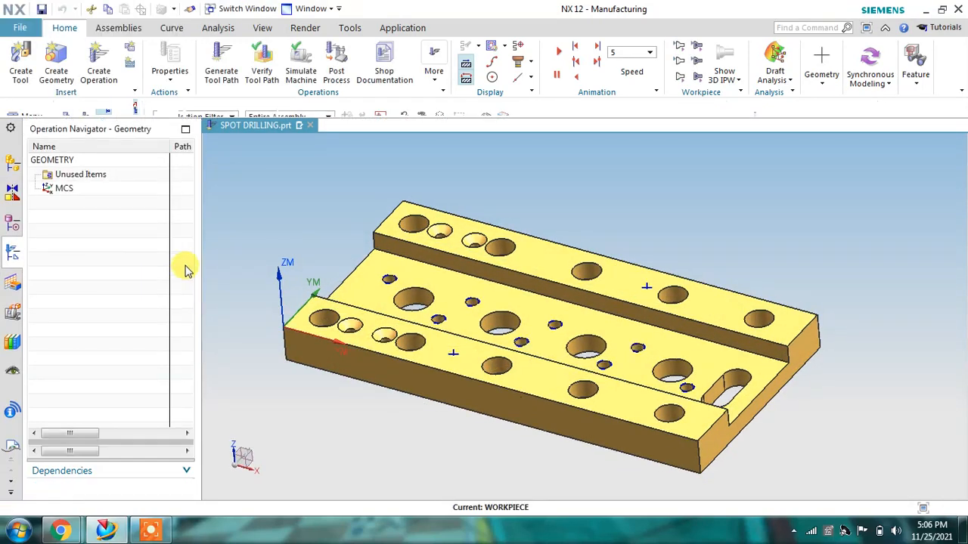
click(84, 220)
drag(79, 209, 96, 190)
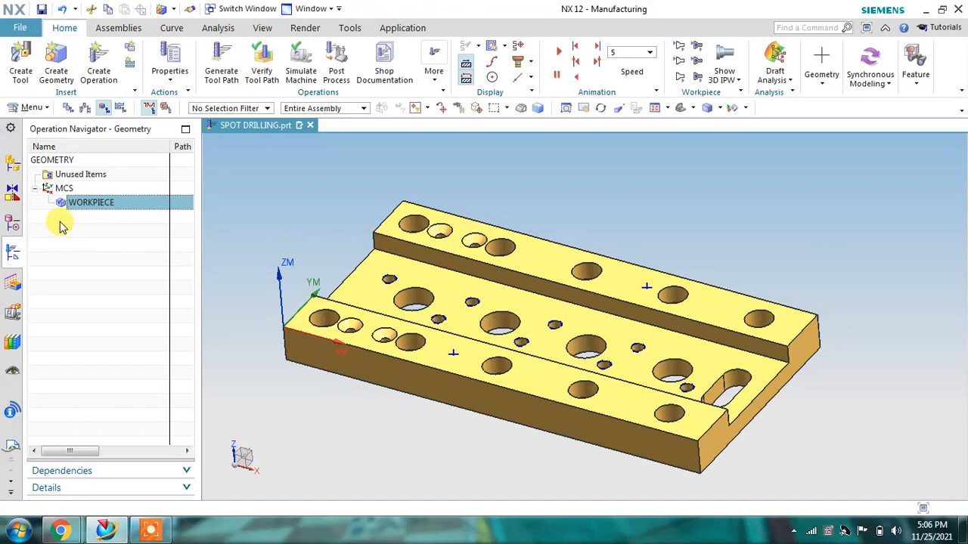
Step: Open Create Feature Process for all recognized features from HOLE_OBROUND_STRAIGHT_1 through STEP2HOLE_28
click(12, 282)
click(123, 188)
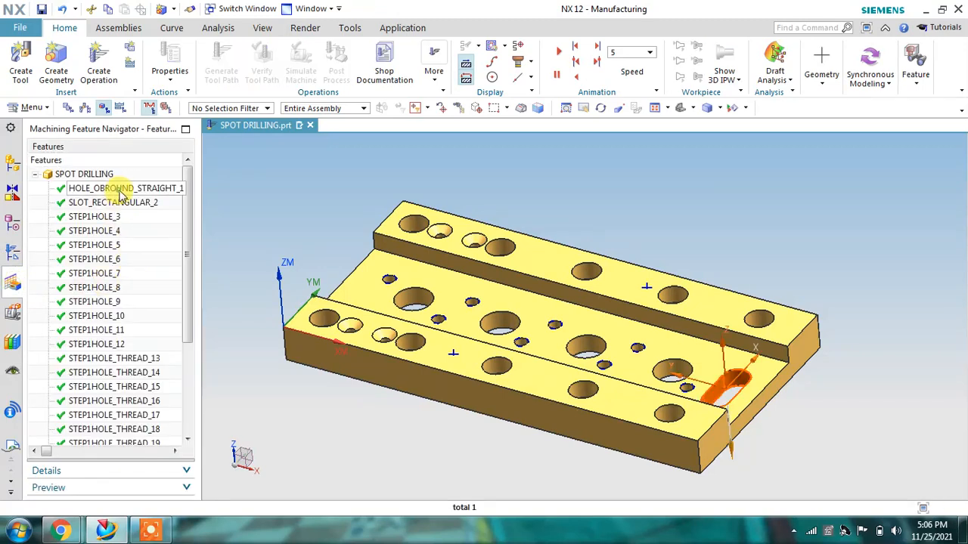
scroll(140, 237, down, 3)
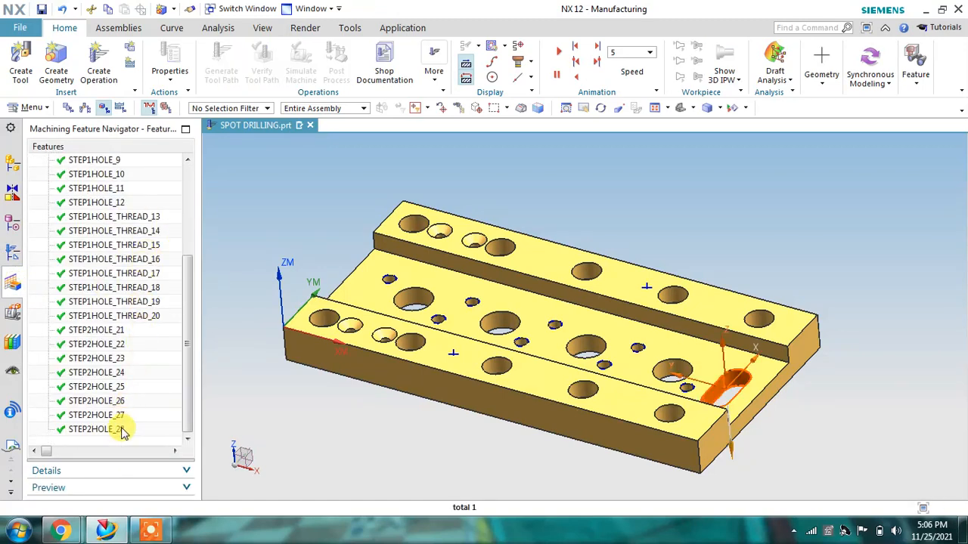
shift+click(121, 430)
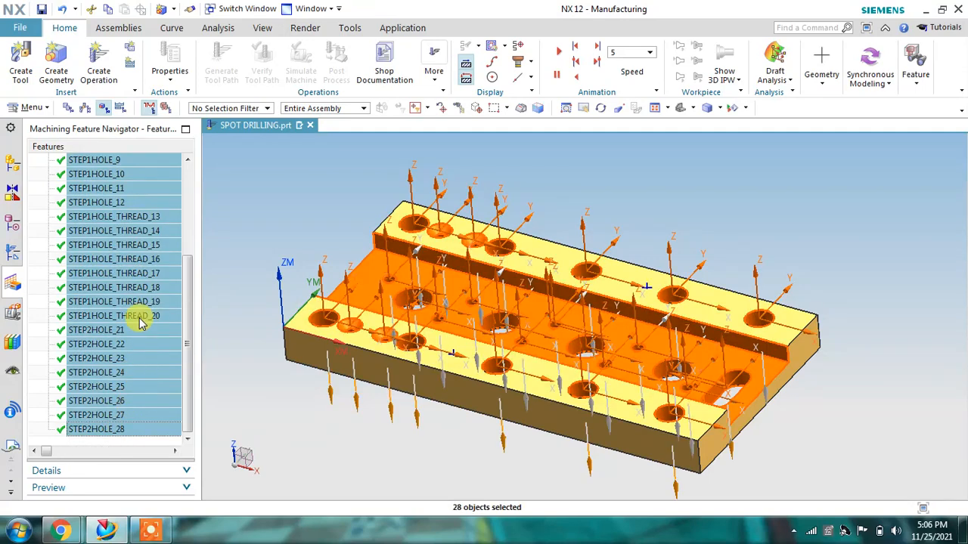
right_click(131, 203)
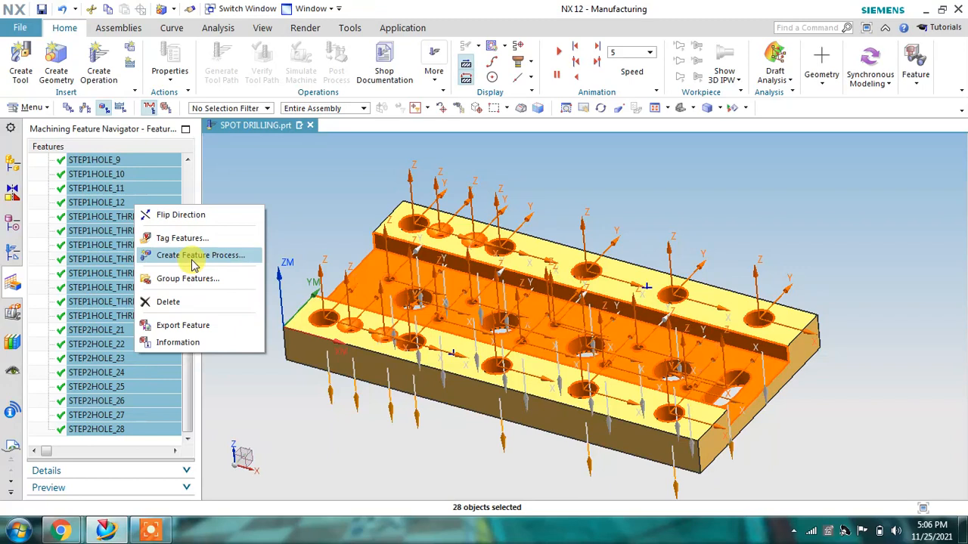
click(916, 74)
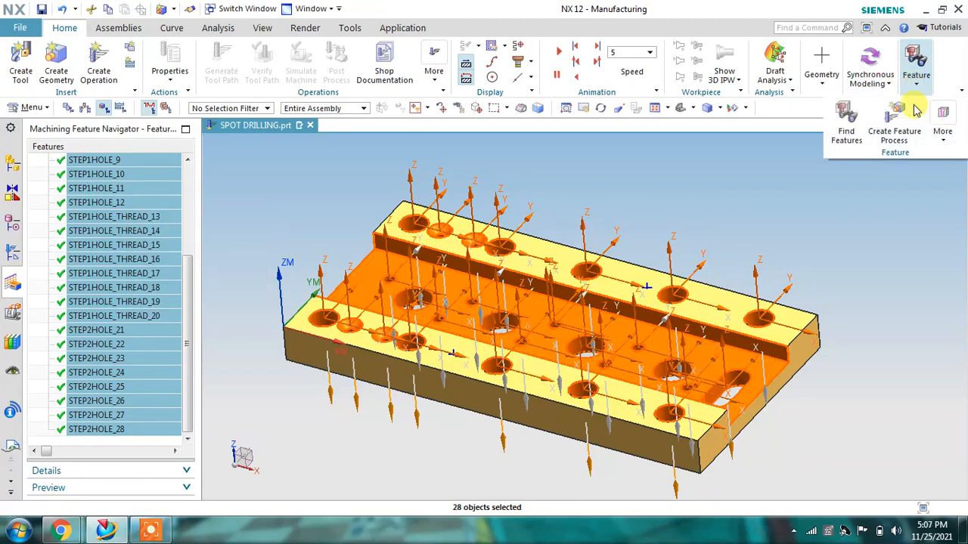
click(897, 133)
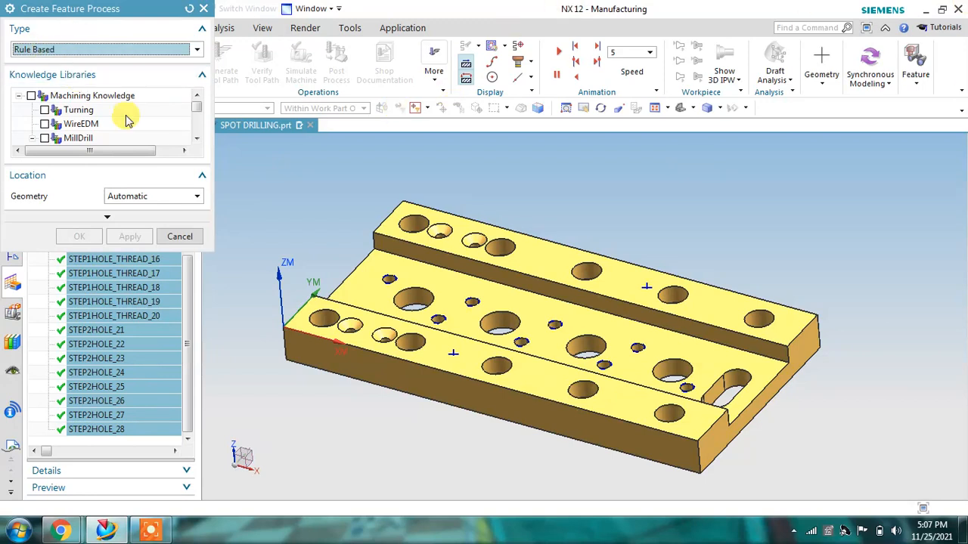
Step: Create the Rule Based feature process with the MillDrill knowledge library and WORKPIECE as the geometry location
click(197, 140)
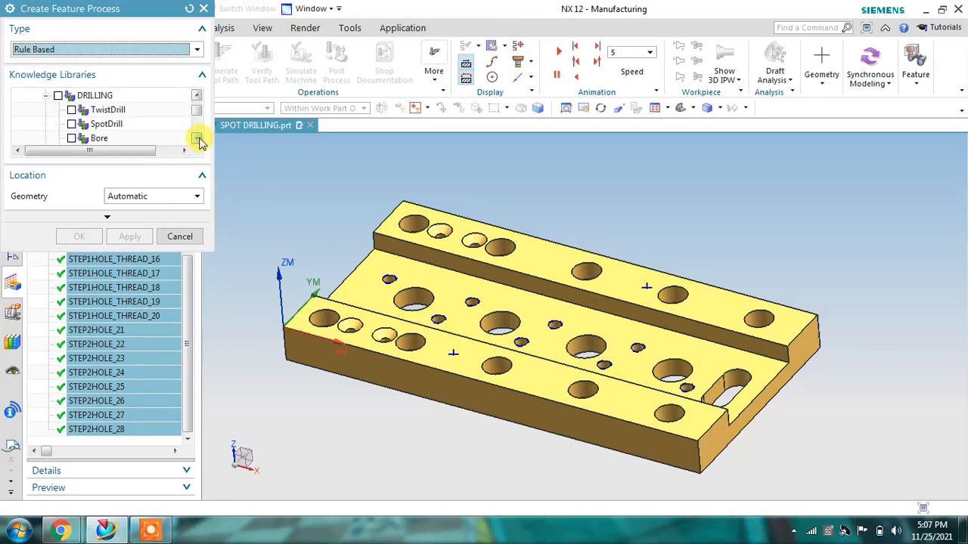
click(197, 95)
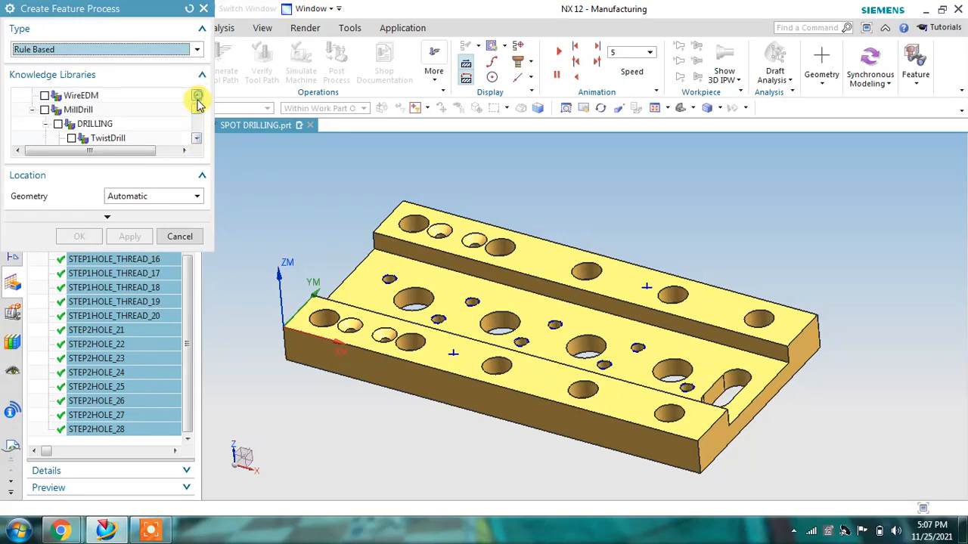
click(44, 110)
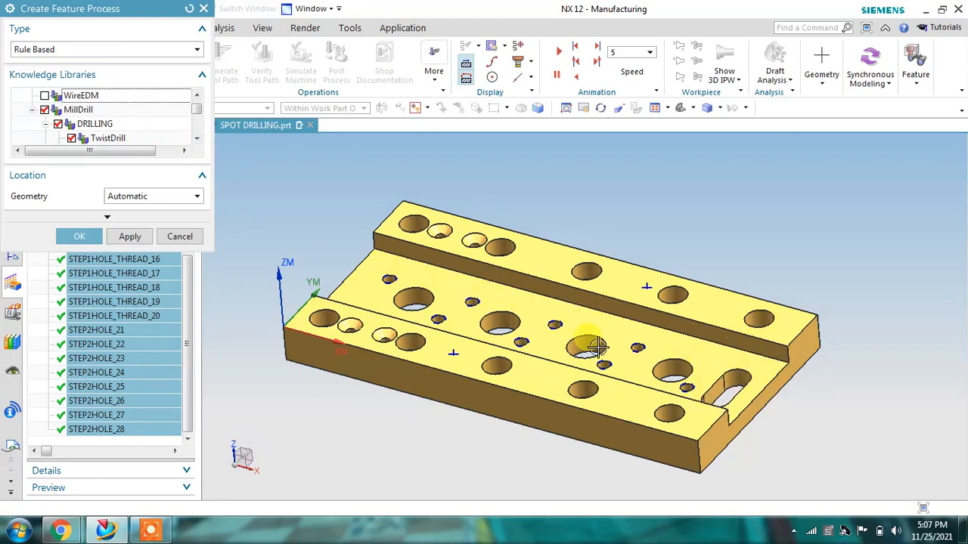
click(133, 194)
click(132, 259)
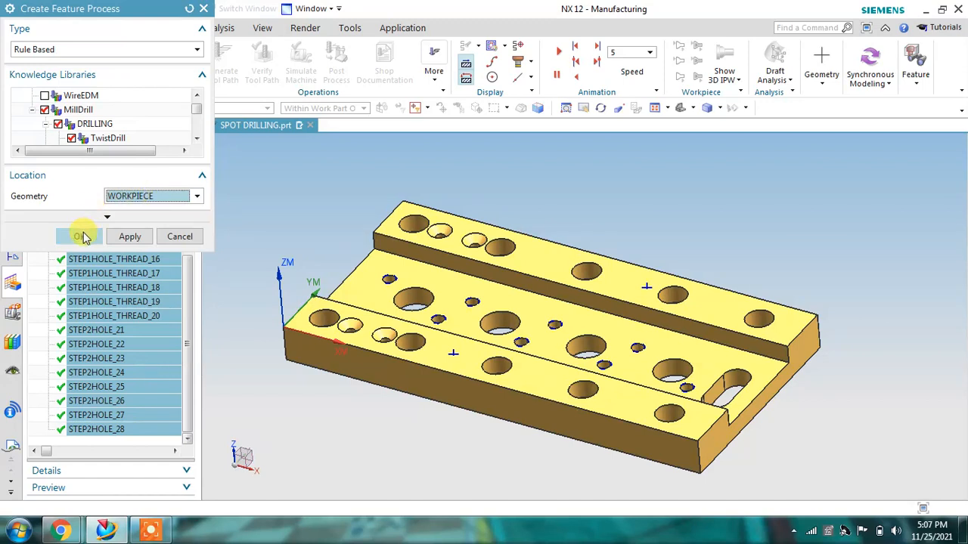
click(79, 237)
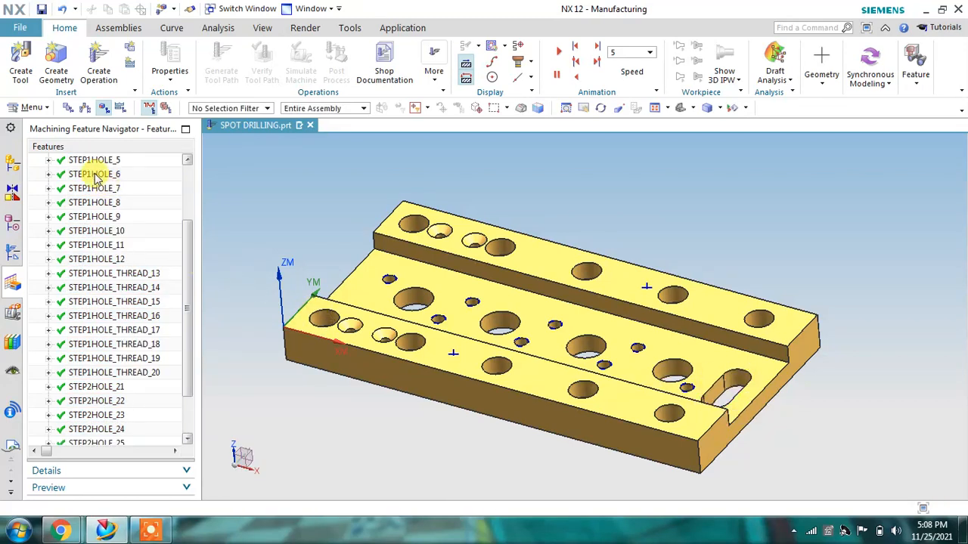
Step: Examine the operations created under the STEP1HOLE_6 feature and in the STEP1HOLE group of the WORKPIECE
click(49, 175)
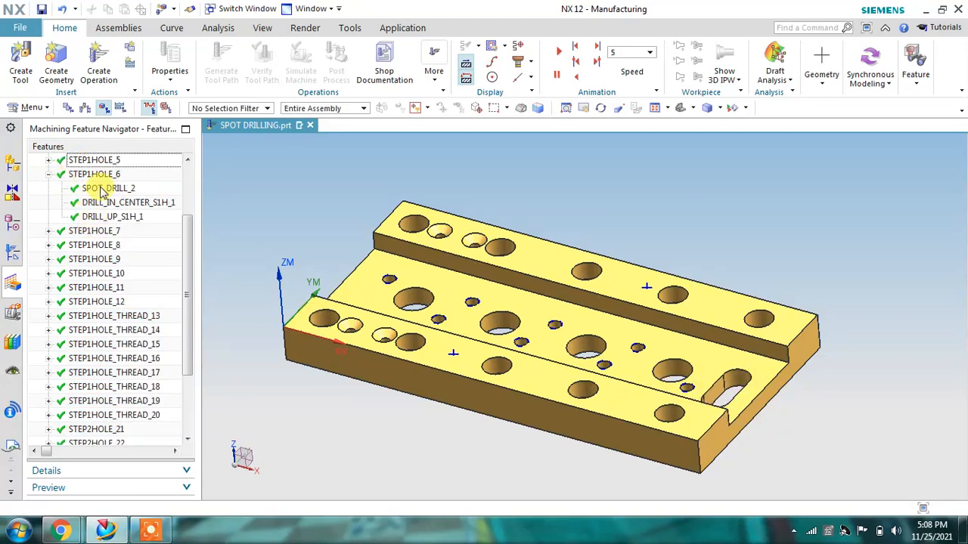
click(12, 257)
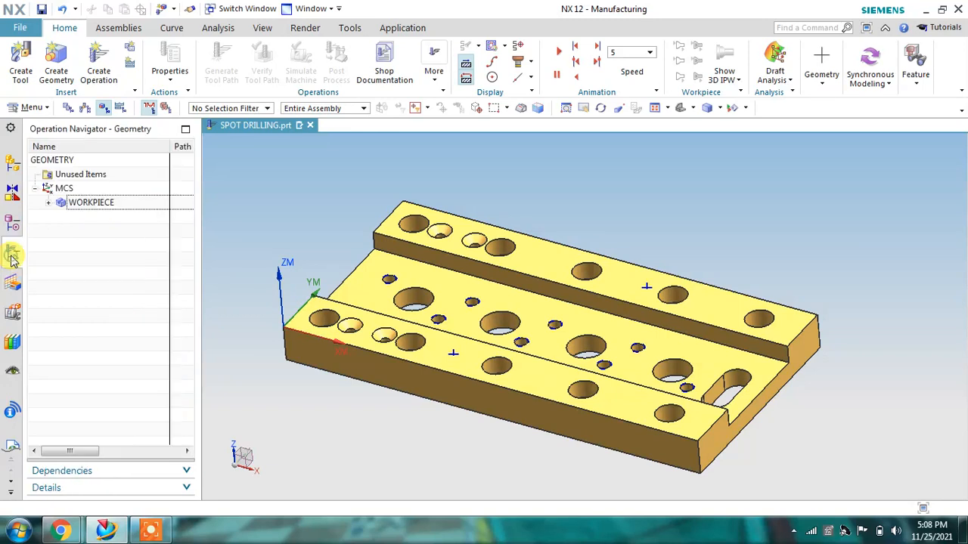
click(48, 202)
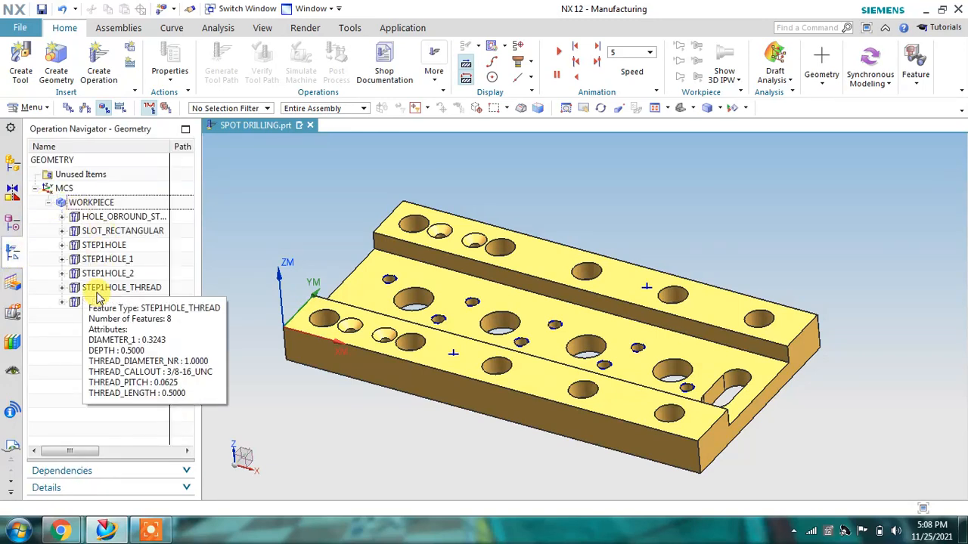
click(94, 245)
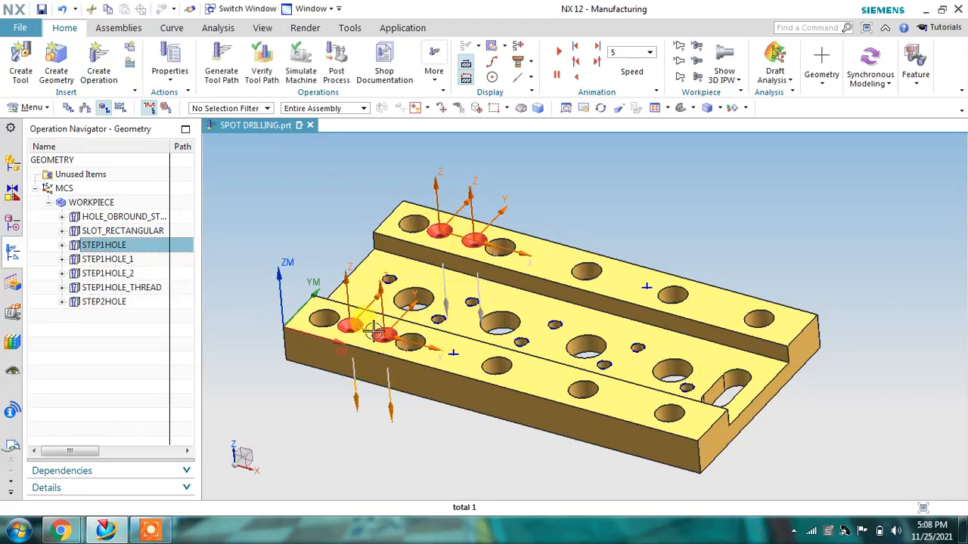
click(62, 245)
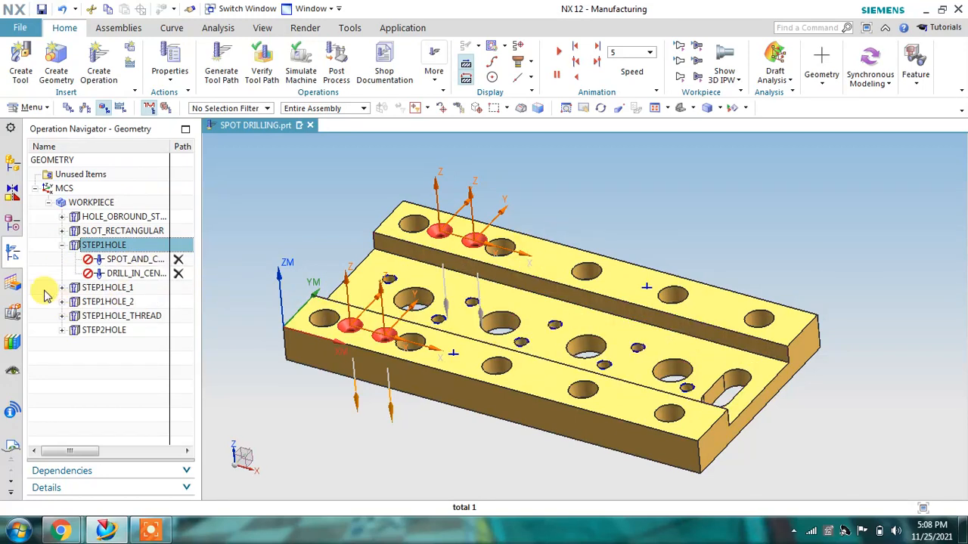
Step: Examine the holes in the STEP1HOLE_1 and STEP1HOLE_2 groups and the operations listed under STEP1HOLE_2
click(62, 245)
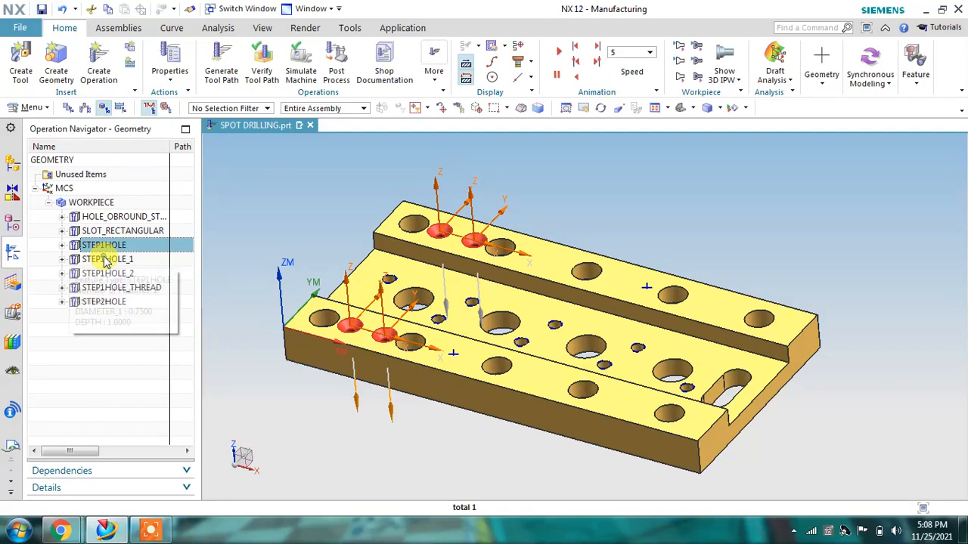
click(106, 259)
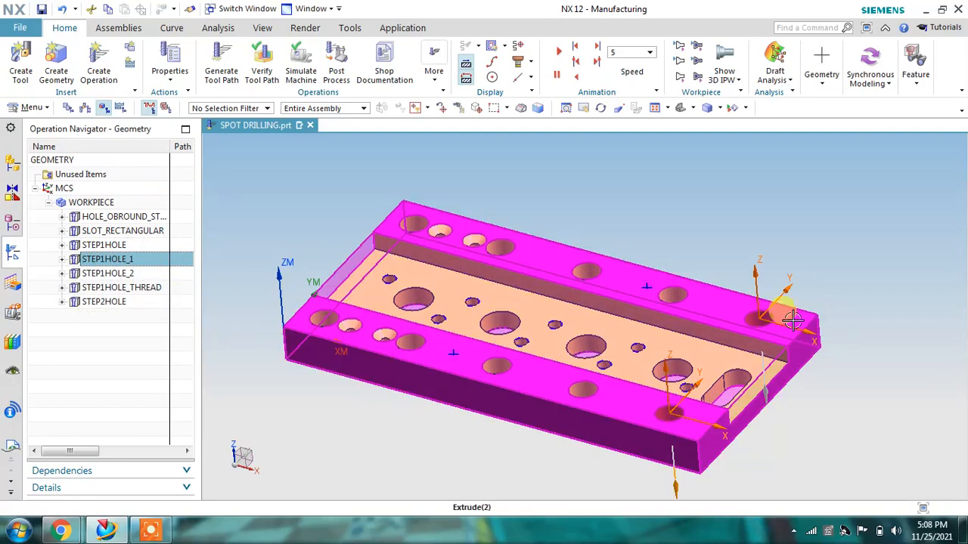
click(94, 274)
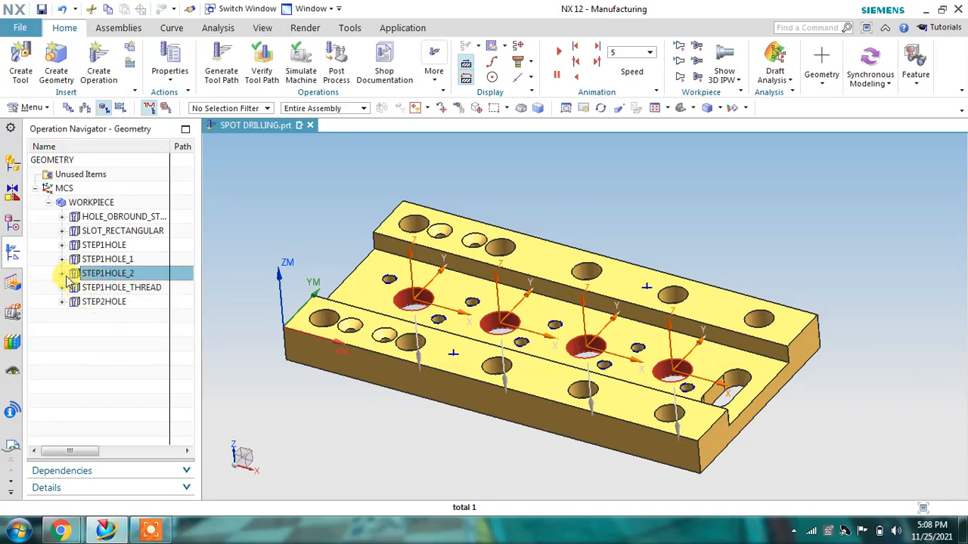
click(62, 274)
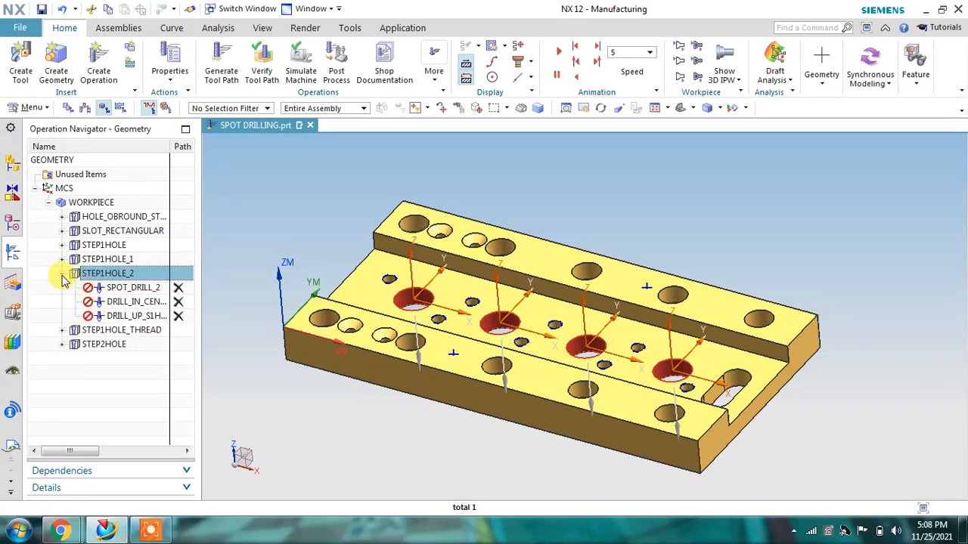
click(62, 274)
Step: Try to generate the tool path for the obround hole group and for its MILL_HOLE_OBROUND_STR operation
click(87, 217)
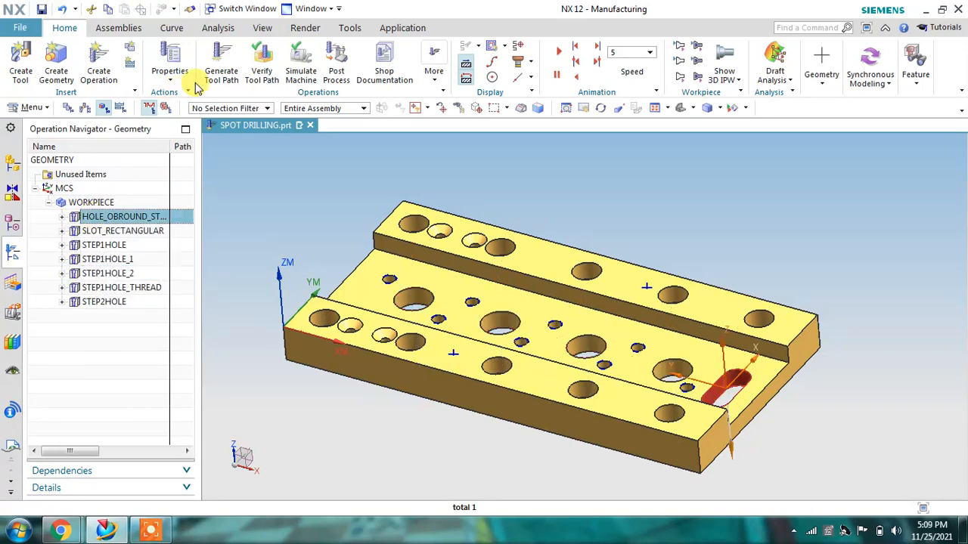
click(220, 69)
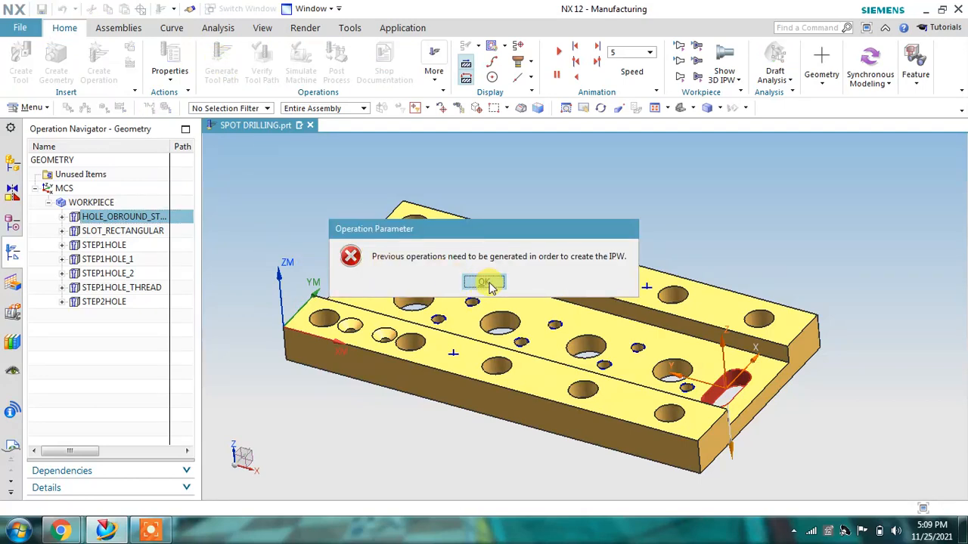
click(484, 282)
click(88, 204)
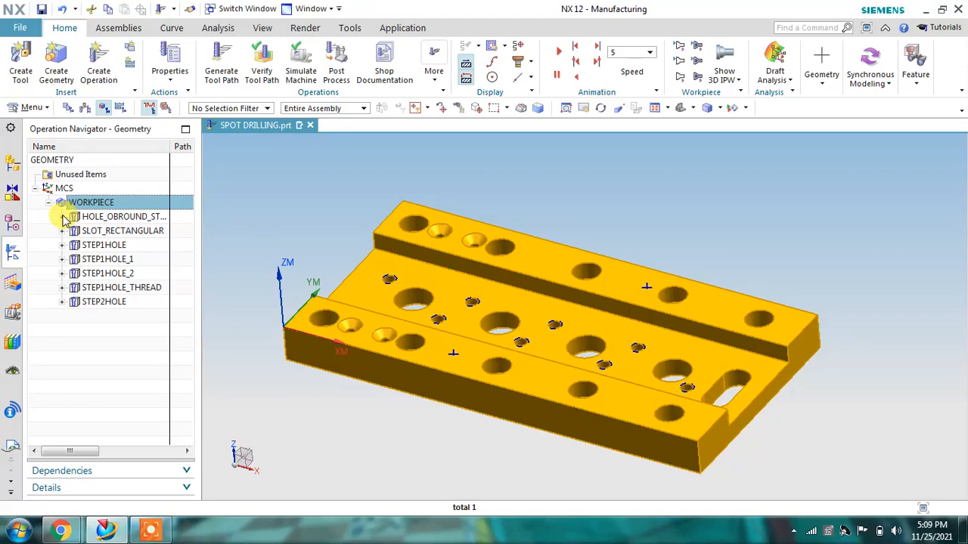
click(64, 218)
click(90, 230)
click(221, 69)
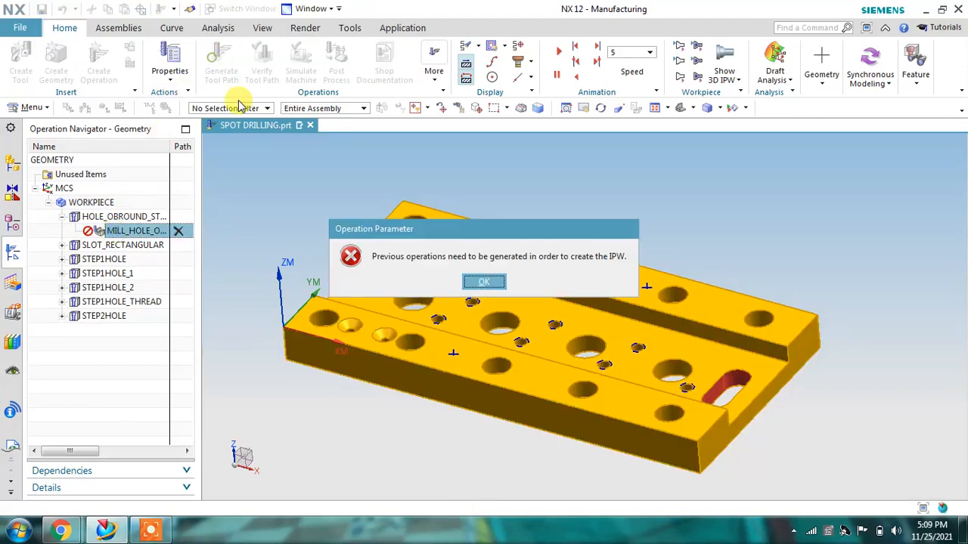
click(484, 285)
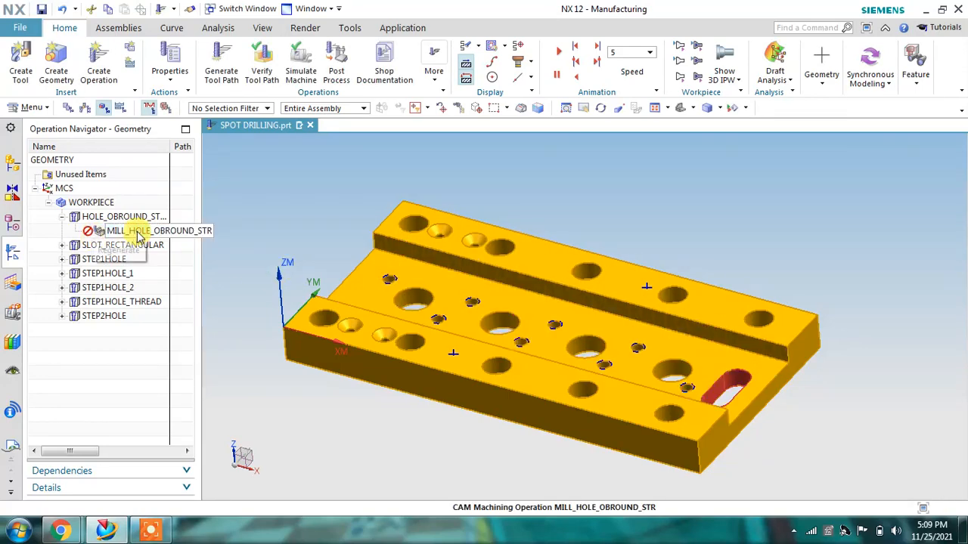
Step: Open the MILL_HOLE_OBROUND_STR operation's settings and try to generate its tool path from there
click(284, 224)
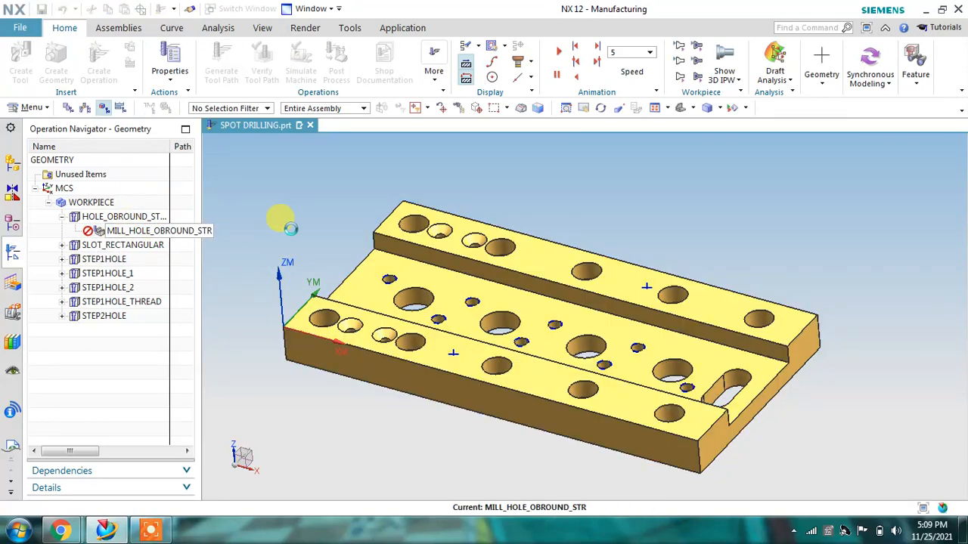
scroll(156, 328, down, 4)
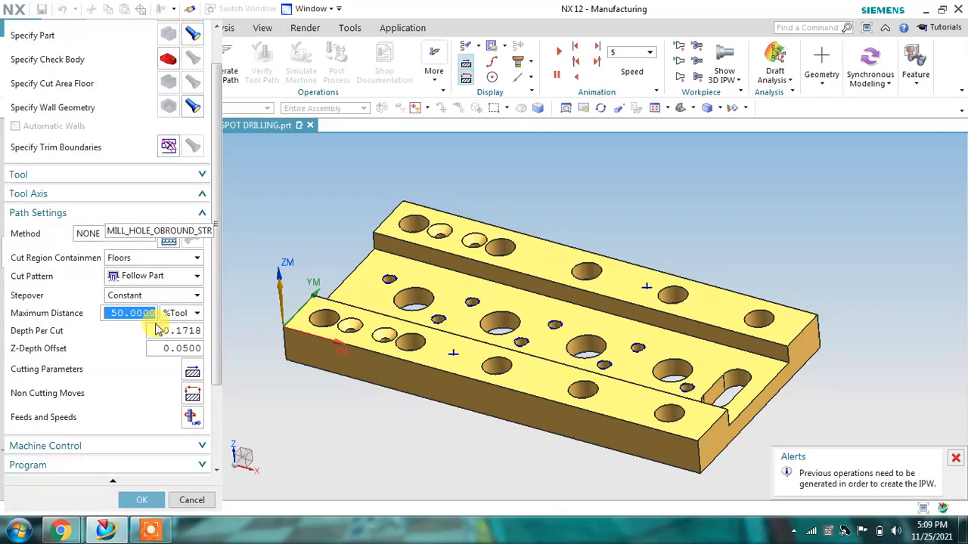
scroll(149, 376, down, 1)
click(59, 437)
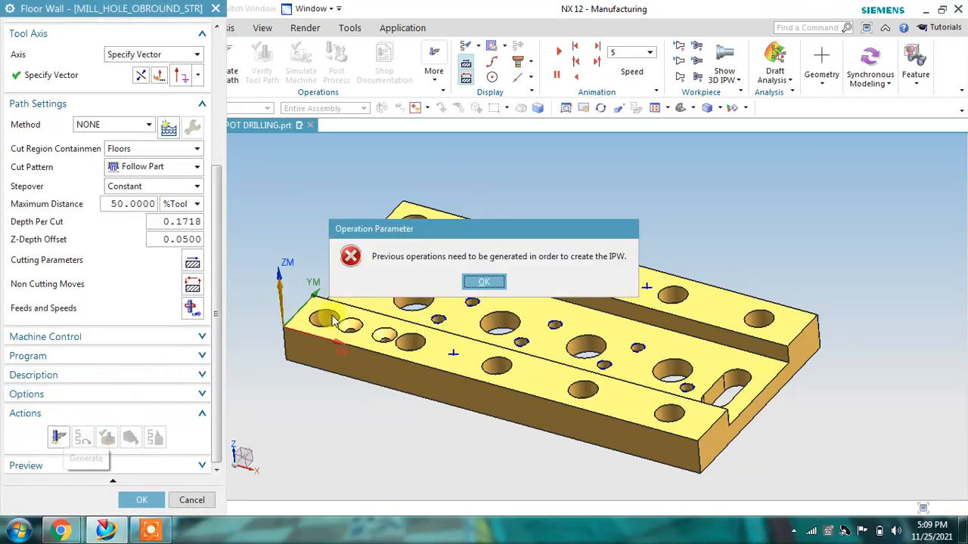
click(483, 283)
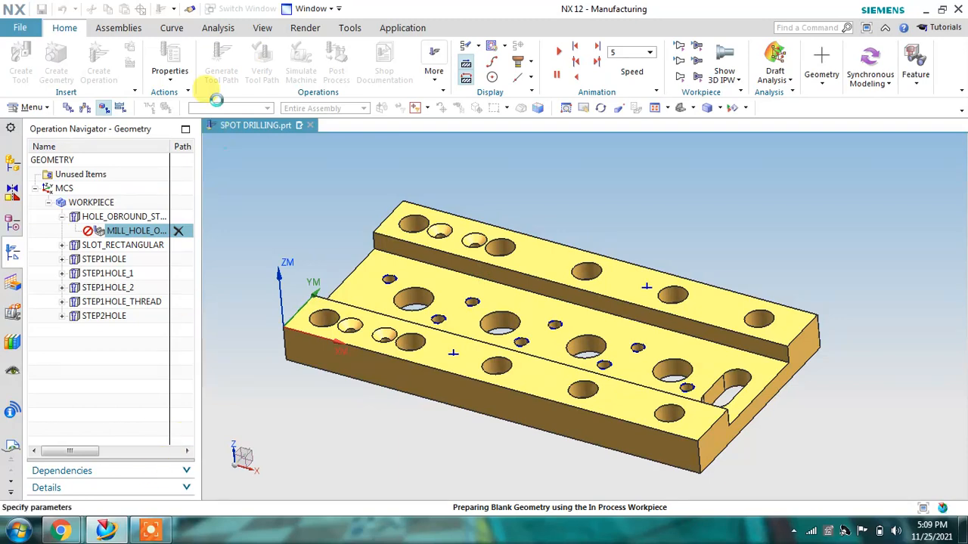
click(142, 499)
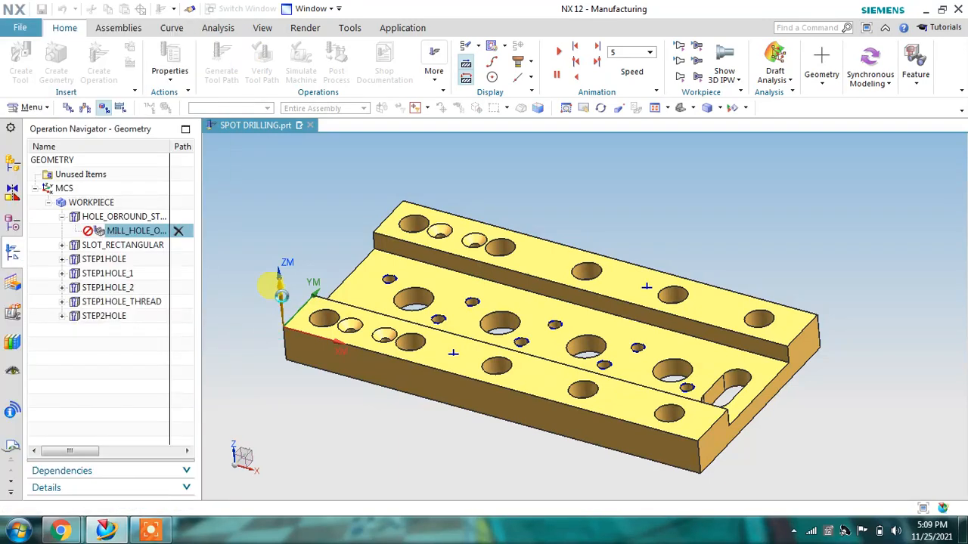
Step: Try to generate the tool path for the whole SLOT_RECTANGULAR group
click(92, 250)
click(204, 75)
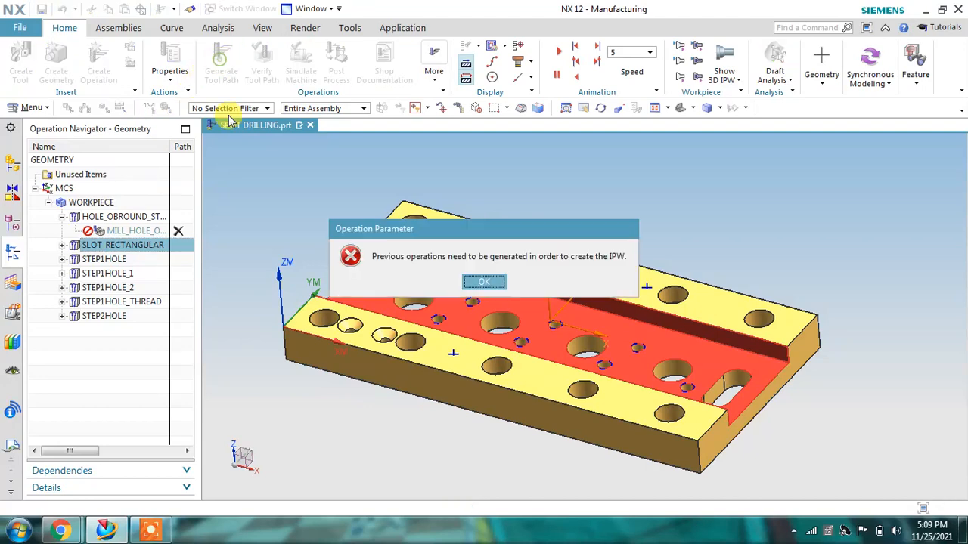
click(483, 282)
Step: Generate and accept the spot drilling and drilling tool paths for the STEP1HOLE group
click(100, 259)
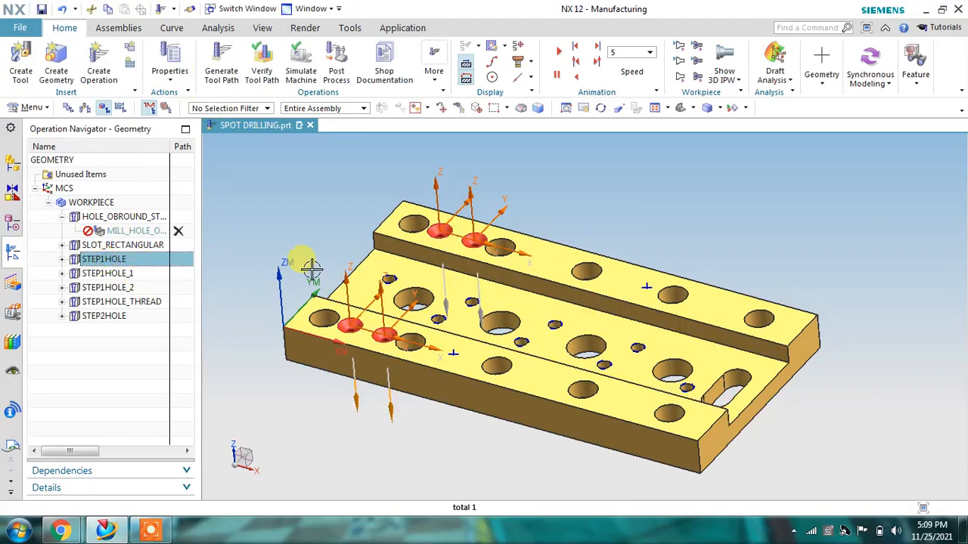
click(225, 72)
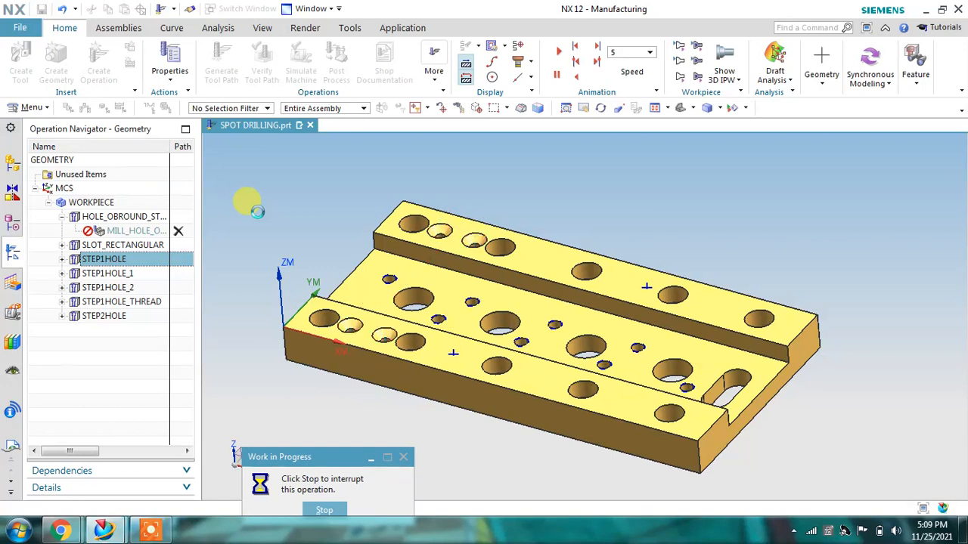
click(392, 227)
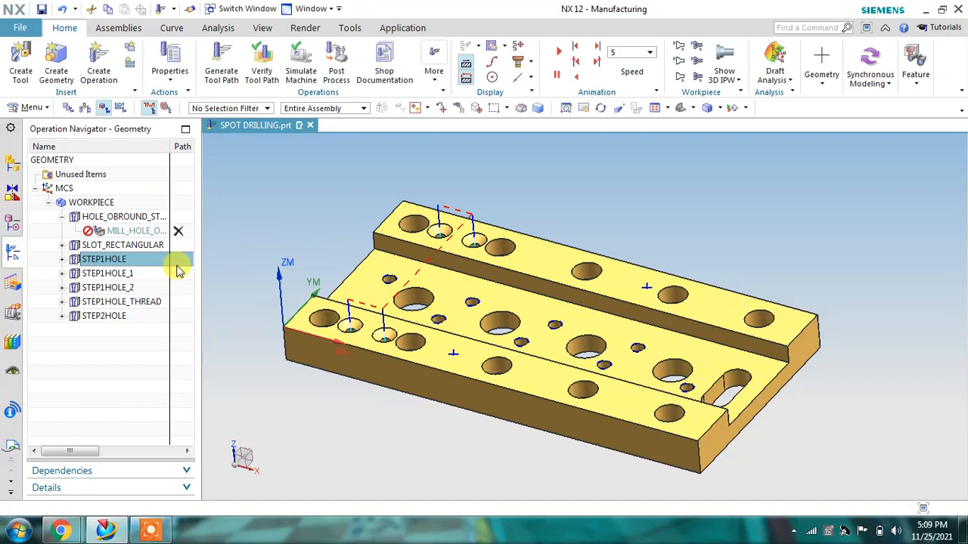
click(61, 259)
click(62, 259)
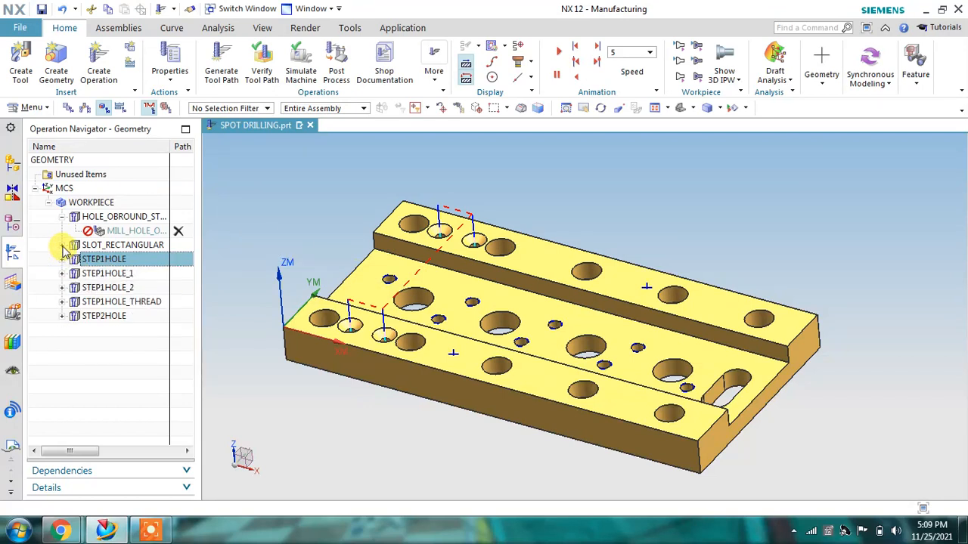
Step: Try to generate the tool path for the milling operation inside the SLOT_RECTANGULAR group
click(61, 245)
click(129, 259)
click(222, 72)
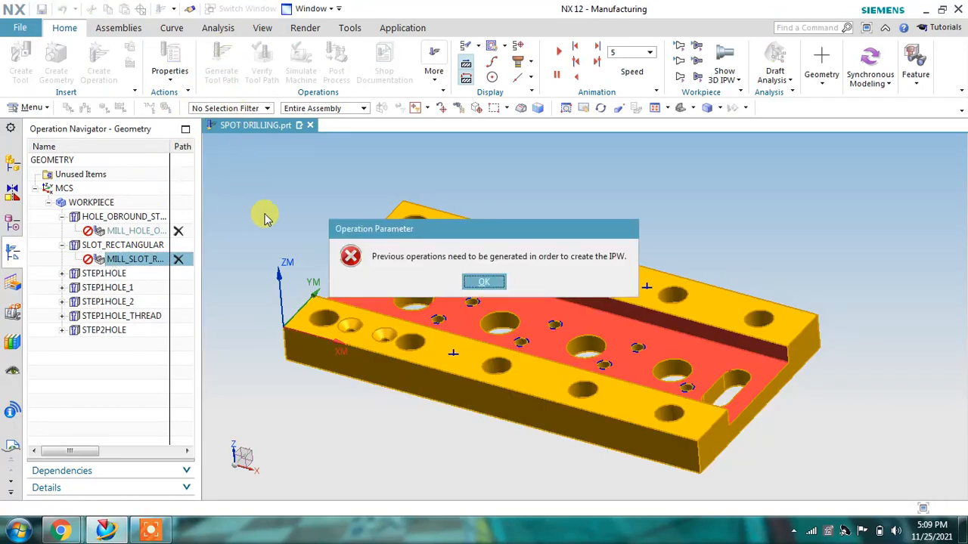
click(484, 282)
Step: Generate and accept the drilling tool paths for the STEP1HOLE_1 and STEP1HOLE_2 groups, one group at a time
click(110, 274)
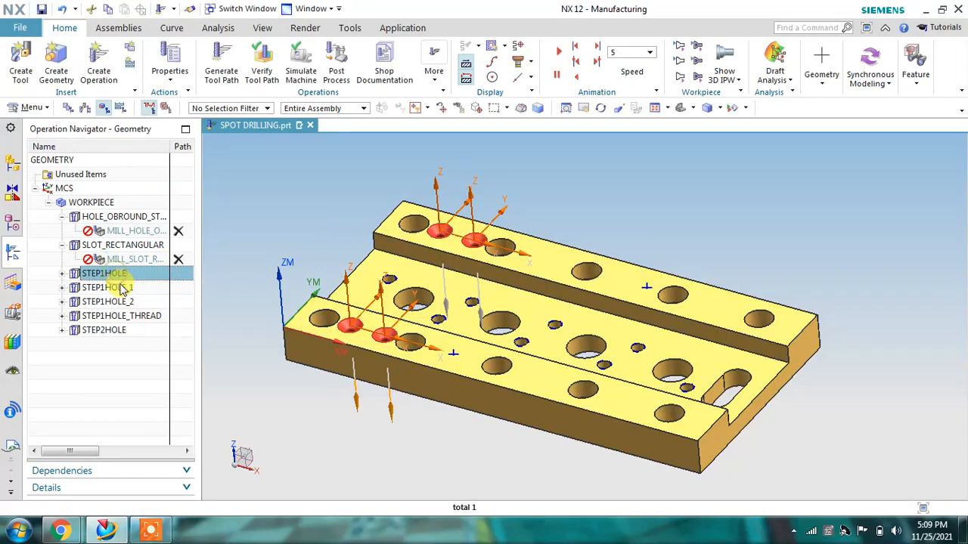
click(121, 288)
click(221, 71)
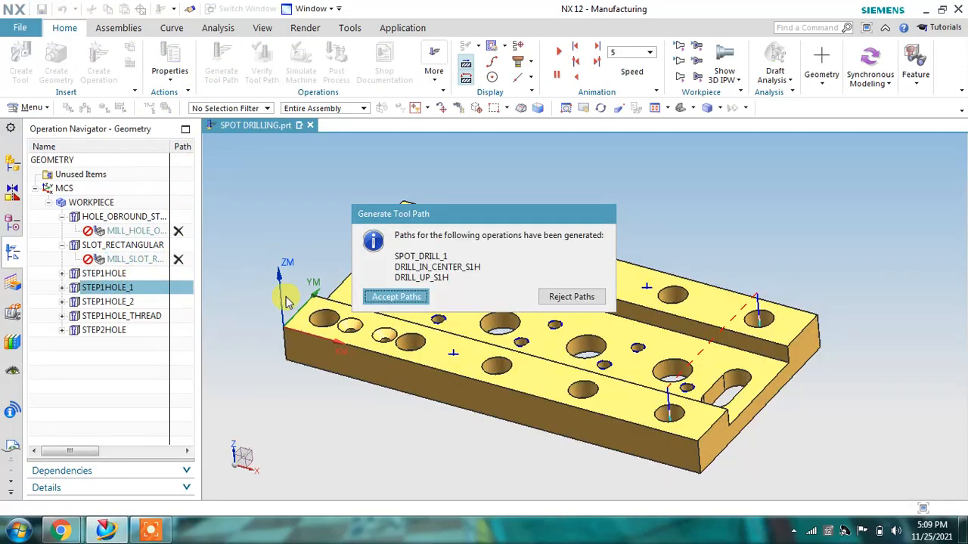
click(378, 297)
click(106, 302)
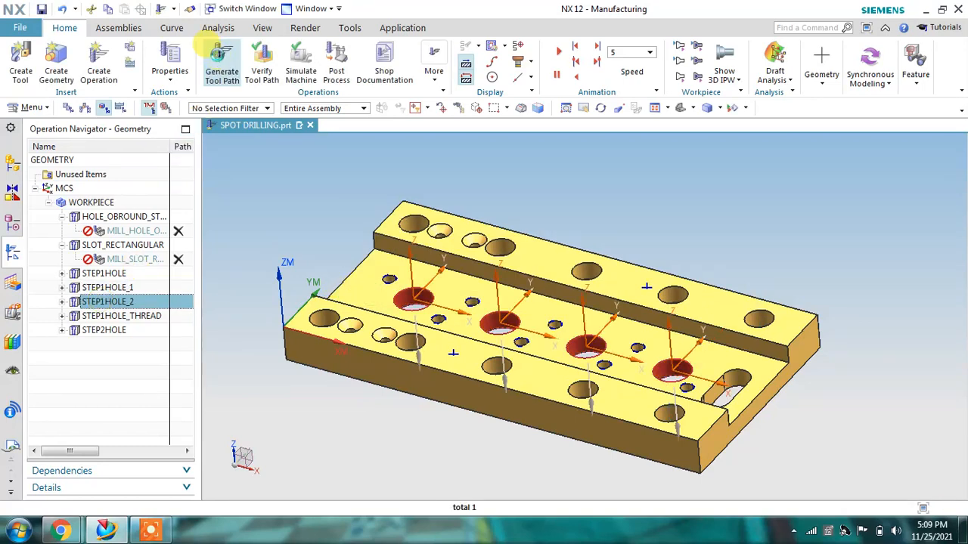
click(221, 60)
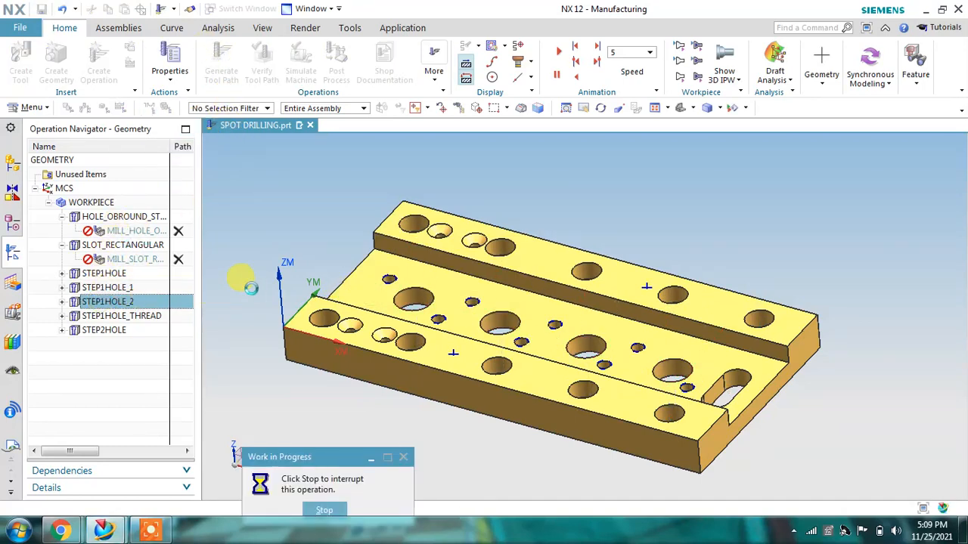
click(381, 299)
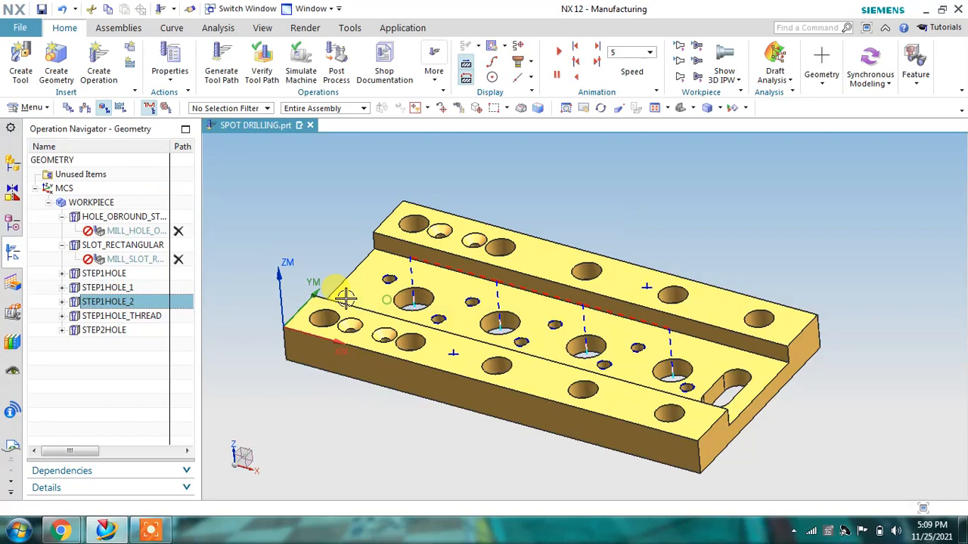
Step: Generate and accept the tool paths for the STEP1HOLE_THREAD and STEP2HOLE groups, one group at a time
click(136, 316)
click(220, 63)
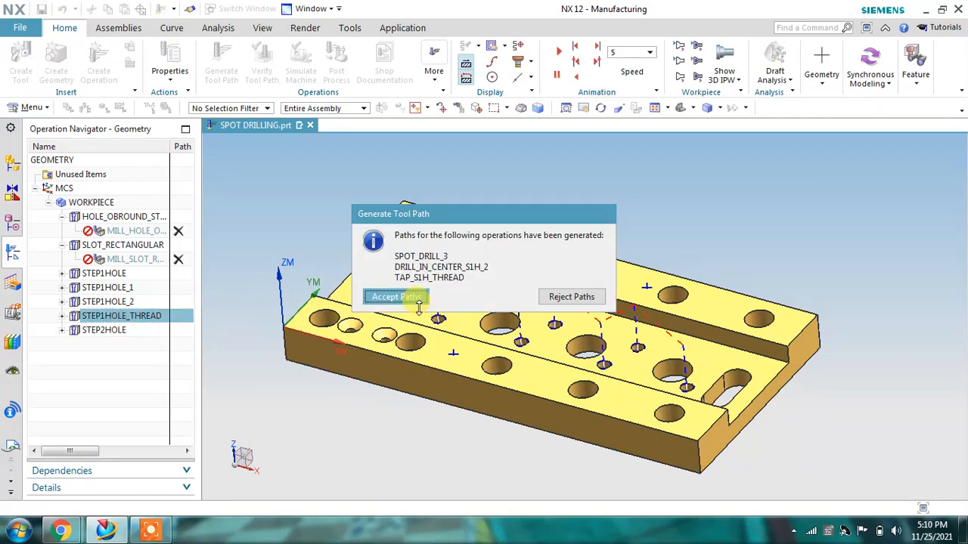
click(418, 300)
click(121, 331)
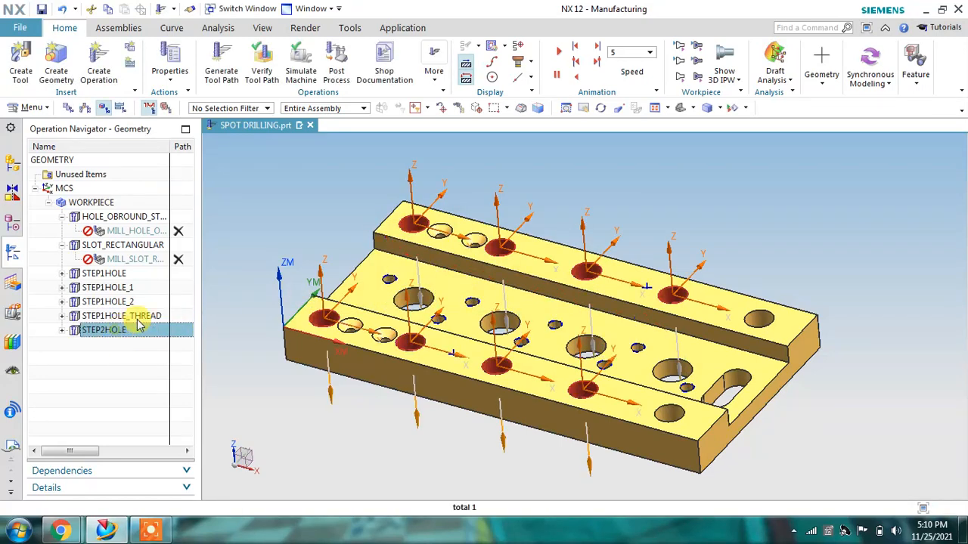
click(220, 63)
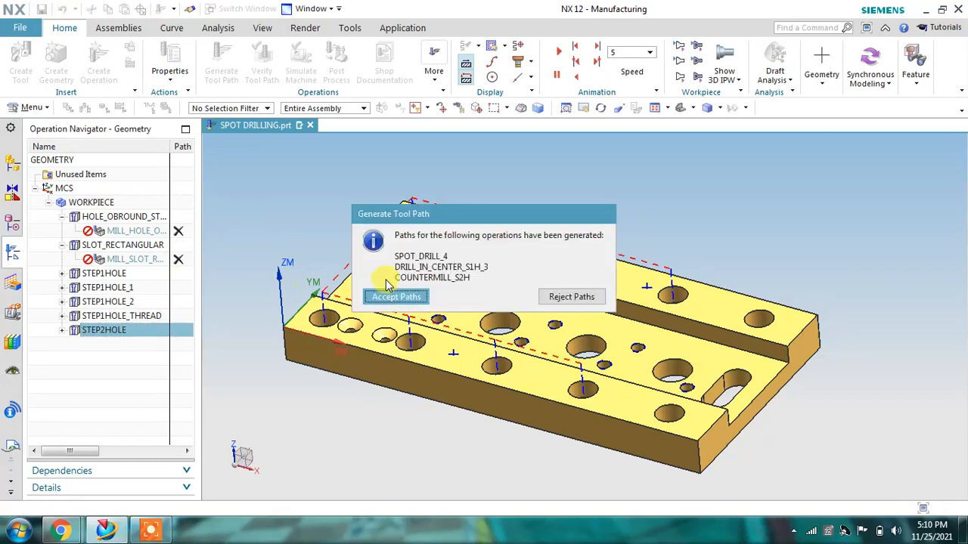
click(380, 298)
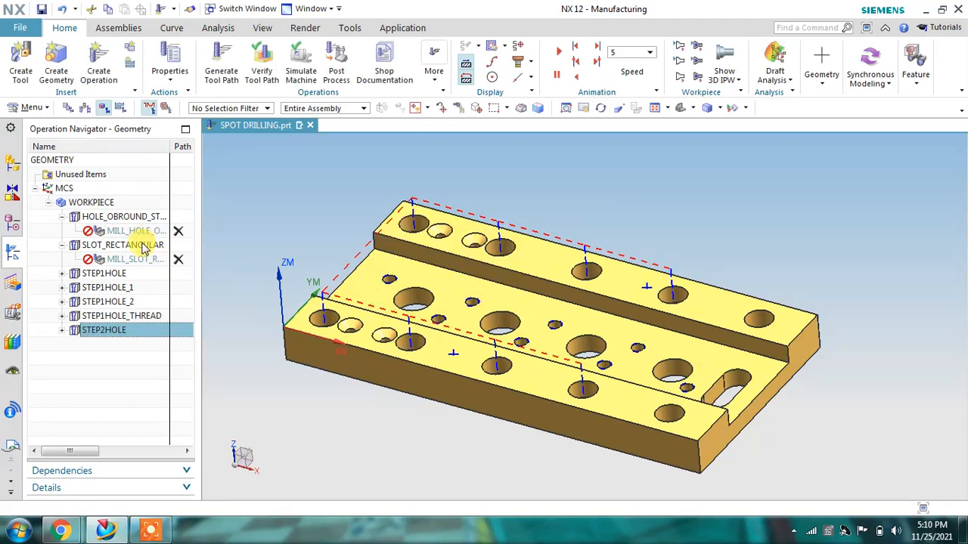
Step: Verify the tool paths of all groups from STEP1HOLE through STEP2HOLE with a 3D Dynamic simulation at animation speed 9
click(106, 275)
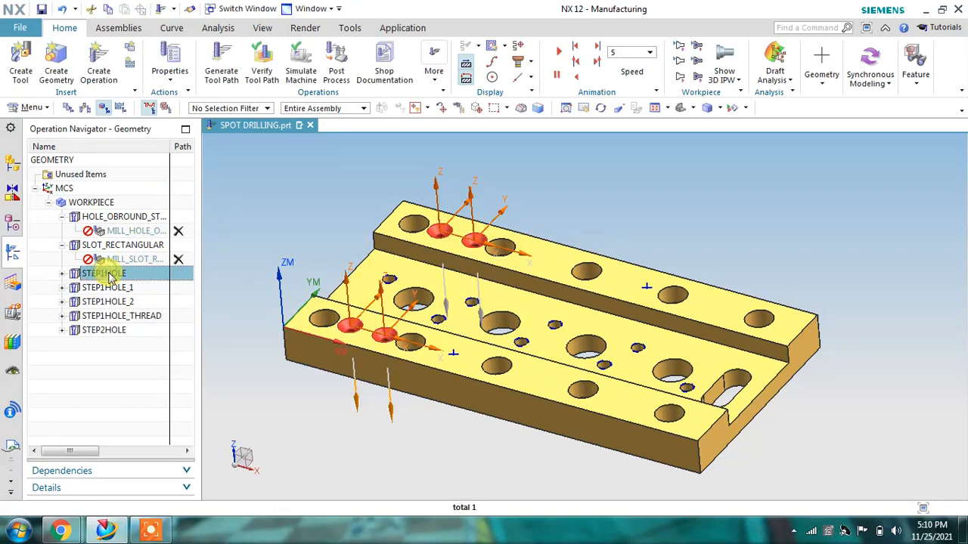
shift+click(124, 332)
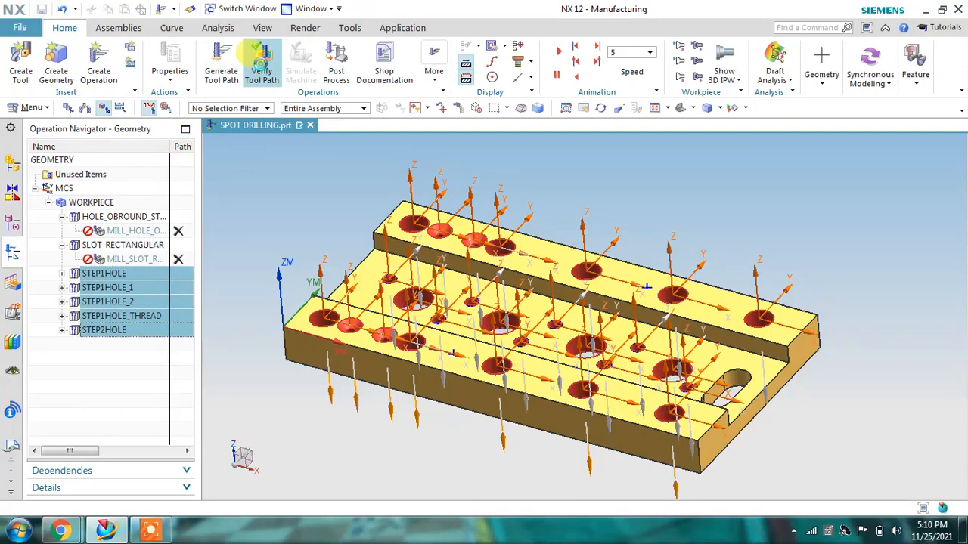
click(260, 60)
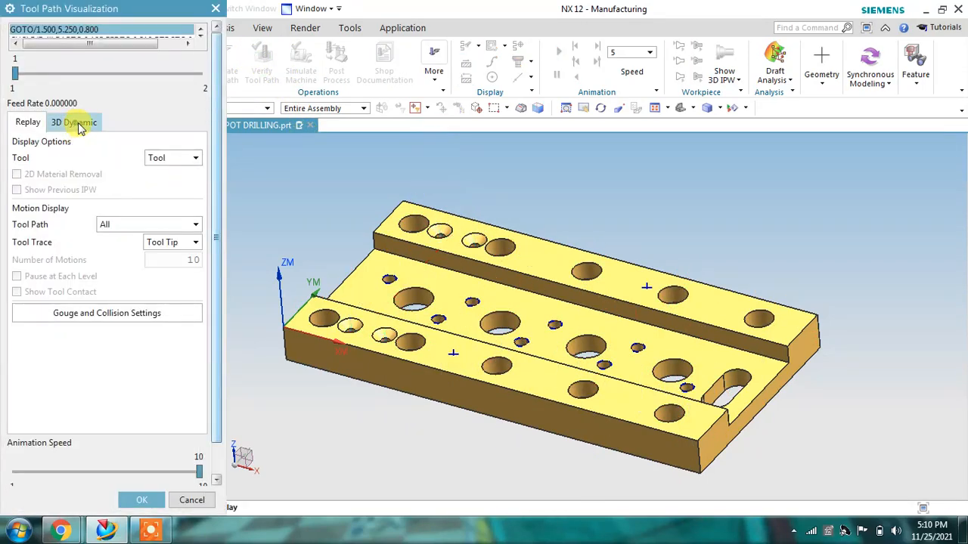
click(80, 125)
click(163, 474)
scroll(212, 431, down, 1)
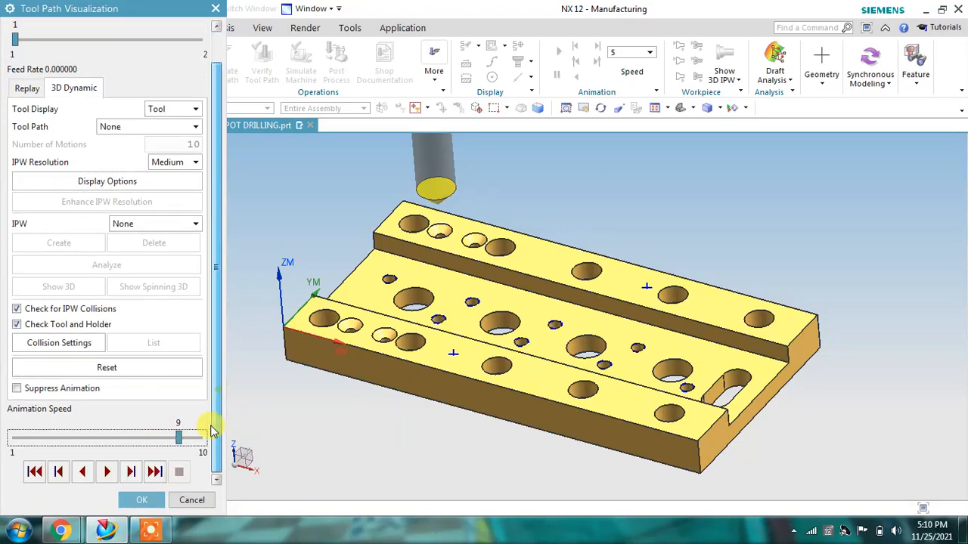
click(109, 471)
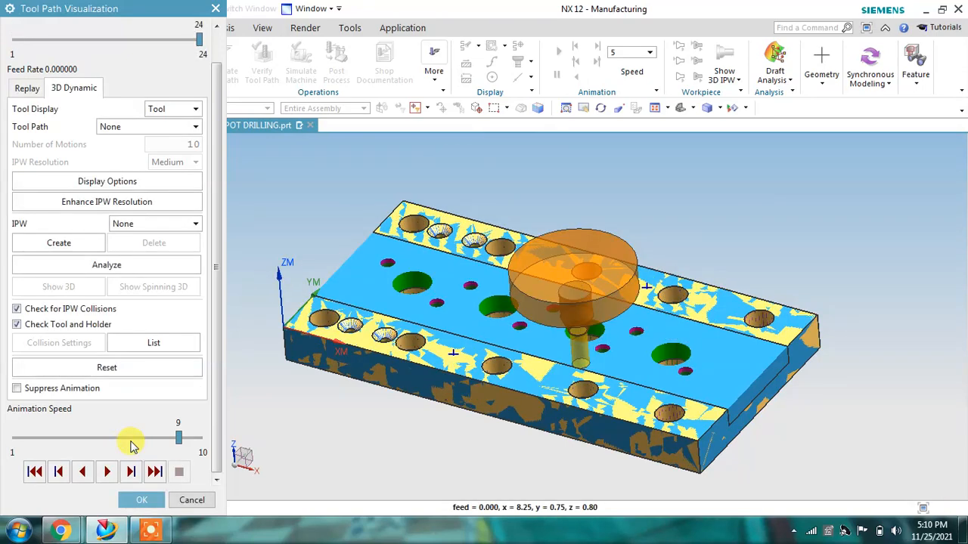
middle_drag(575, 230, 559, 259)
click(141, 499)
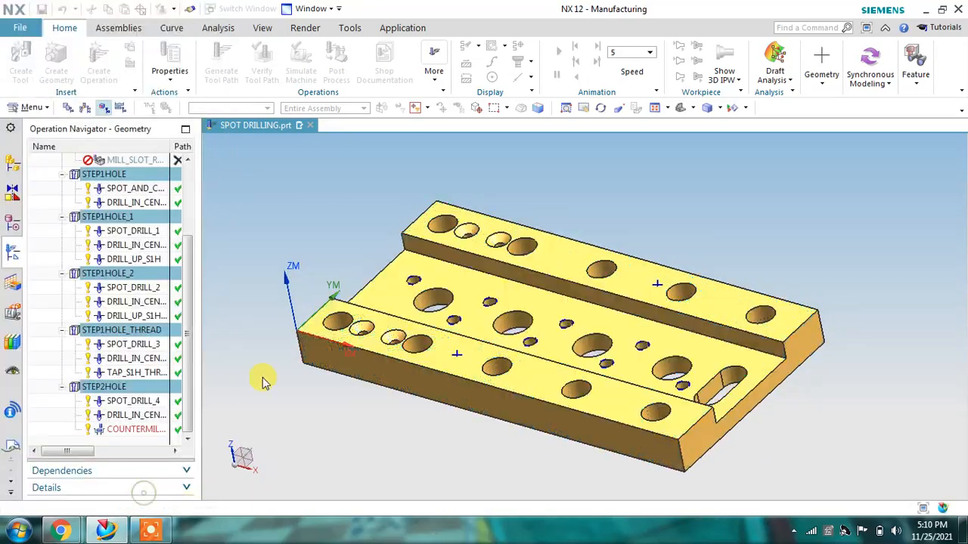
Step: Move the SLOT_RECTANGULAR group below STEP2HOLE in the geometry order and try to generate its tool path
click(107, 378)
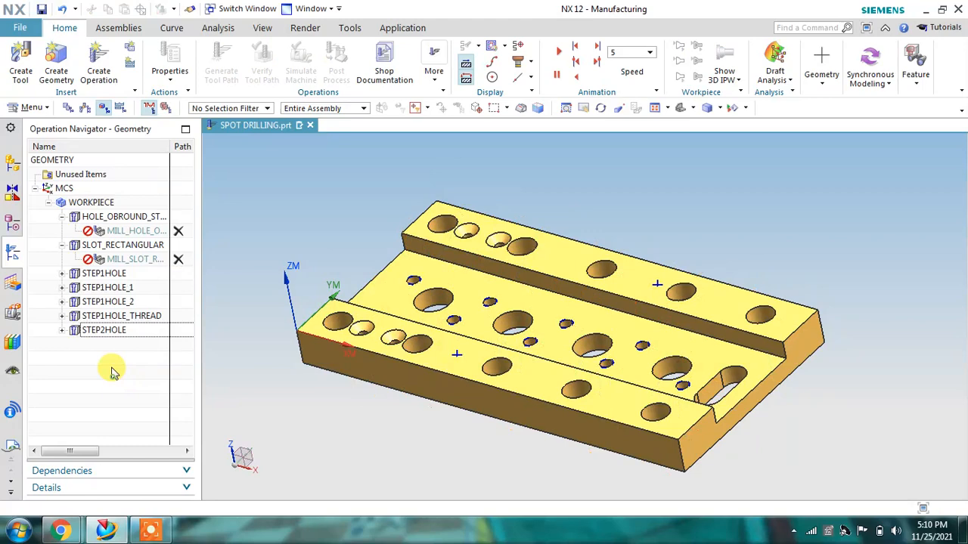
click(62, 245)
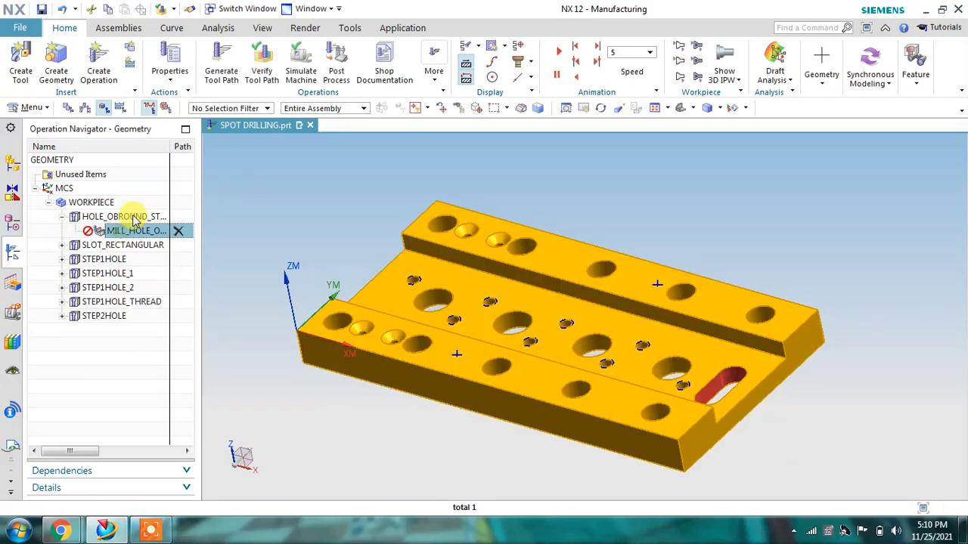
click(133, 217)
click(114, 245)
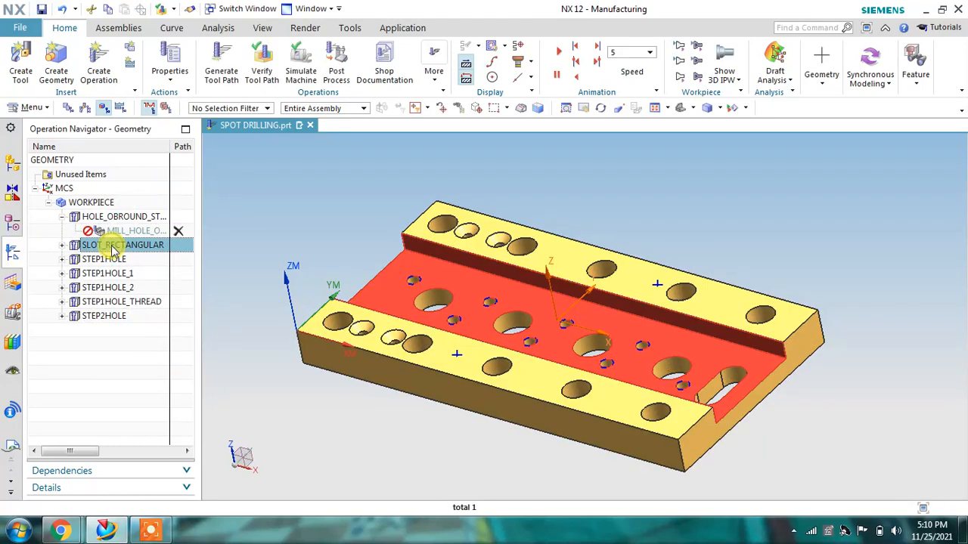
drag(112, 250, 106, 341)
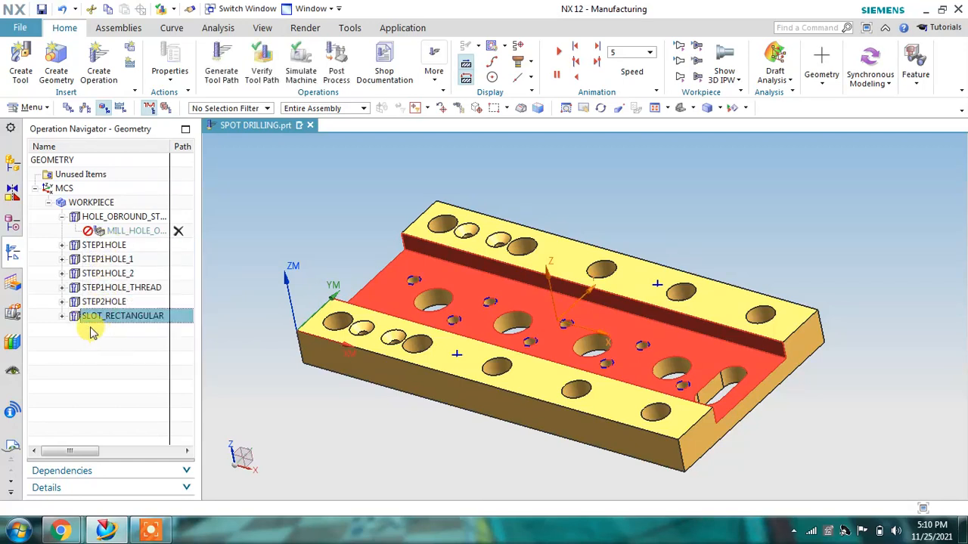
click(219, 64)
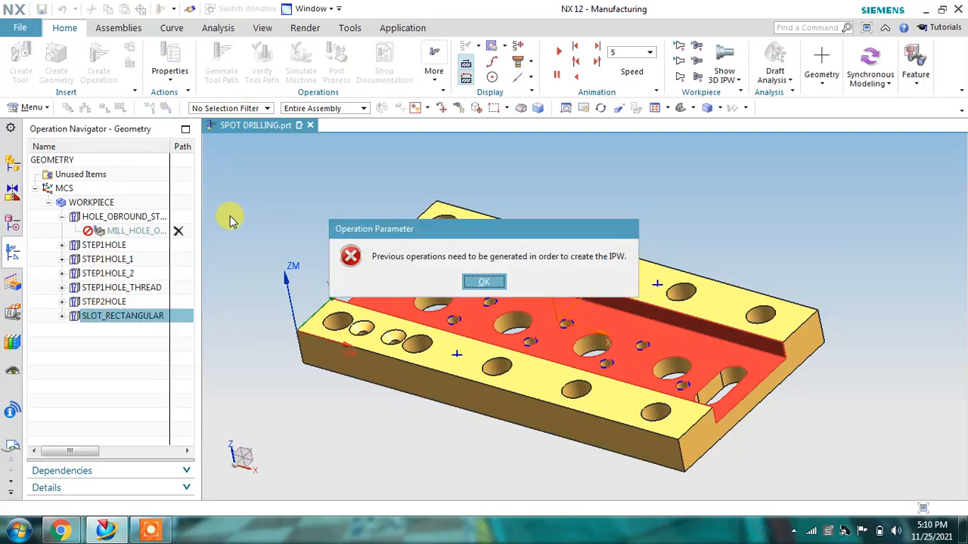
click(483, 283)
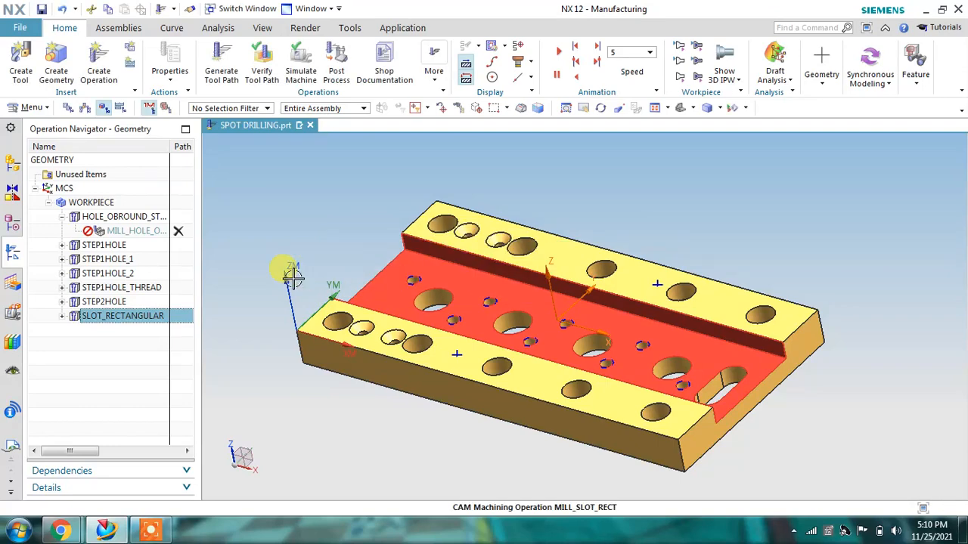
Step: Delete all feature groups under WORKPIECE, from HOLE_OBROUND_STRAIGHT through SLOT_RECTANGULAR
click(90, 203)
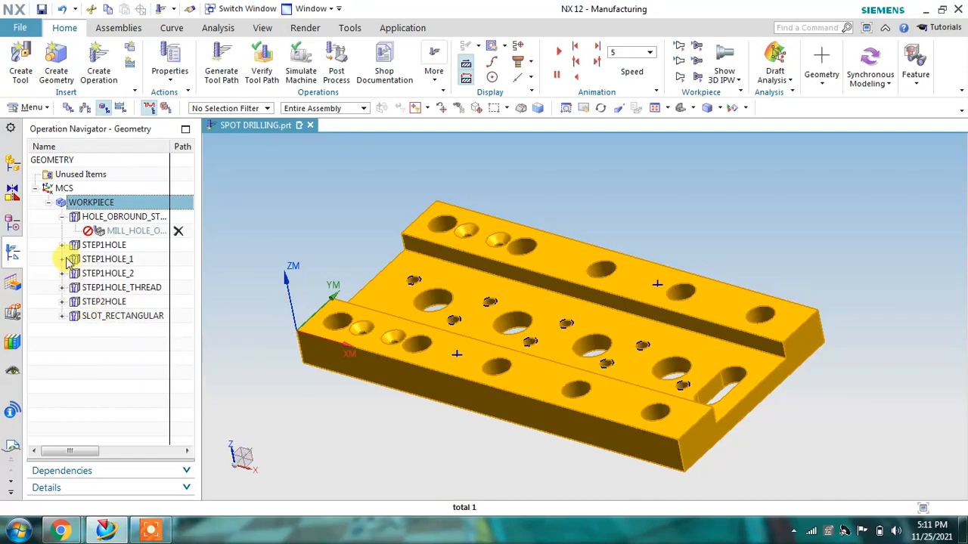
click(89, 217)
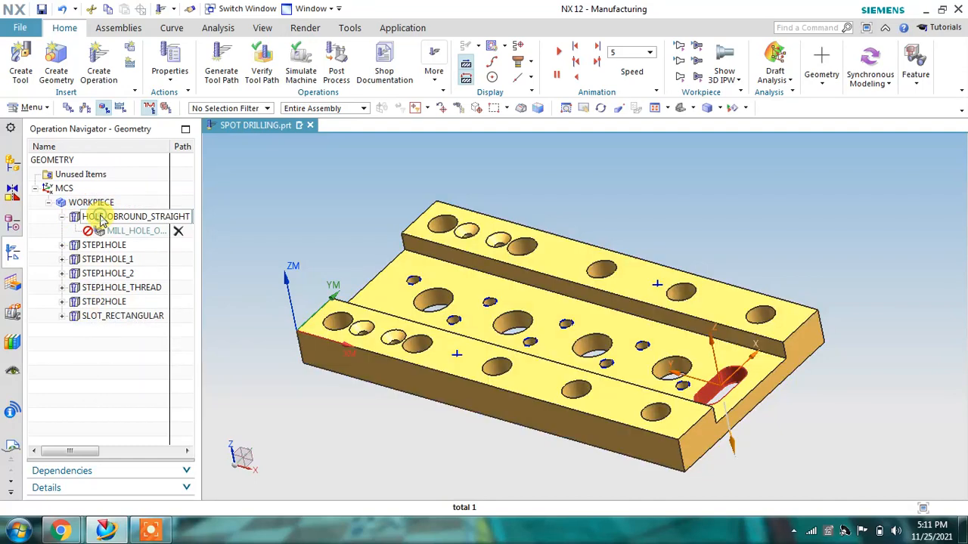
shift+click(115, 318)
right_click(118, 316)
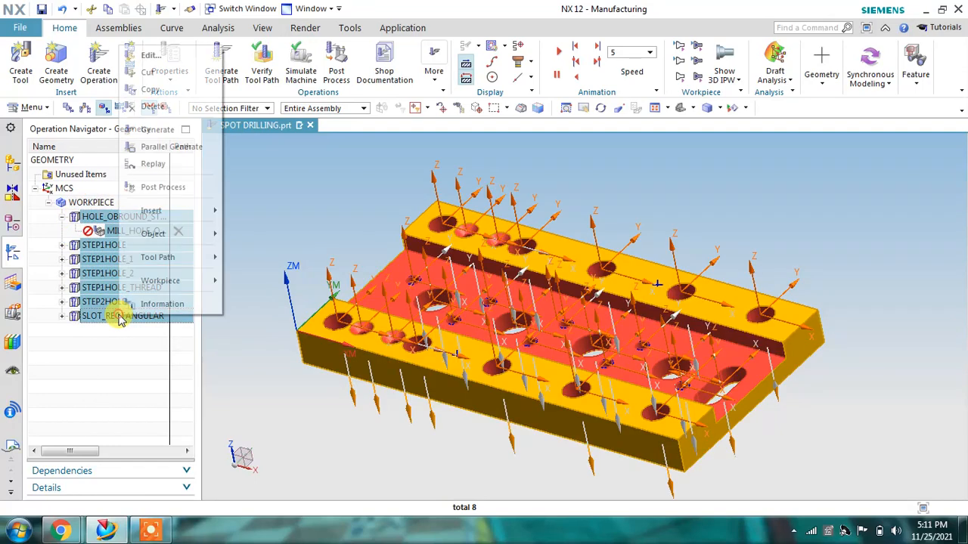
click(167, 109)
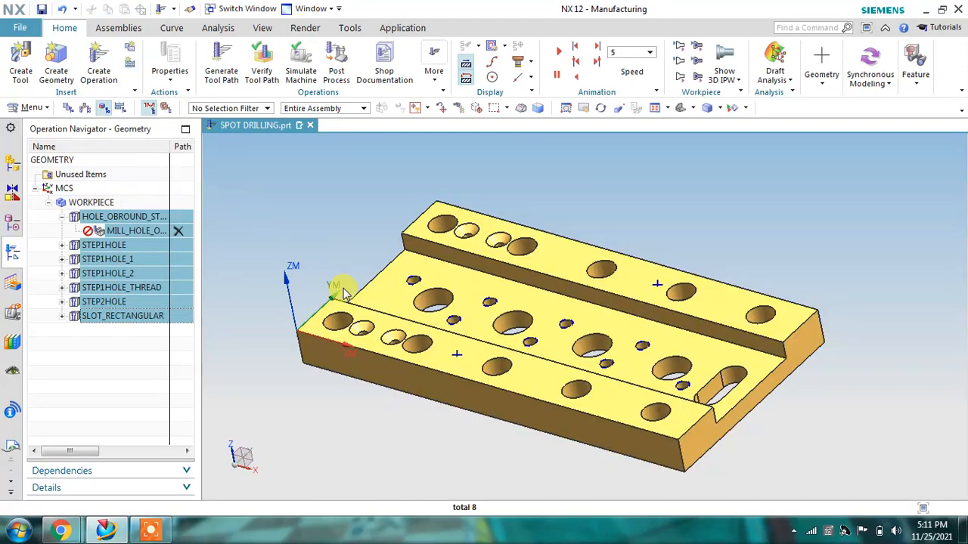
Step: Check the tools in the machine tool view and undo the deletion of the feature groups
click(91, 202)
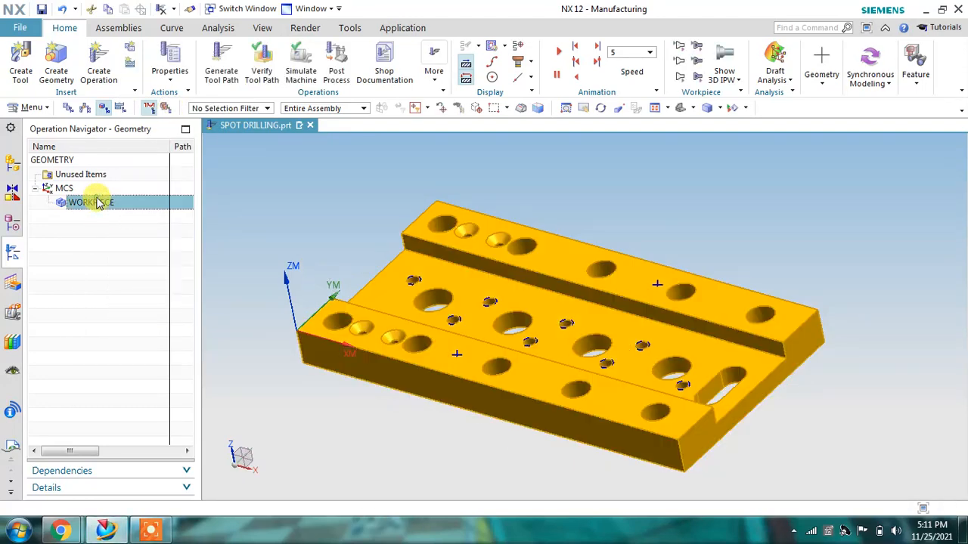
click(84, 108)
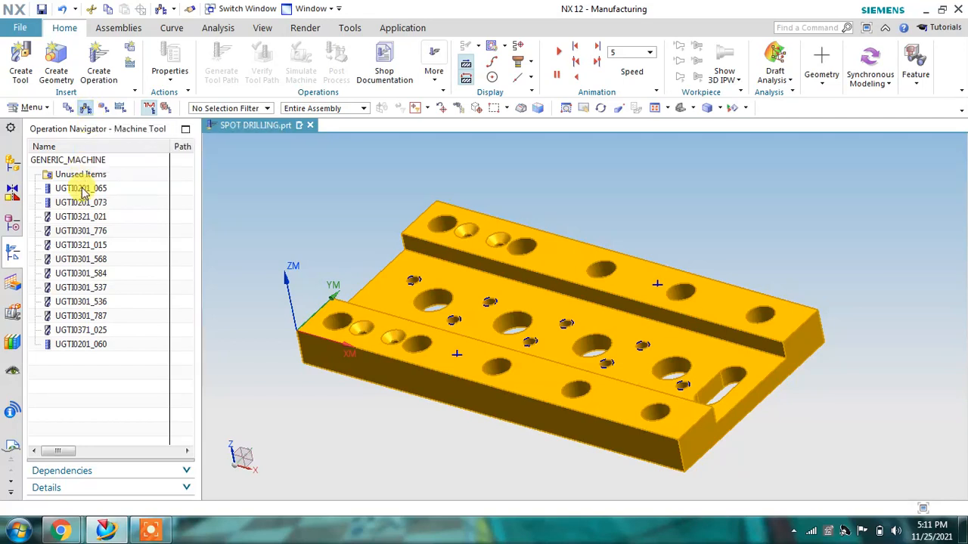
click(84, 191)
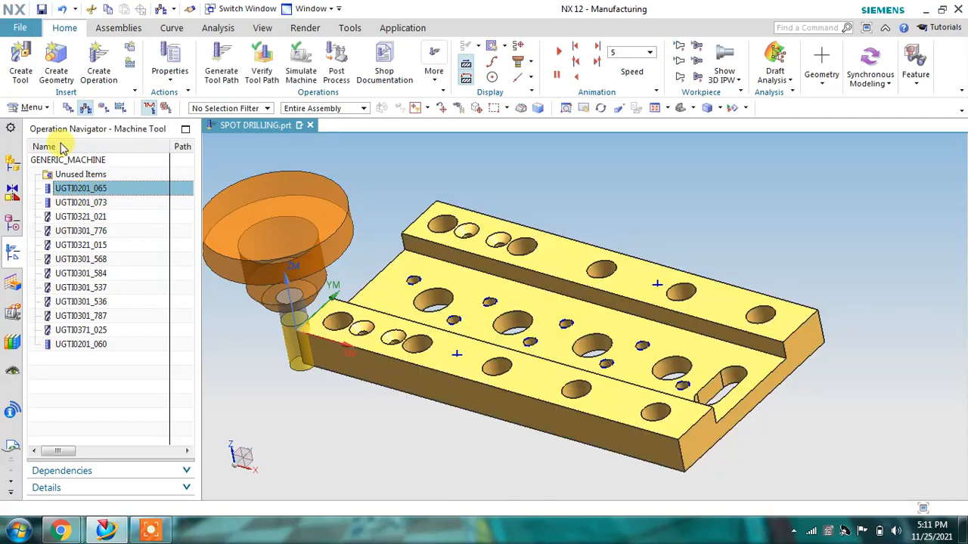
click(63, 9)
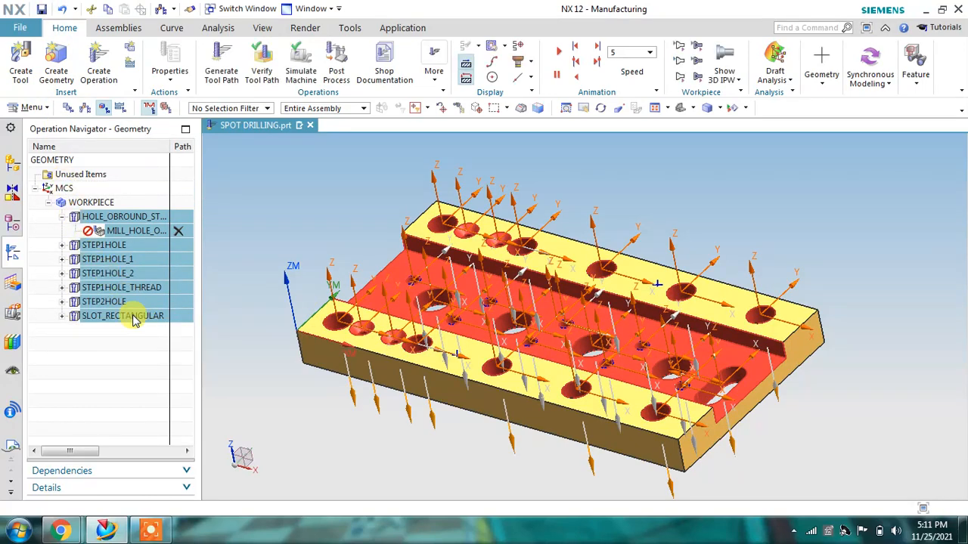
Step: Inspect the tool of the SPOT_DRILL_4 operation in STEP2HOLE, previewing it at a hole near the plate's corner, and discard any changes
click(126, 363)
click(64, 317)
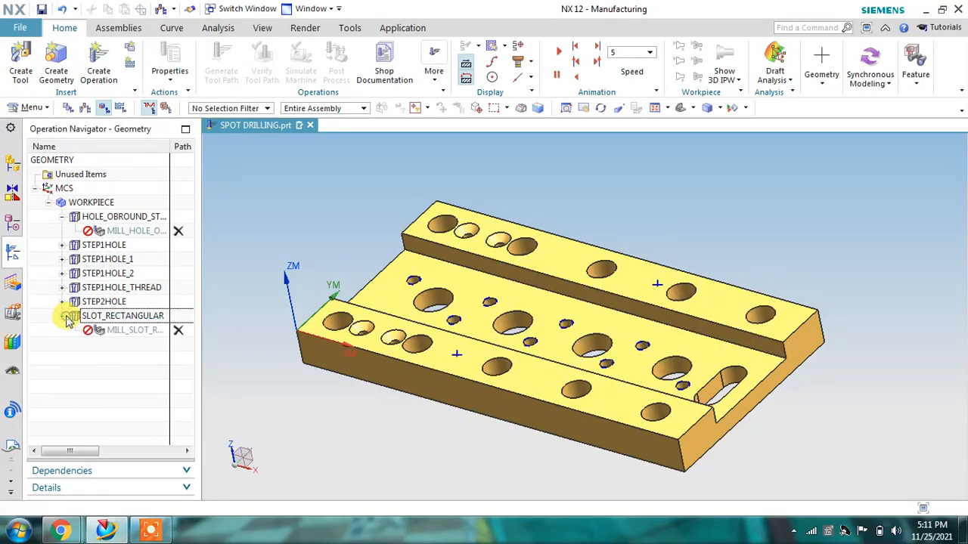
click(63, 302)
click(104, 303)
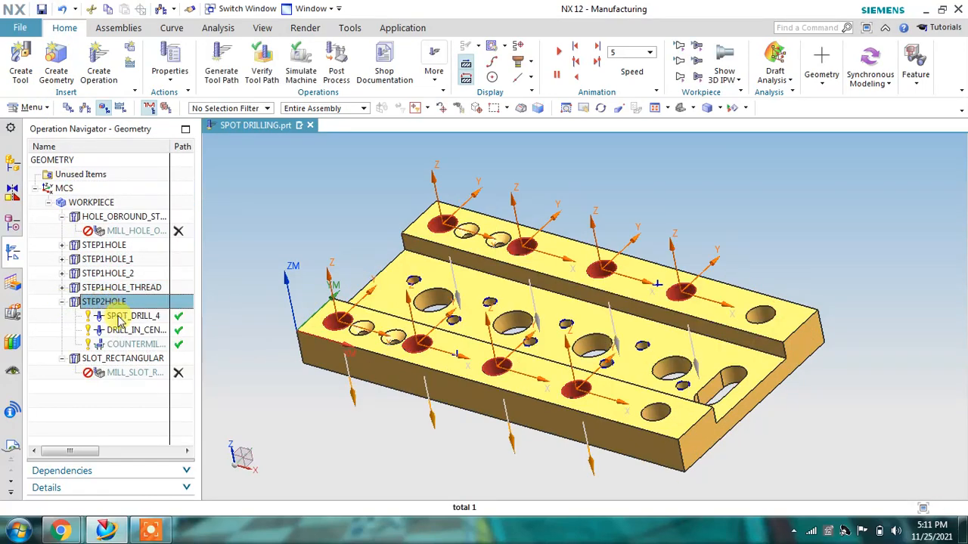
double_click(121, 318)
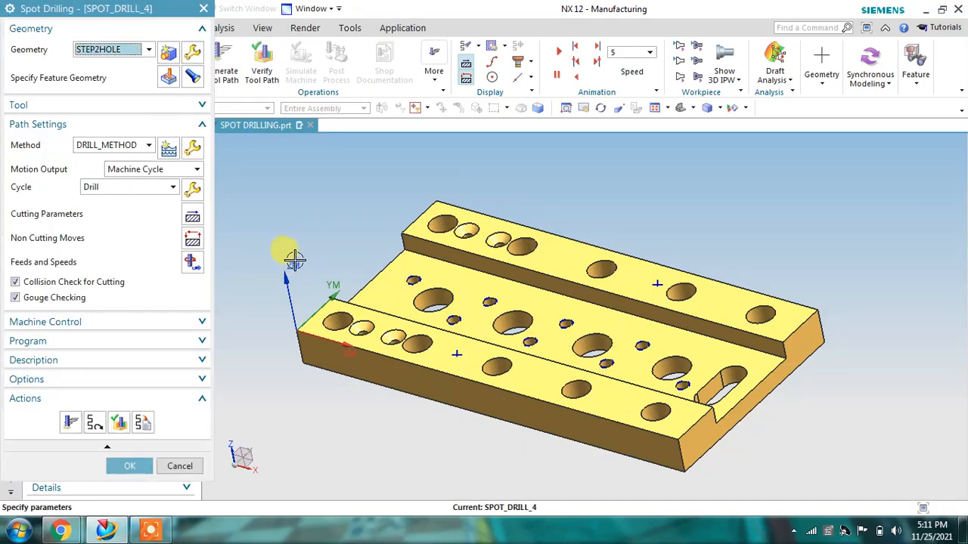
click(118, 106)
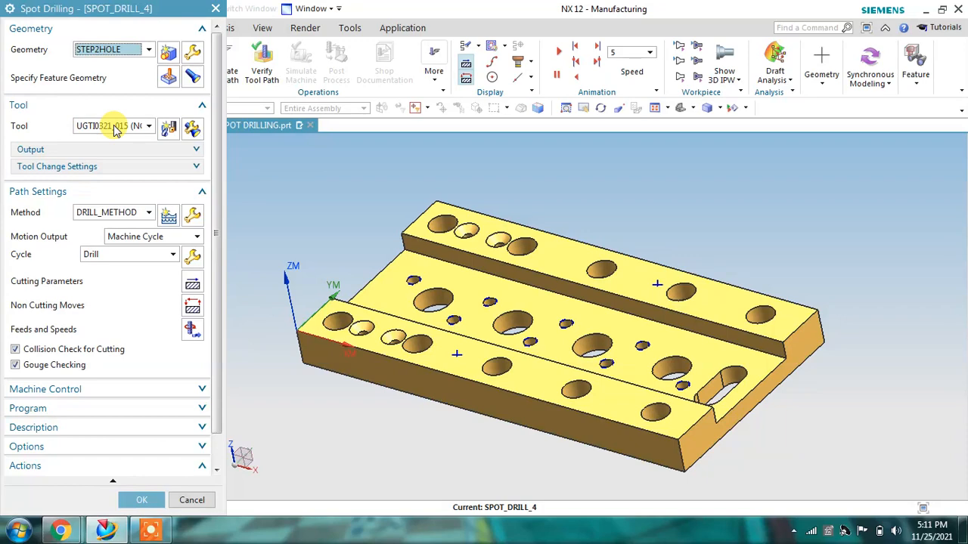
click(192, 130)
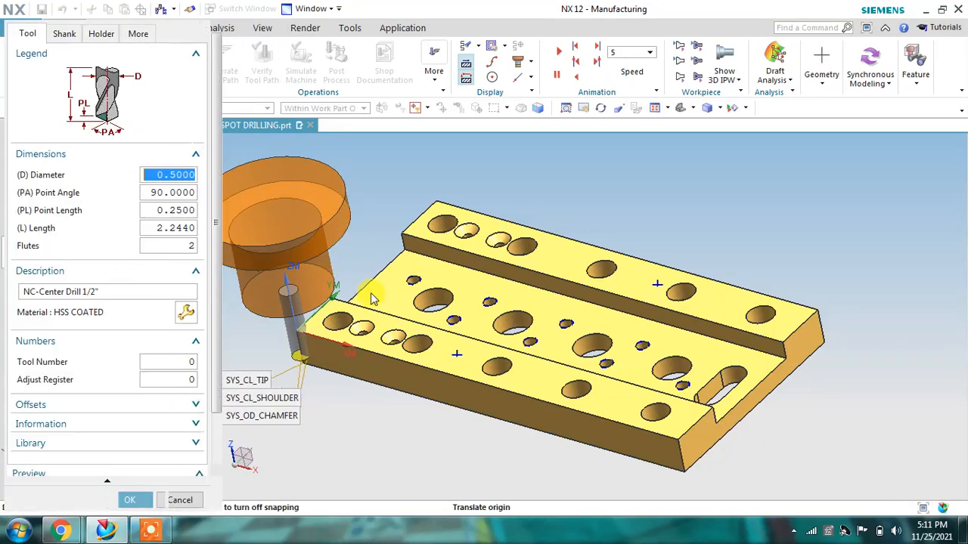
middle_drag(347, 238, 391, 264)
scroll(282, 364, up, 2)
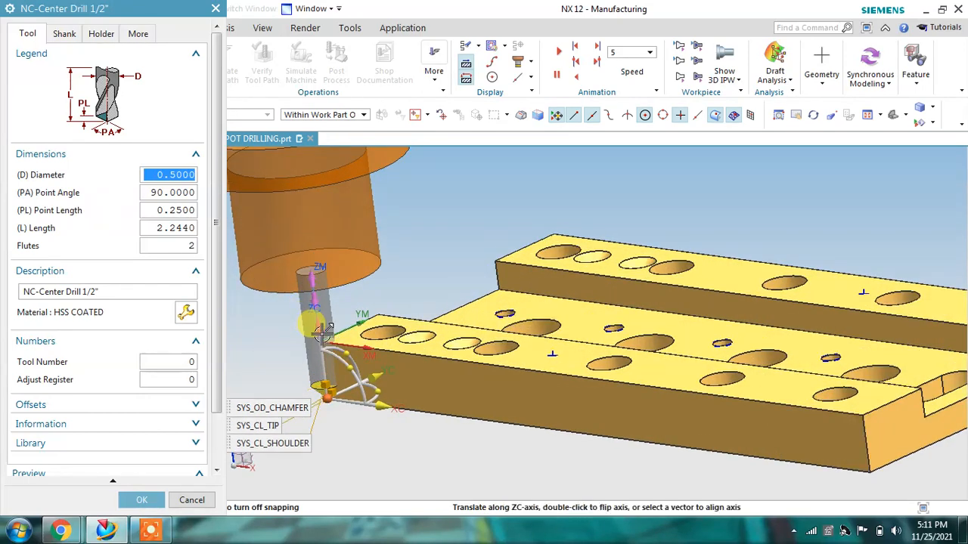
click(384, 325)
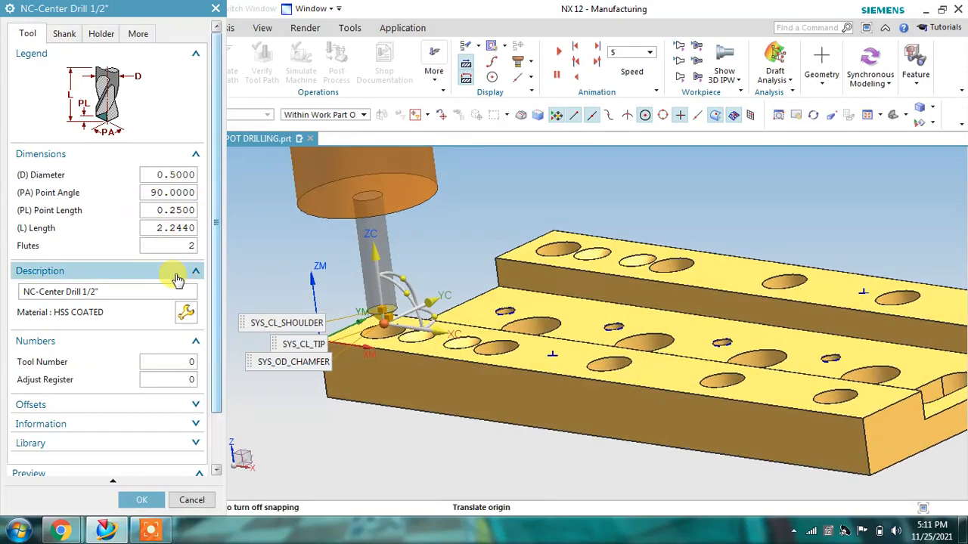
click(191, 500)
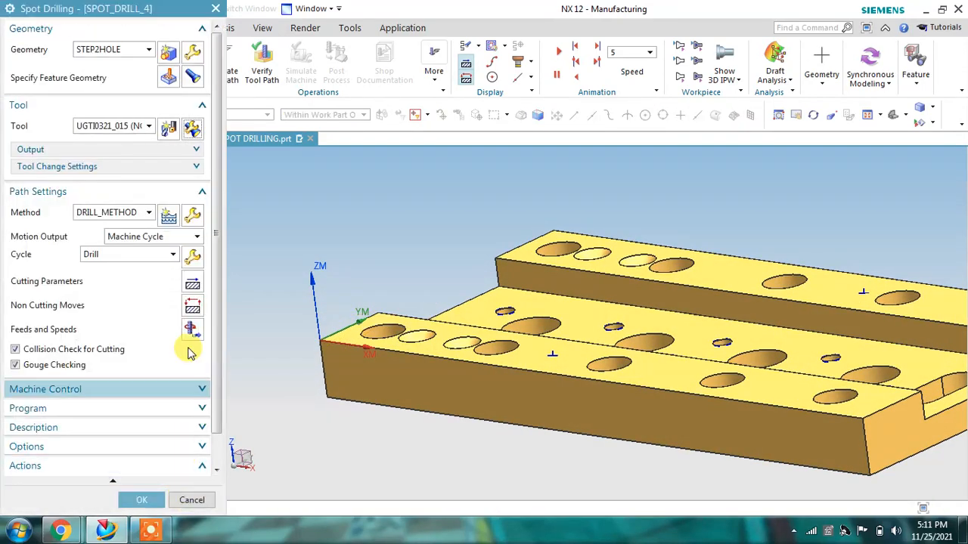
click(196, 500)
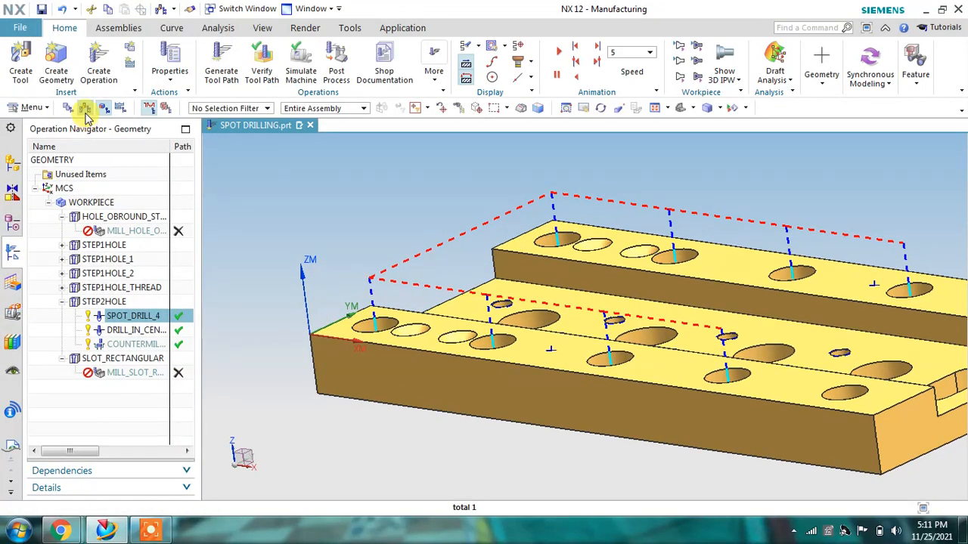
Step: Examine the dimensions of tool UGTI0201_065 in the machine tool view without changing them
click(85, 107)
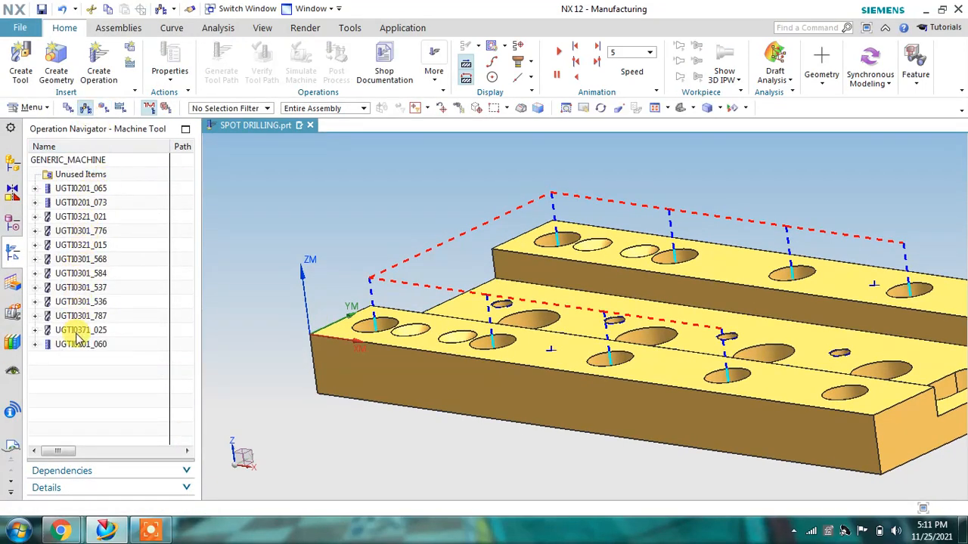
click(35, 188)
click(66, 187)
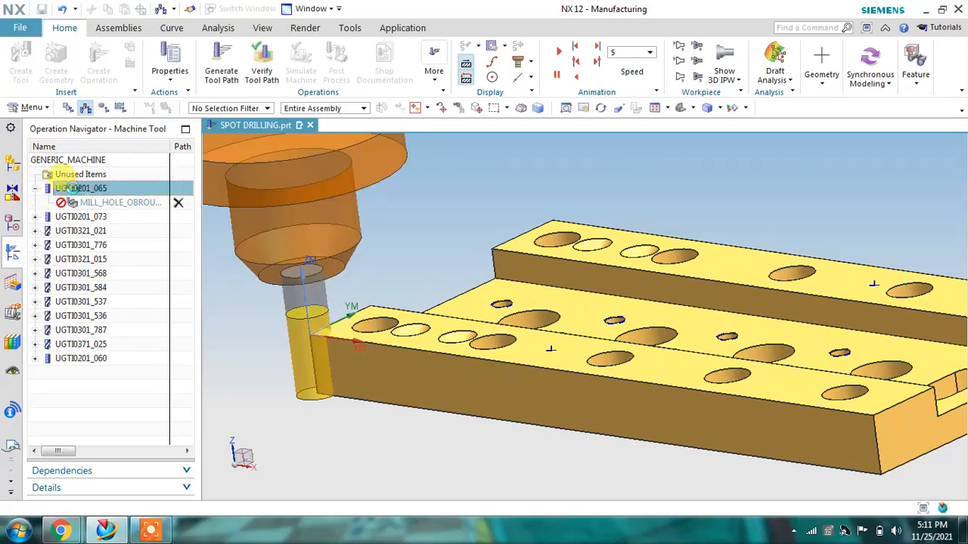
double_click(66, 187)
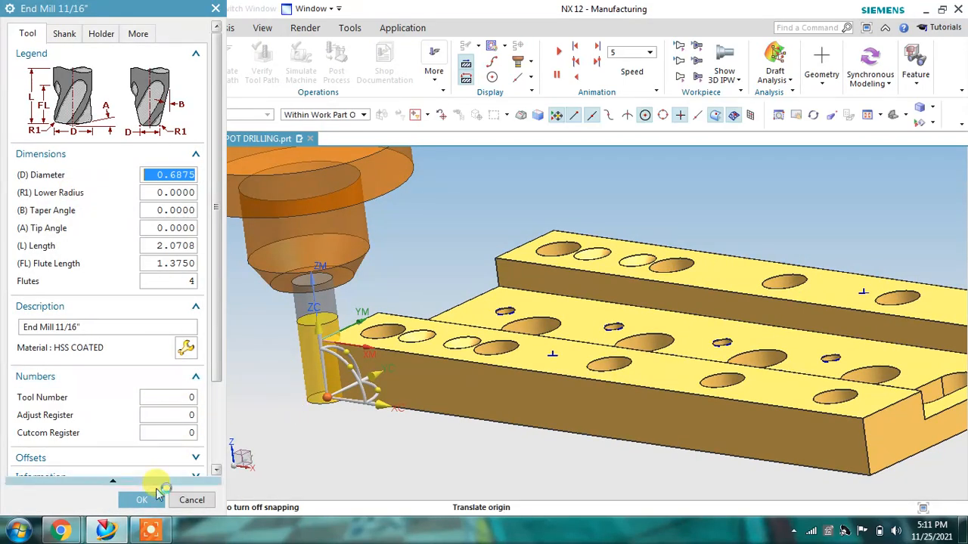
click(192, 500)
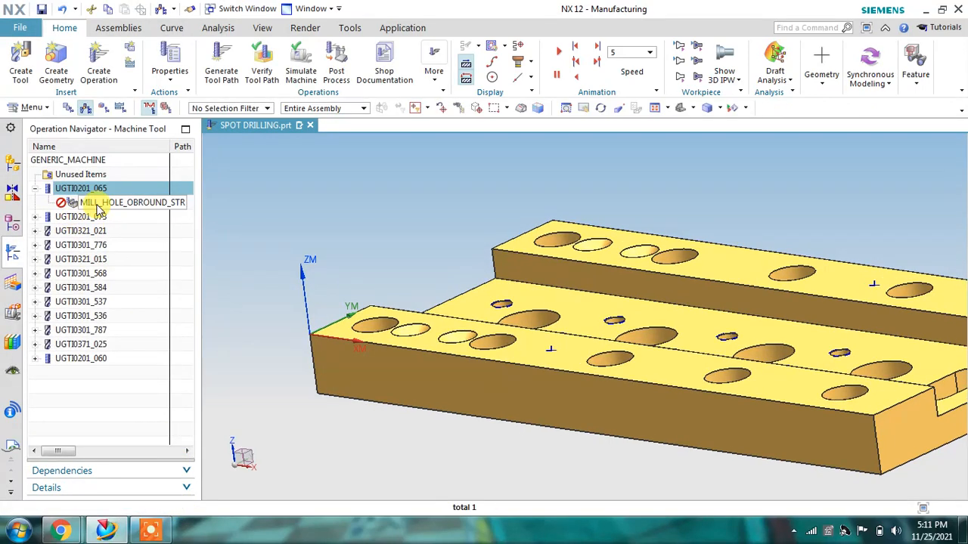
Step: Set the diameter of end mill UGTI0201_073 to 1.5 and keep the modification to the library tool
click(73, 217)
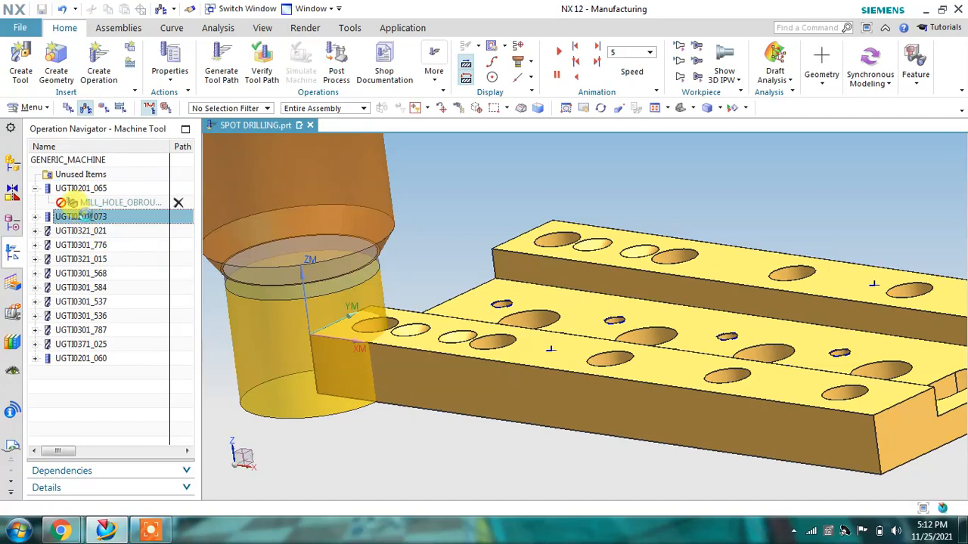
double_click(84, 218)
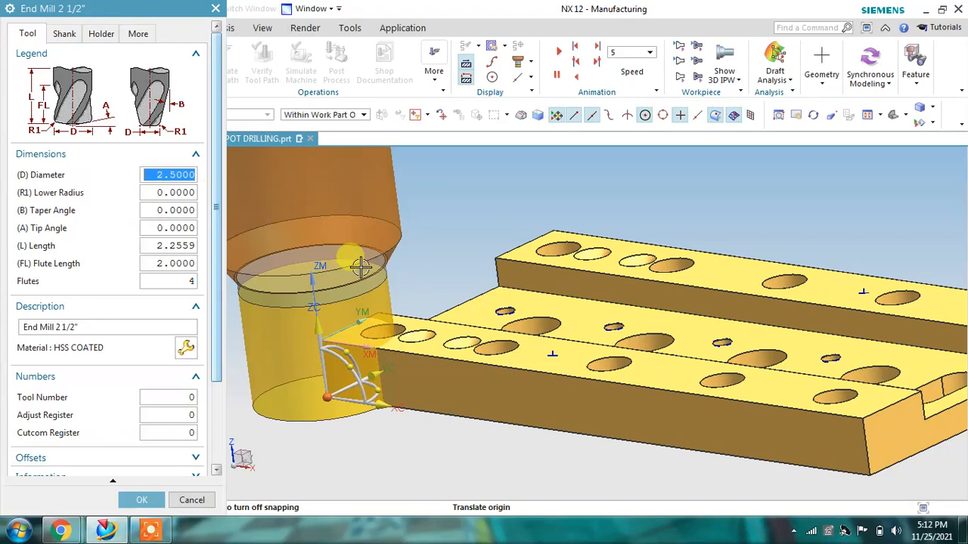
middle_drag(504, 300, 424, 302)
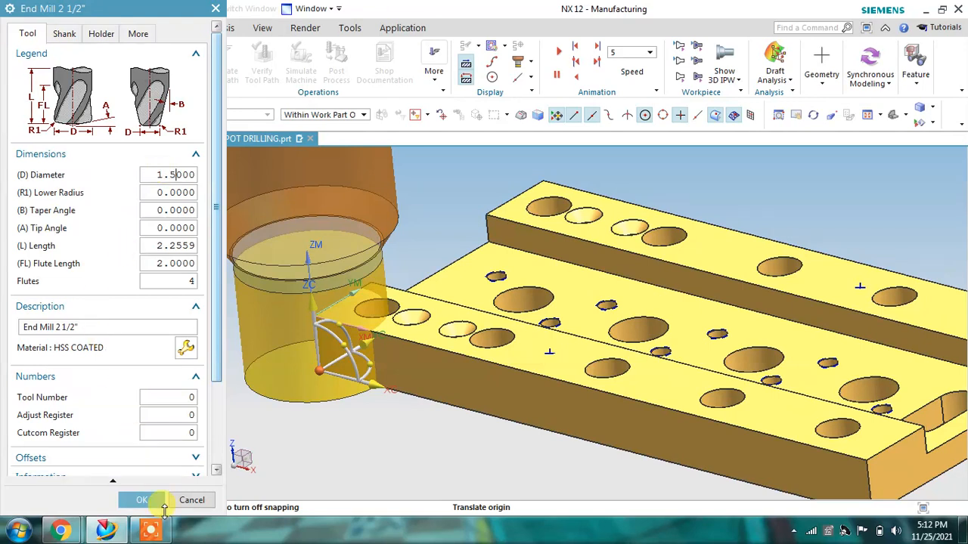
click(136, 499)
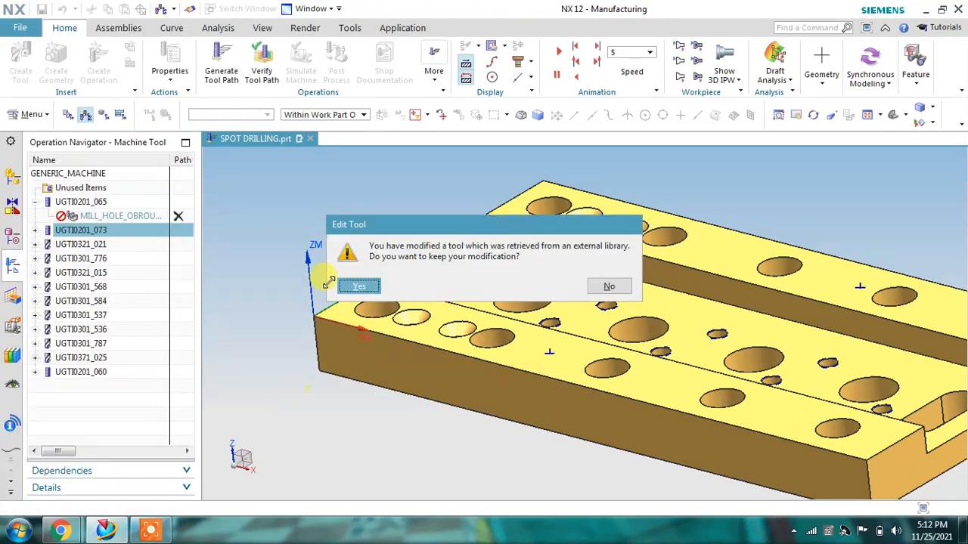
click(355, 285)
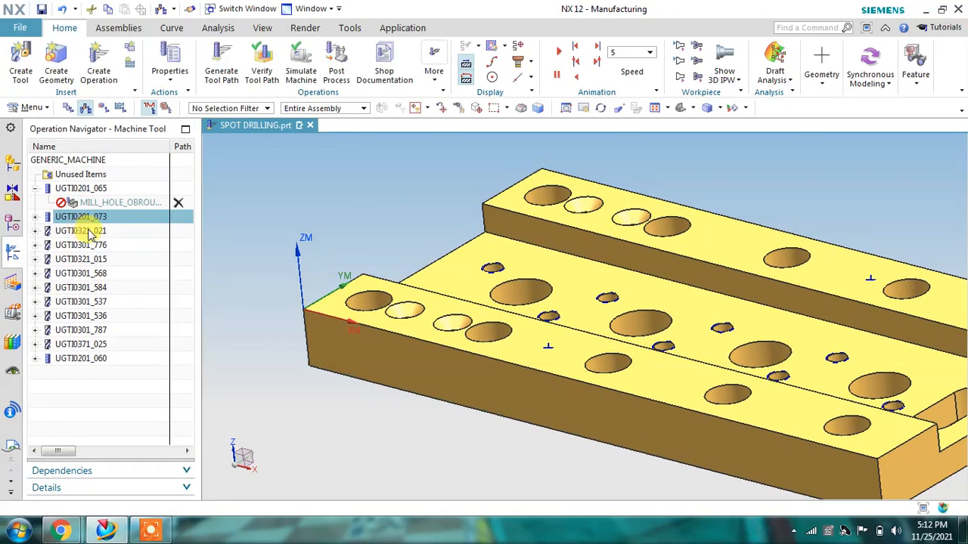
Step: Try to generate the tool path for the milling operation that uses tool UGTI0201_073
click(90, 231)
click(96, 218)
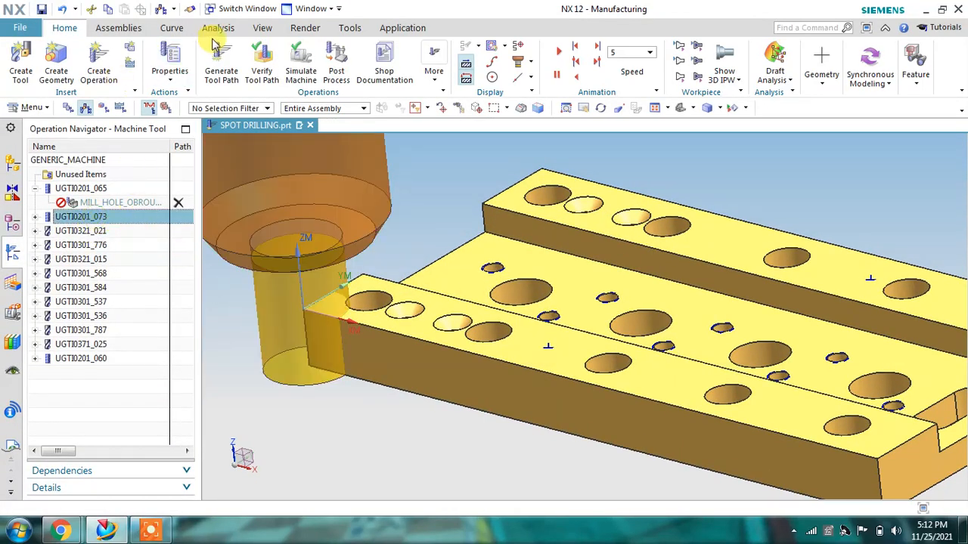
click(220, 66)
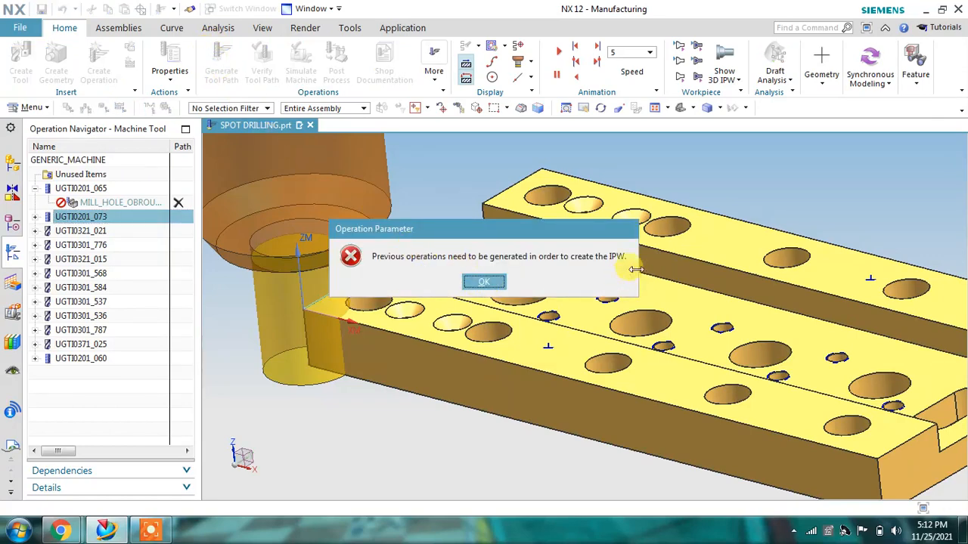
click(488, 282)
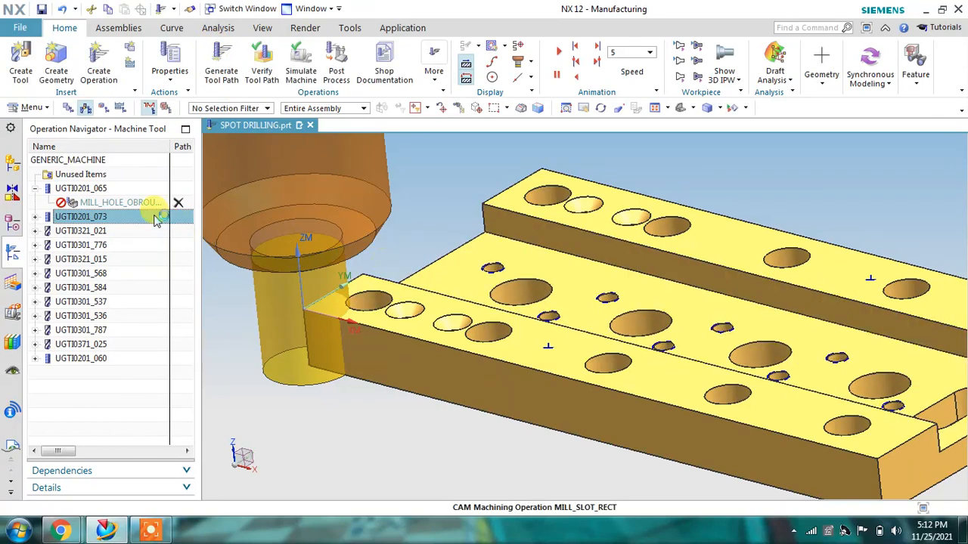
Step: Delete all tools from UGTI0201_065 through UGTI0201_060, together with their operations, in the machine tool view
click(87, 189)
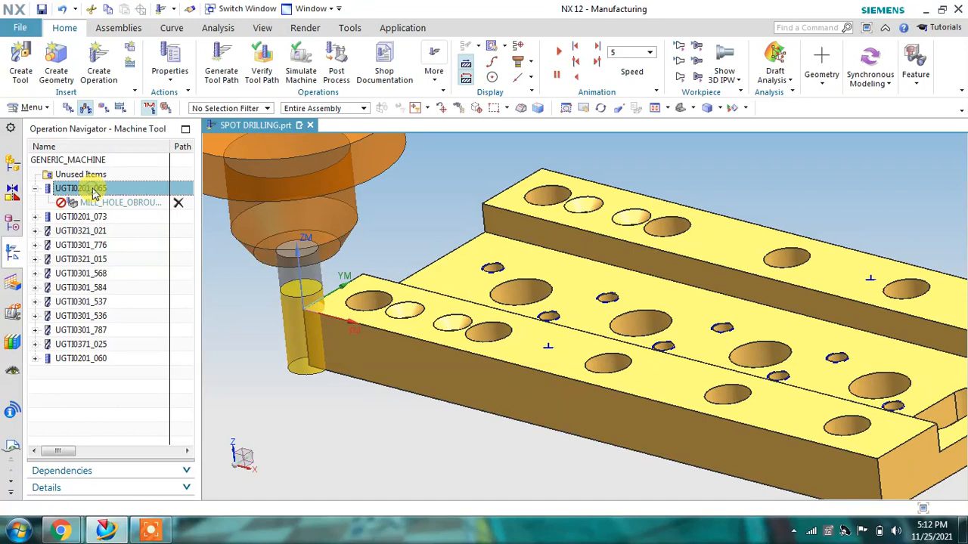
shift+click(70, 361)
right_click(70, 360)
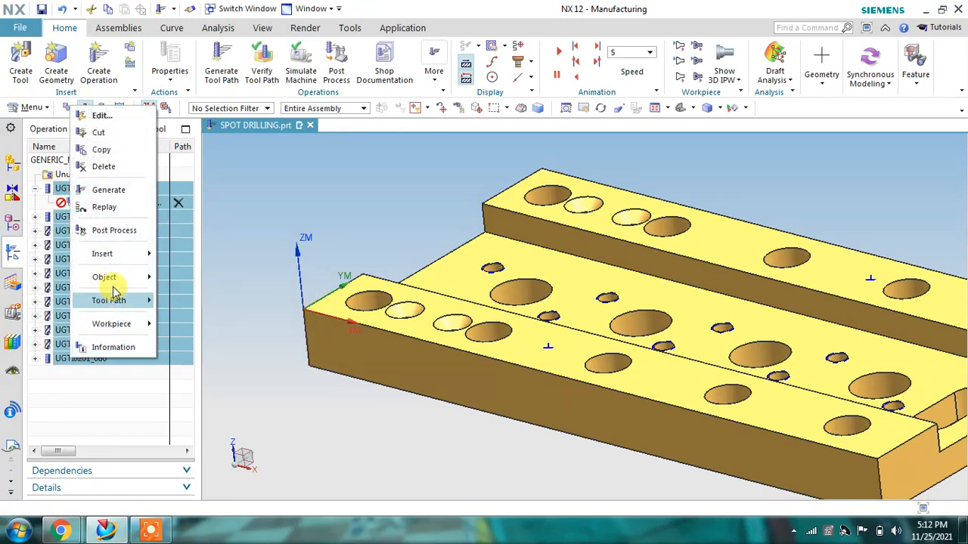
click(118, 170)
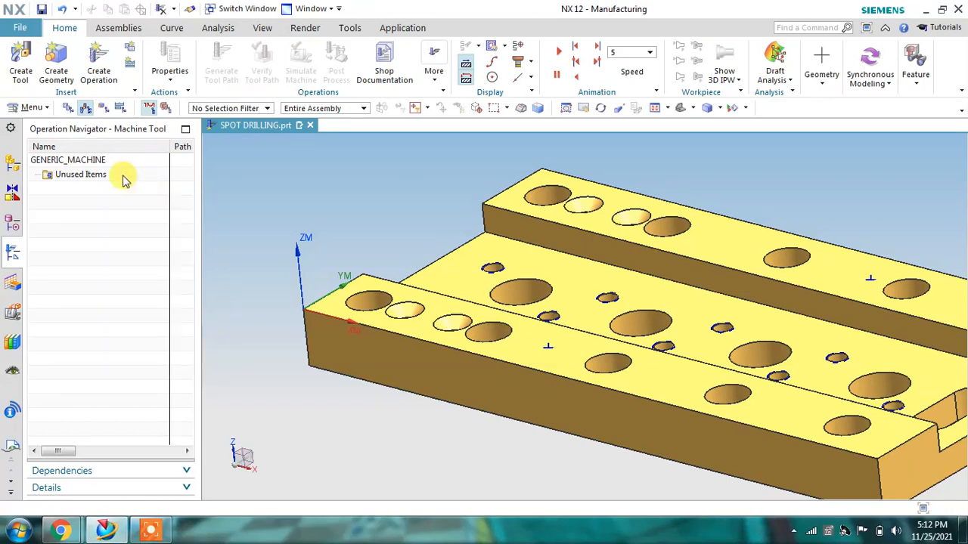
Step: Delete all recognized machining features of SPOT DRILLING, from the obround hole through STEP2HOLE_28
click(12, 282)
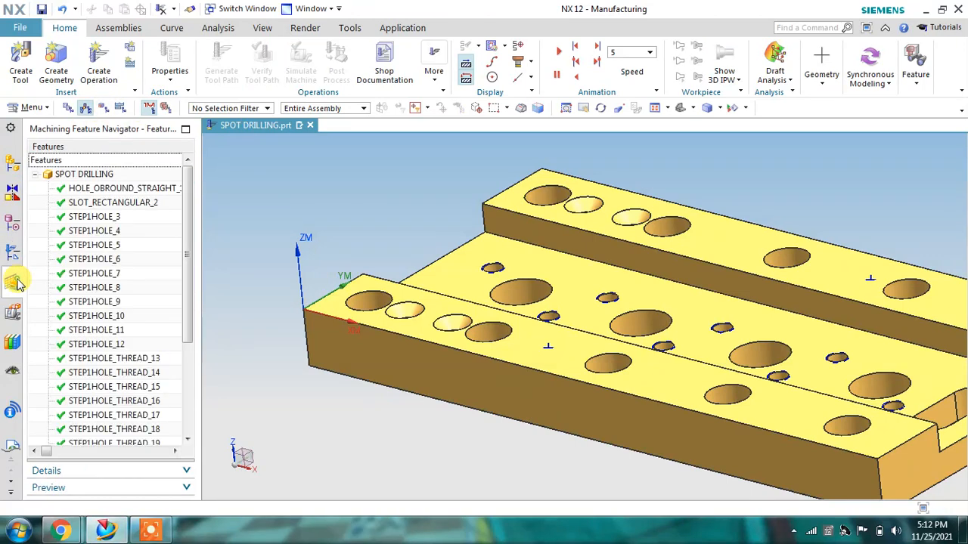
click(95, 189)
scroll(148, 295, down, 3)
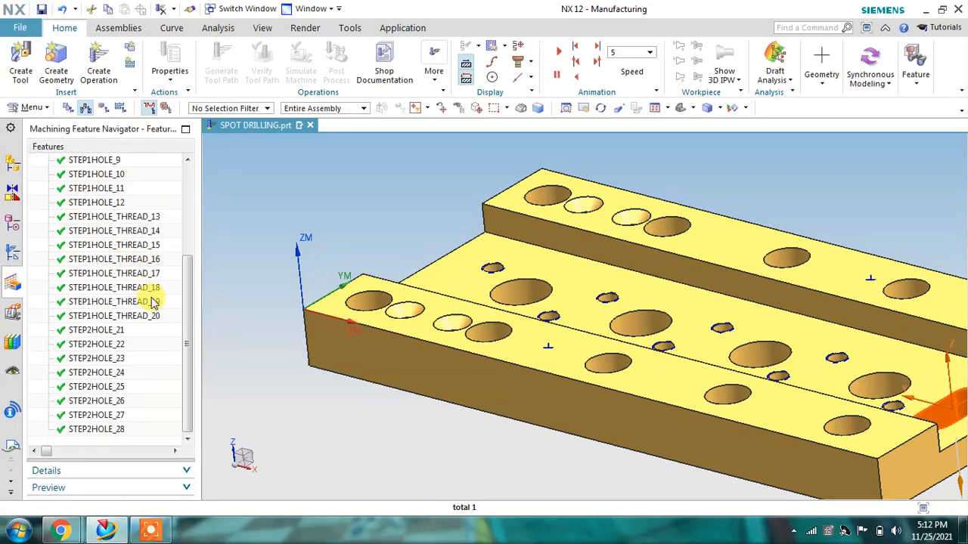
shift+click(110, 429)
right_click(110, 429)
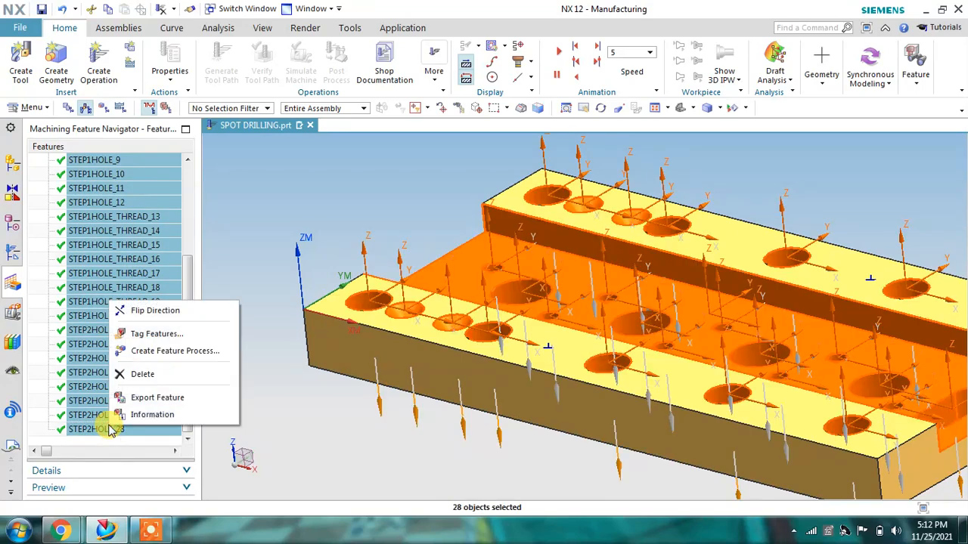
click(144, 368)
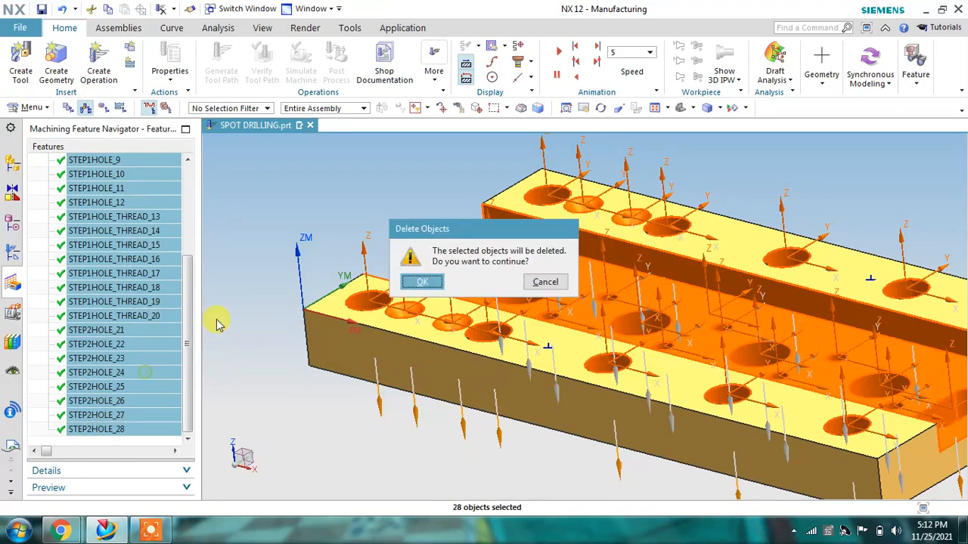
click(421, 281)
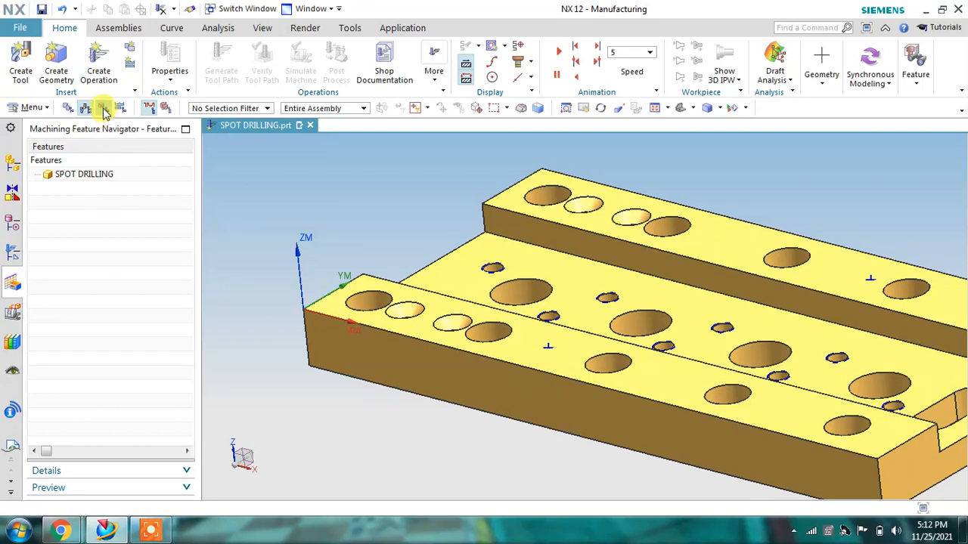
Step: Delete all feature geometry groups under WORKPIECE in the geometry view, from the obround hole group through SLOT_RECTANGULAR
click(12, 254)
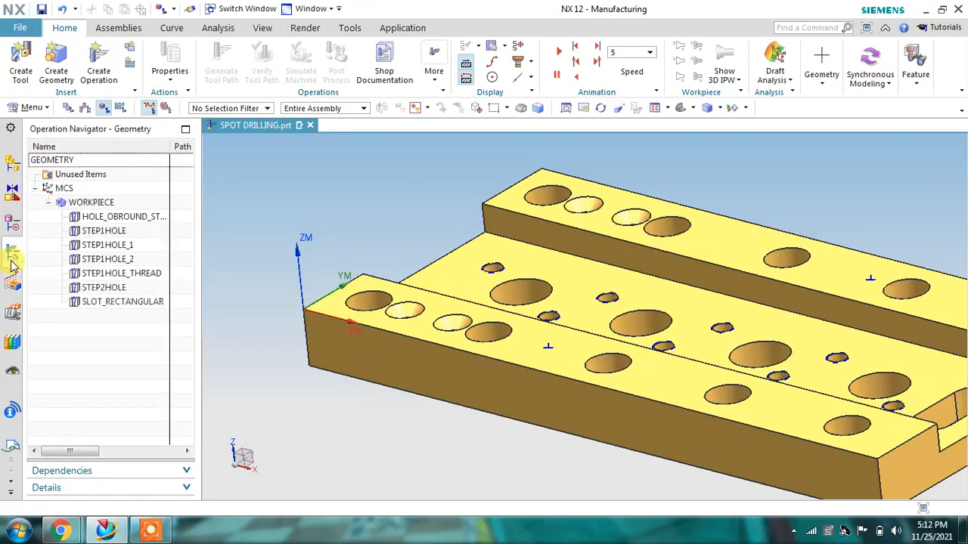
click(85, 217)
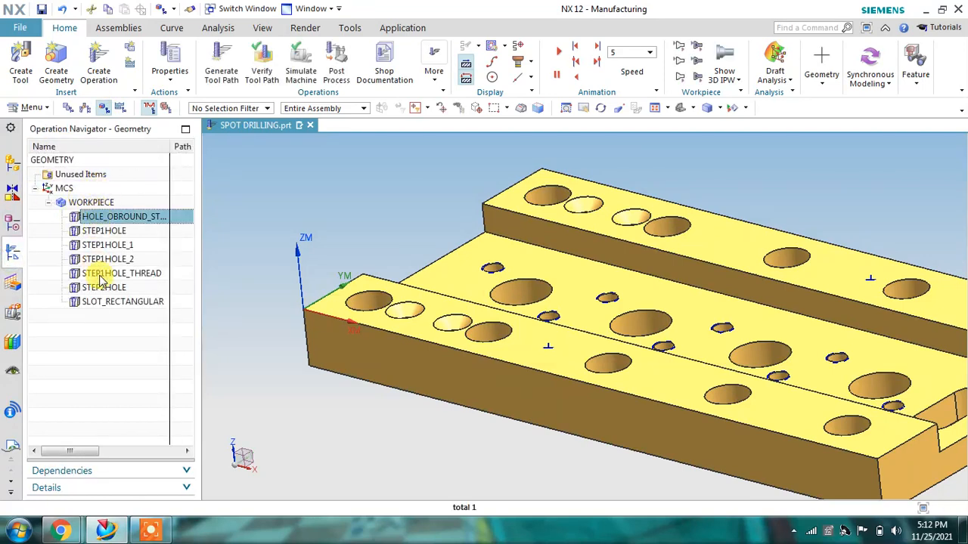
shift+click(102, 302)
right_click(104, 301)
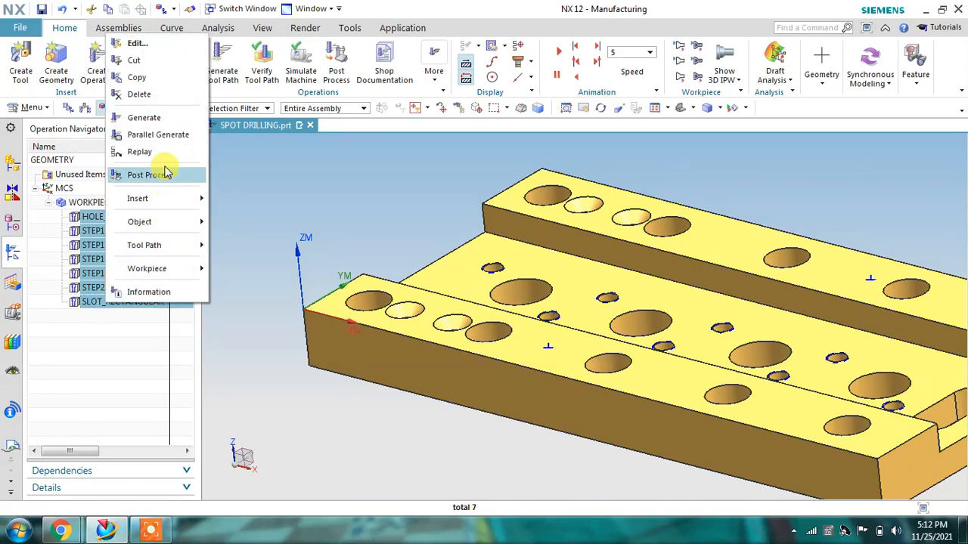
click(180, 94)
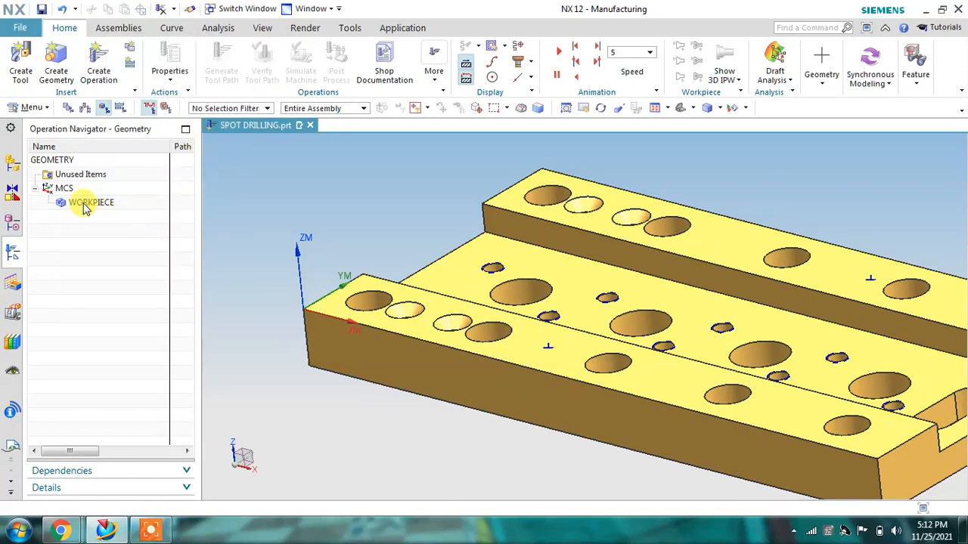
Step: Display the blank and part geometry assigned to WORKPIECE, leaving its definition unchanged
double_click(85, 210)
click(192, 75)
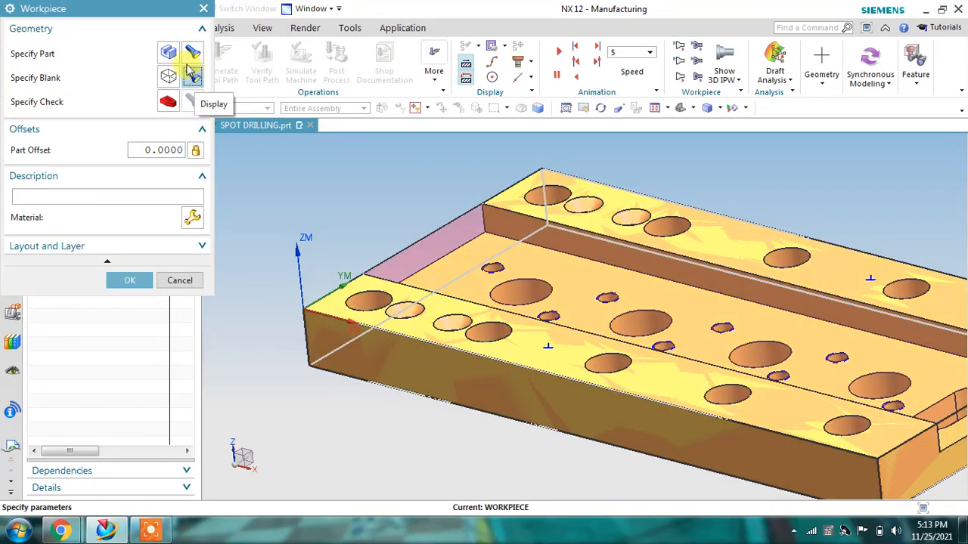
click(192, 52)
click(174, 280)
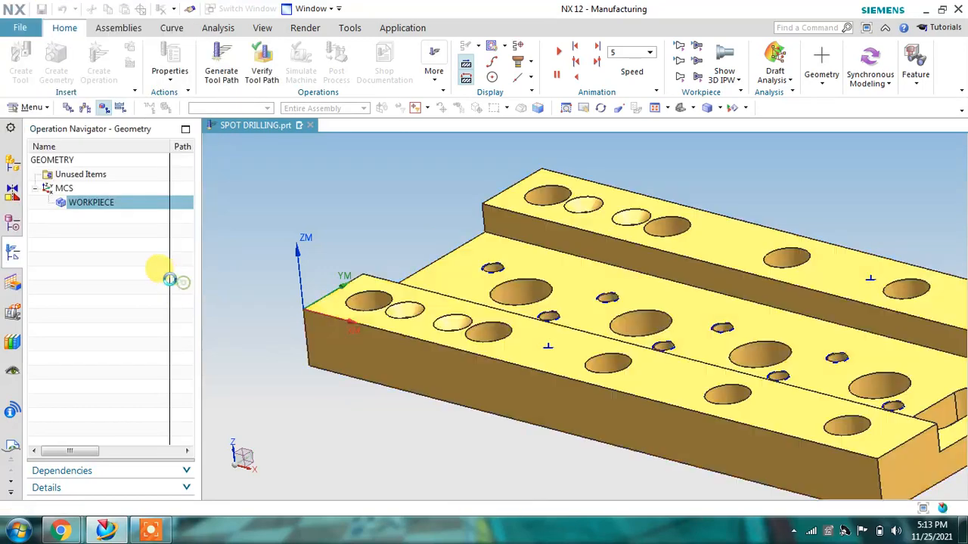
Step: Find the part's machining features by Parametric Recognition with the search method set to Workpiece, and accept the recognized features
click(13, 283)
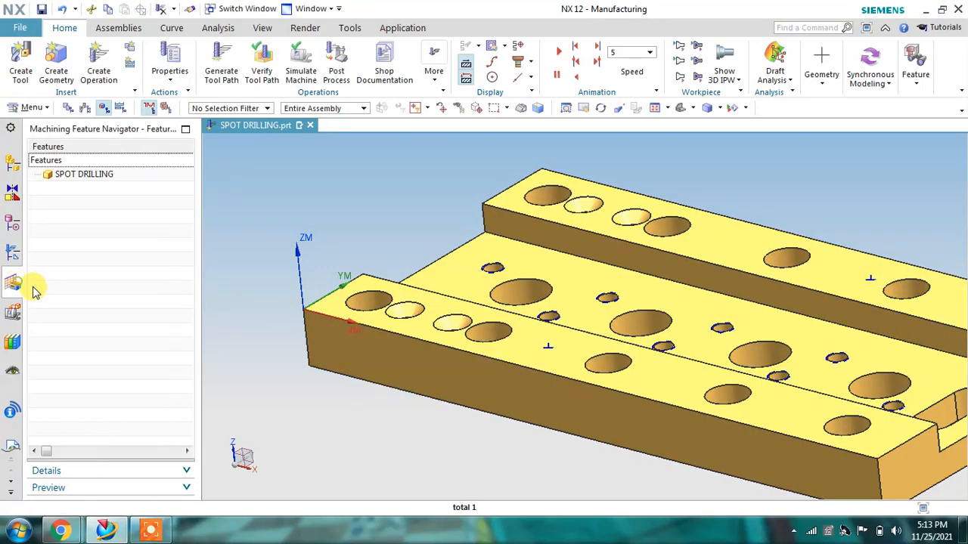
right_click(97, 191)
click(125, 244)
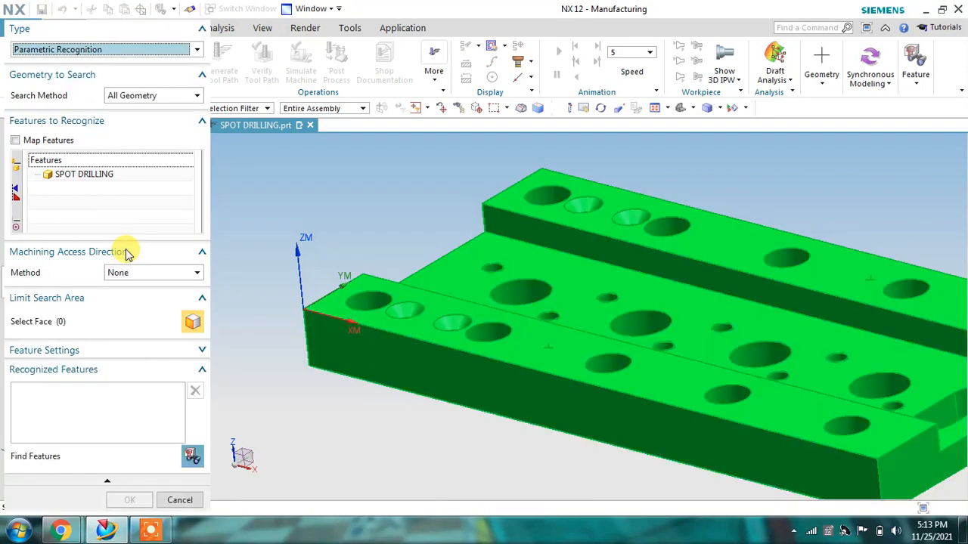
click(179, 95)
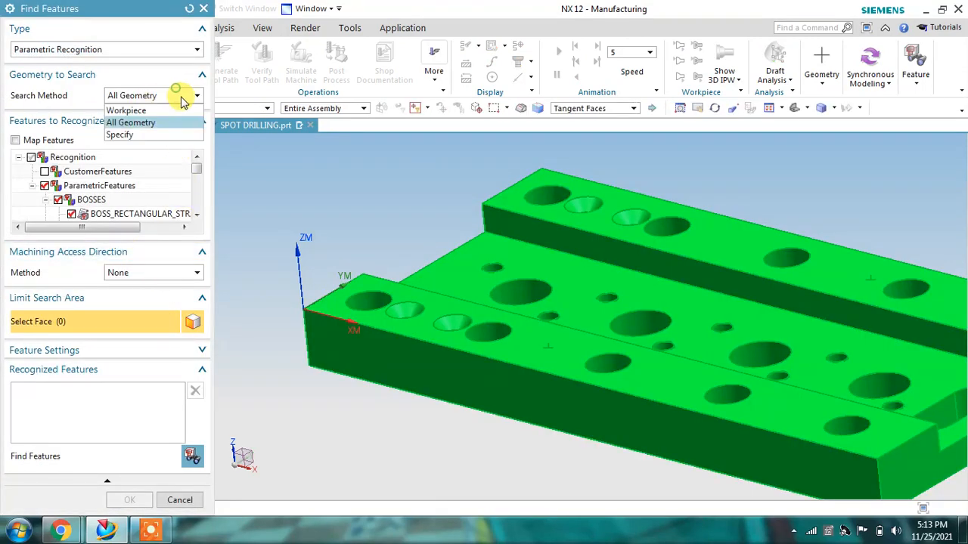
click(144, 111)
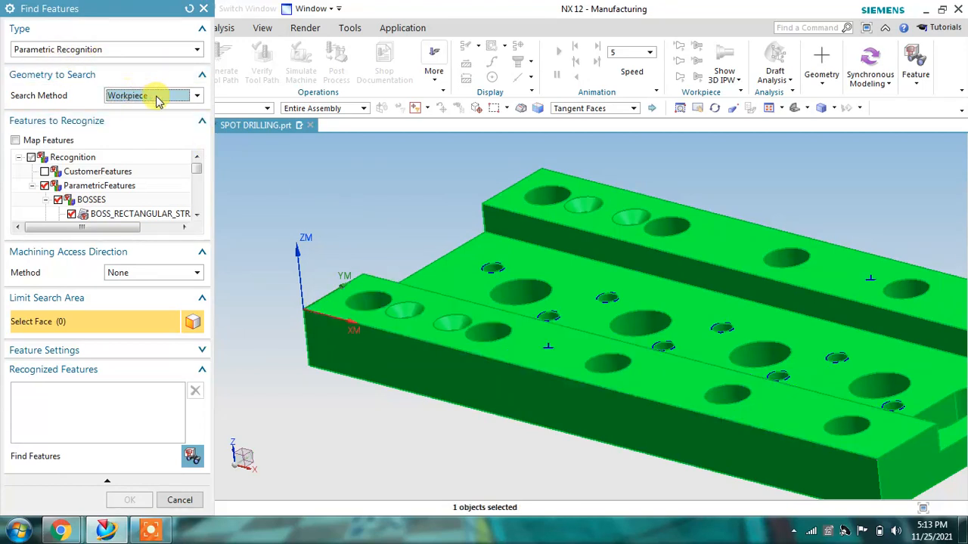
click(191, 457)
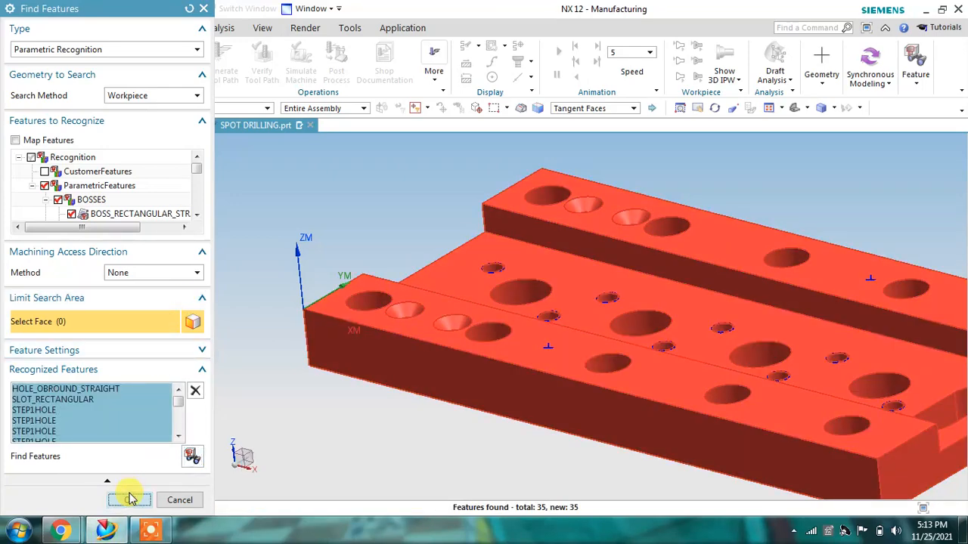
click(130, 499)
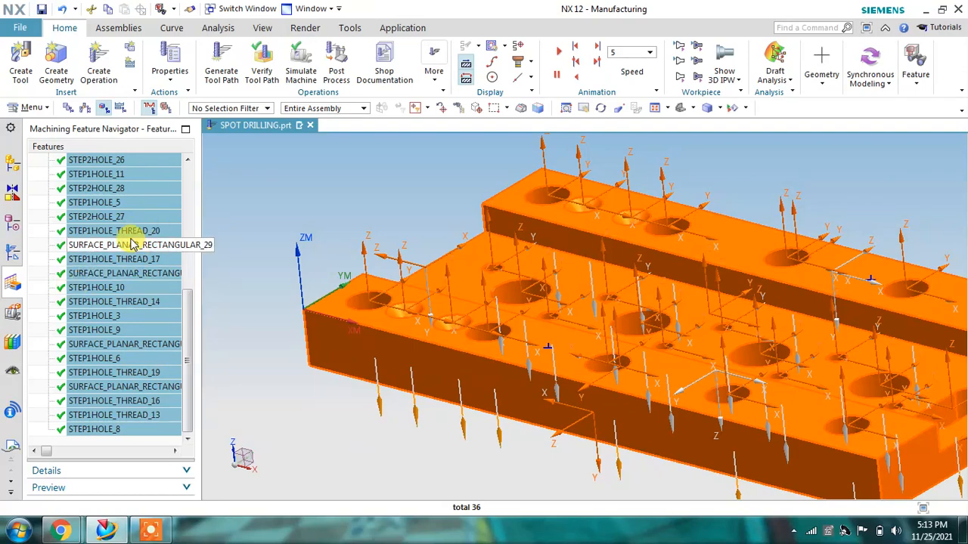
Step: Create a Rule Based feature process for all recognized features, using the MillDrill library and the WORKPIECE geometry location
right_click(149, 273)
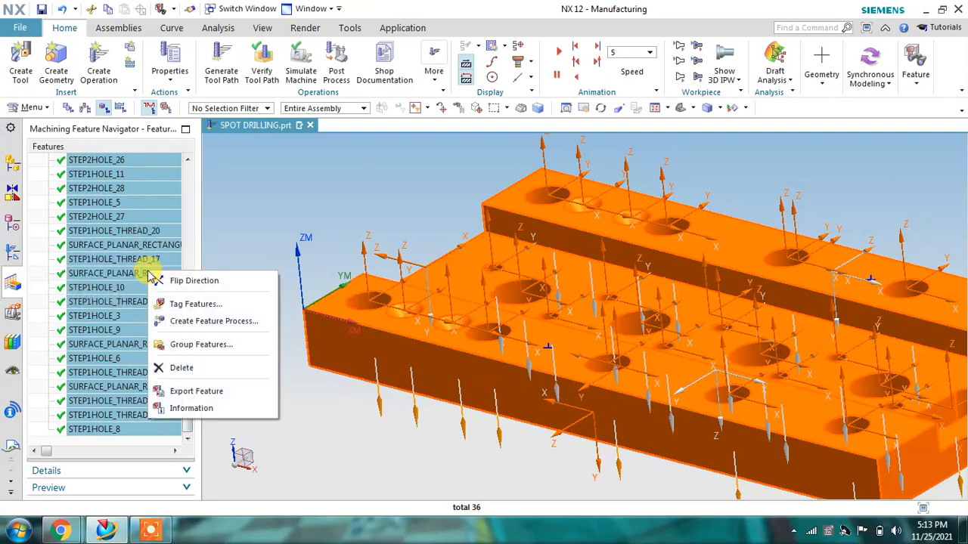
click(184, 324)
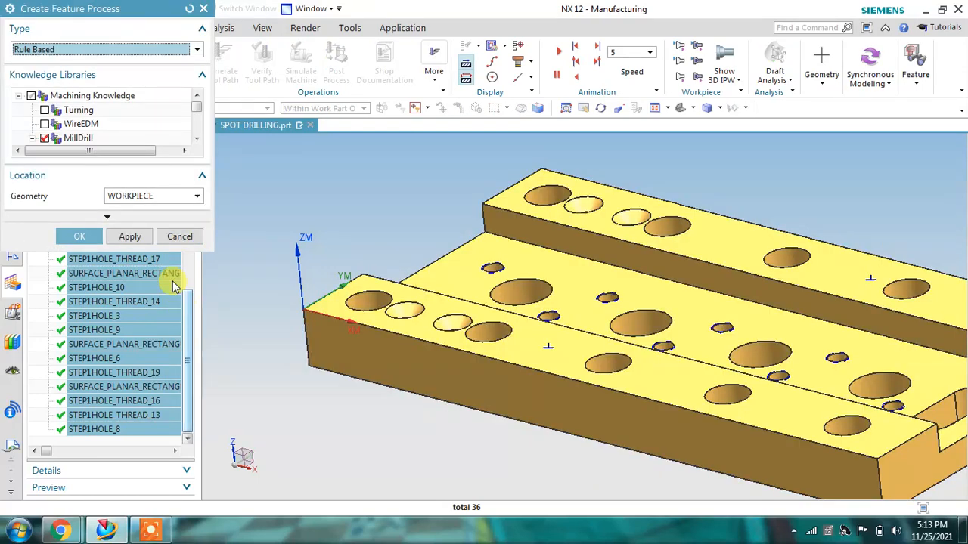
click(148, 196)
click(153, 195)
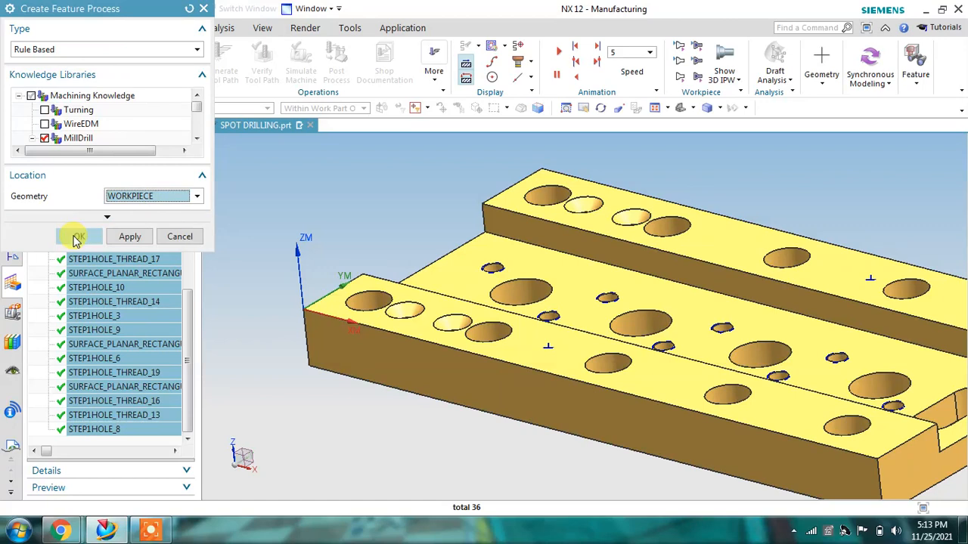
click(74, 236)
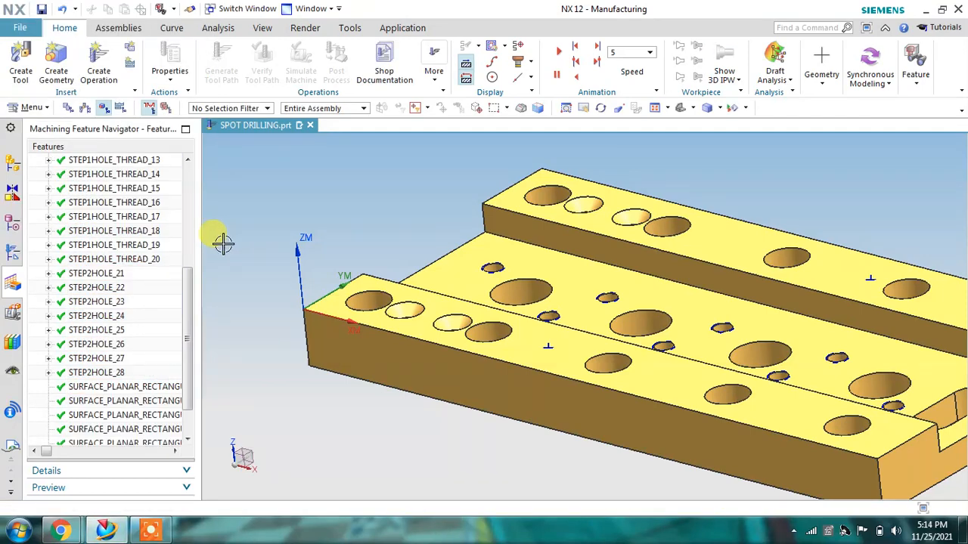
Step: Try to generate the tool path for the obround hole group under WORKPIECE
click(12, 254)
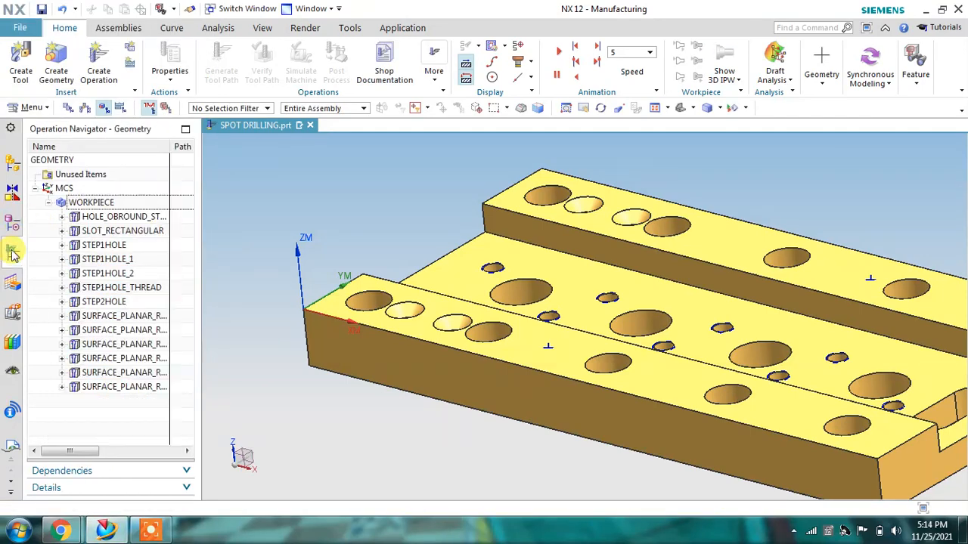
click(62, 217)
click(62, 217)
click(84, 217)
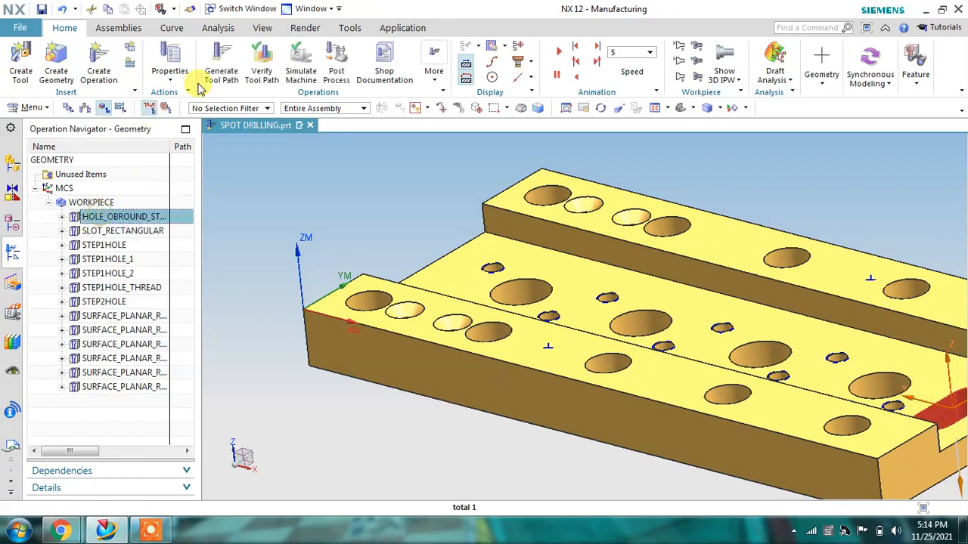
click(215, 57)
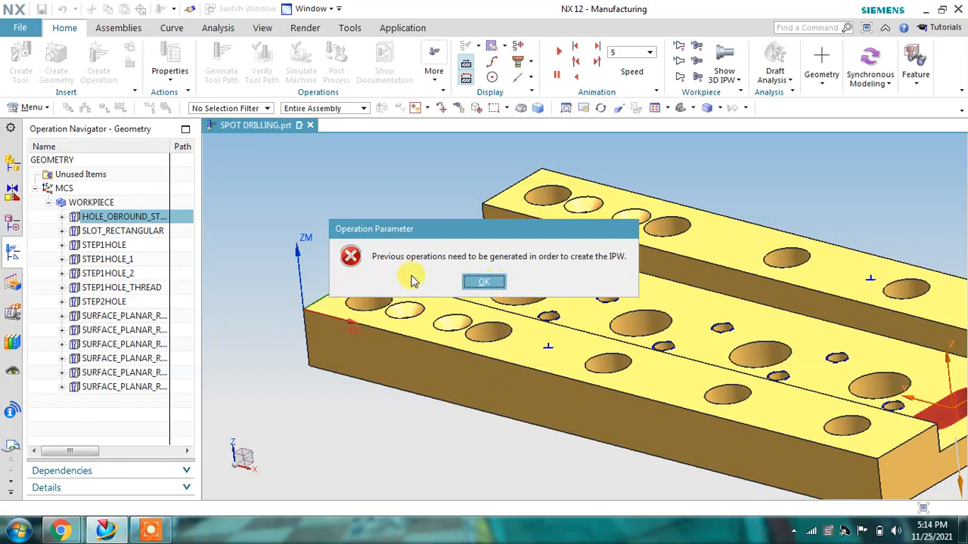
click(478, 281)
Step: Try to generate the tool path for the SLOT_RECTANGULAR group
click(123, 233)
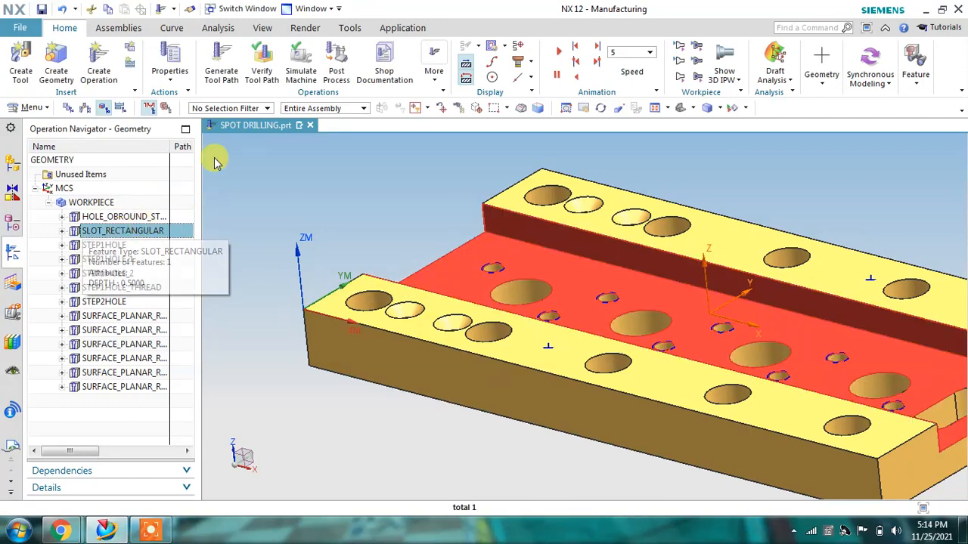
click(221, 68)
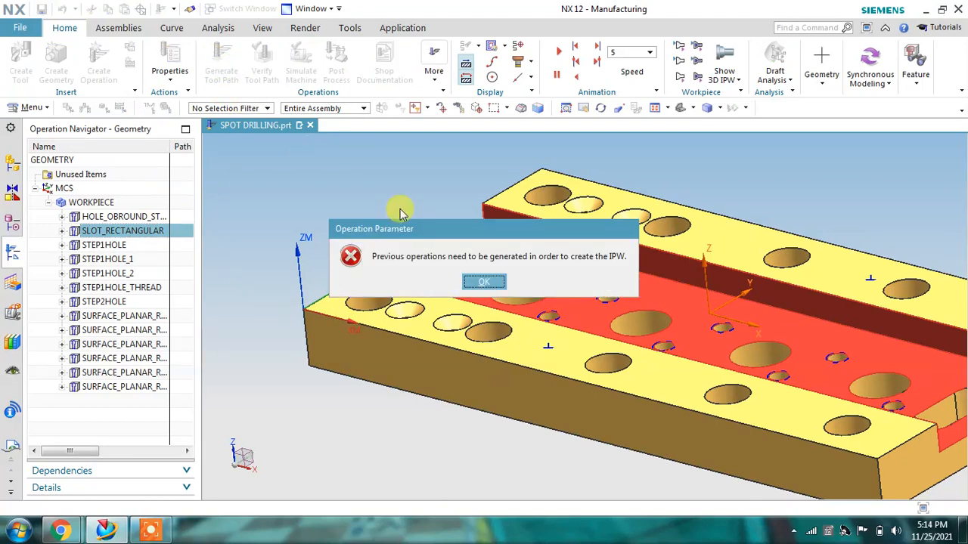
click(484, 283)
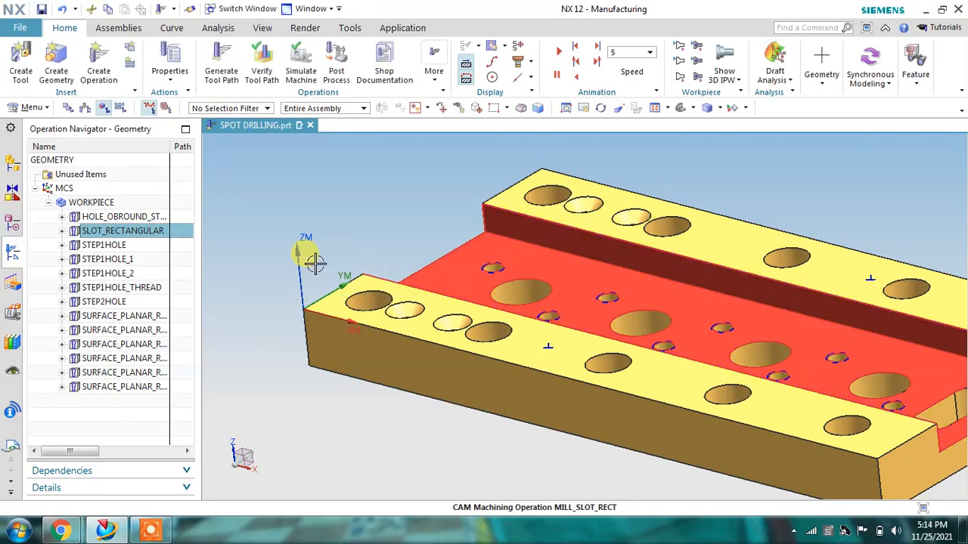
Step: Review which faces the planar surface groups cover, and delete SURFACE_PLANAR_RECTANGULAR through SURFACE_PLANAR_RECTANGULAR_5 from WORKPIECE
click(106, 301)
click(119, 317)
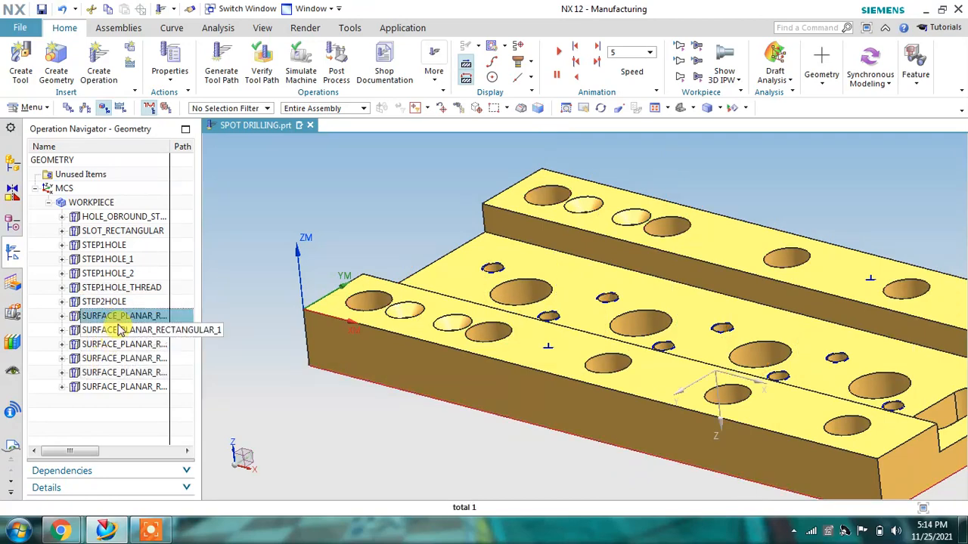
click(124, 333)
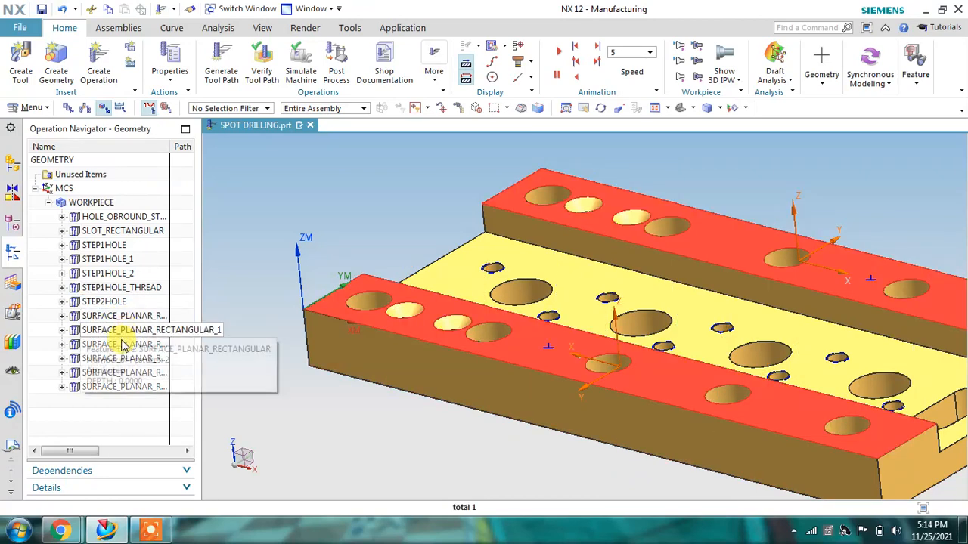
click(123, 347)
click(124, 363)
click(129, 373)
click(129, 386)
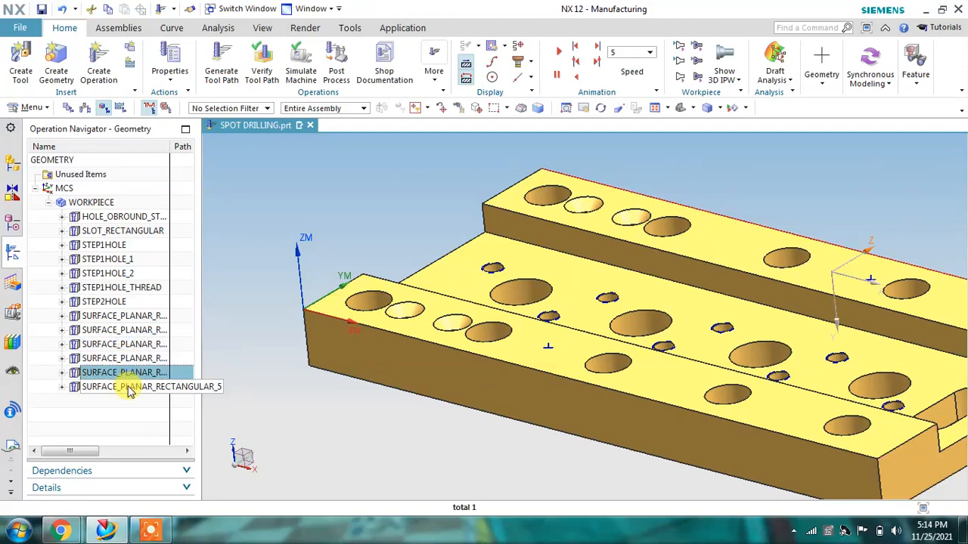
shift+click(124, 316)
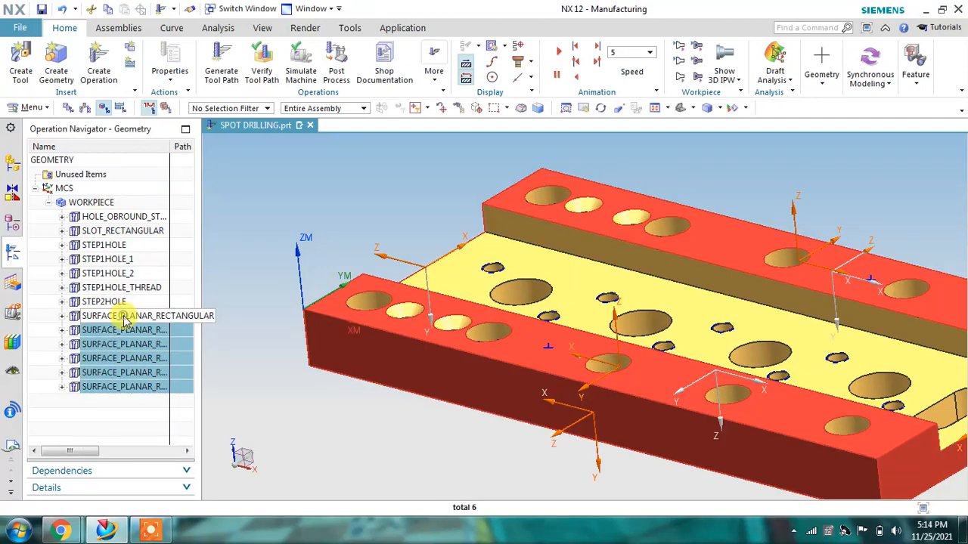
right_click(124, 316)
click(182, 109)
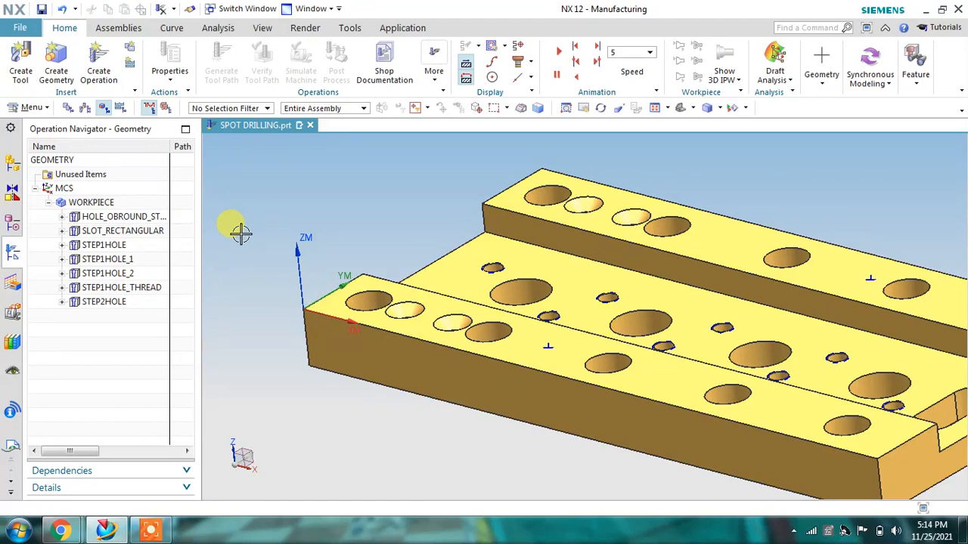
Step: Try to generate the tool path for the SLOT_RECTANGULAR group under WORKPIECE
click(106, 231)
click(219, 72)
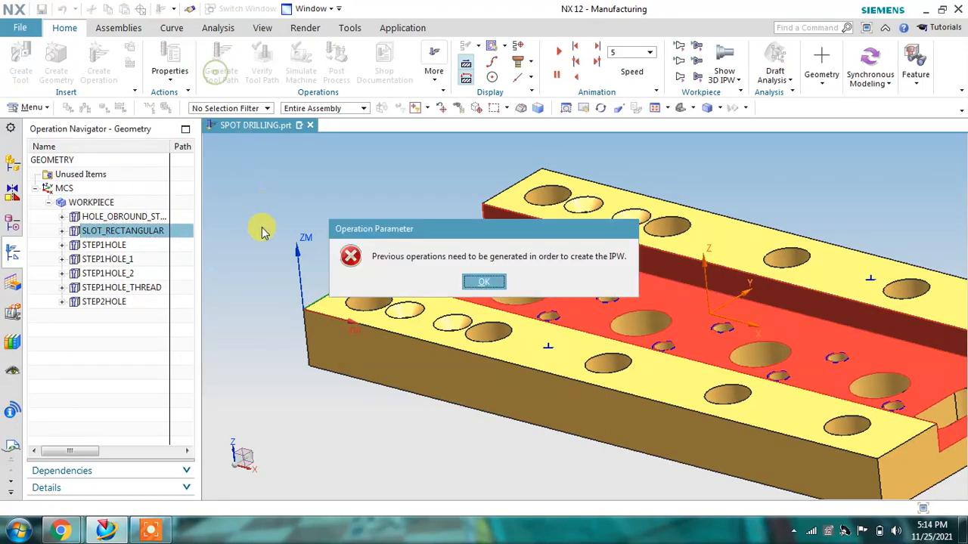
click(501, 283)
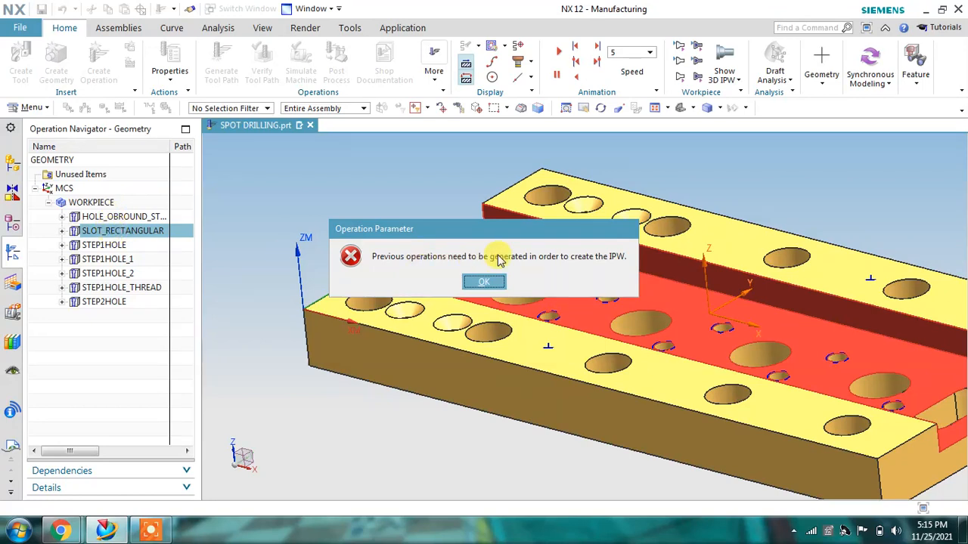
click(473, 281)
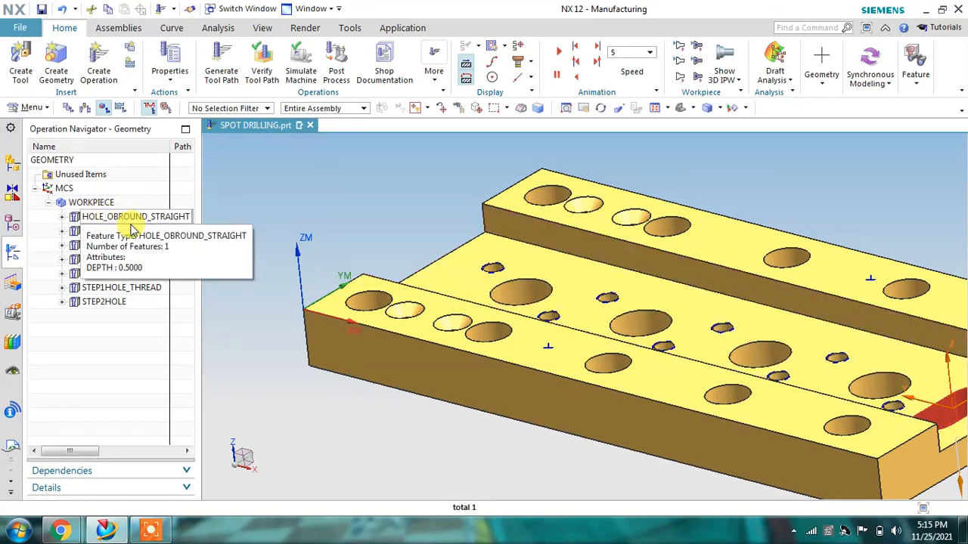
Step: Try to verify the tool path of the HOLE_OBROUND_STRAIGHT group and look at the obround feature on the plate
click(129, 217)
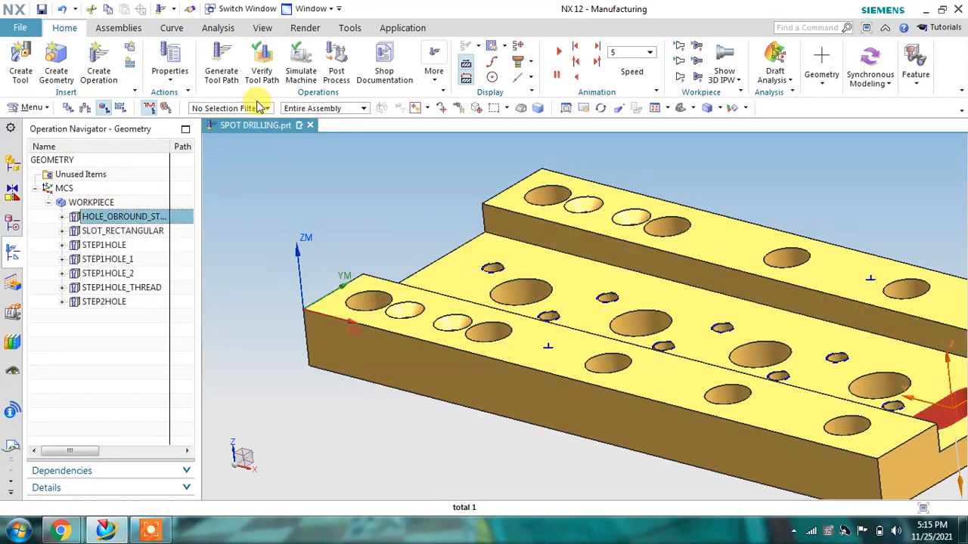
click(259, 55)
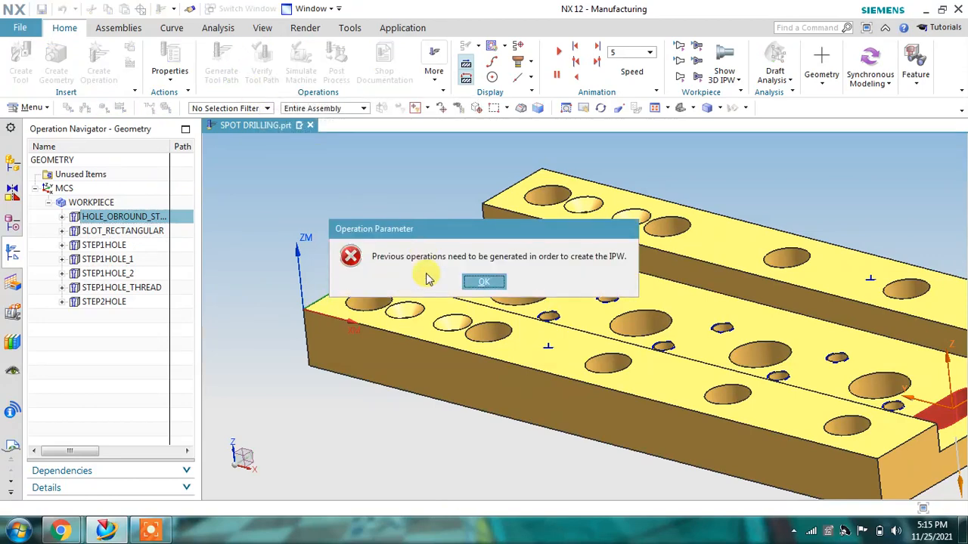
click(482, 282)
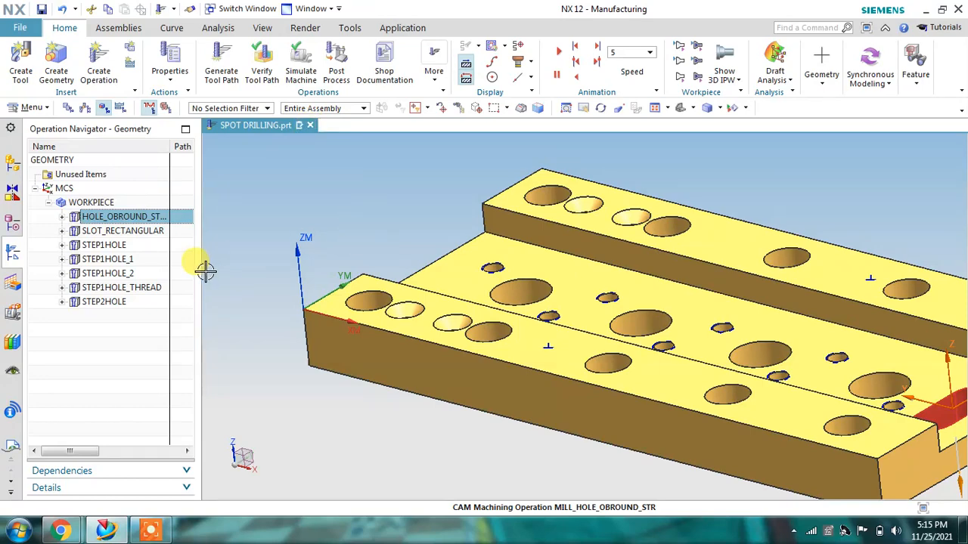
scroll(447, 297, down, 2)
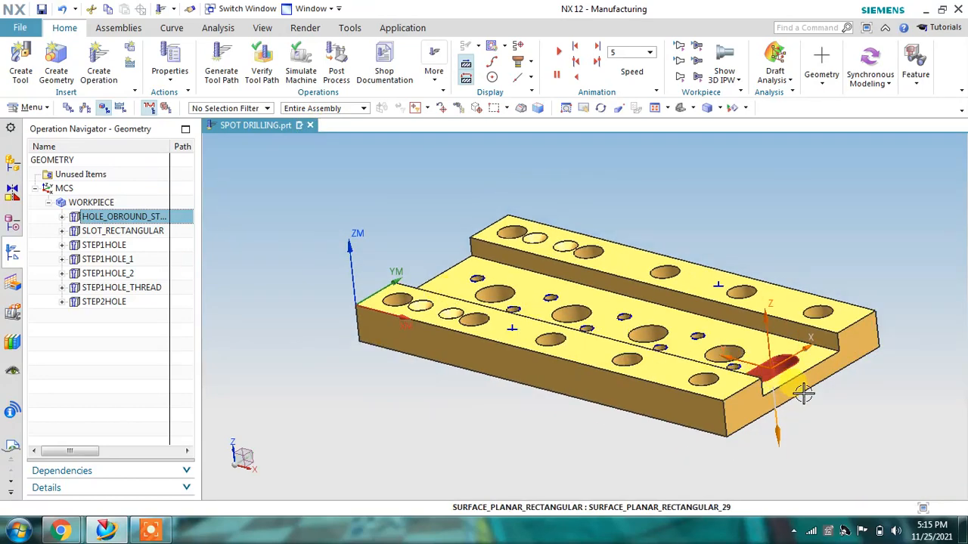
middle_drag(799, 391, 782, 371)
mouse_move(749, 220)
middle_down()
mouse_move(757, 230)
mouse_move(752, 226)
middle_up()
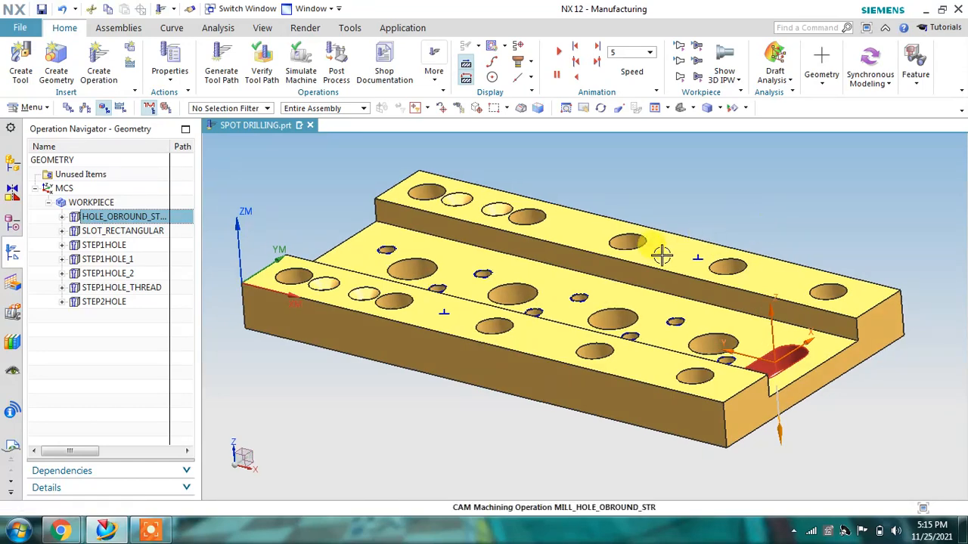
Step: Open the BOSS THREAD part from the HOLE MAKING folder
click(34, 31)
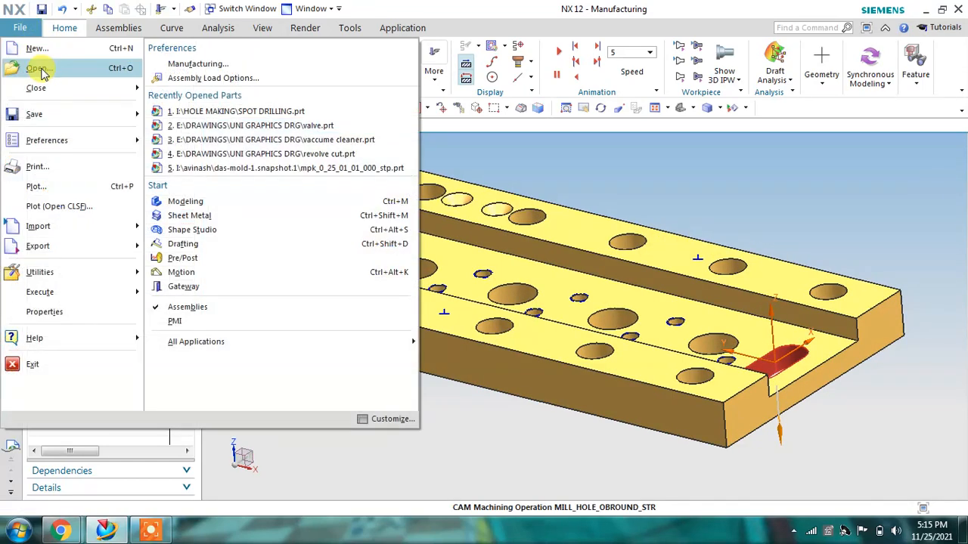
click(31, 76)
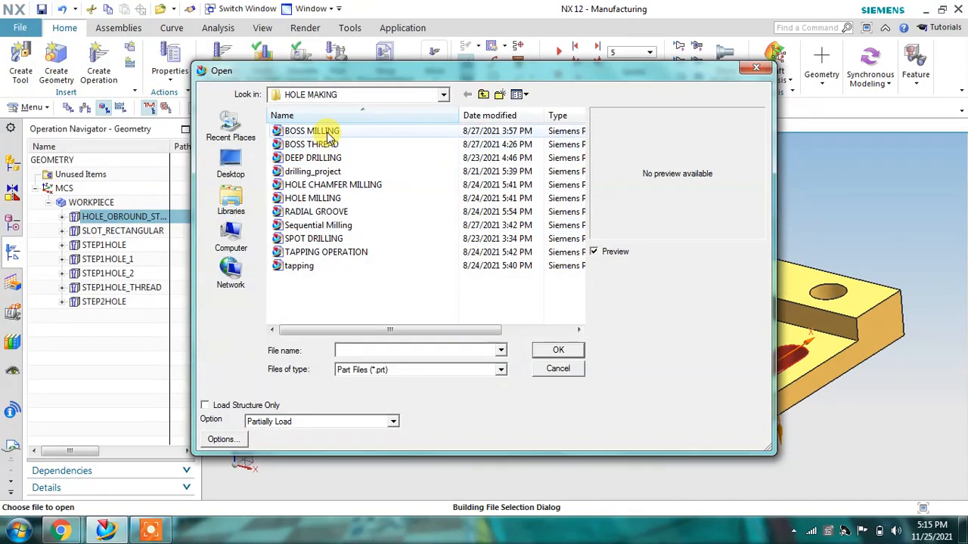
click(329, 133)
click(333, 144)
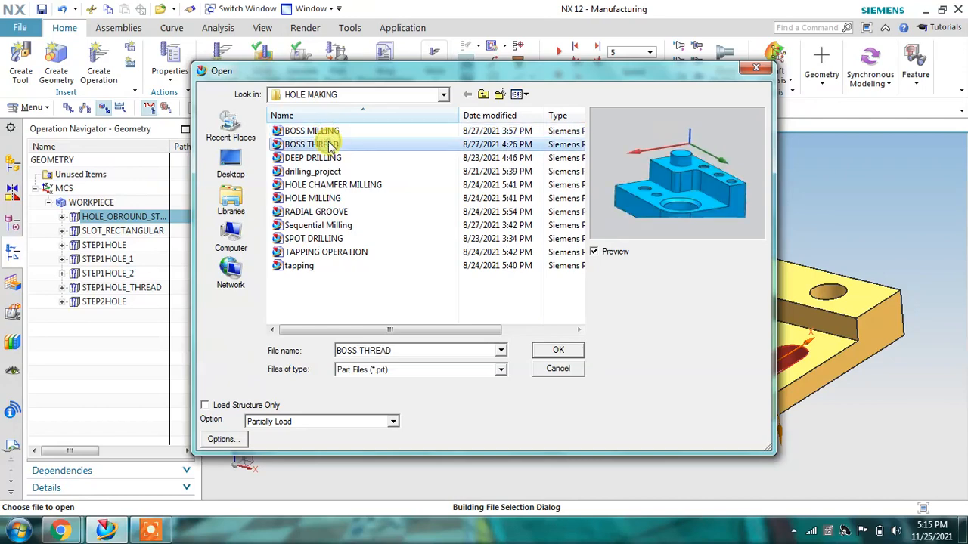
click(559, 350)
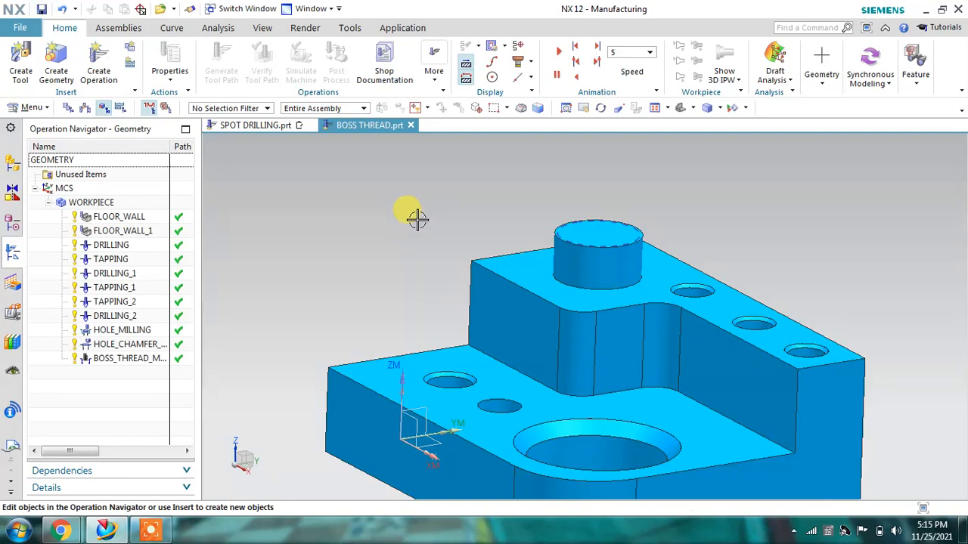
Step: Open the WORKPIECE geometry of the BOSS THREAD part to check its part and blank definitions
scroll(418, 219, down, 2)
click(655, 108)
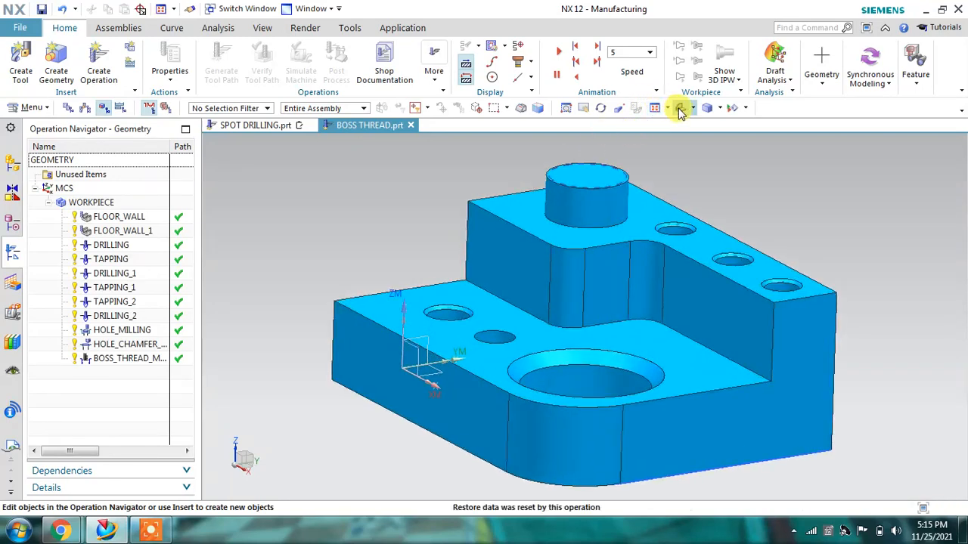
scroll(427, 272, down, 1)
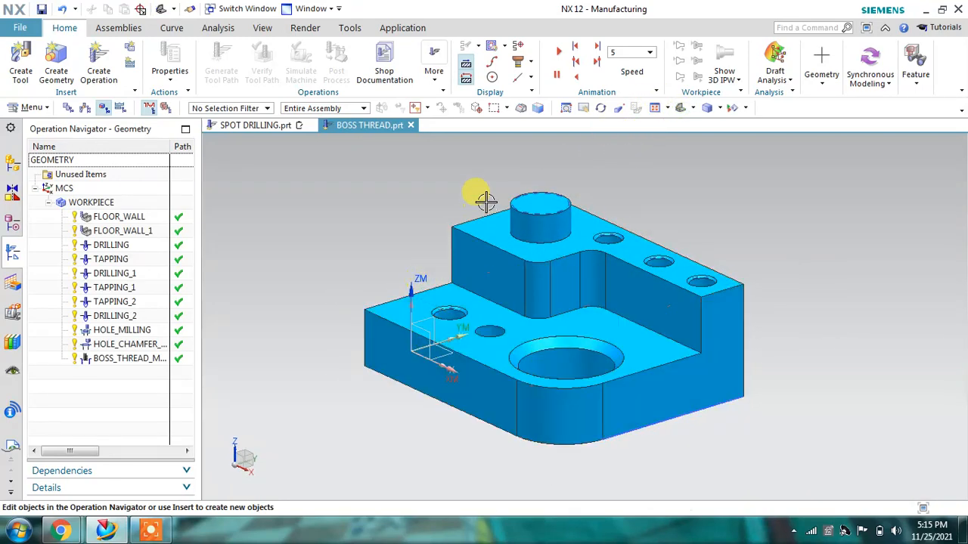
middle_drag(484, 210, 486, 211)
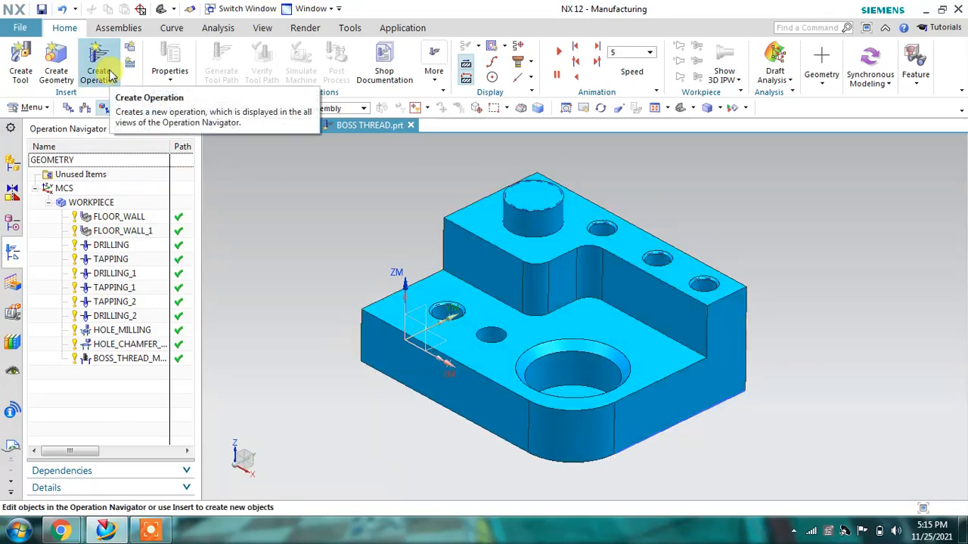
click(121, 217)
middle_drag(336, 320, 353, 293)
click(291, 261)
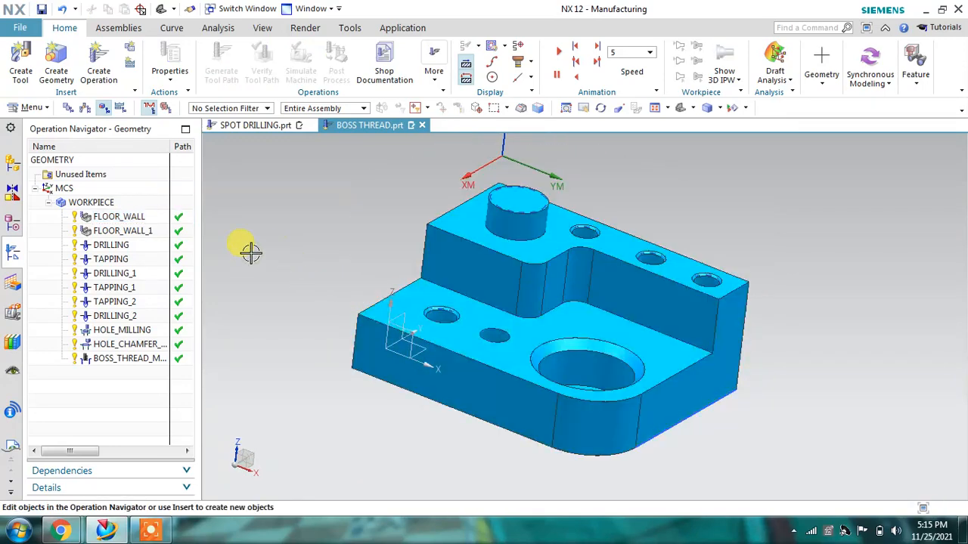
double_click(91, 203)
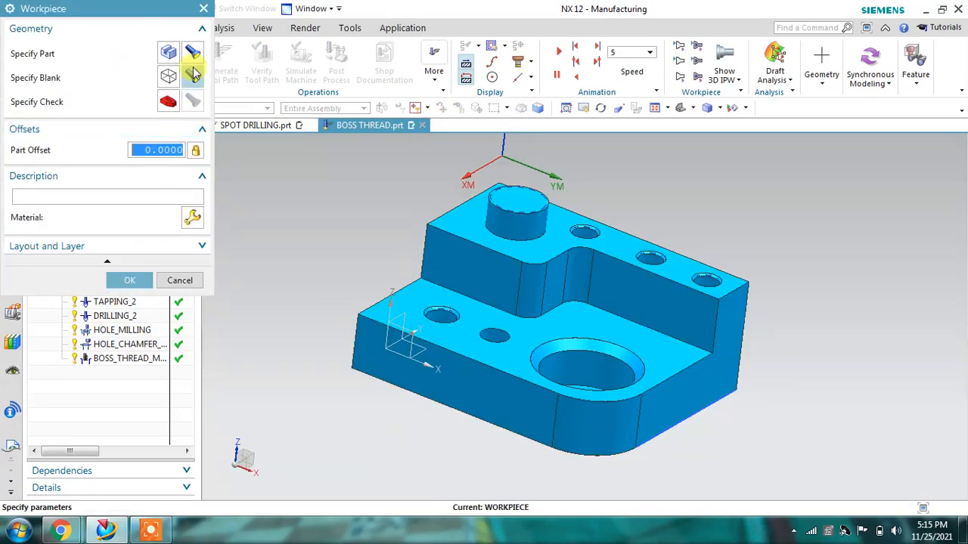
Step: Display the workpiece's part and blank geometry and open the blank geometry definition
click(194, 54)
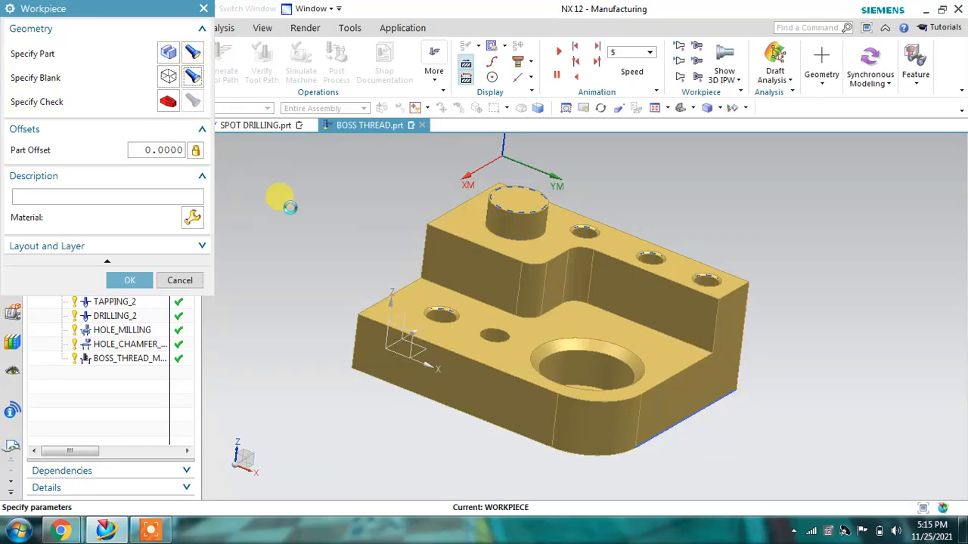
mouse_move(314, 301)
middle_down()
mouse_move(320, 270)
mouse_move(313, 310)
middle_up()
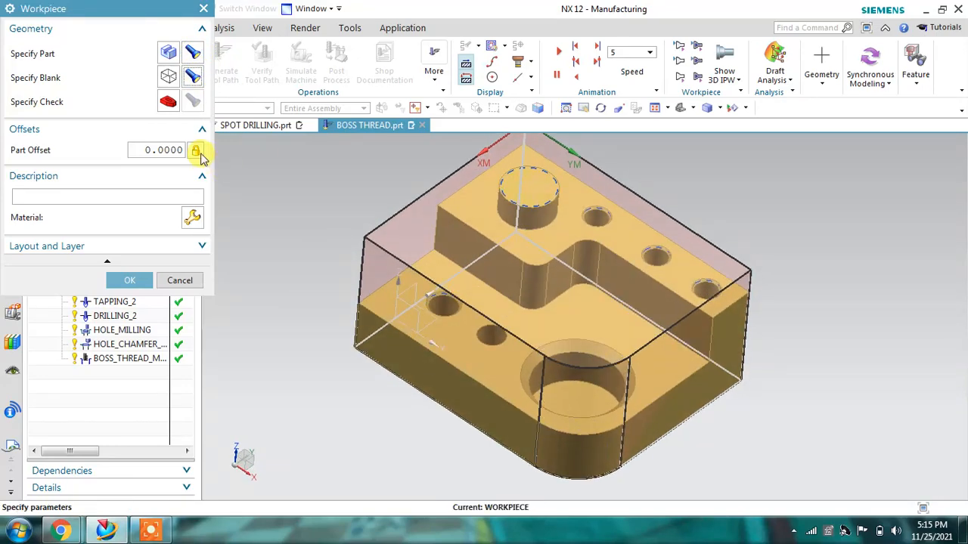
click(168, 76)
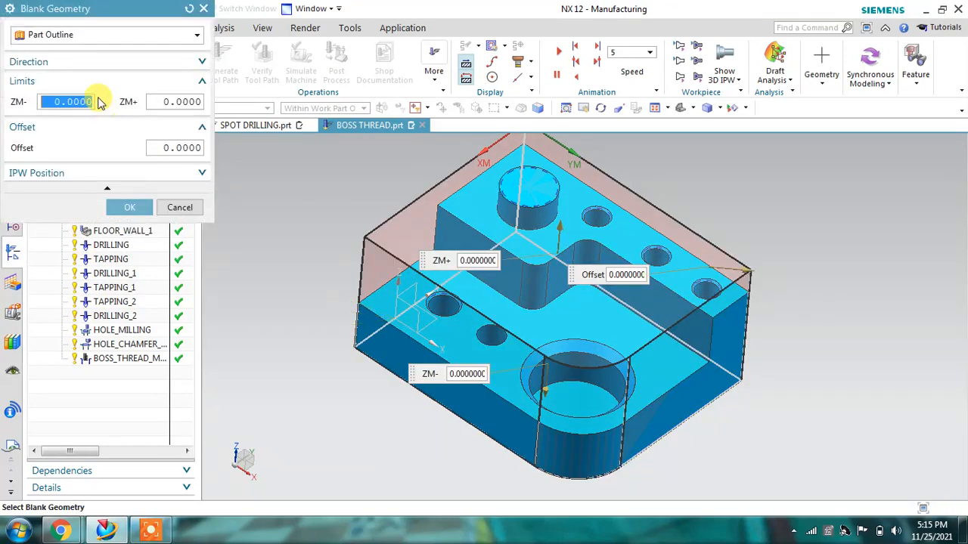
middle_drag(363, 203, 361, 227)
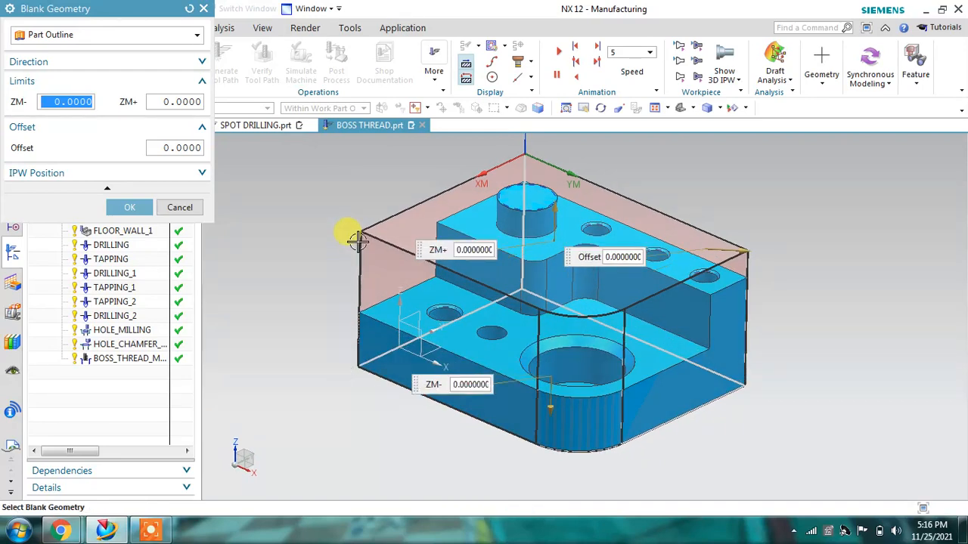
Step: Try Bounding Block as the blank type, switch back to Part Outline and close the workpiece definition
click(139, 36)
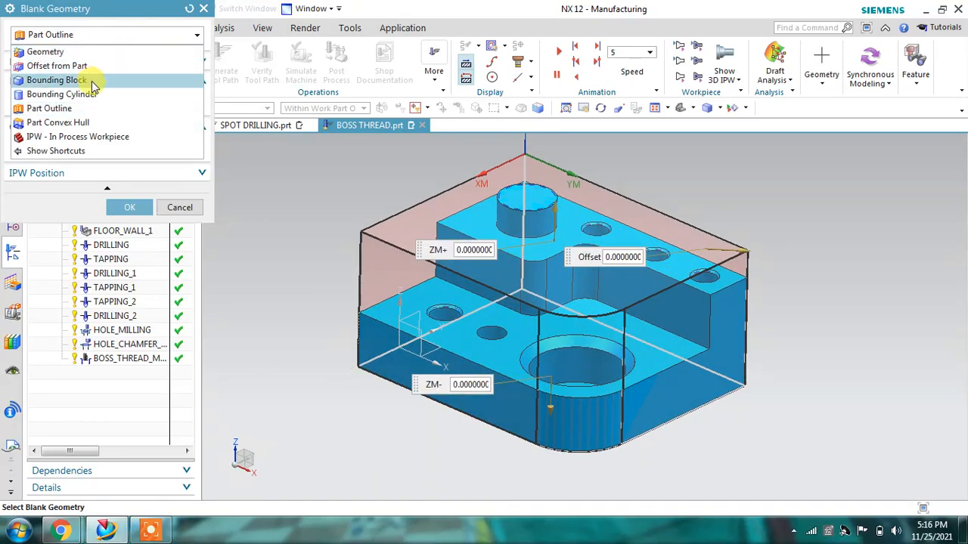
click(60, 80)
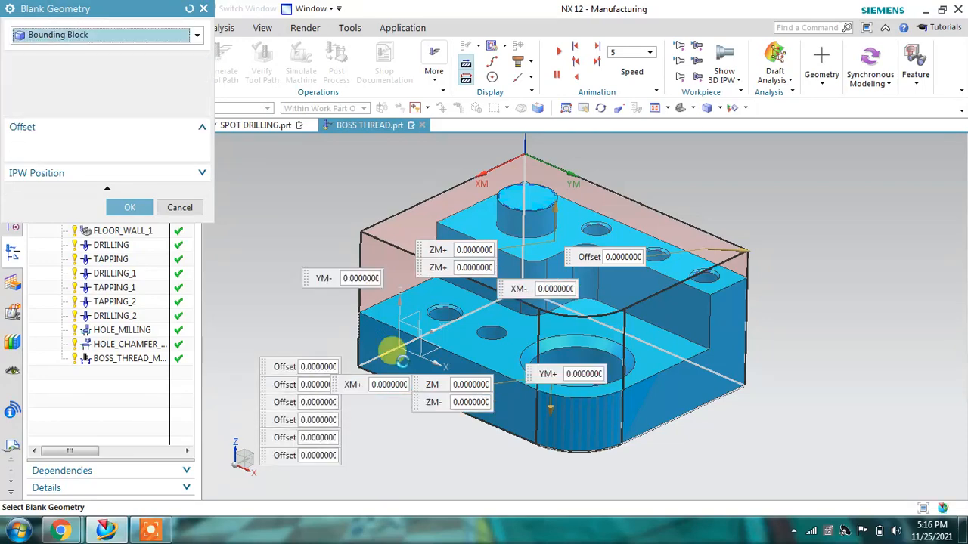
middle_drag(746, 226, 660, 244)
click(186, 35)
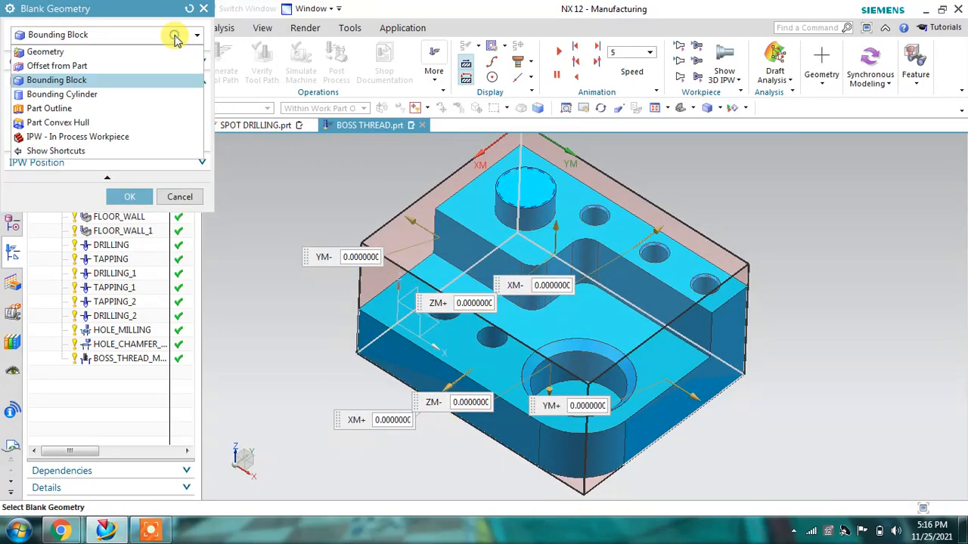
click(103, 108)
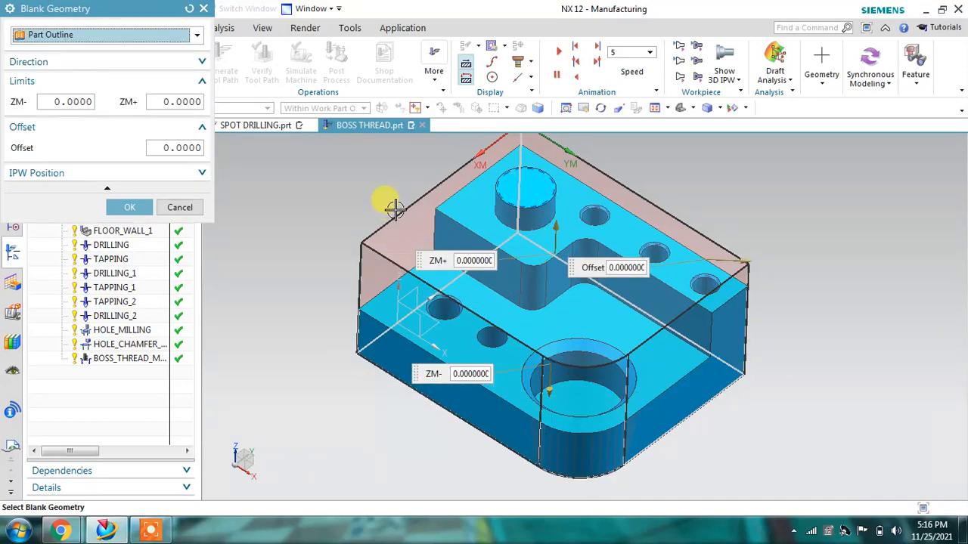
click(129, 207)
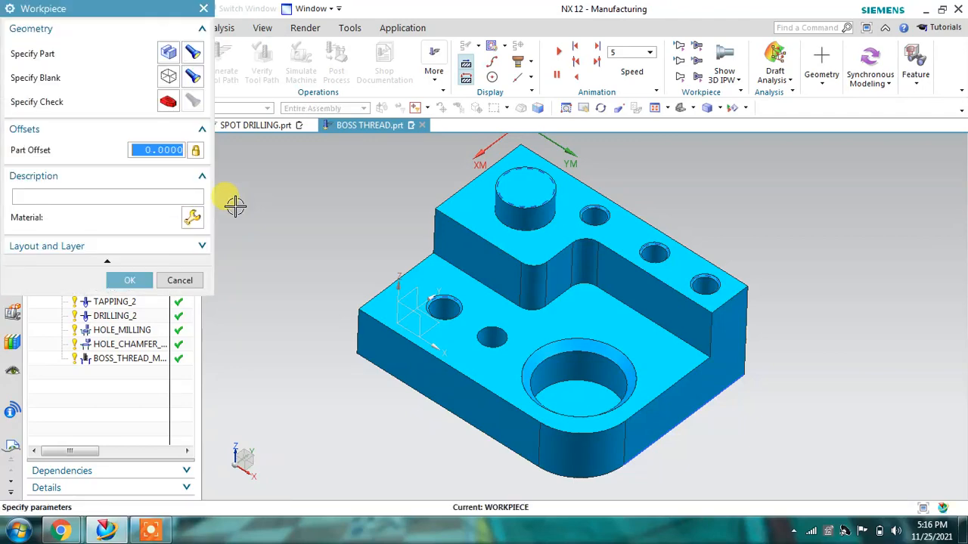
click(190, 285)
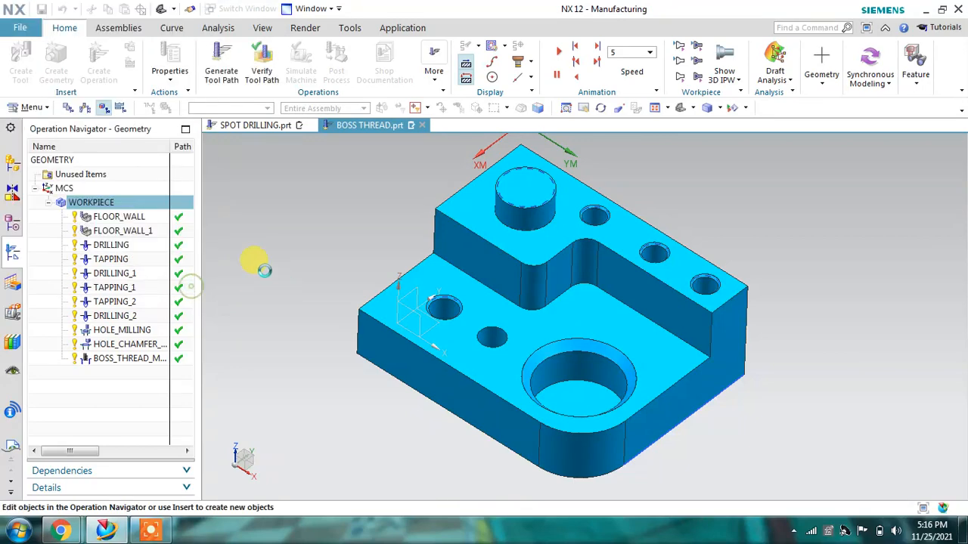
Step: Verify the FLOOR_WALL tool path with the 3D Dynamic material removal simulation at animation speed 9
click(134, 217)
middle_drag(352, 264, 380, 238)
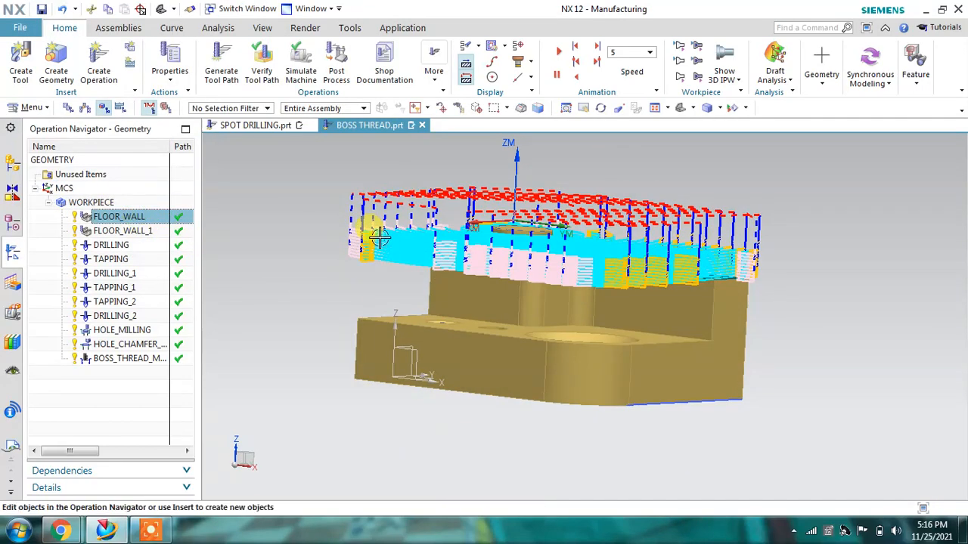
middle_drag(664, 183, 657, 206)
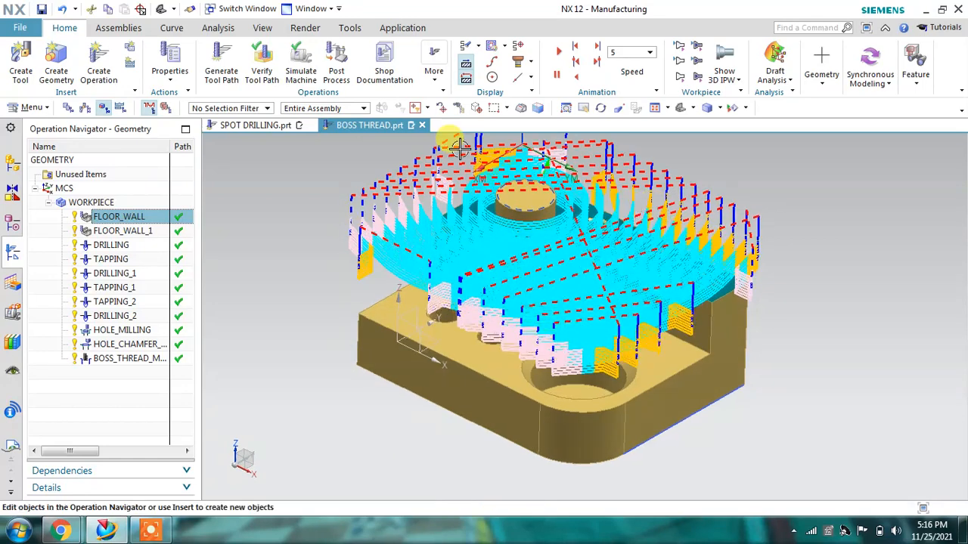
click(257, 70)
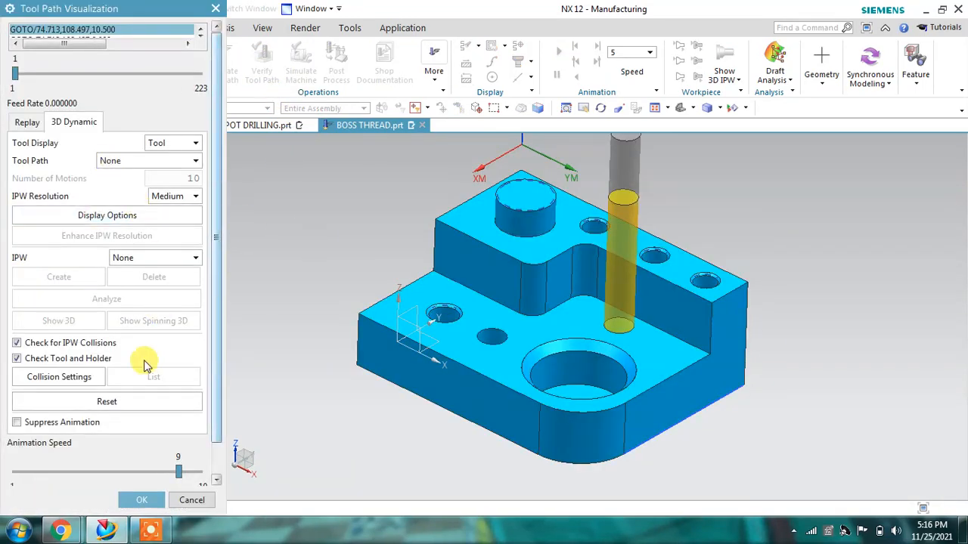
scroll(140, 423, down, 1)
click(108, 472)
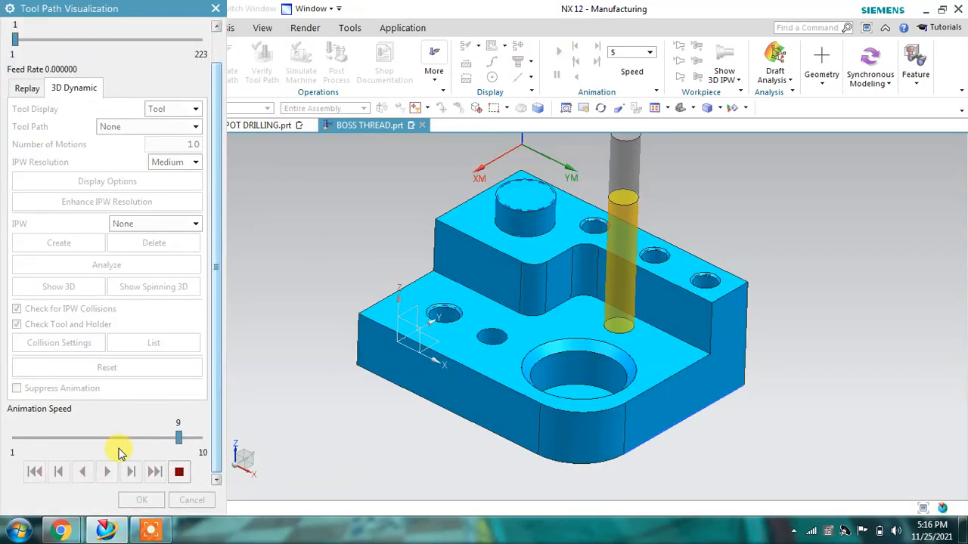
click(194, 437)
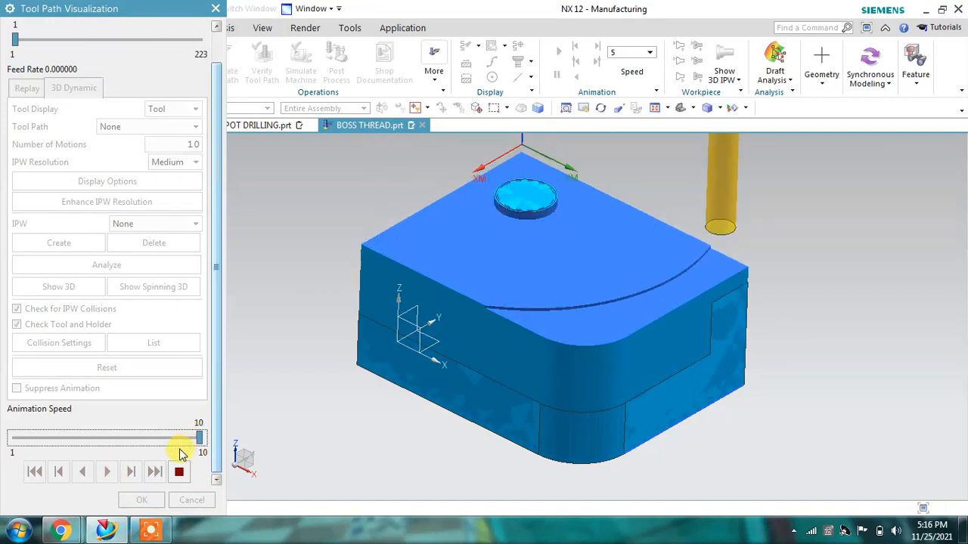
click(186, 437)
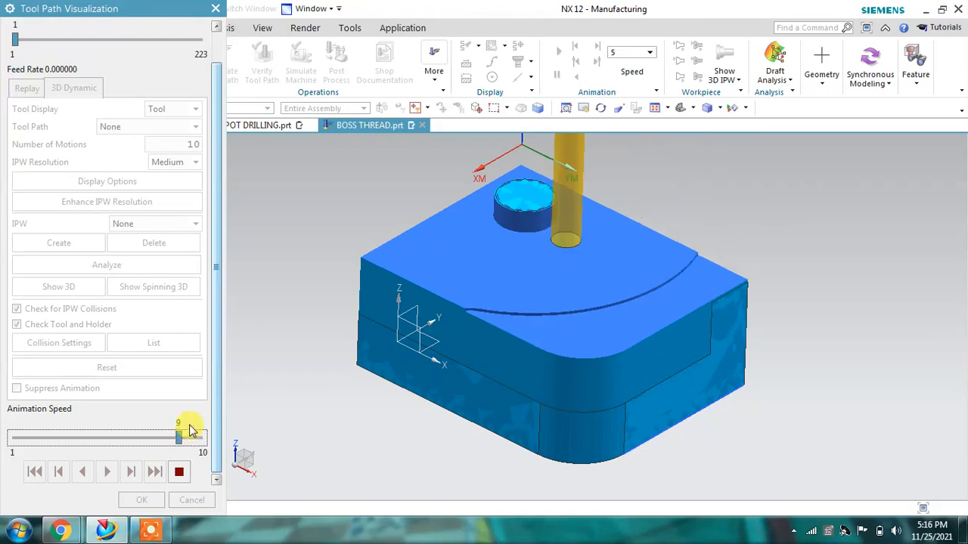
click(178, 472)
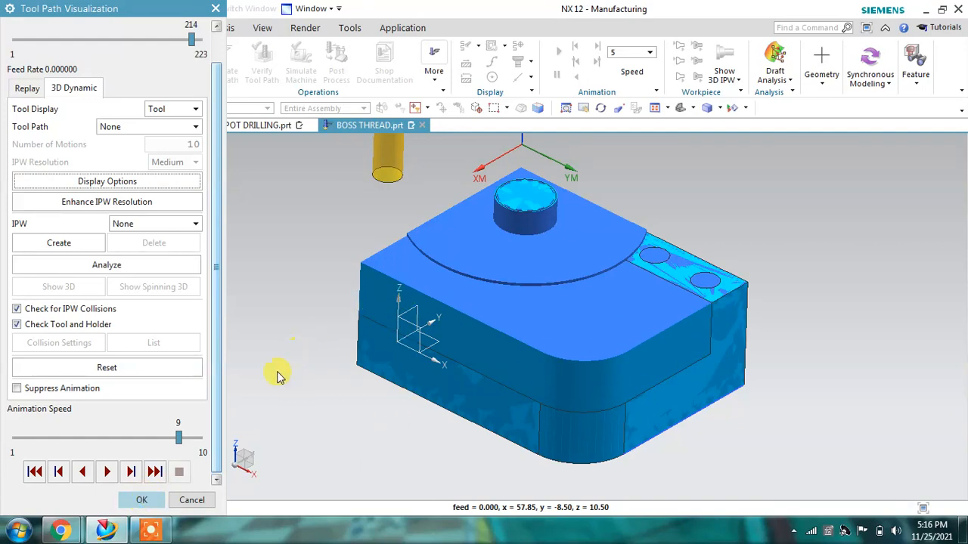
middle_click(263, 452)
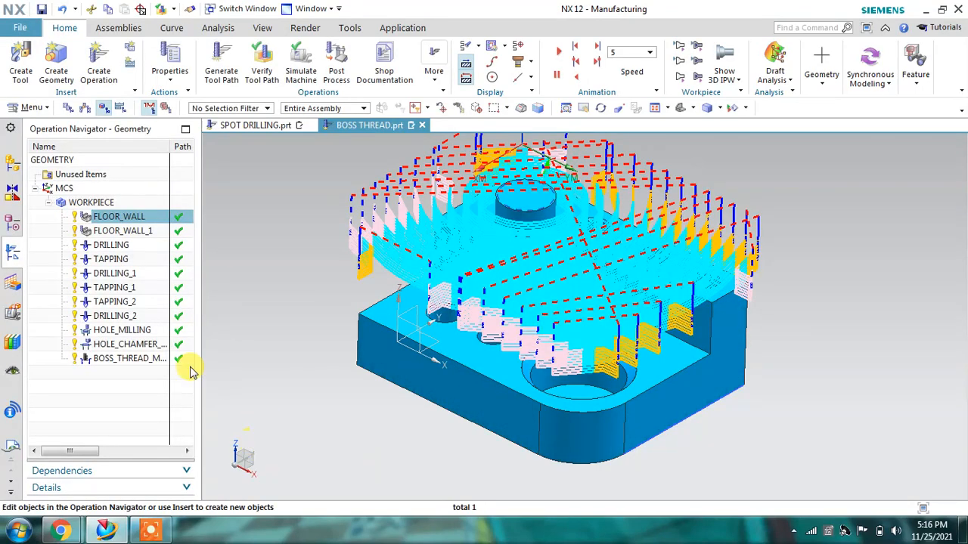
Step: Verify the FLOOR_WALL_1 tool path in a 3D Dynamic simulation and display the DRILLING and TAPPING tool paths
click(121, 230)
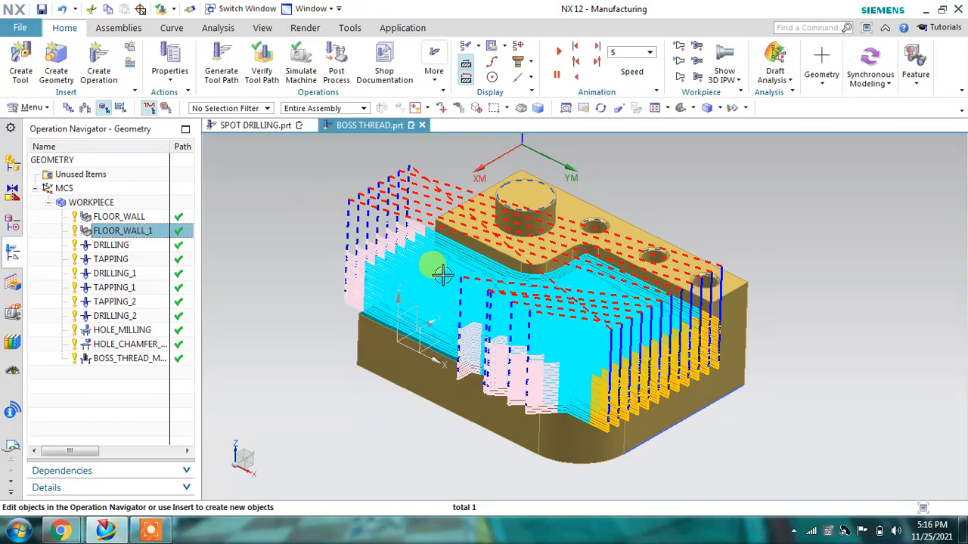
click(261, 66)
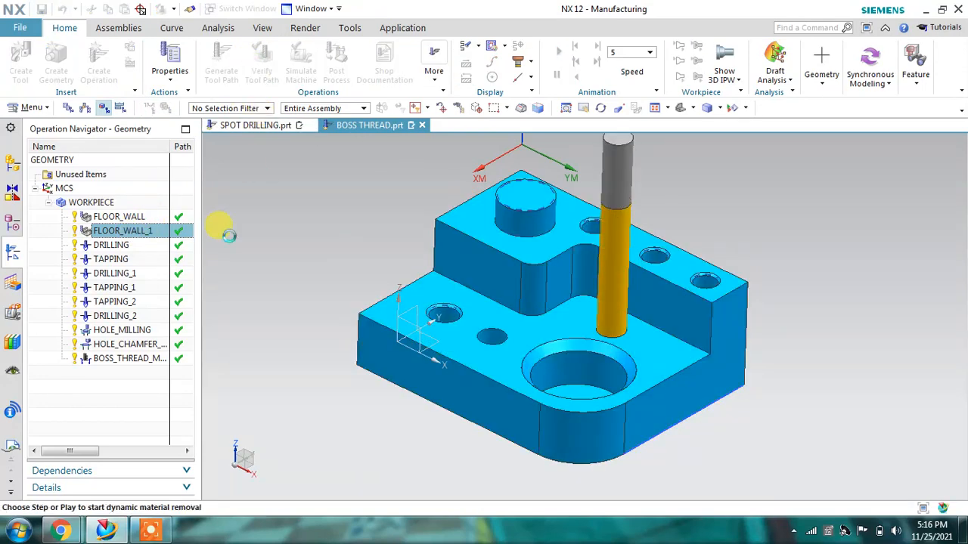
scroll(160, 433, down, 1)
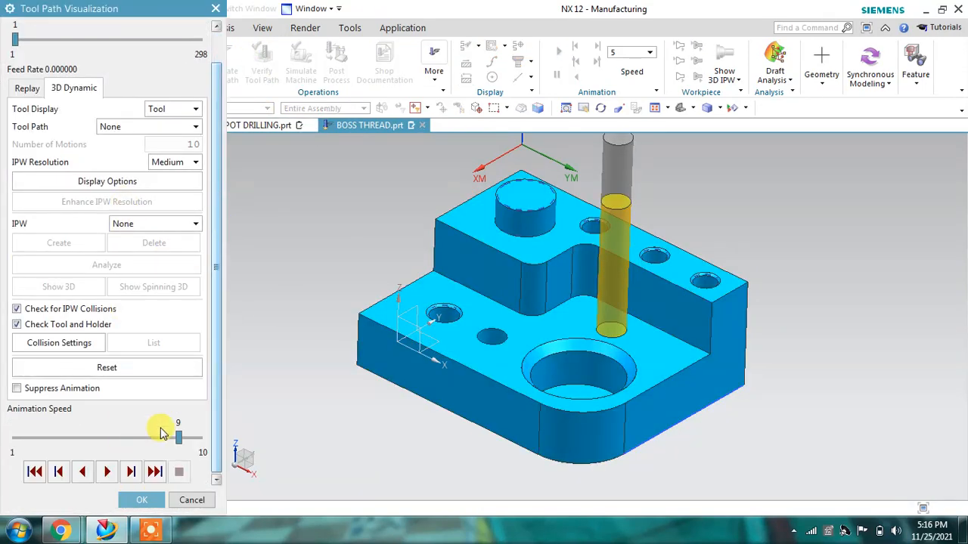
click(113, 470)
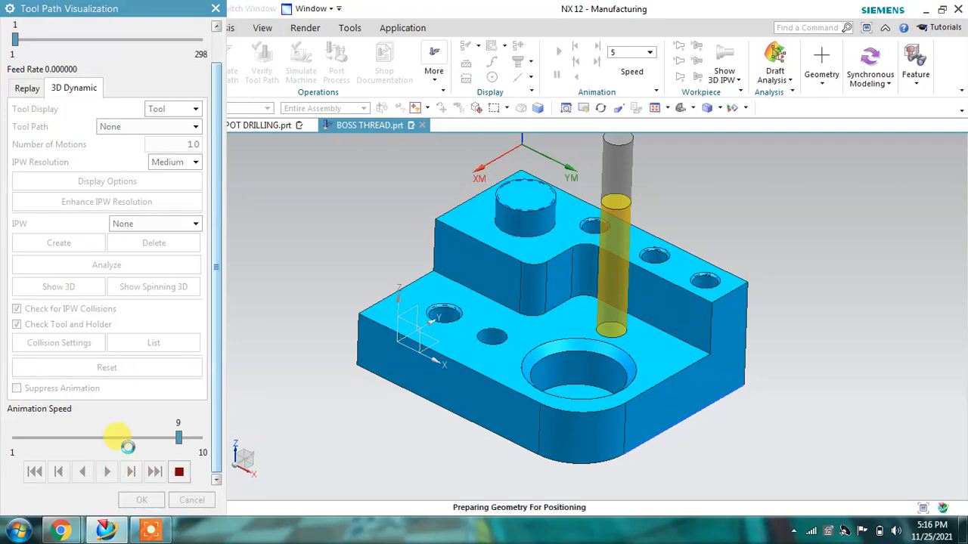
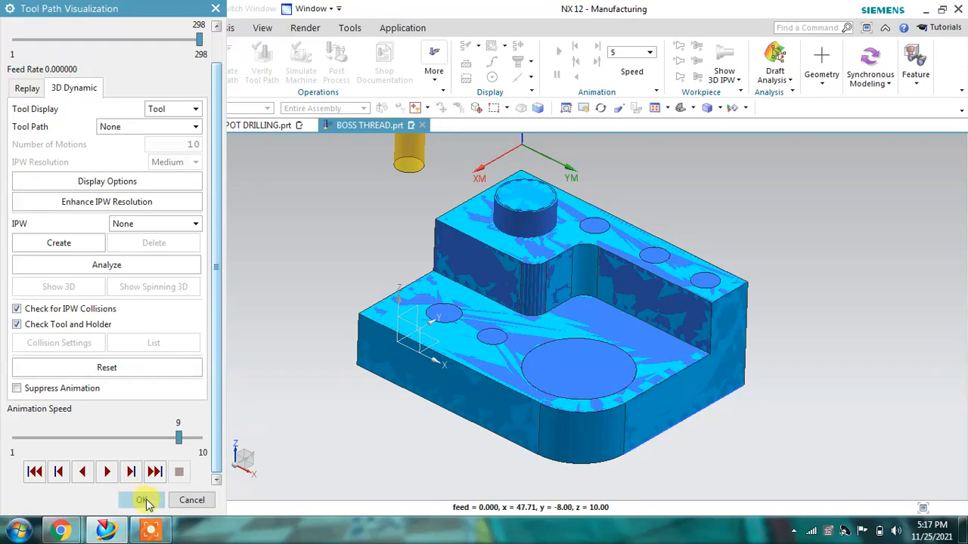
click(141, 499)
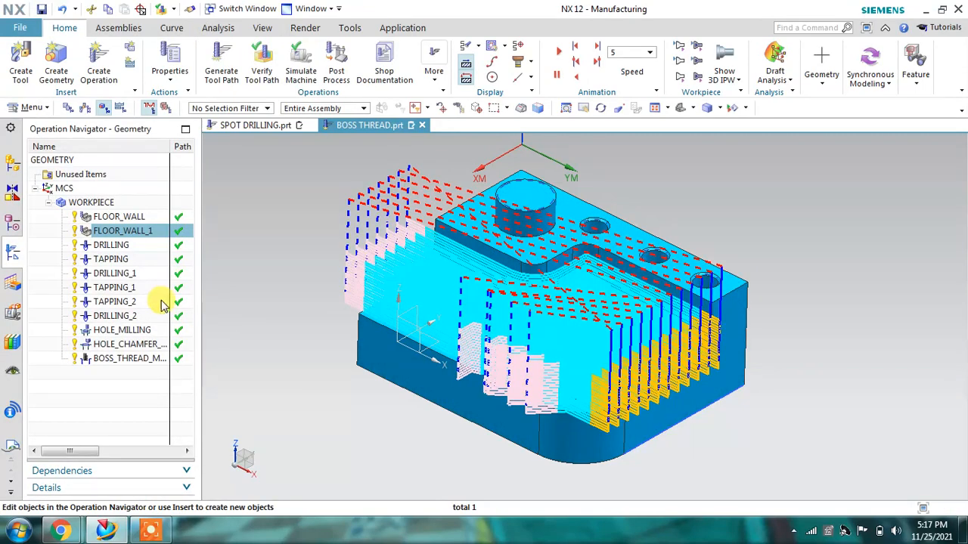
click(111, 246)
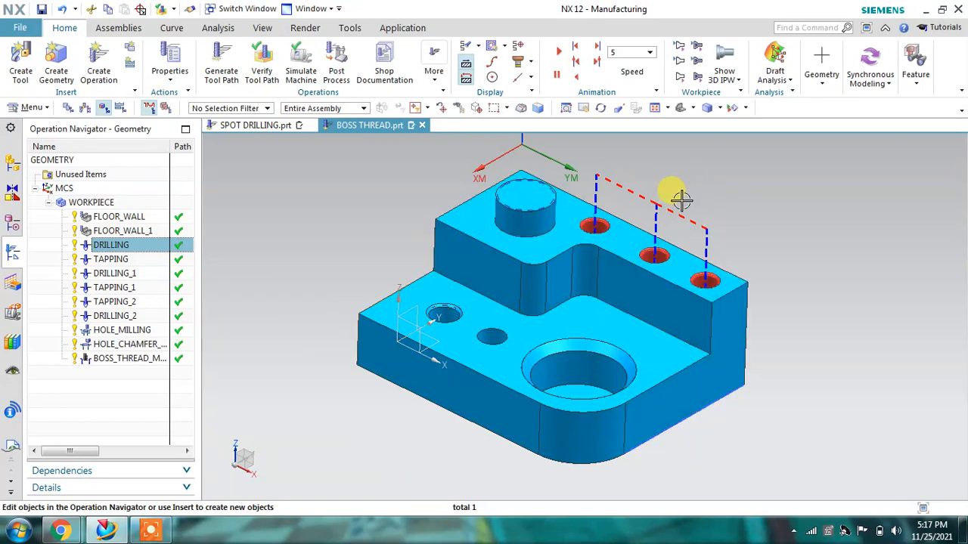
click(109, 260)
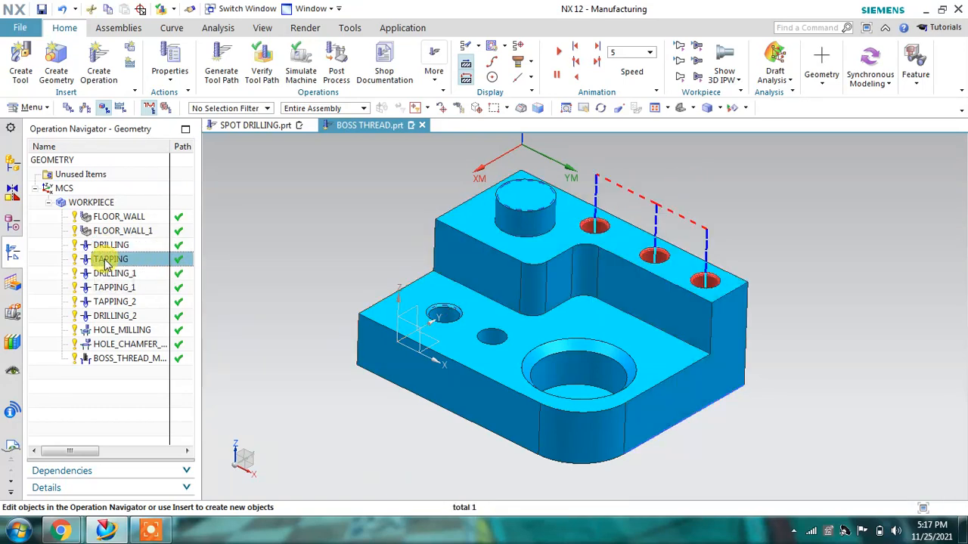
Step: Copy the WORKPIECE group with its operations and paste the copy inside MCS
click(48, 202)
click(84, 209)
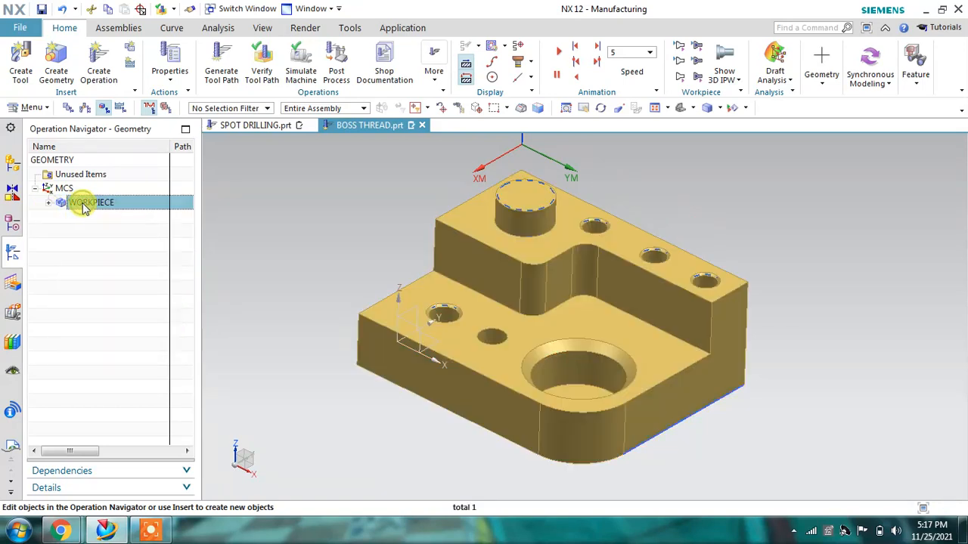
right_click(80, 202)
click(125, 250)
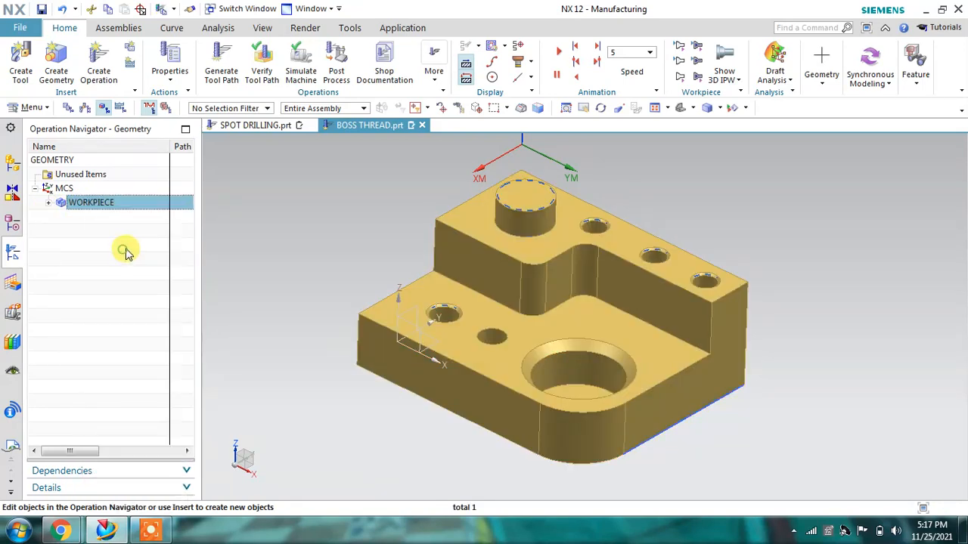
click(63, 189)
right_click(62, 189)
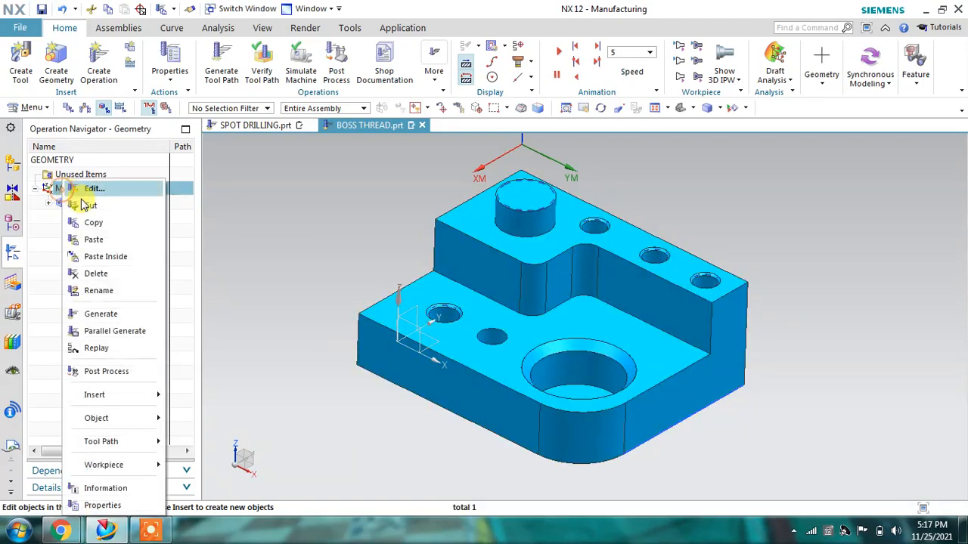
click(106, 256)
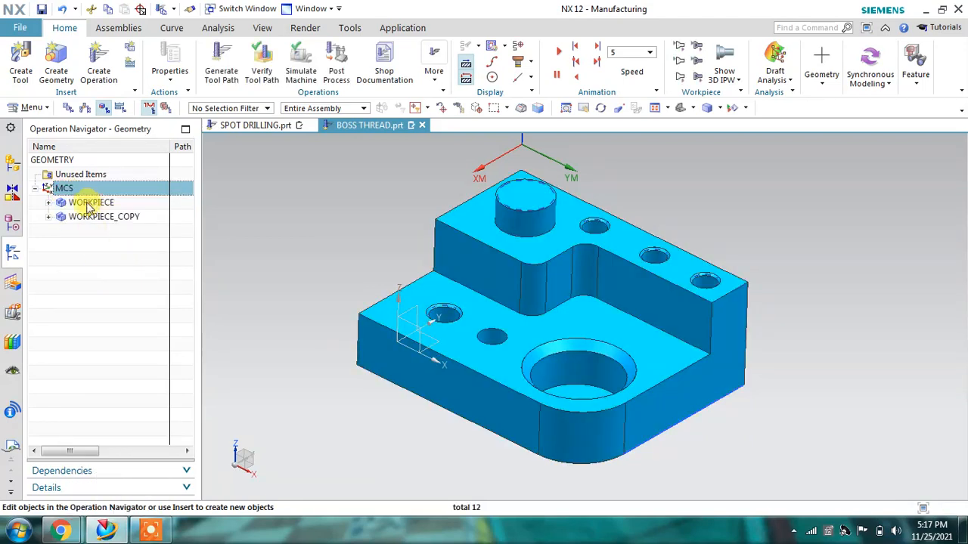
Step: Delete all operations in WORKPIECE_COPY from DRILLING_COPY through the boss thread milling copy
click(48, 217)
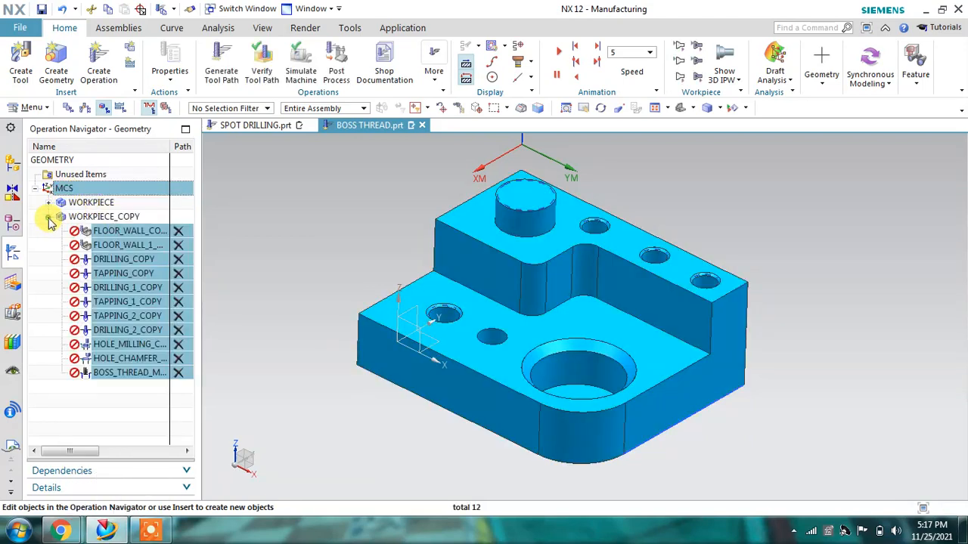
click(124, 260)
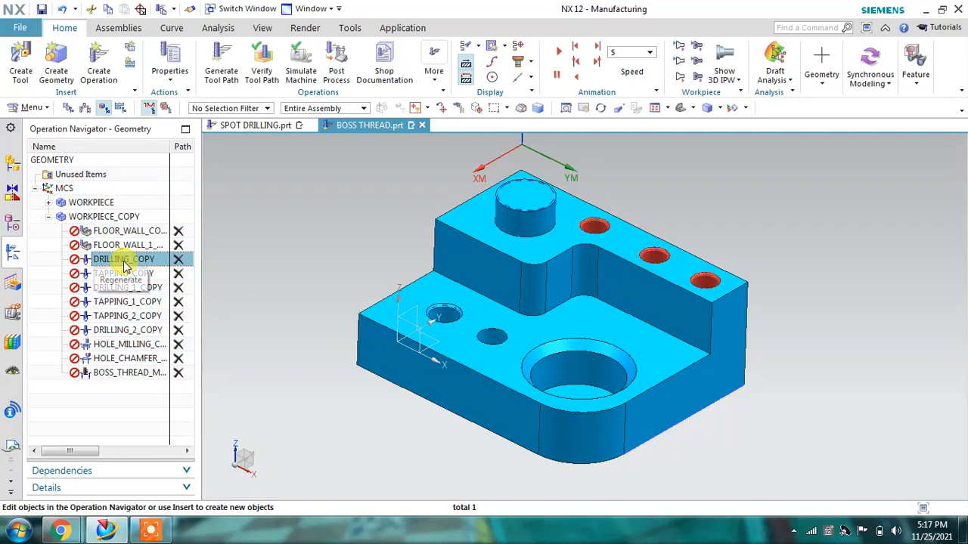
click(125, 261)
shift+click(125, 378)
right_click(124, 373)
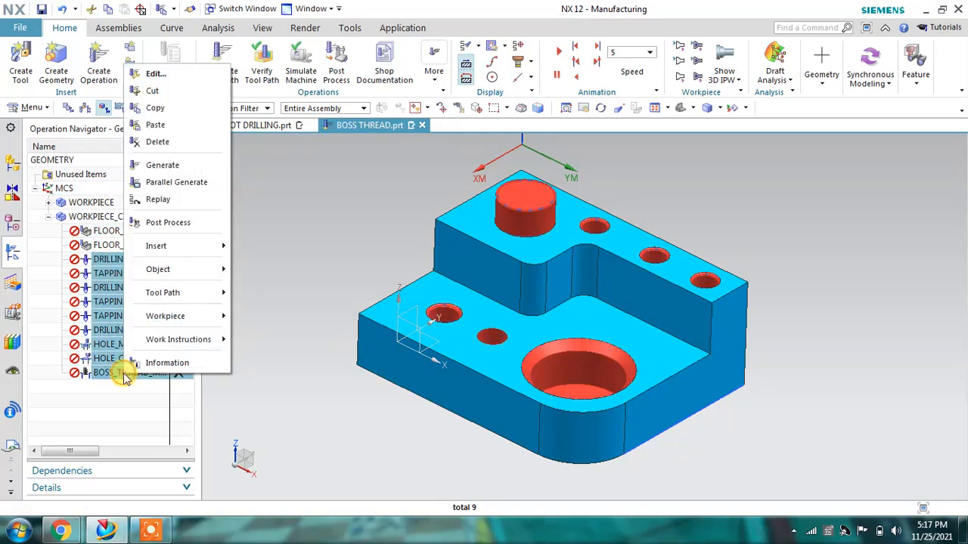
click(158, 142)
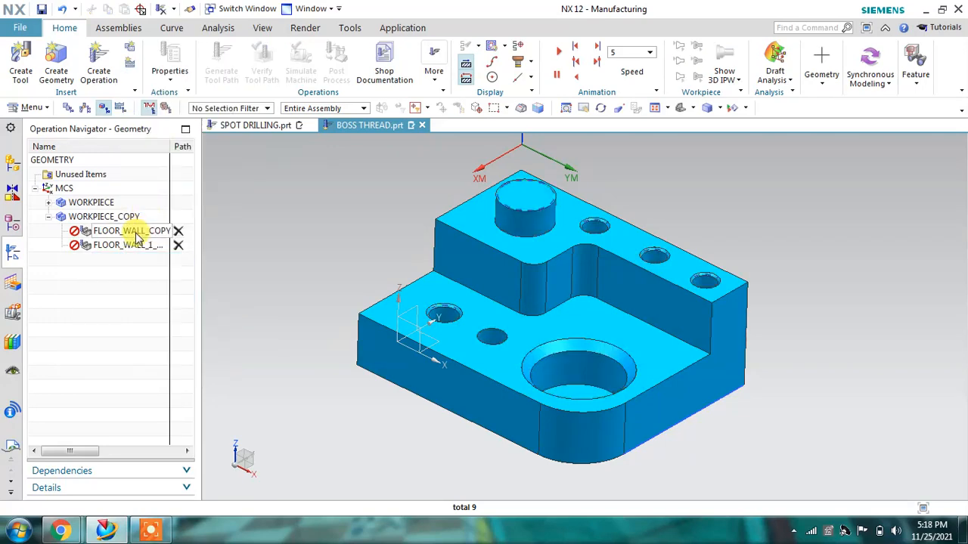
Step: Generate the tool paths for both floor-wall operations in WORKPIECE_COPY
shift+click(136, 245)
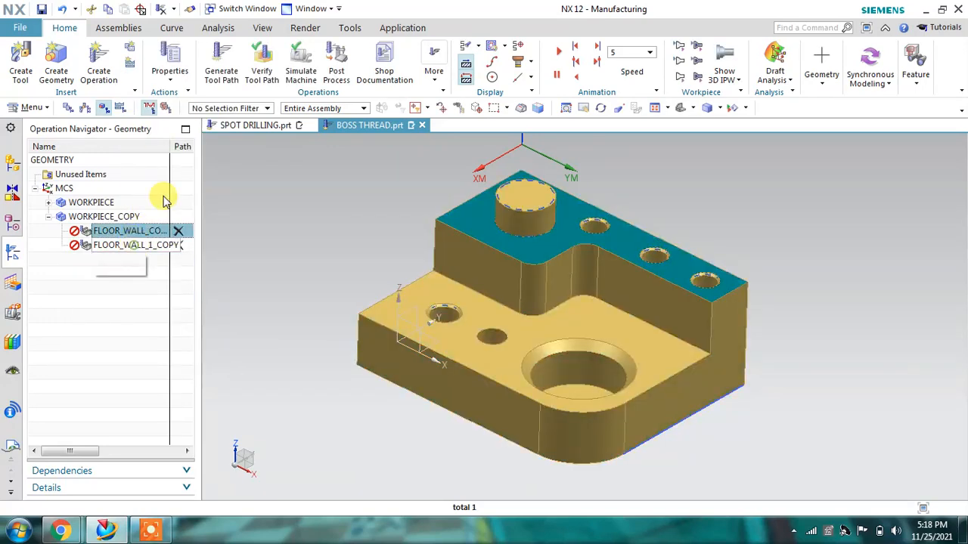
click(221, 62)
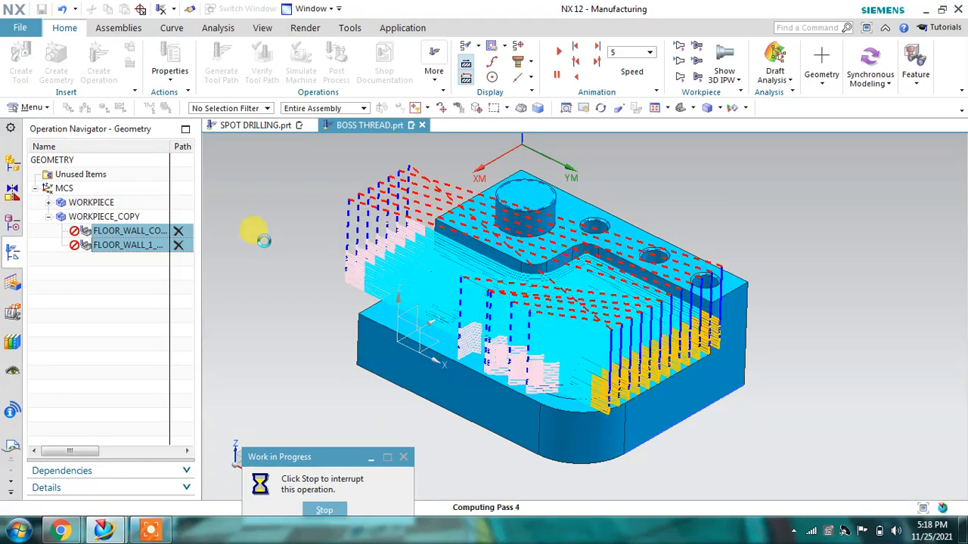
click(379, 291)
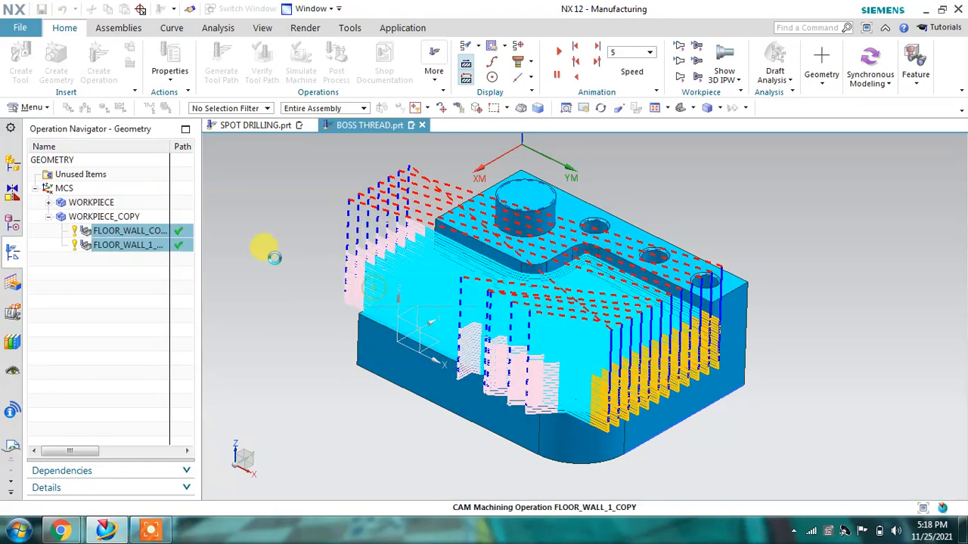
click(274, 257)
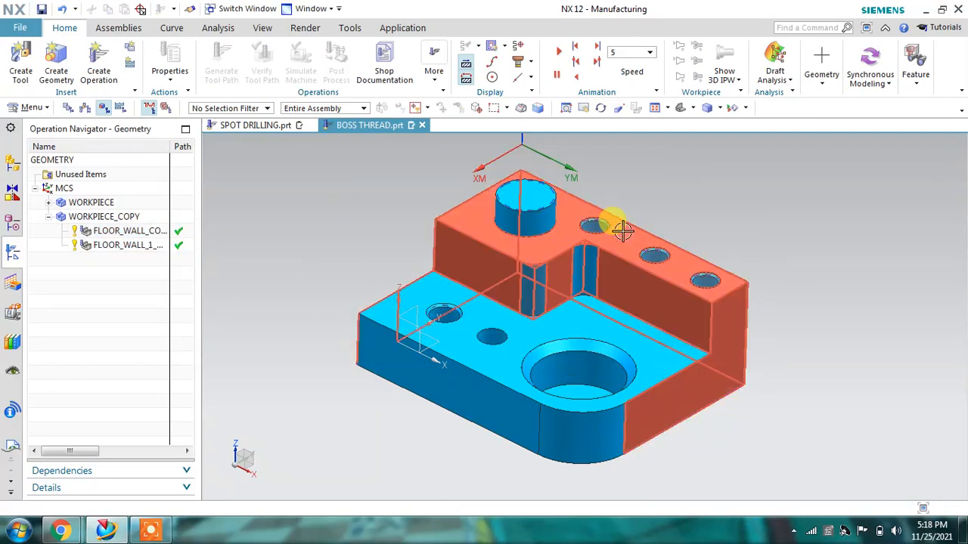
Step: Measure the diameter of the threaded hole nearest the boss on the upper step
click(594, 225)
mouse_move(637, 221)
middle_down()
mouse_move(615, 232)
mouse_move(622, 252)
mouse_move(639, 216)
mouse_move(639, 225)
middle_up()
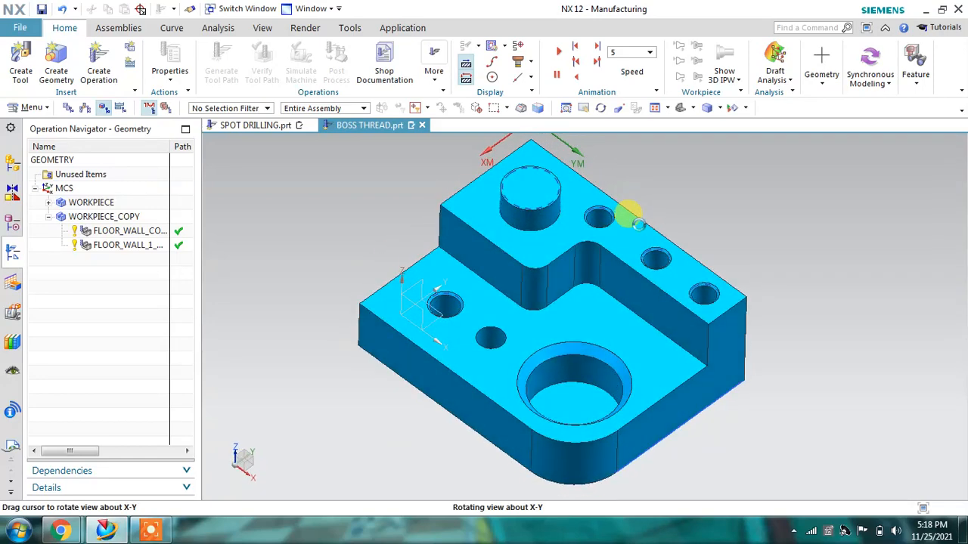
click(215, 33)
click(121, 45)
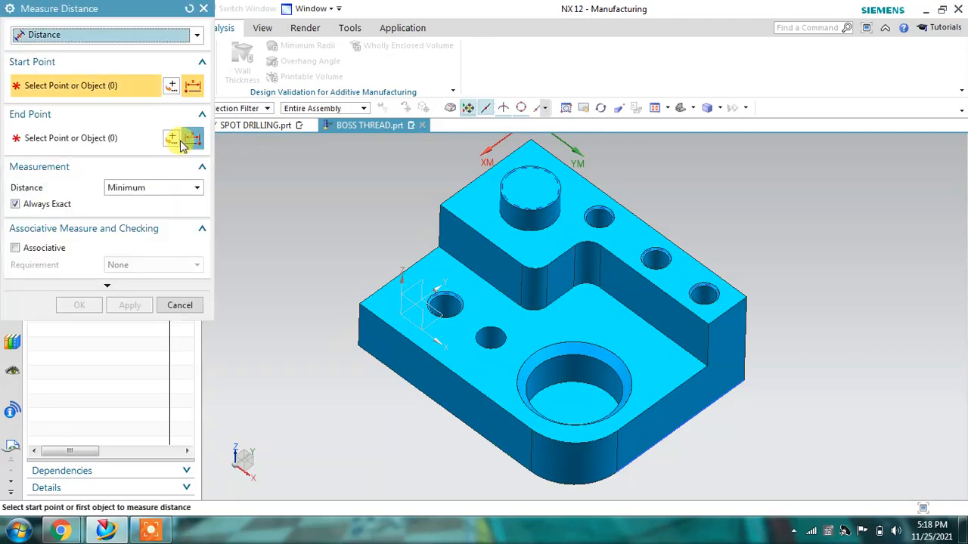
click(126, 34)
click(45, 122)
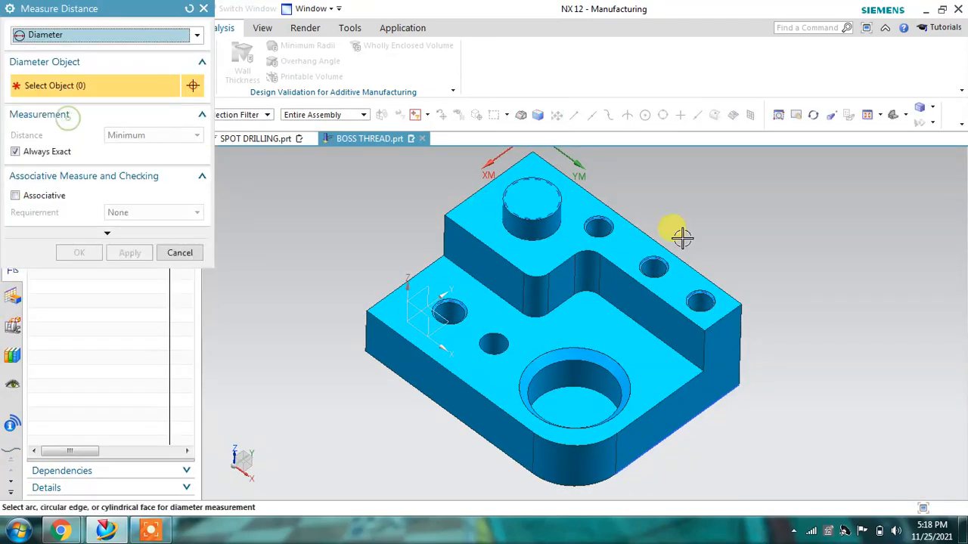
scroll(601, 219, up, 3)
click(597, 225)
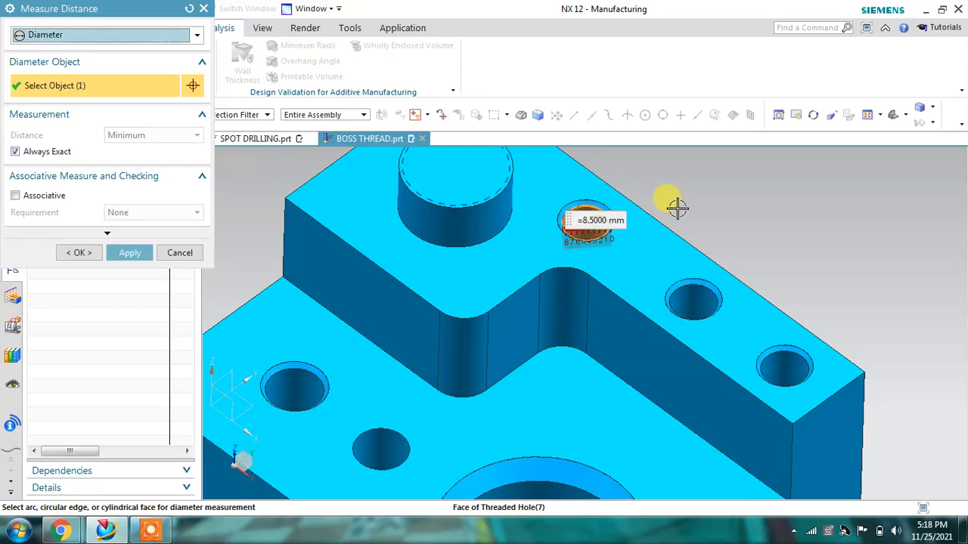
click(179, 254)
scroll(587, 309, down, 4)
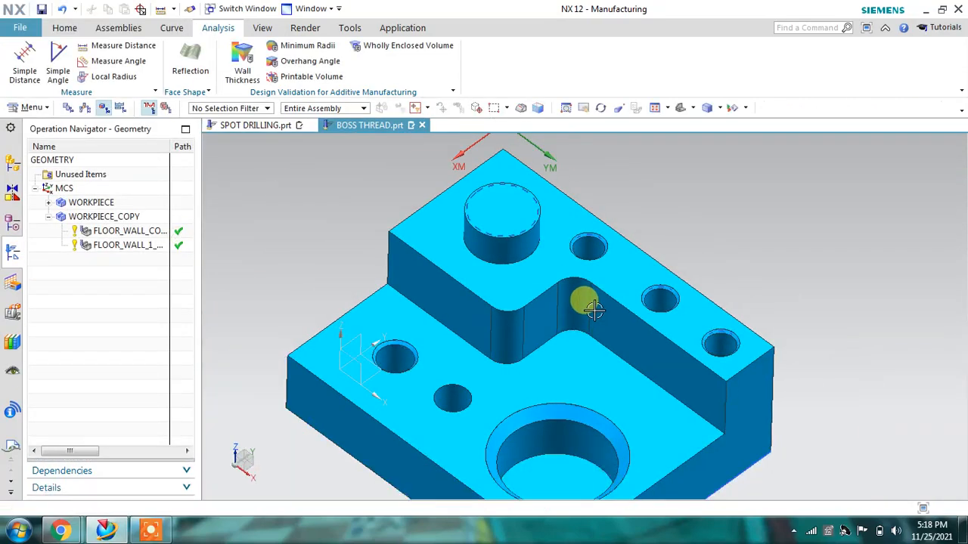
middle_drag(570, 313, 533, 264)
Step: Show the operations by machine tool and preview the STD_DRILL-8.5 tool
click(65, 28)
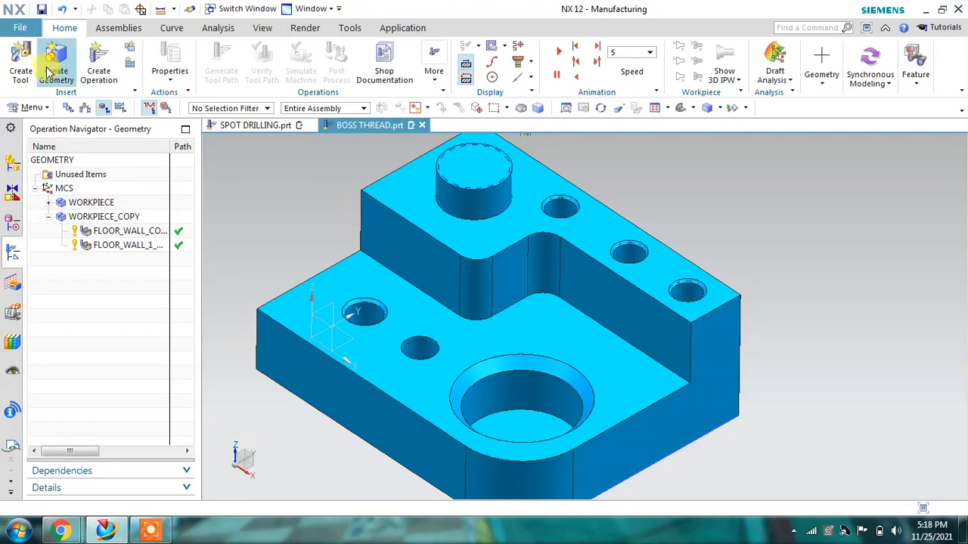
click(86, 108)
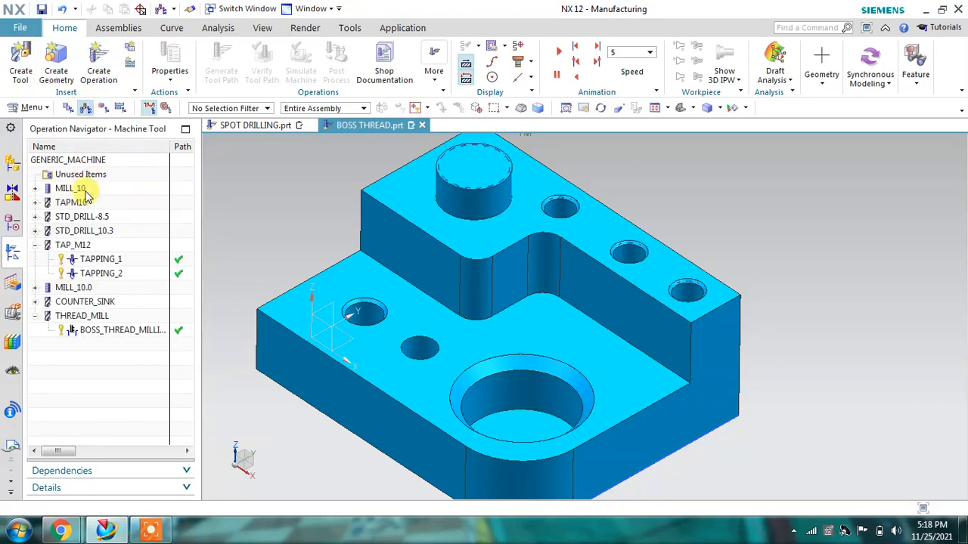
click(97, 217)
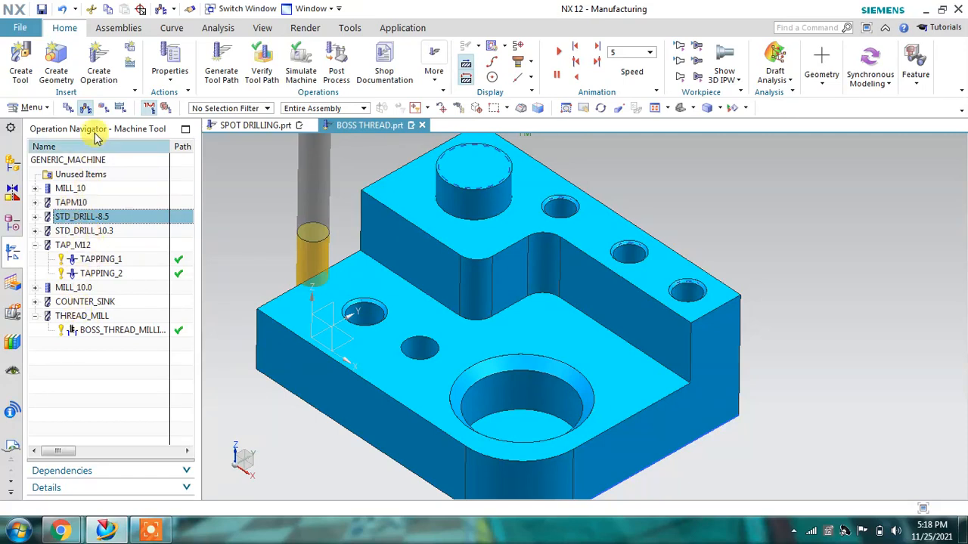
Step: Begin a new hole_making operation of subtype Spot Drilling and assign it to the SPOT_DRILL program
click(99, 68)
click(76, 49)
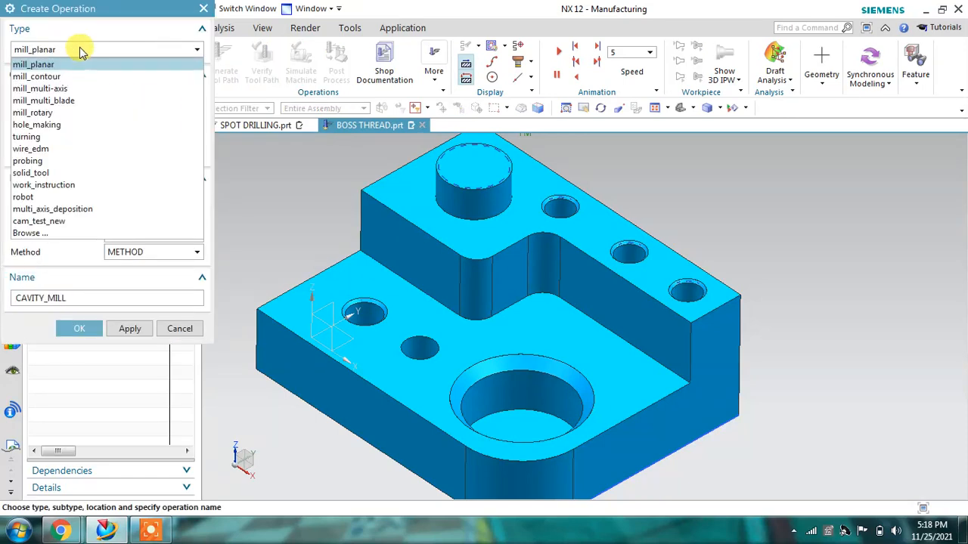
click(47, 121)
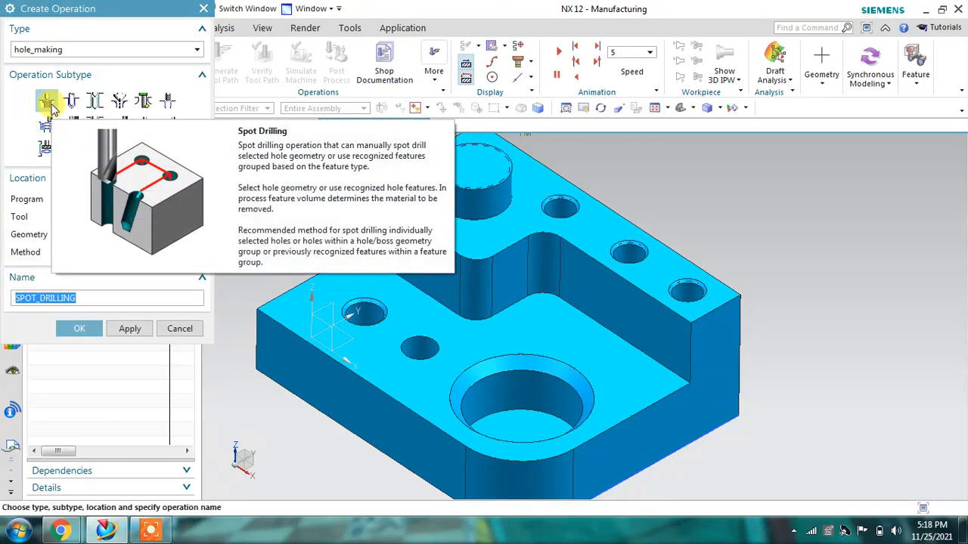
click(48, 104)
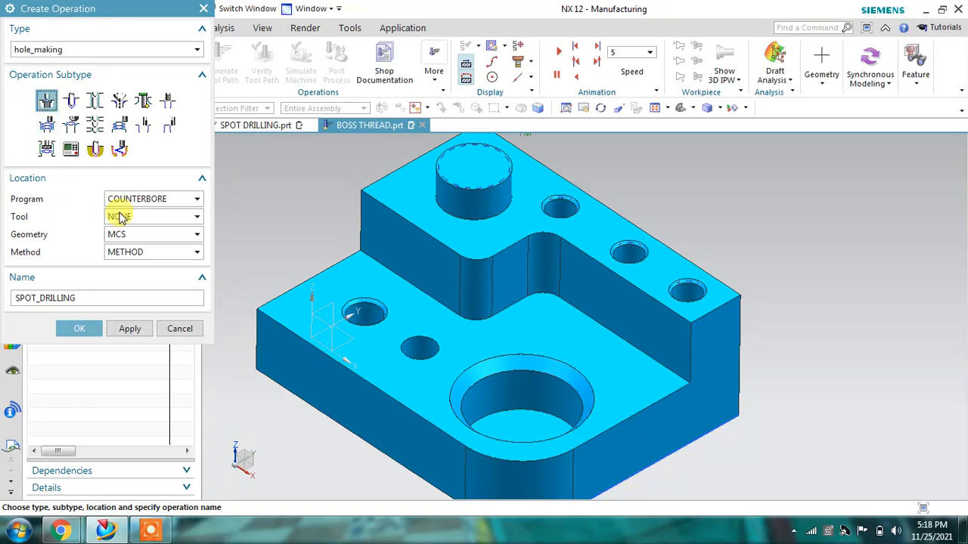
click(157, 201)
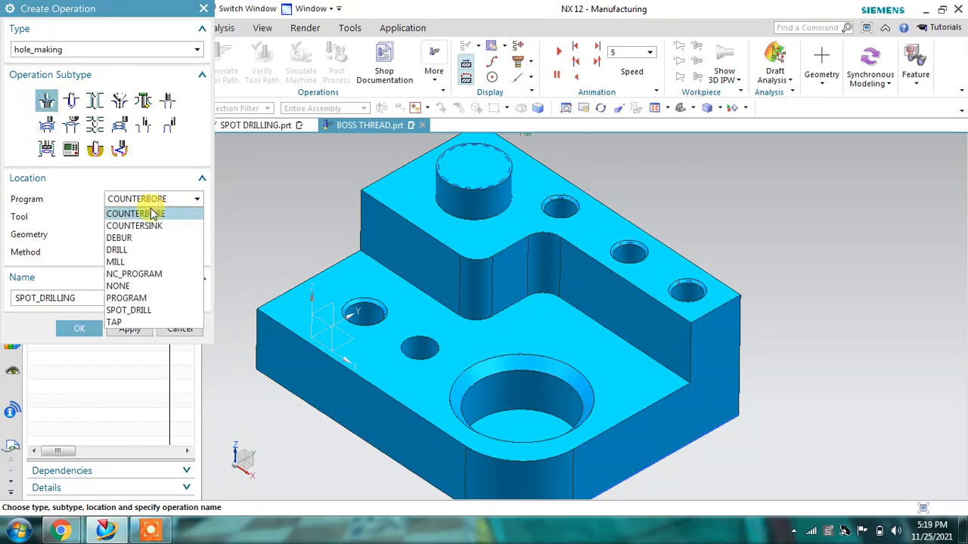
click(140, 310)
Step: Create the spot drilling operation with tool NONE, geometry WORKPIECE_COPY and method DRILL_METHOD
click(139, 217)
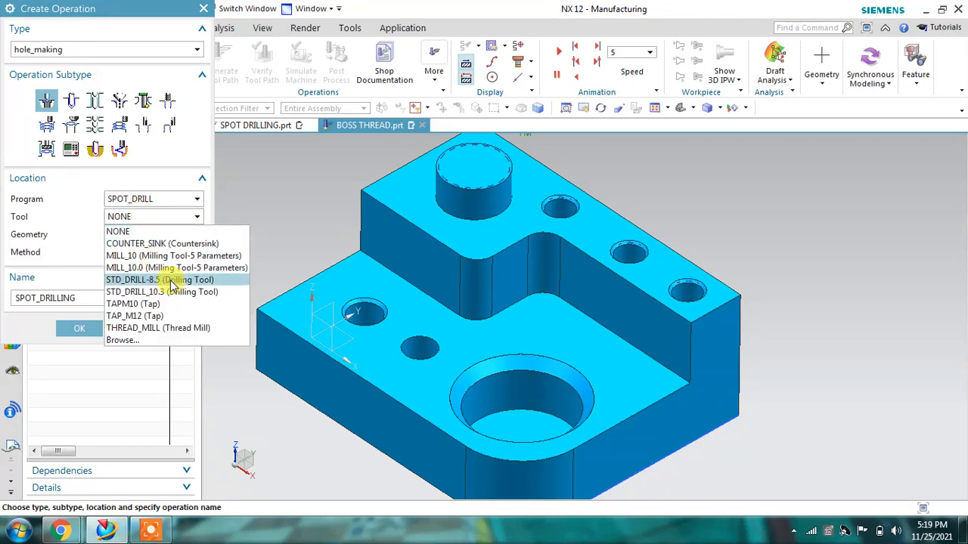
click(82, 242)
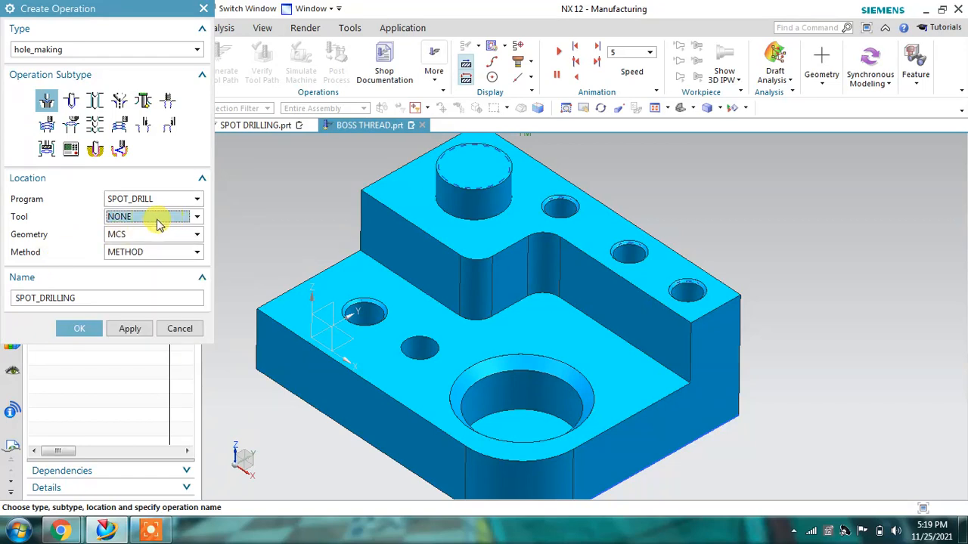
click(136, 238)
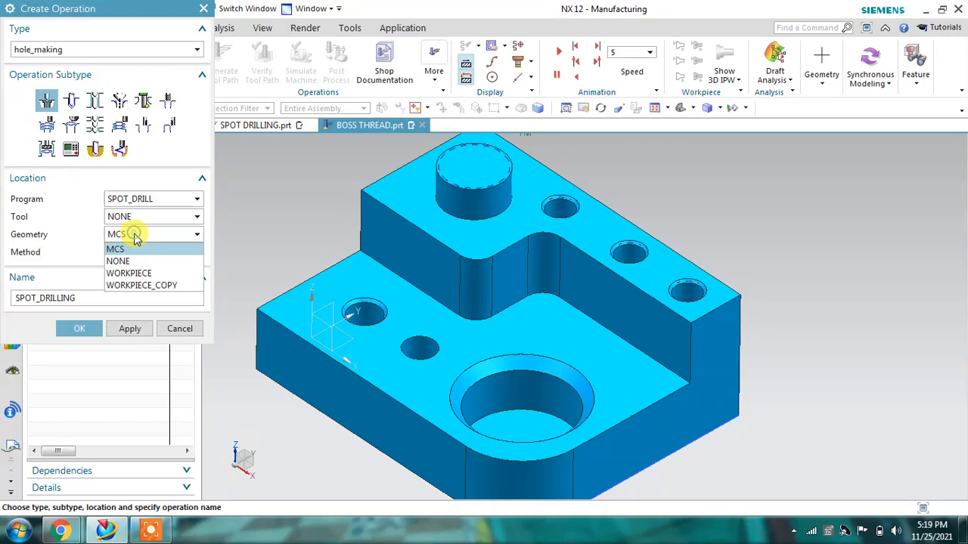
click(136, 286)
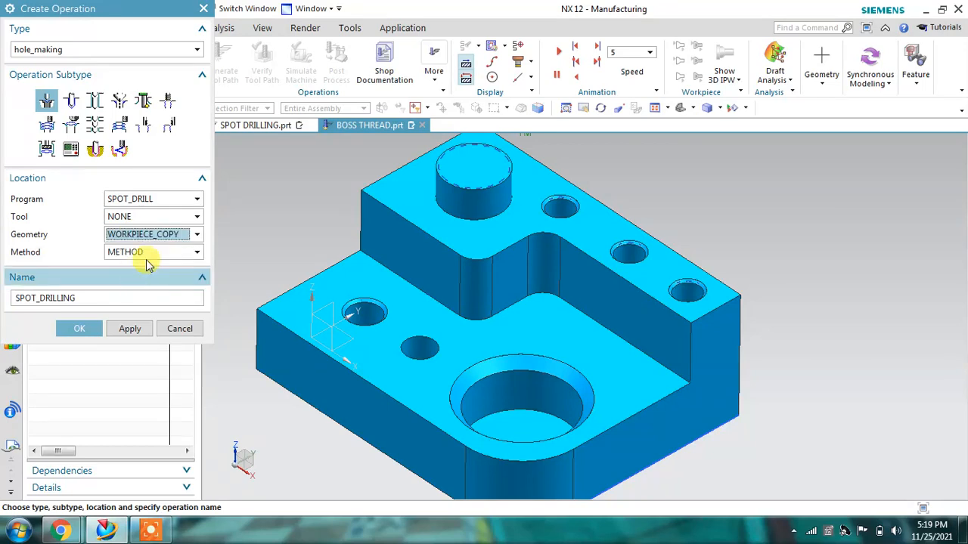
click(155, 252)
click(136, 264)
click(80, 329)
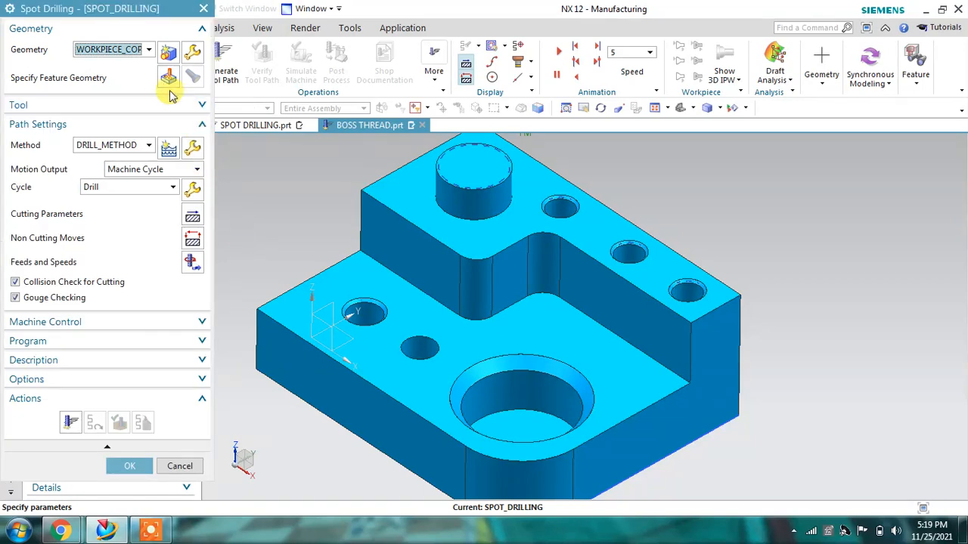
Step: Specify the three upper-step holes and the two small lower-step holes as the spot drilling feature geometry
click(167, 79)
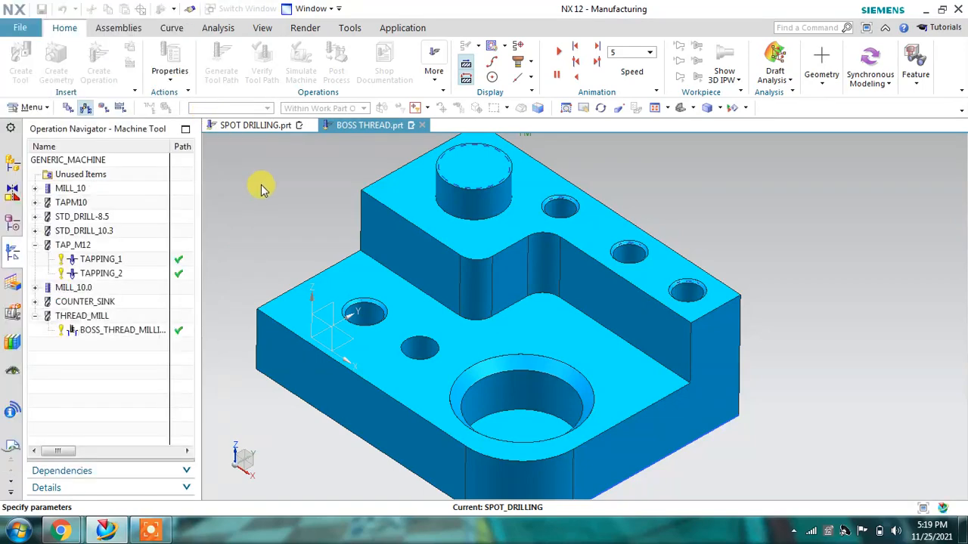
click(562, 210)
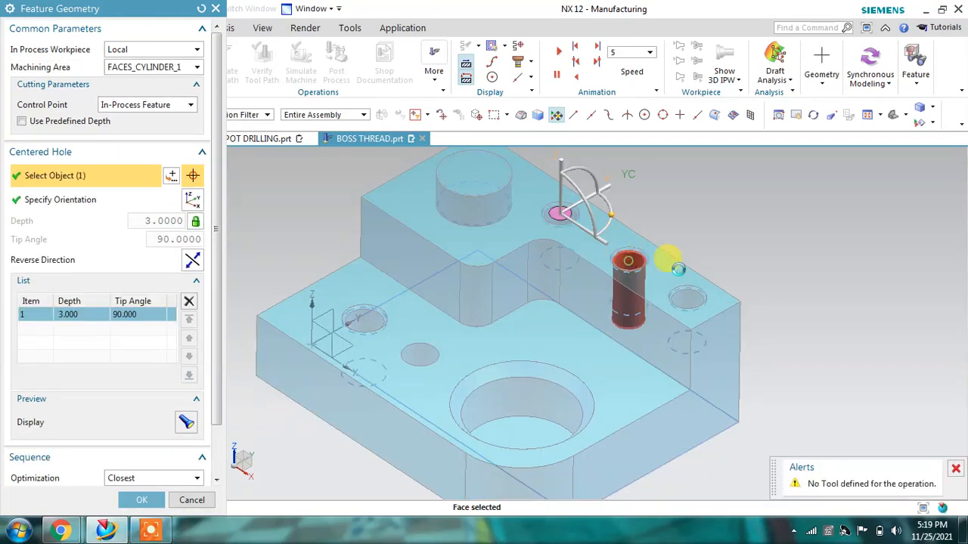
click(629, 259)
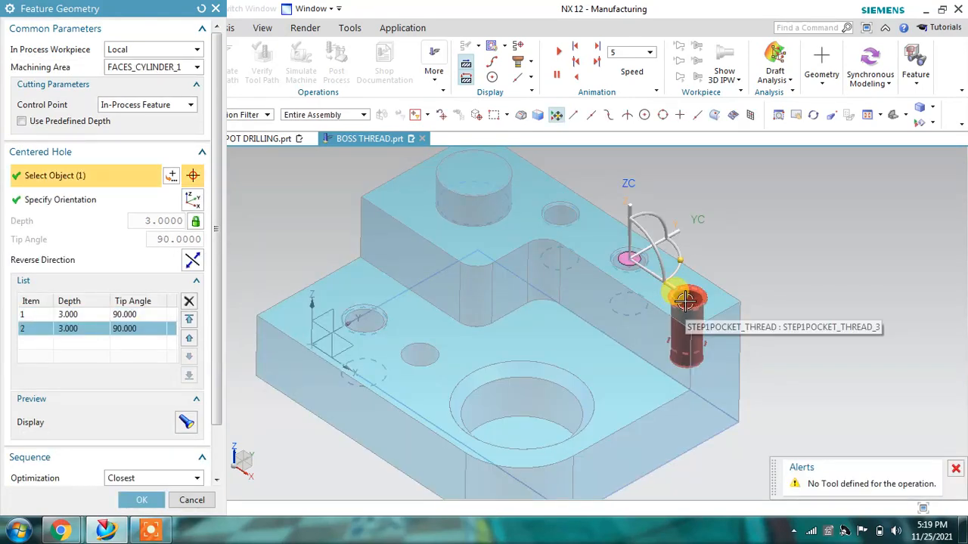
click(681, 301)
click(374, 313)
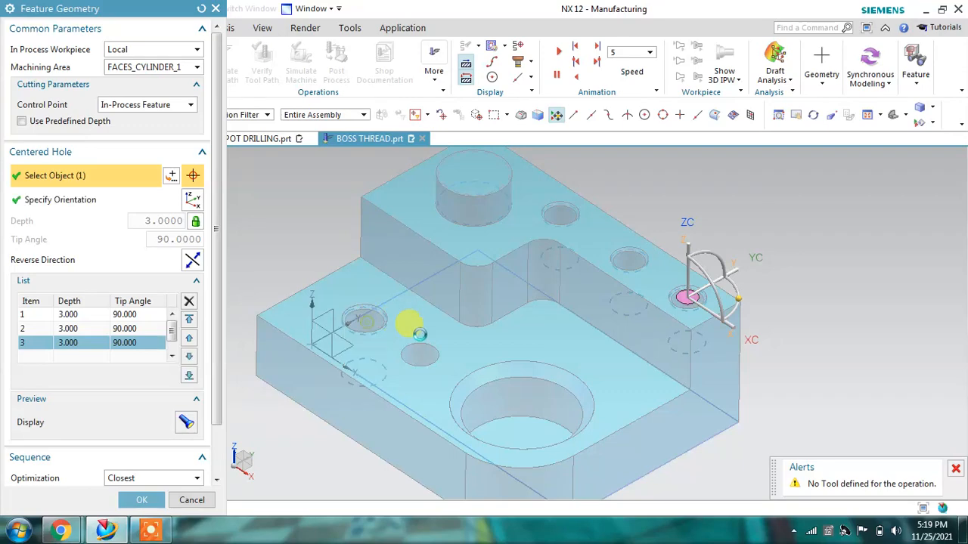
click(422, 353)
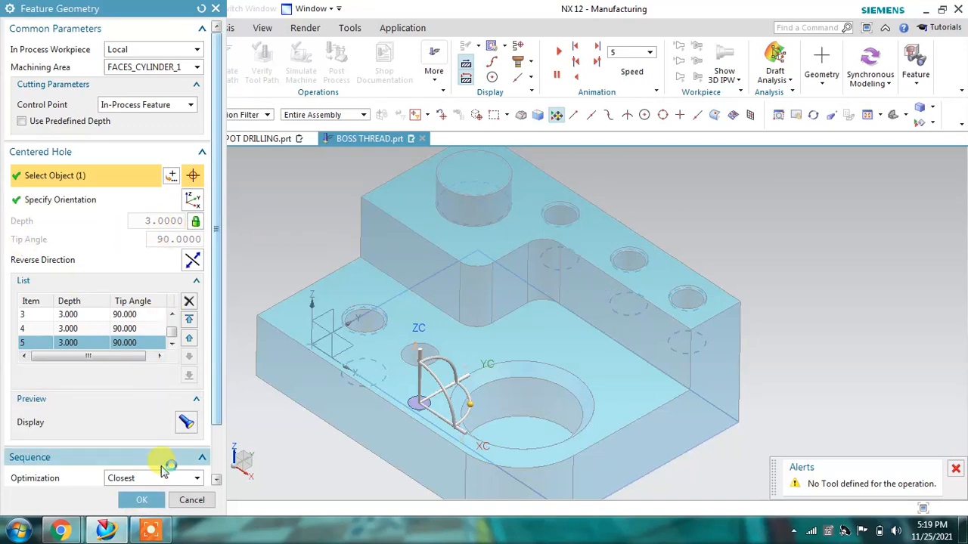
click(141, 501)
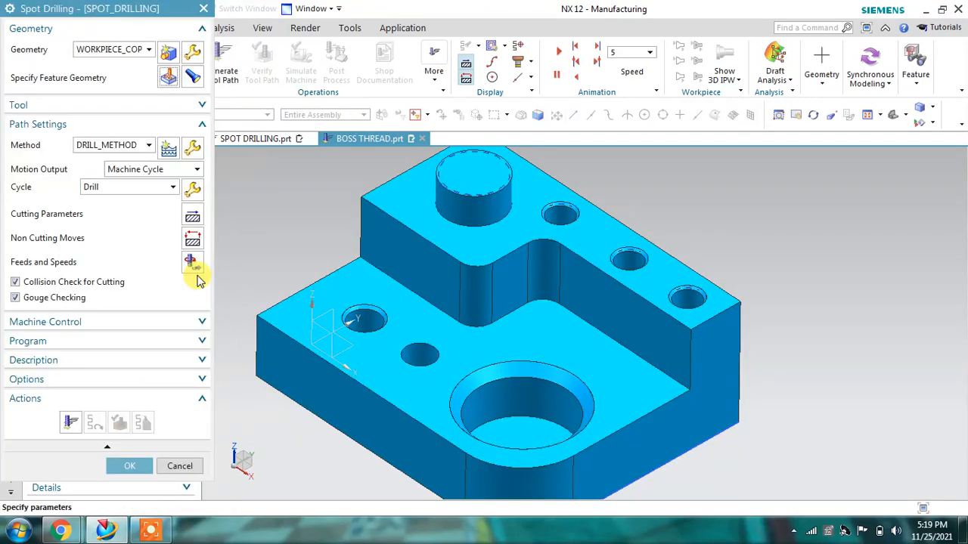
Step: Create a new spot drill tool named SPOT_DRILL under GENERIC_MACHINE for the spot drilling operation
click(152, 112)
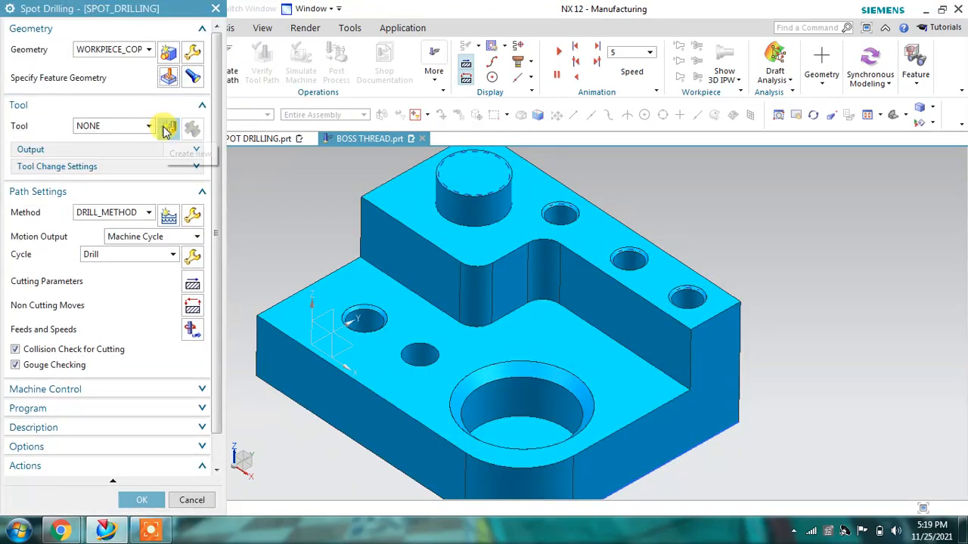
click(168, 125)
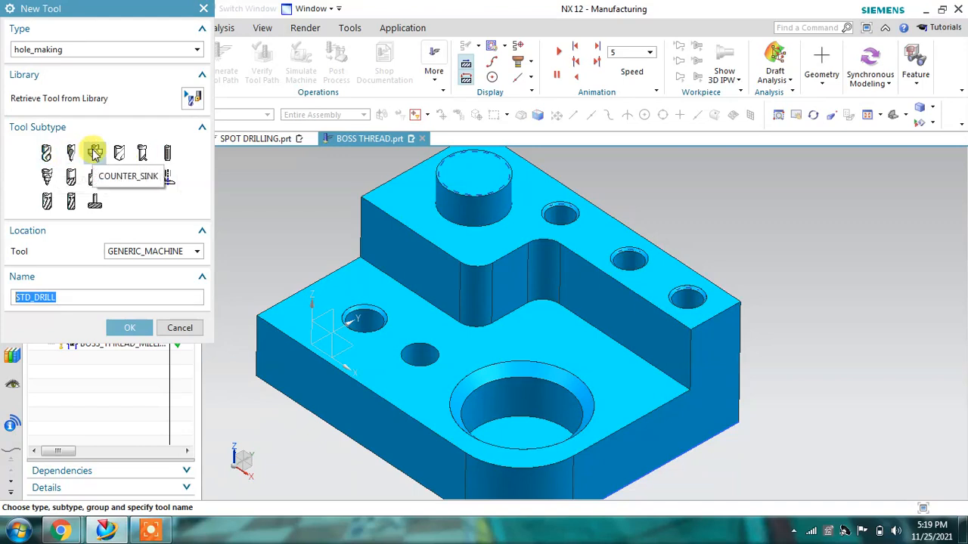
click(118, 154)
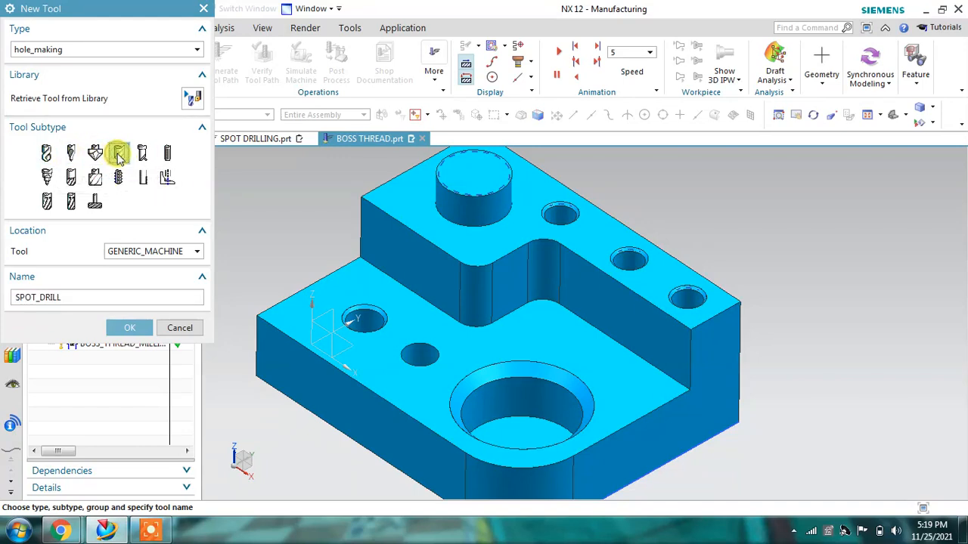
click(133, 329)
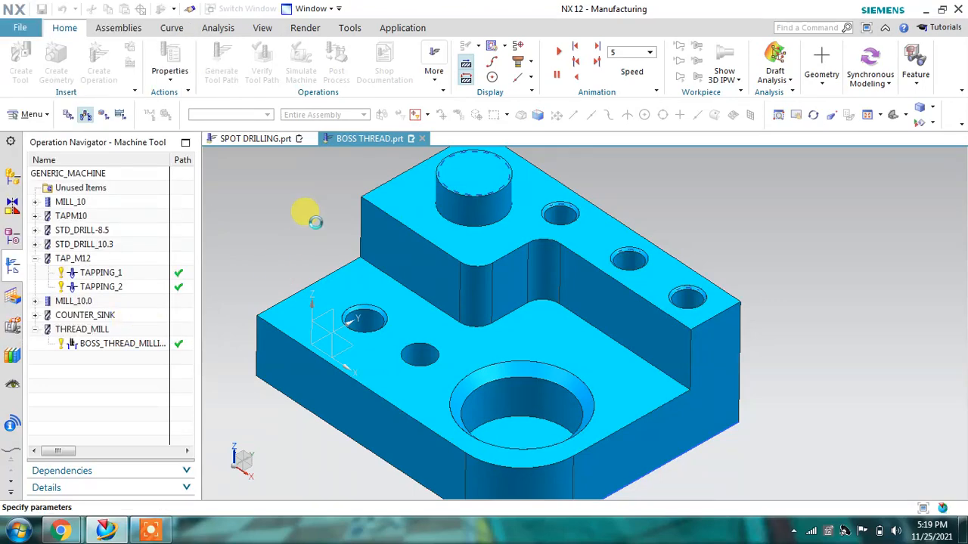
Step: Preview the spot drill at the upper hole nearest the boss and accept its 10 mm diameter and 90° point angle
click(567, 211)
middle_drag(663, 205, 639, 198)
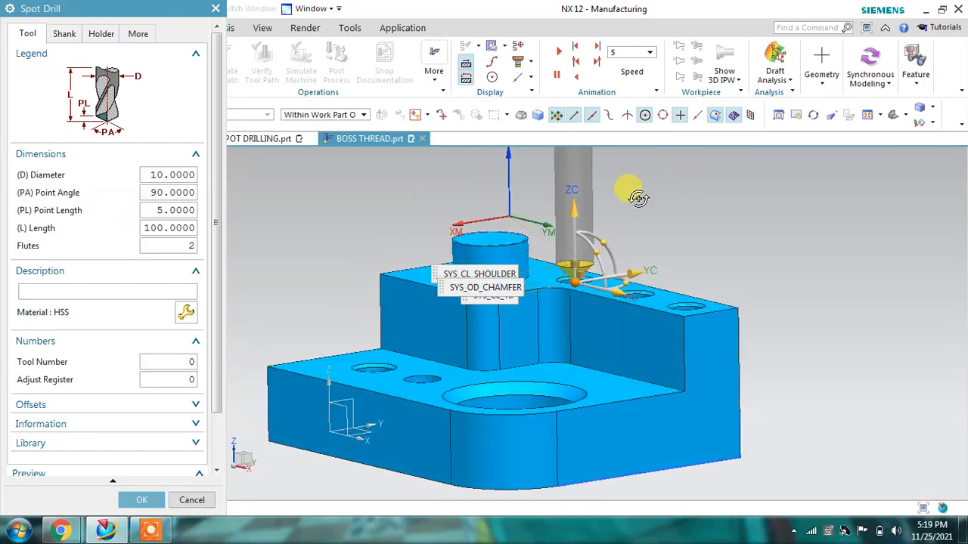
scroll(620, 227, down, 5)
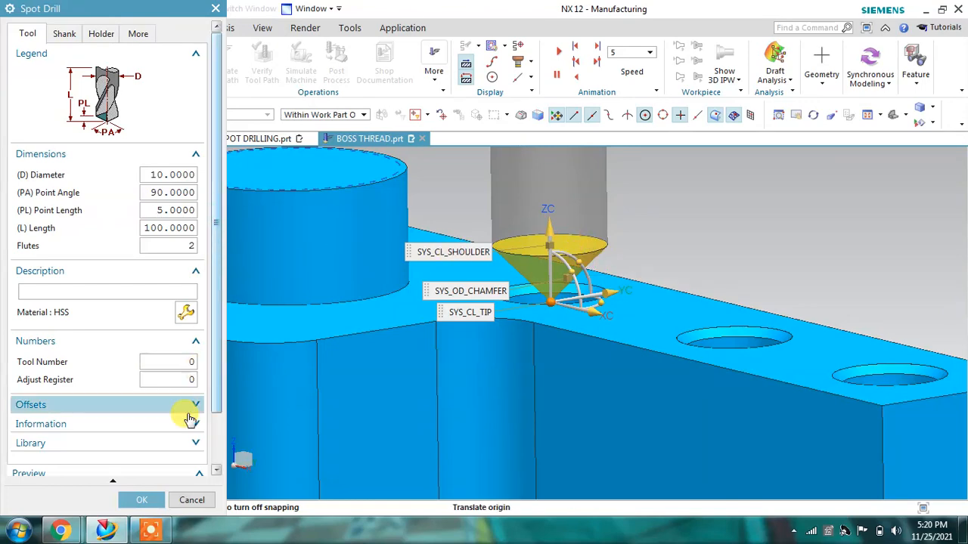
click(134, 505)
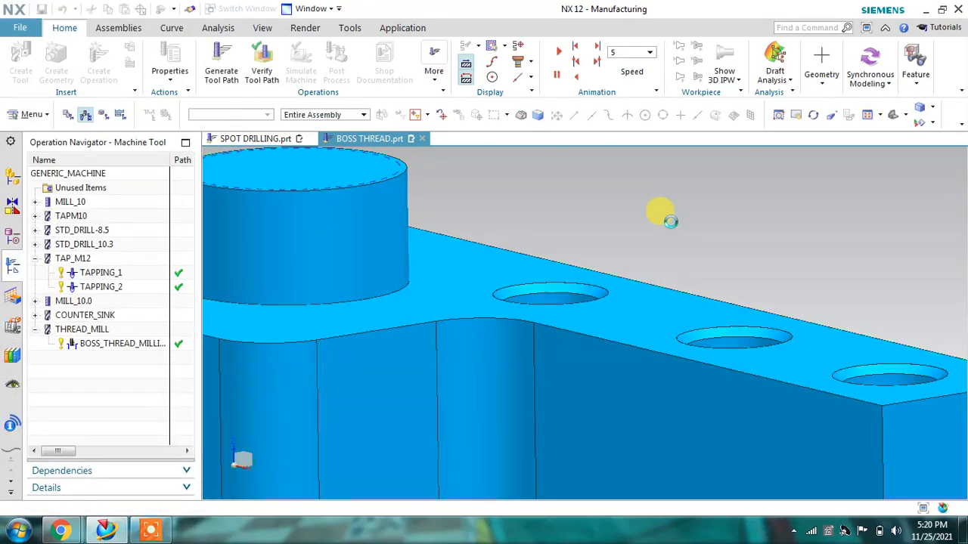
scroll(624, 223, down, 6)
middle_drag(624, 221, 626, 233)
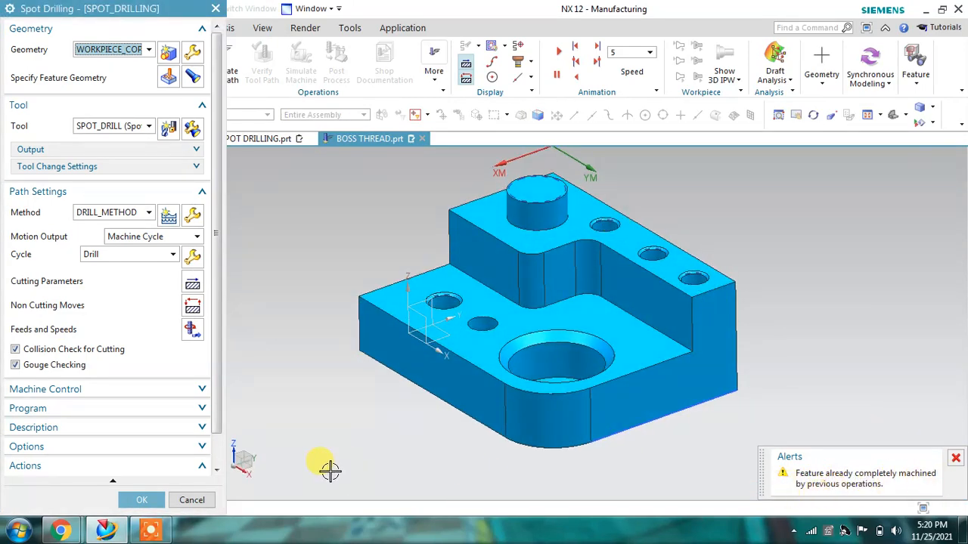
Step: Accept the spot drilling operation and delete the nine operations from DRILLING through BOSS_THREAD_MILLING under the original WORKPIECE
click(132, 500)
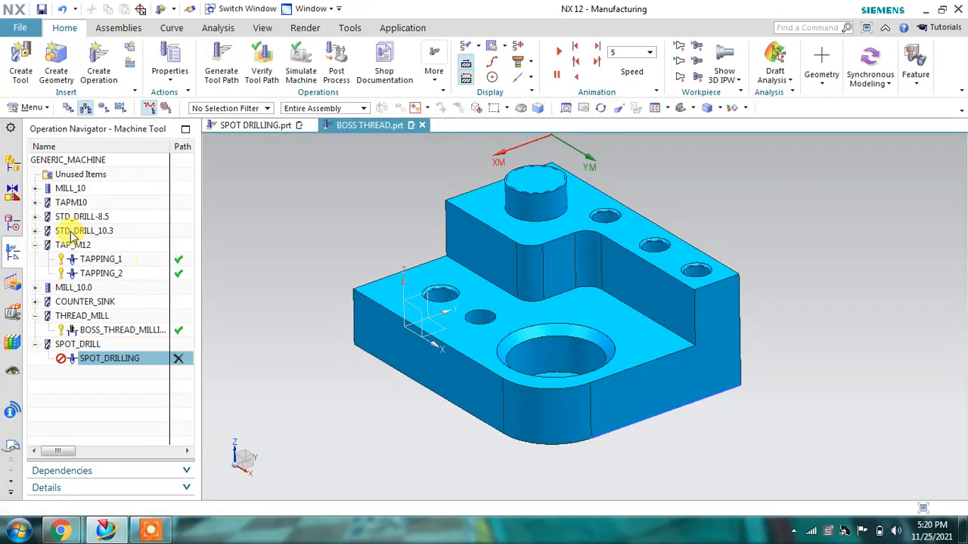
click(105, 108)
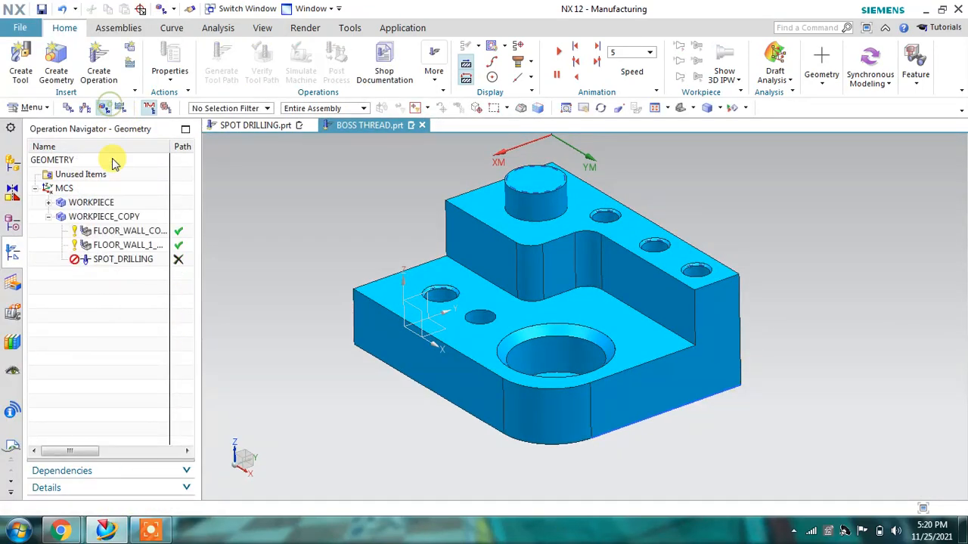
click(49, 202)
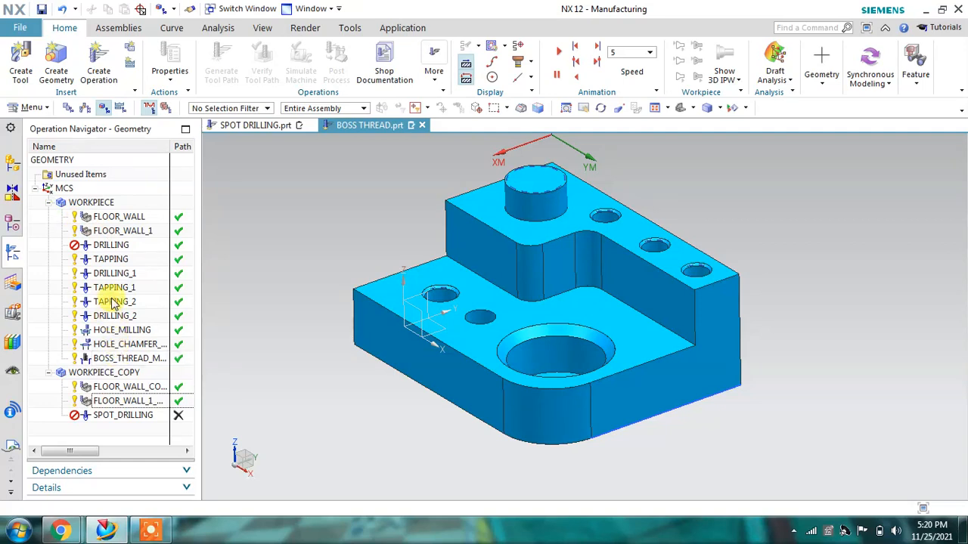
click(111, 246)
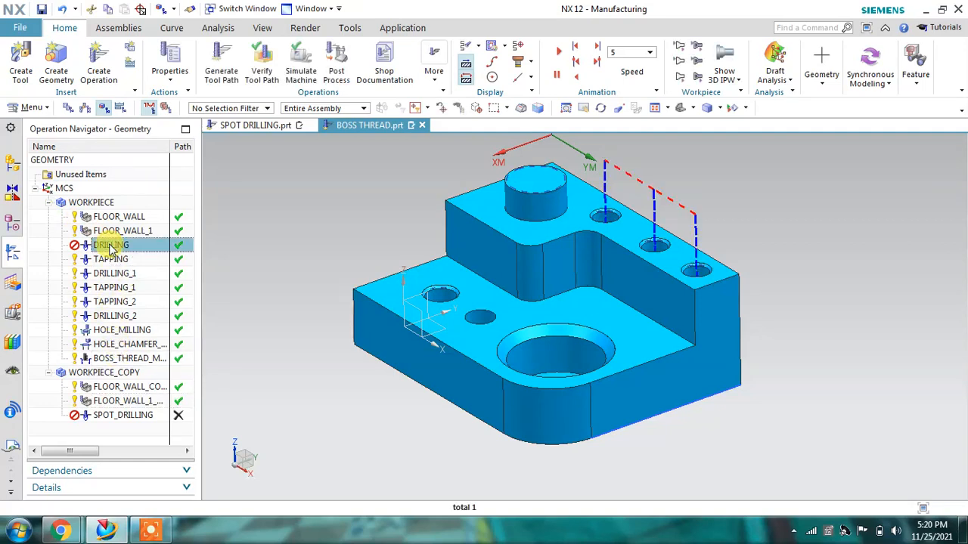
shift+click(110, 361)
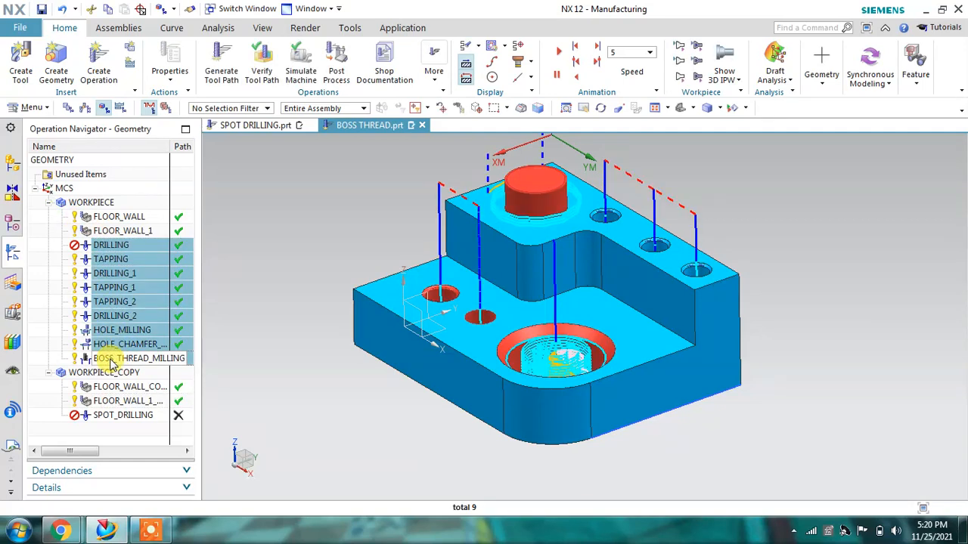
right_click(111, 360)
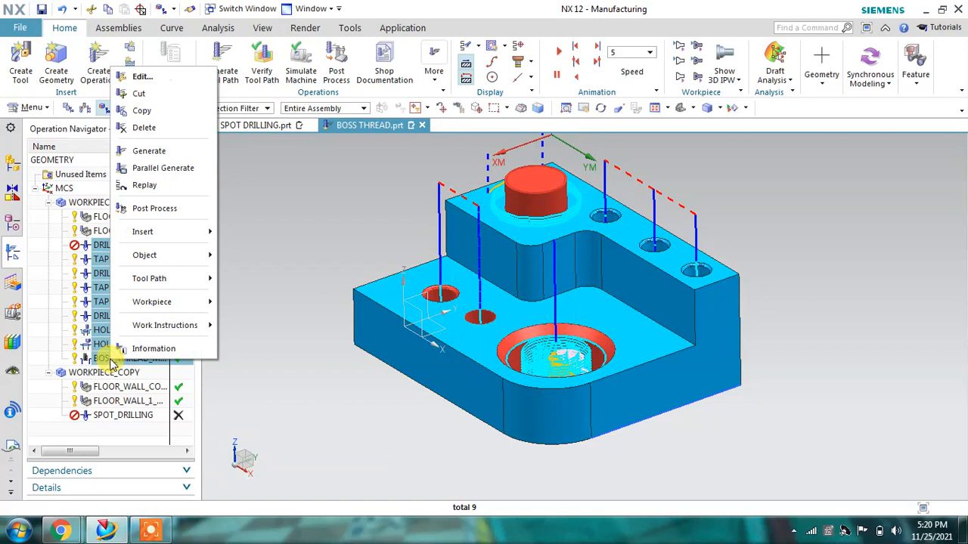
click(156, 129)
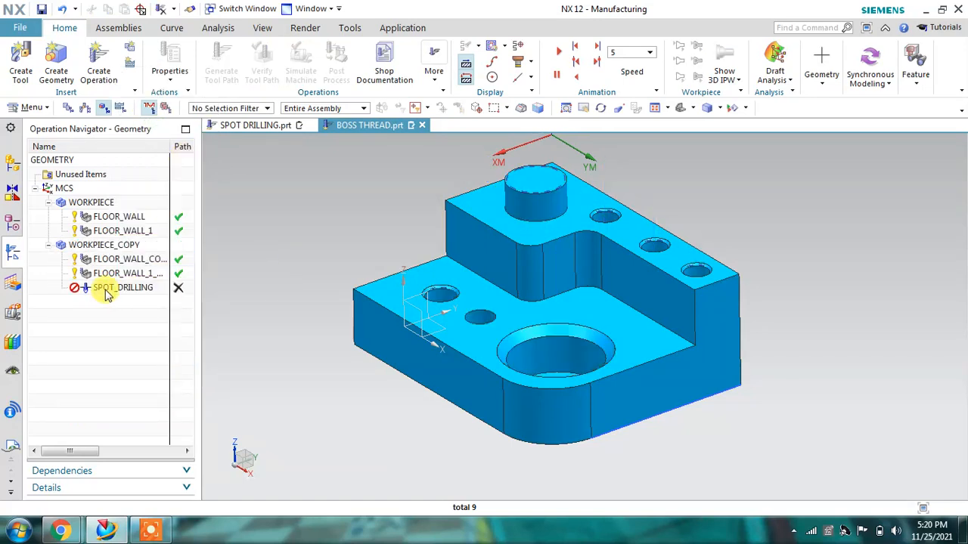
Step: Generate the tool path for the SPOT_DRILLING operation
click(113, 288)
click(221, 70)
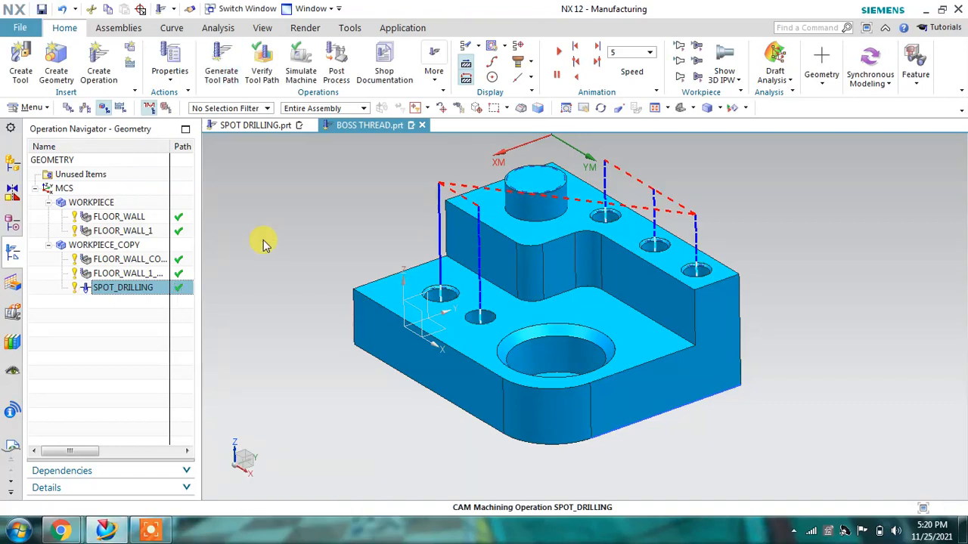
Step: Verify the spot drilling tool path by replaying it step by step and in full, and examine the path over the holes
click(262, 67)
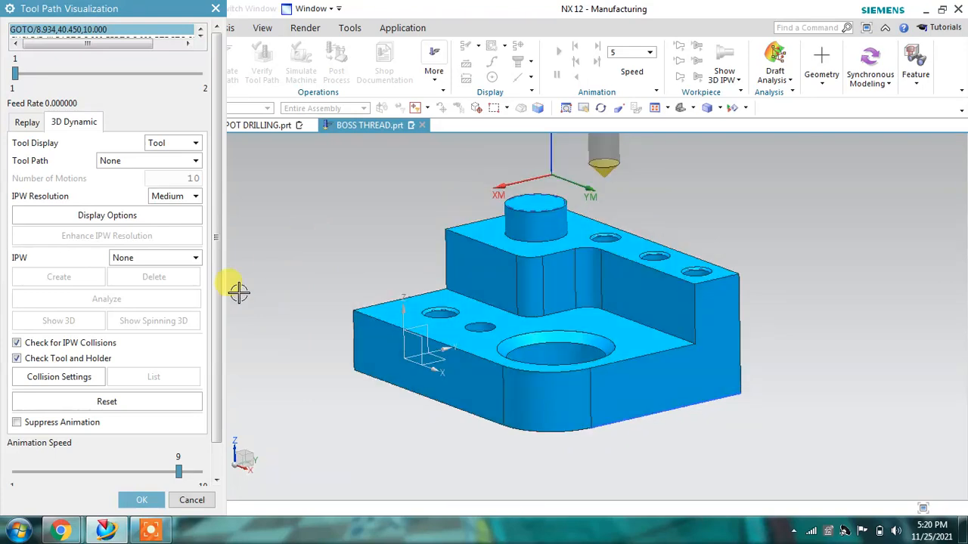
click(28, 122)
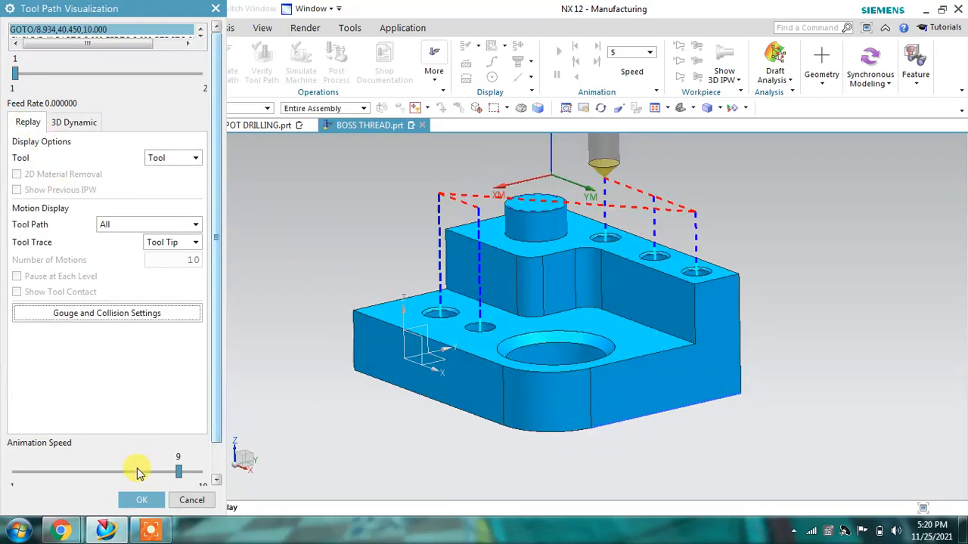
scroll(138, 472, down, 1)
click(158, 438)
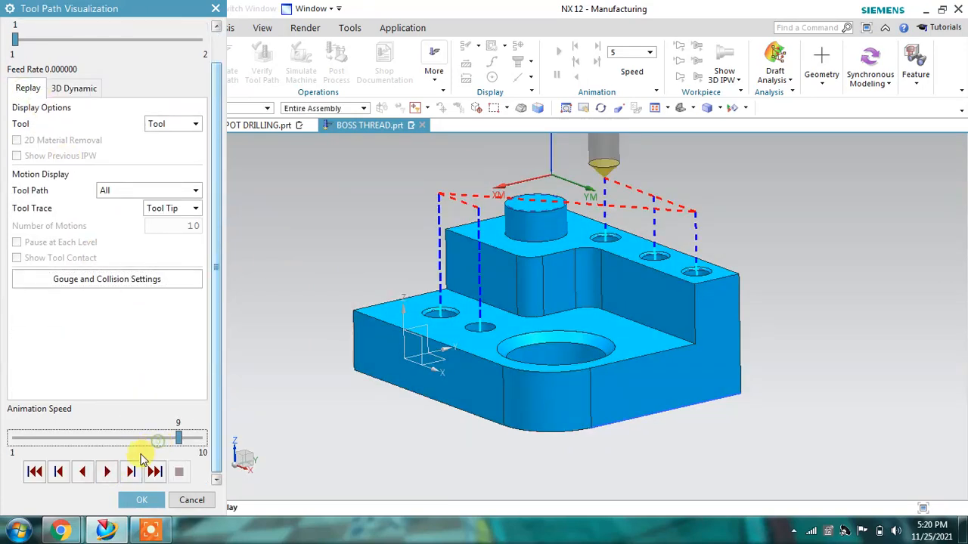
click(133, 470)
click(135, 472)
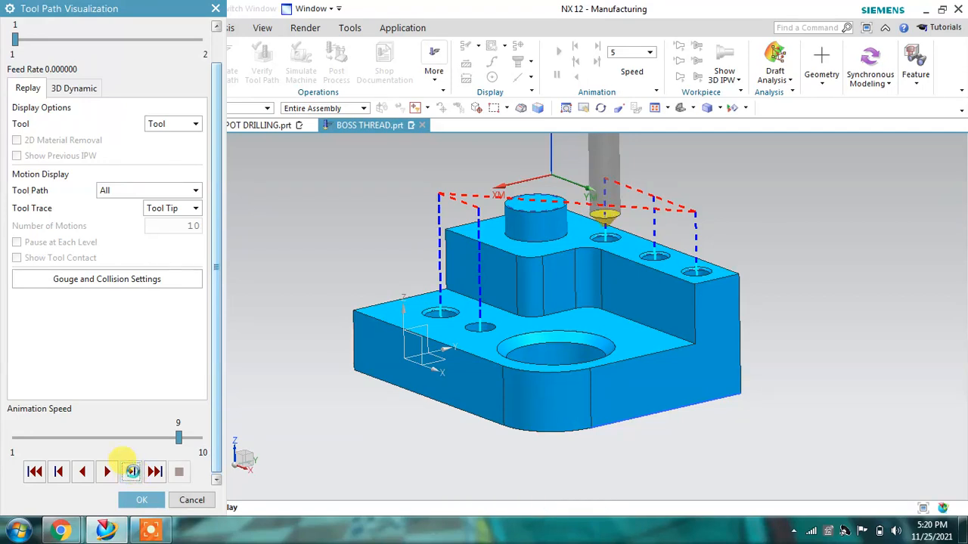
click(132, 471)
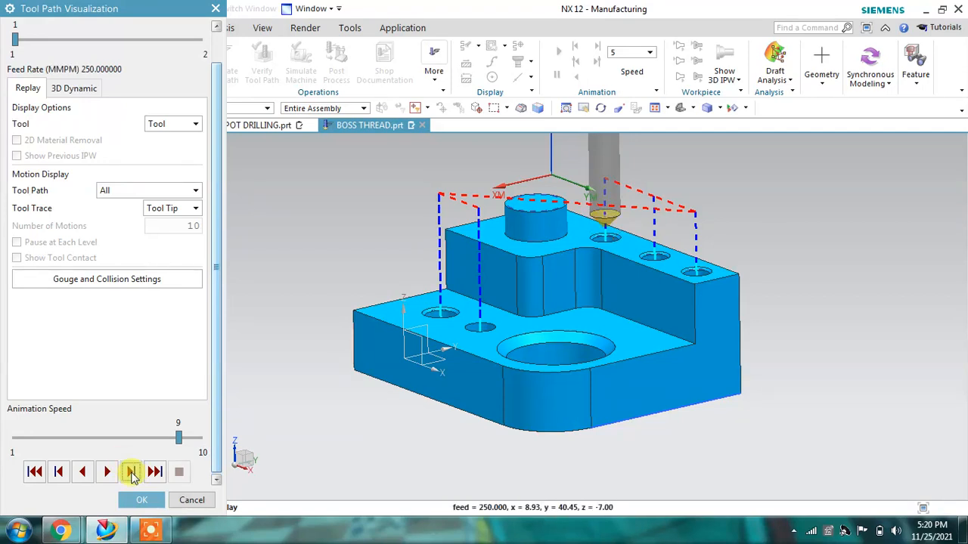
click(131, 471)
click(131, 472)
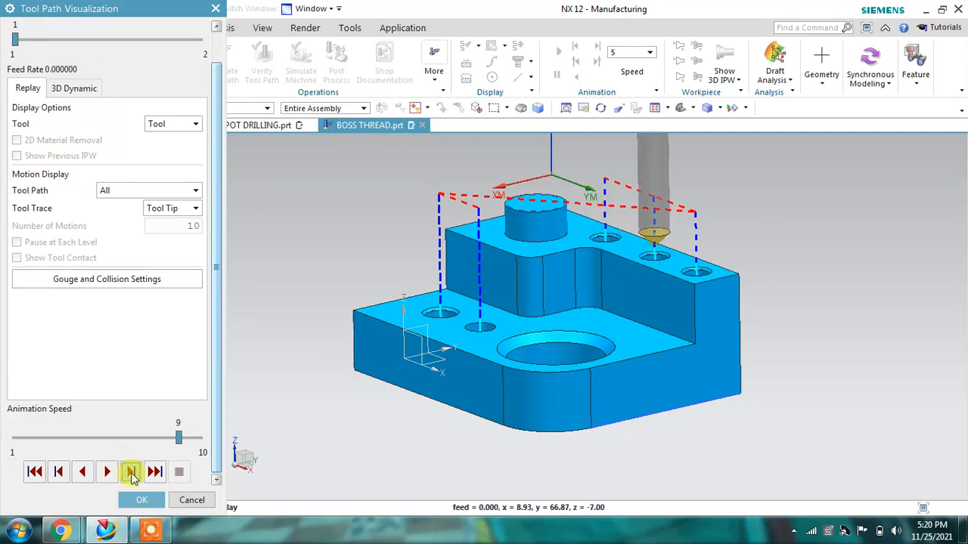
click(132, 472)
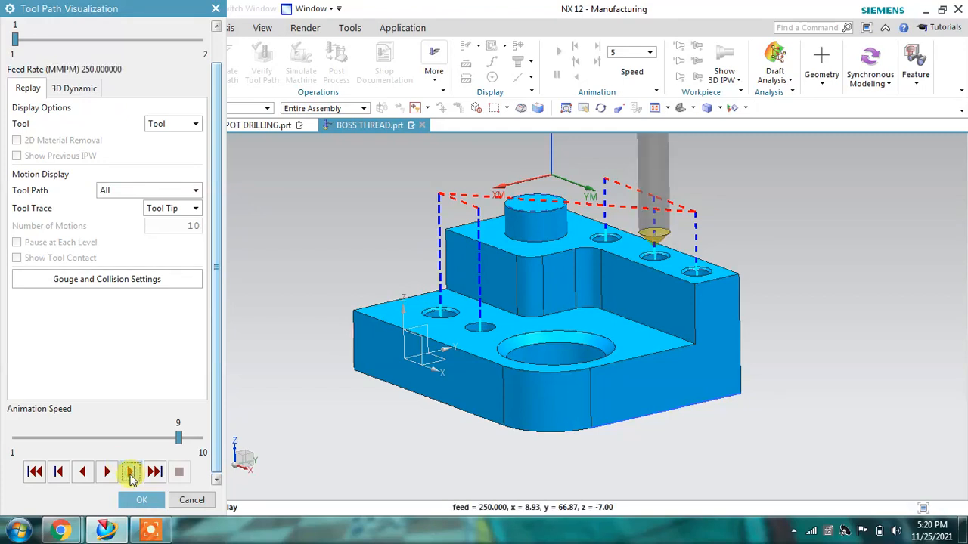
click(107, 472)
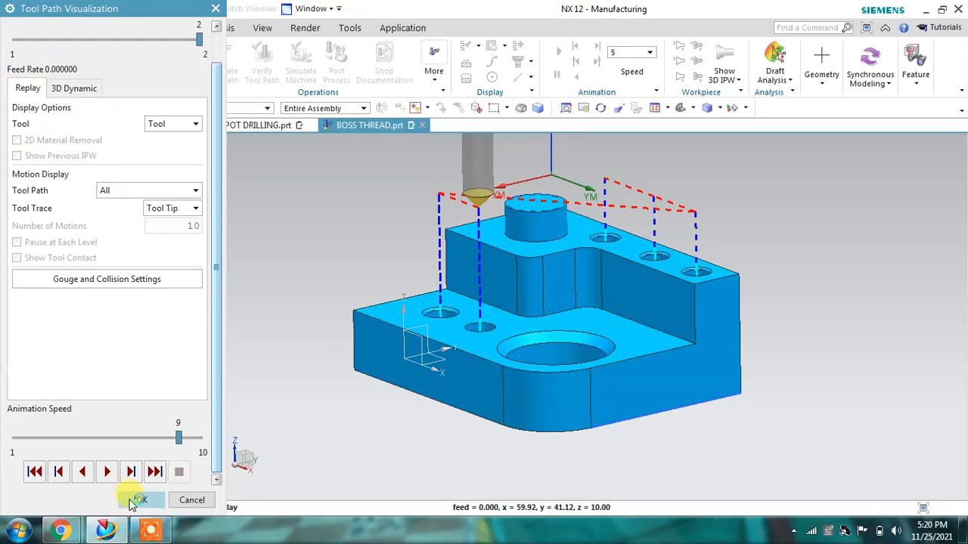
click(137, 500)
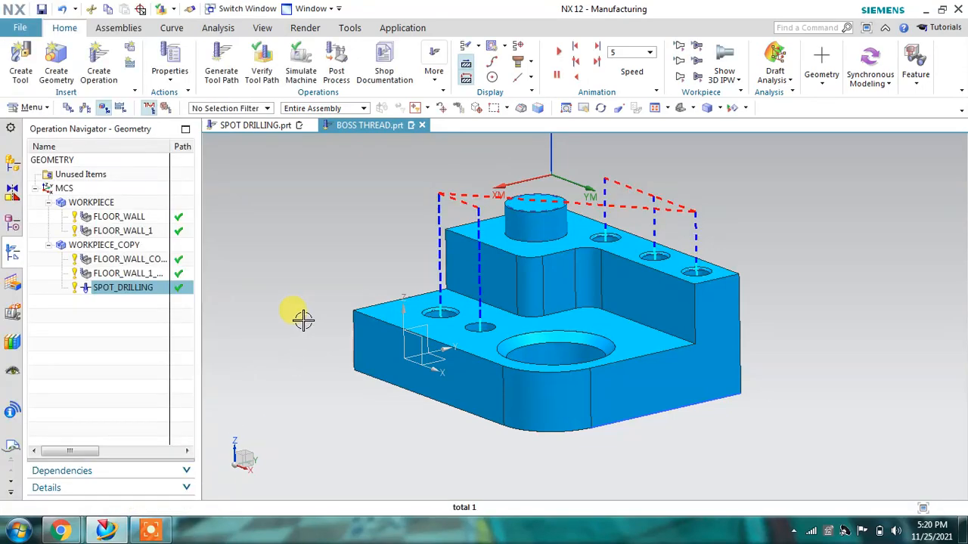
mouse_move(302, 320)
middle_down()
mouse_move(298, 356)
mouse_move(303, 335)
middle_up()
scroll(743, 267, up, 1)
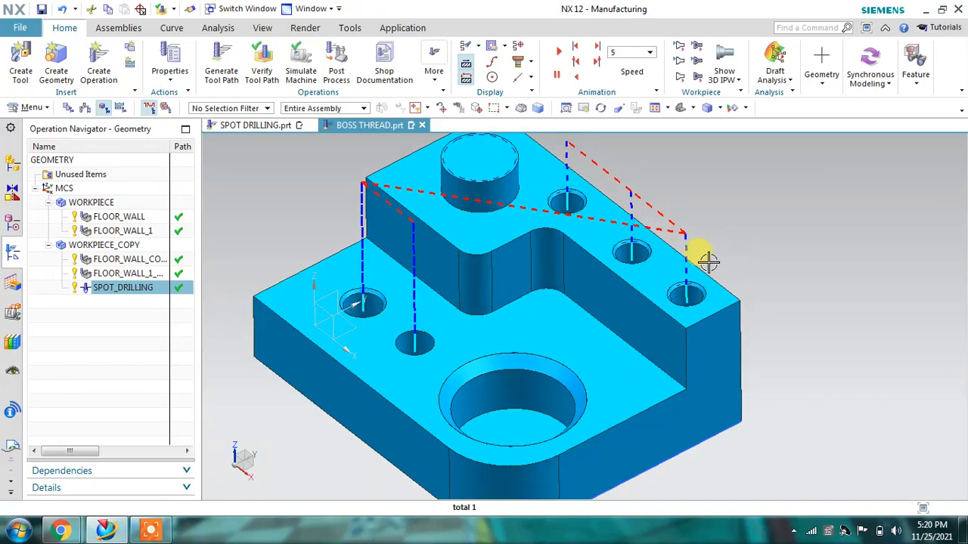
click(250, 174)
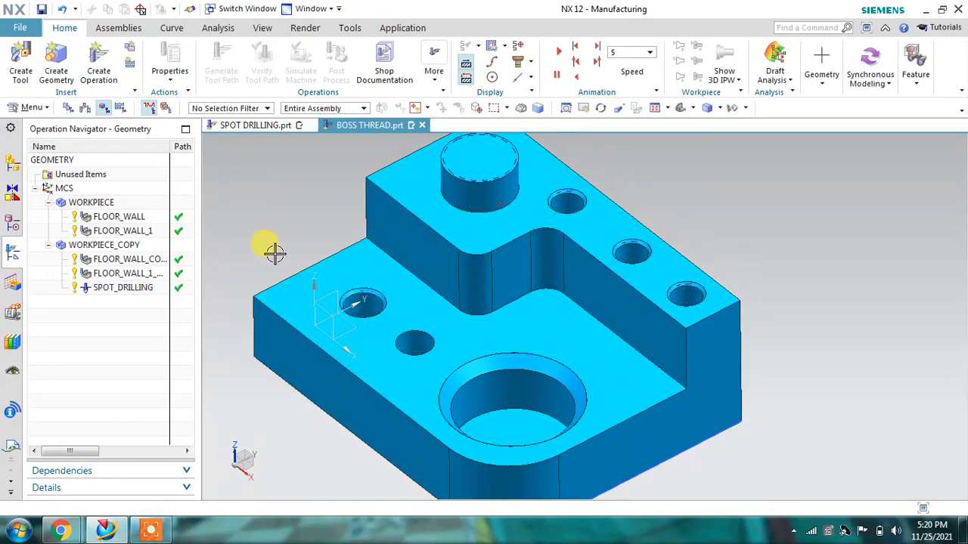
Step: Create a hole_making drilling operation named DRILLING in program DRILL with tool STD_DRILL-8.5, geometry WORKPIECE_COPY and method DRILL_METHOD
click(99, 64)
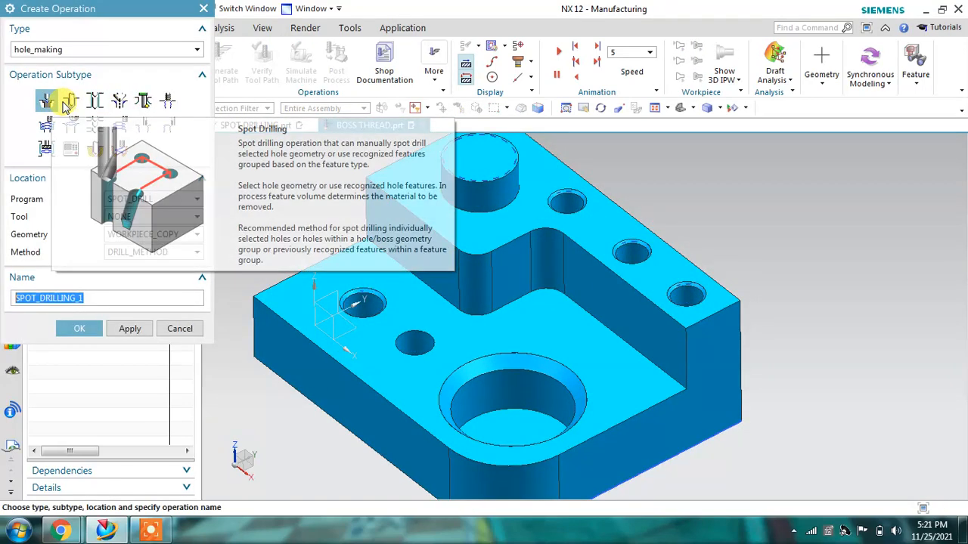
click(70, 100)
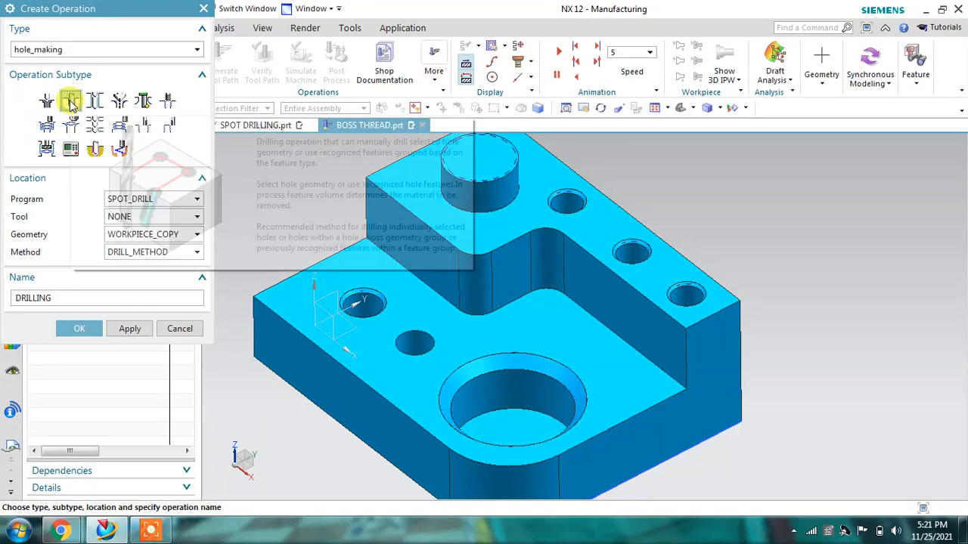
click(149, 199)
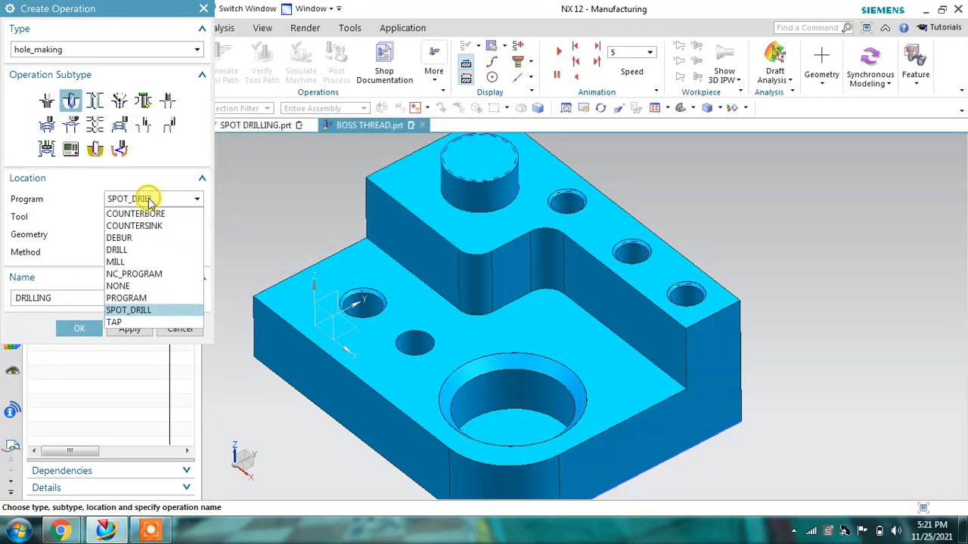
click(122, 249)
click(134, 217)
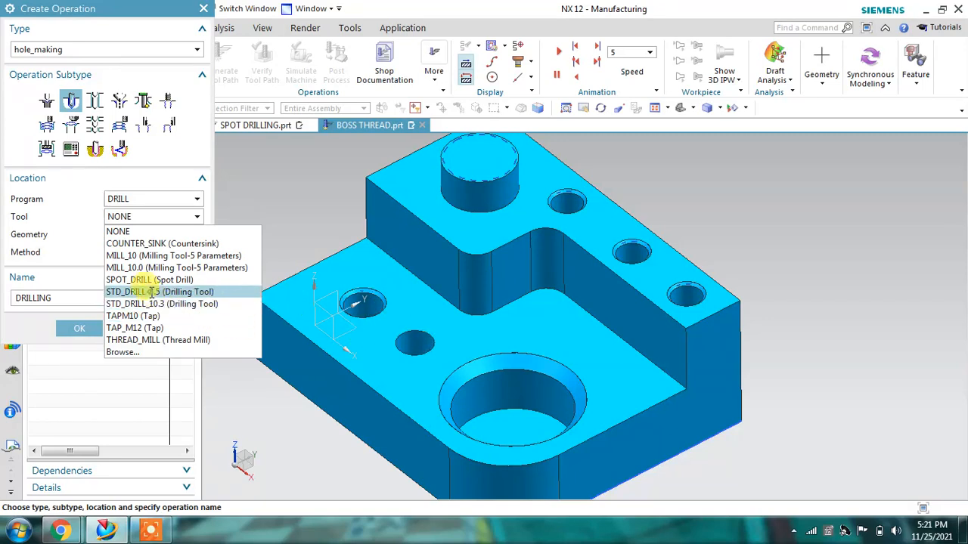
click(151, 292)
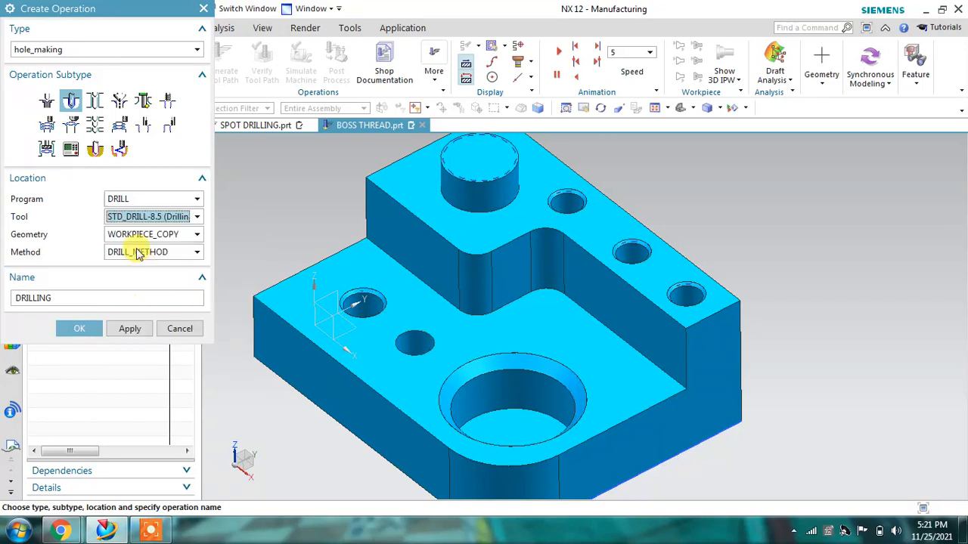
click(89, 329)
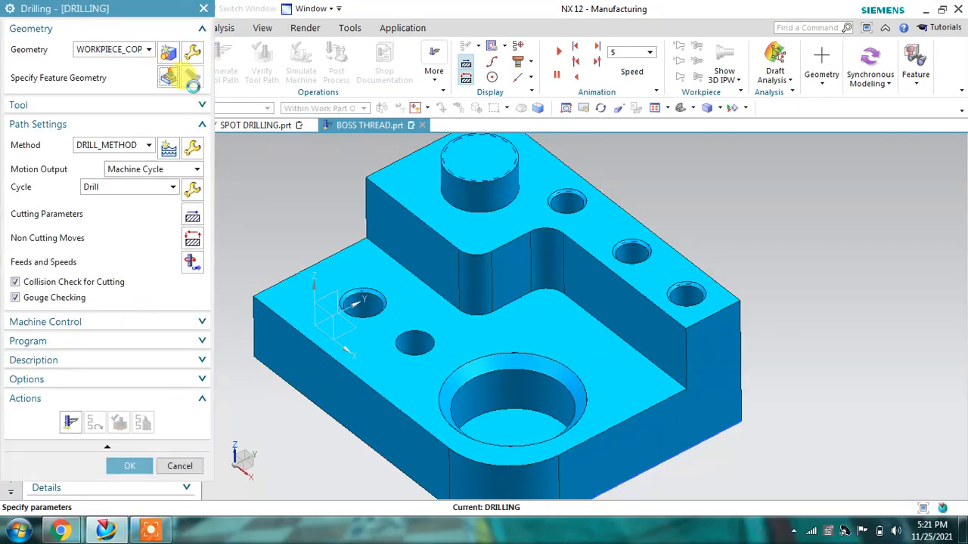
Step: Specify the three holes on the upper step as the drilling operation's feature geometry
click(192, 78)
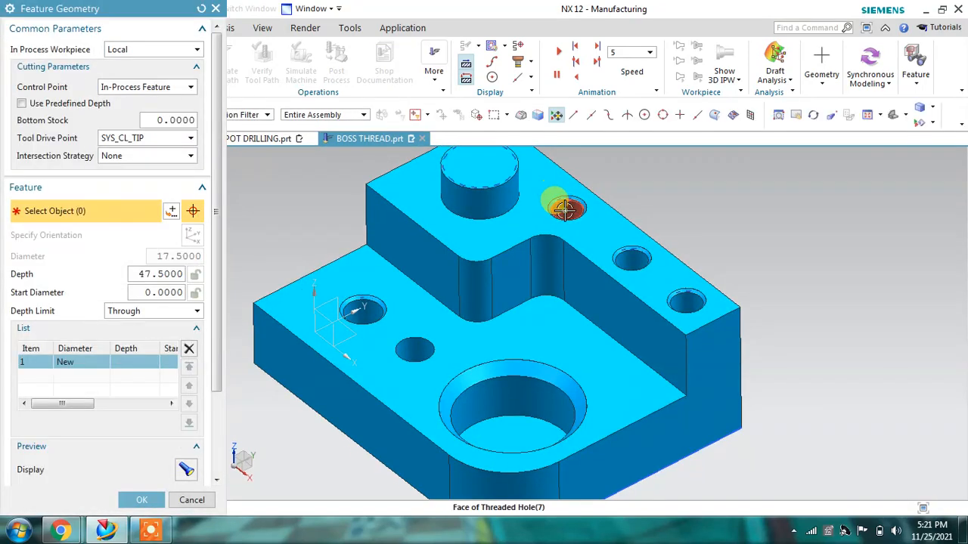
click(564, 209)
click(632, 262)
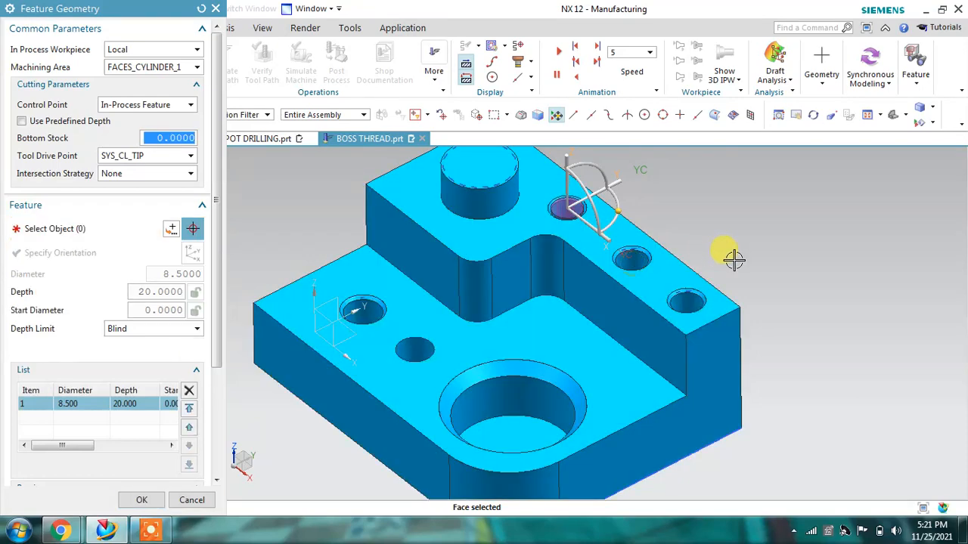
click(707, 279)
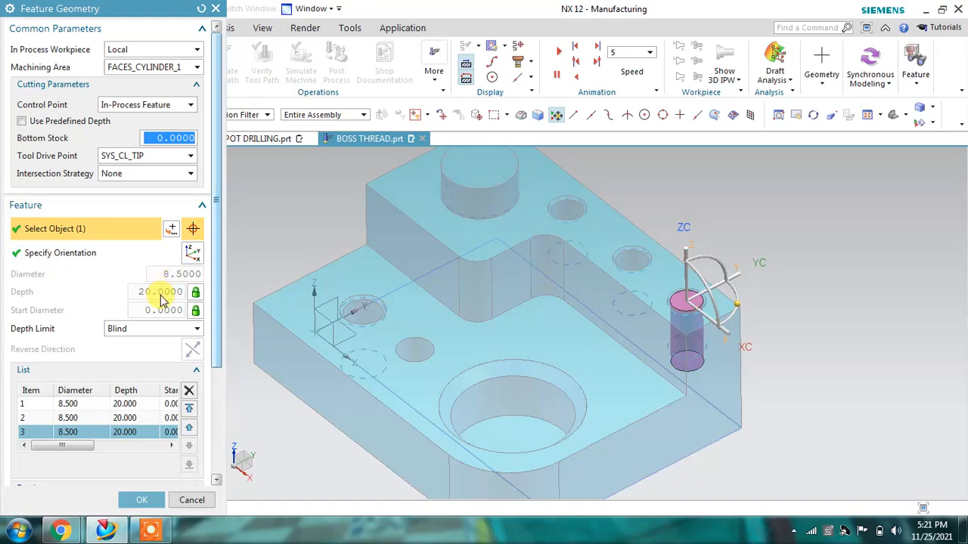
Step: Set a user-defined depth of 15 mm for the third upper-step hole and reorder the hole list
scroll(161, 300, down, 5)
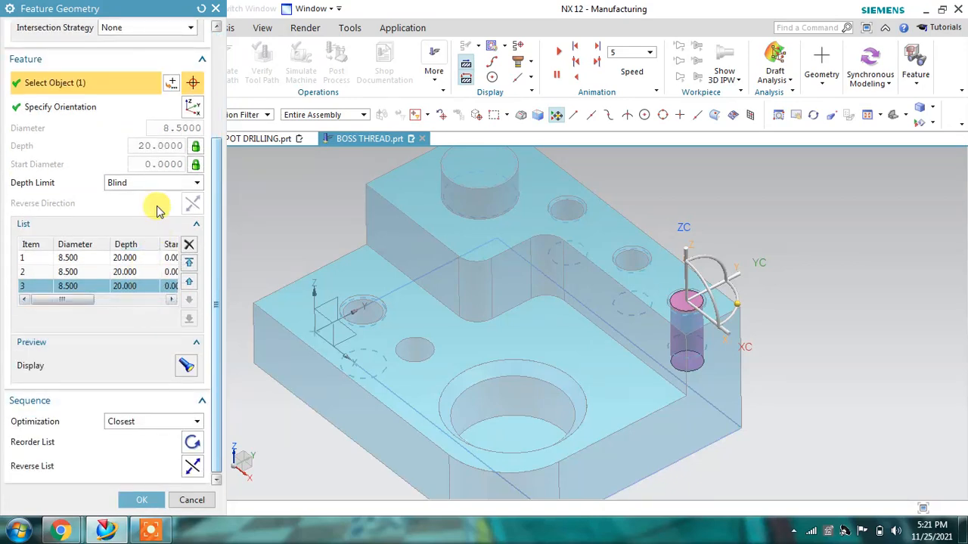
click(195, 146)
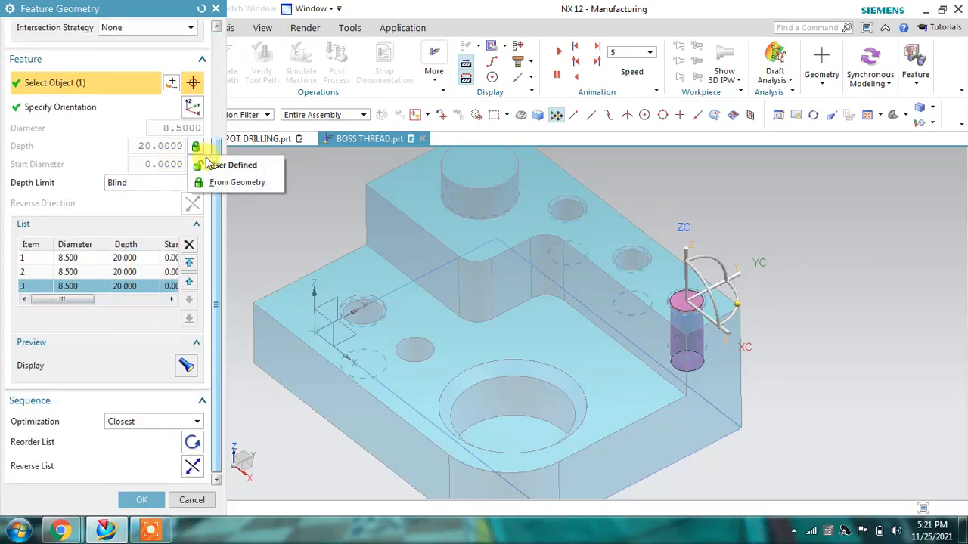
click(246, 165)
click(160, 150)
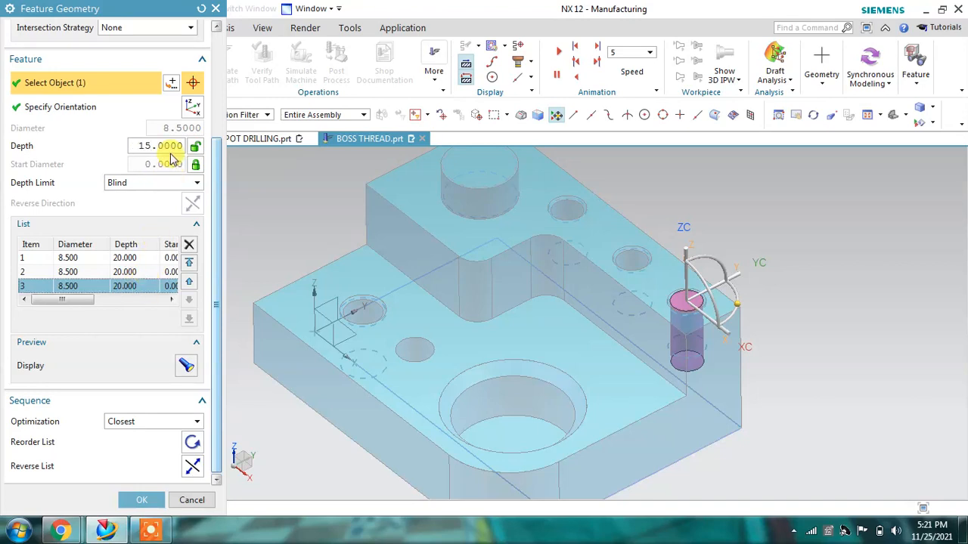
scroll(131, 306, up, 3)
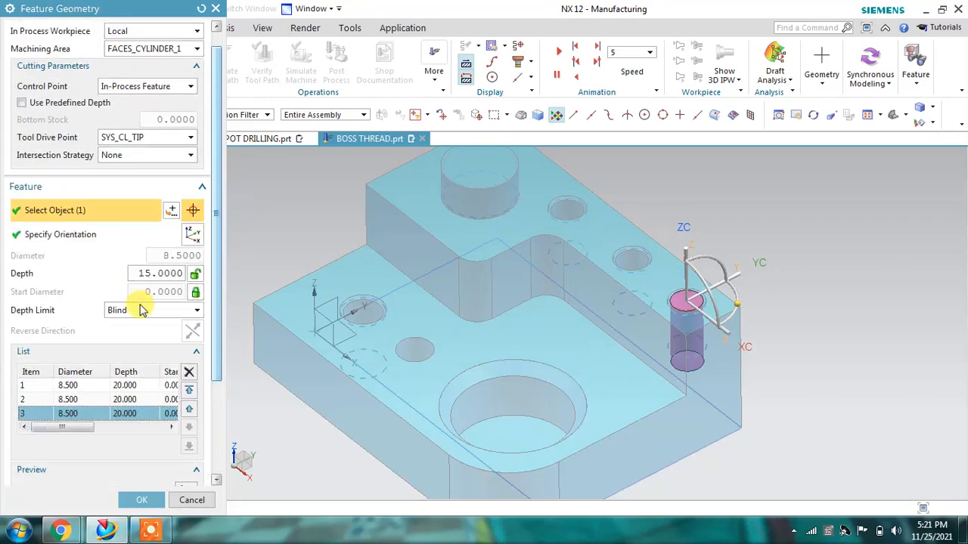
scroll(141, 310, down, 2)
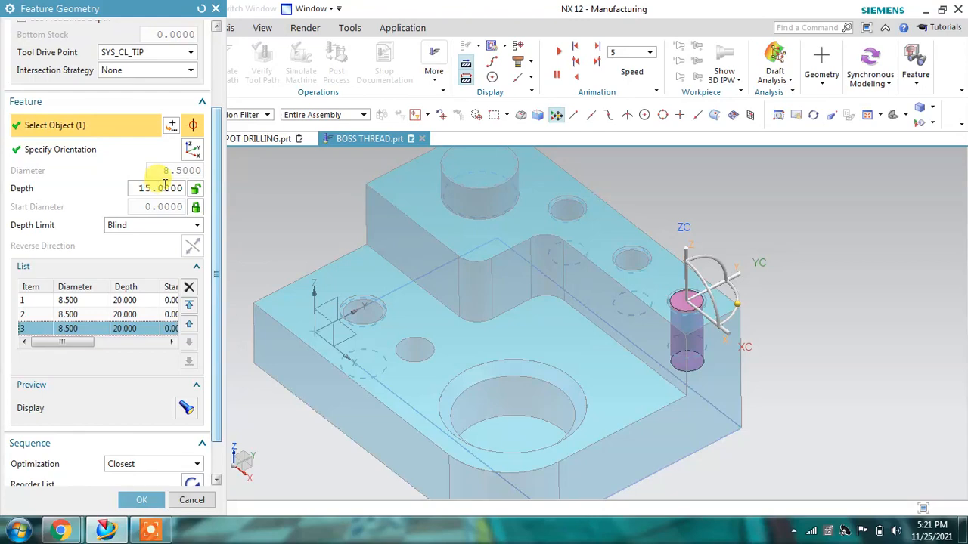
scroll(171, 264, down, 1)
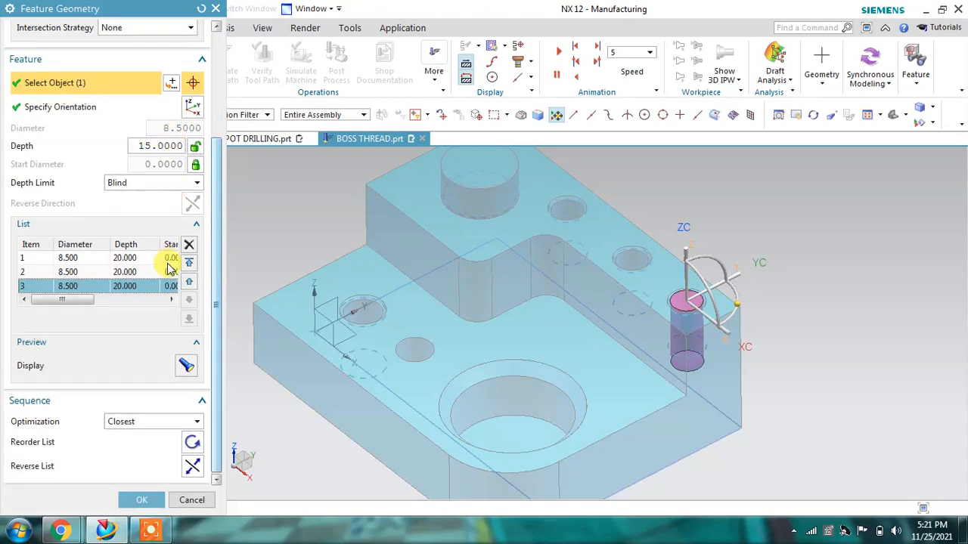
click(191, 442)
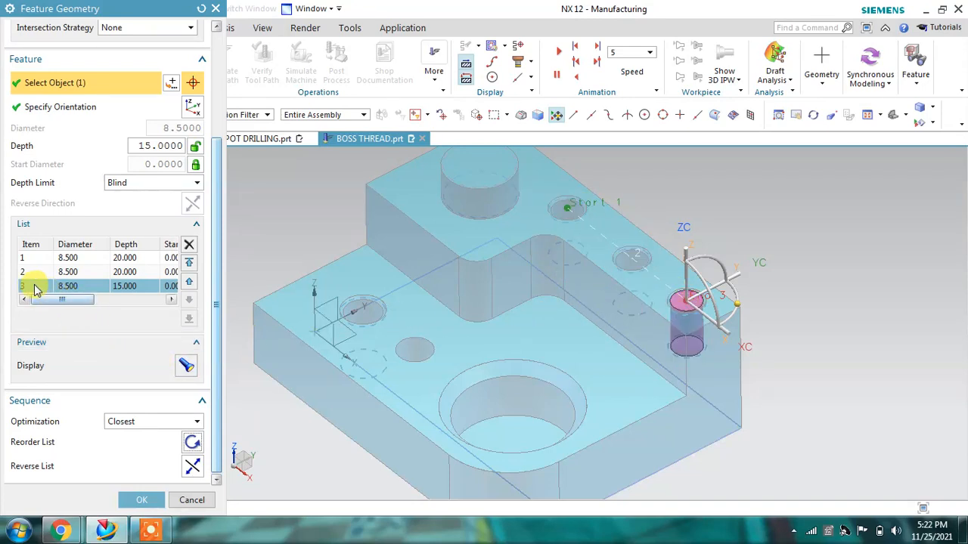
Step: Review the depth of each hole listed in the drilling feature geometry against its preview in the upper step
click(127, 259)
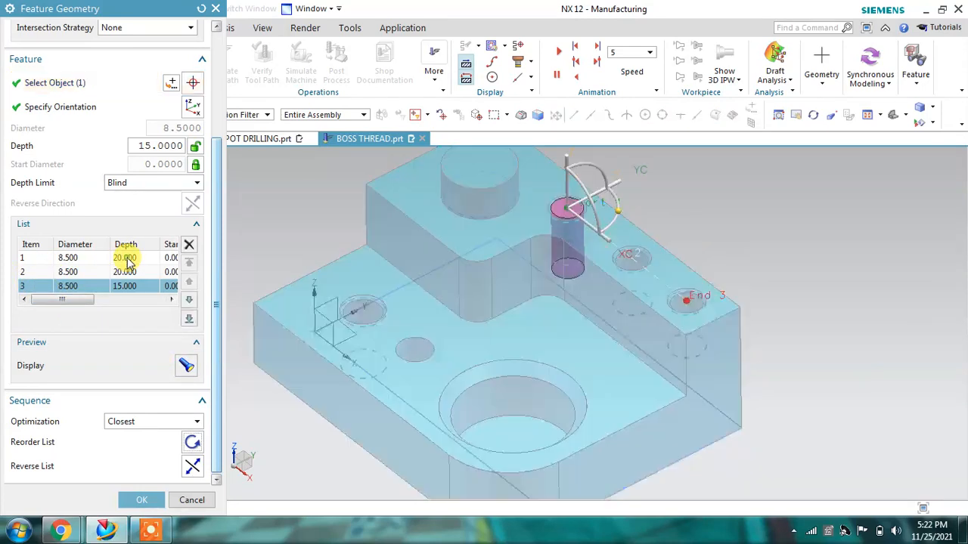
click(126, 273)
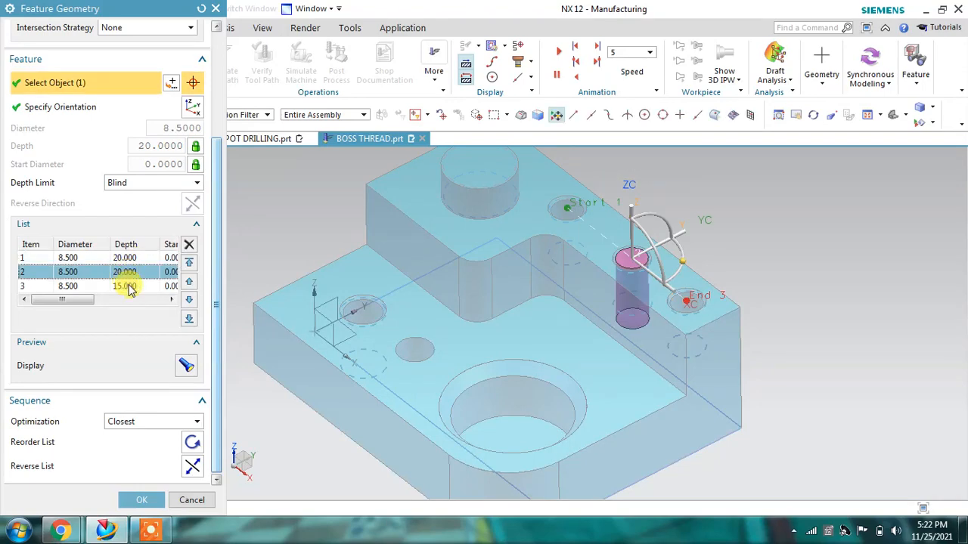
click(128, 287)
middle_drag(598, 350, 622, 314)
middle_drag(630, 311, 631, 318)
click(131, 271)
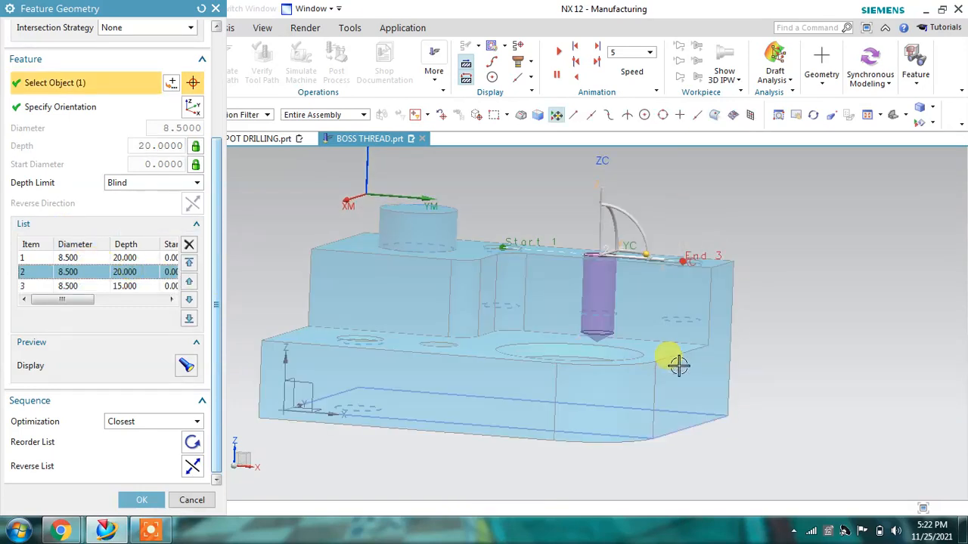
click(133, 286)
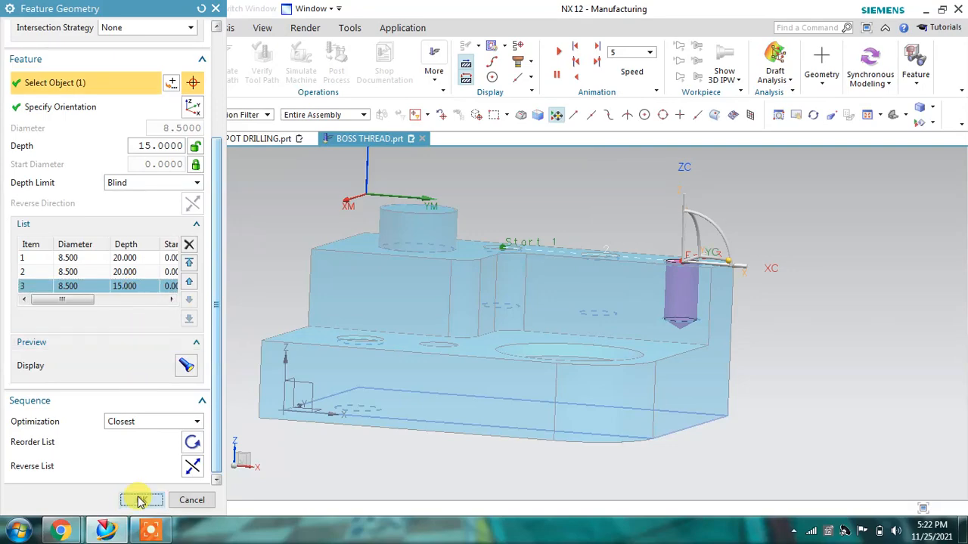
Step: Accept the feature geometry and generate the drilling tool path over the three upper-step holes
click(140, 501)
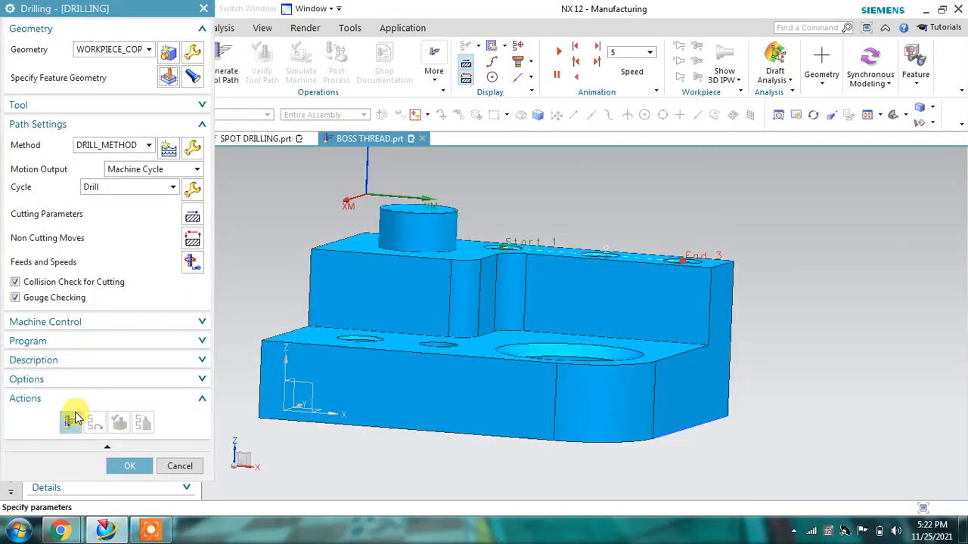
click(72, 421)
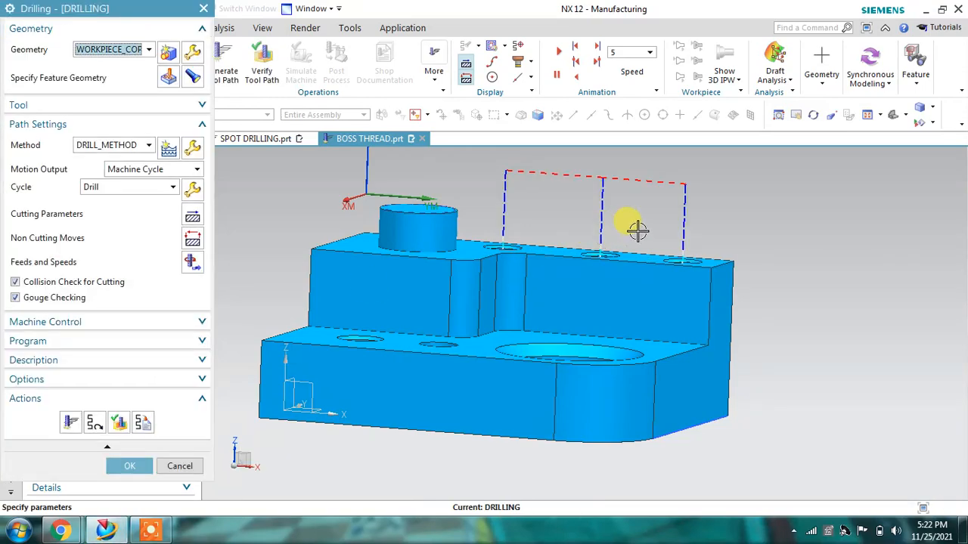
middle_drag(627, 222, 613, 246)
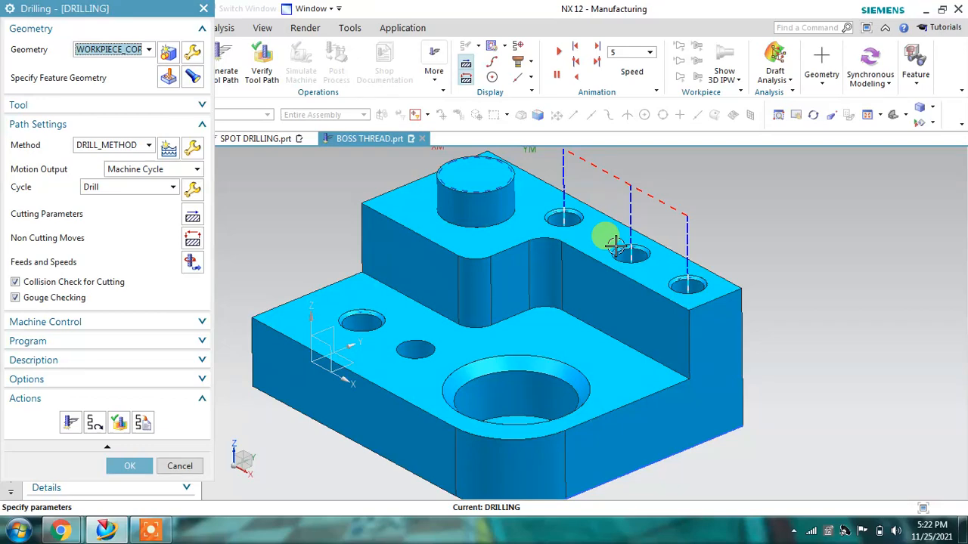
Step: Set a user-defined depth of 15 mm for the second upper-step hole and accept the feature geometry
click(173, 80)
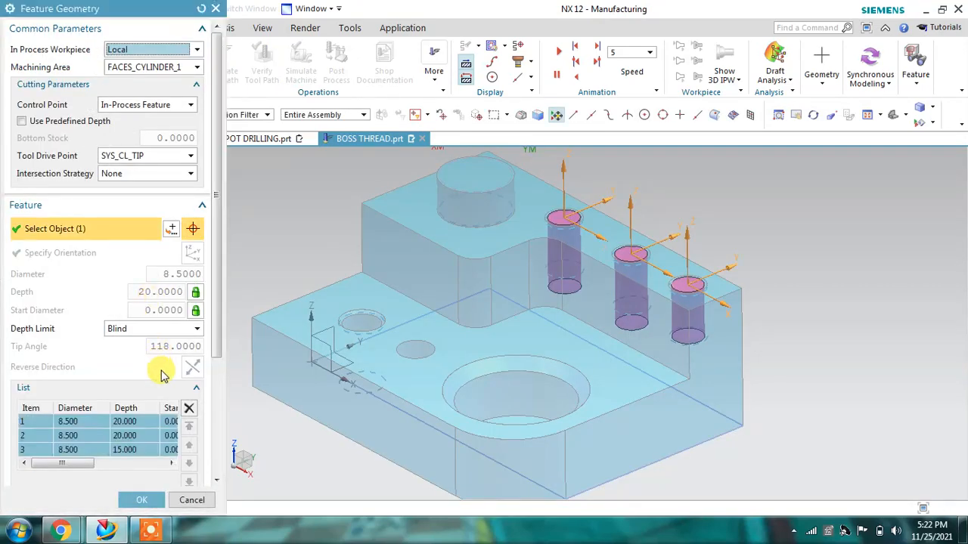
scroll(151, 370, down, 5)
click(89, 272)
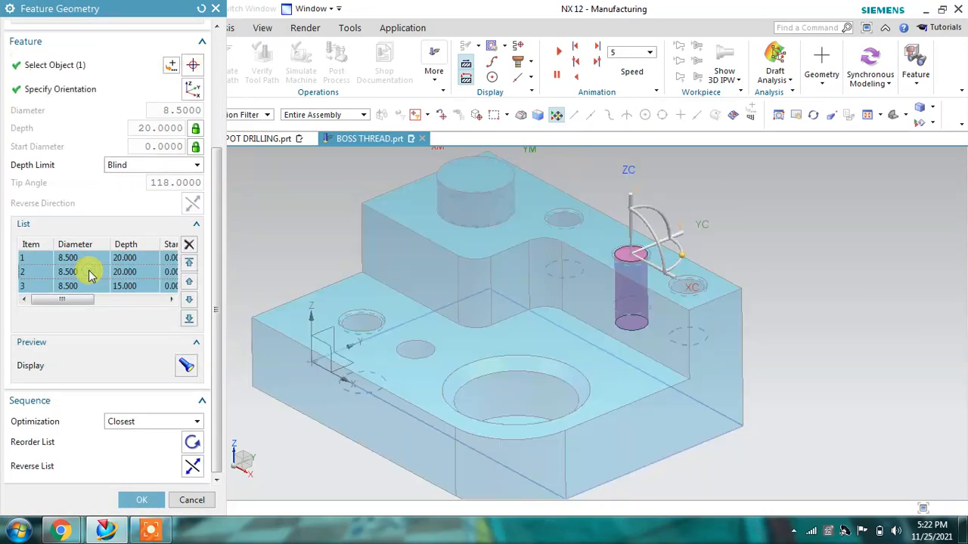
click(194, 146)
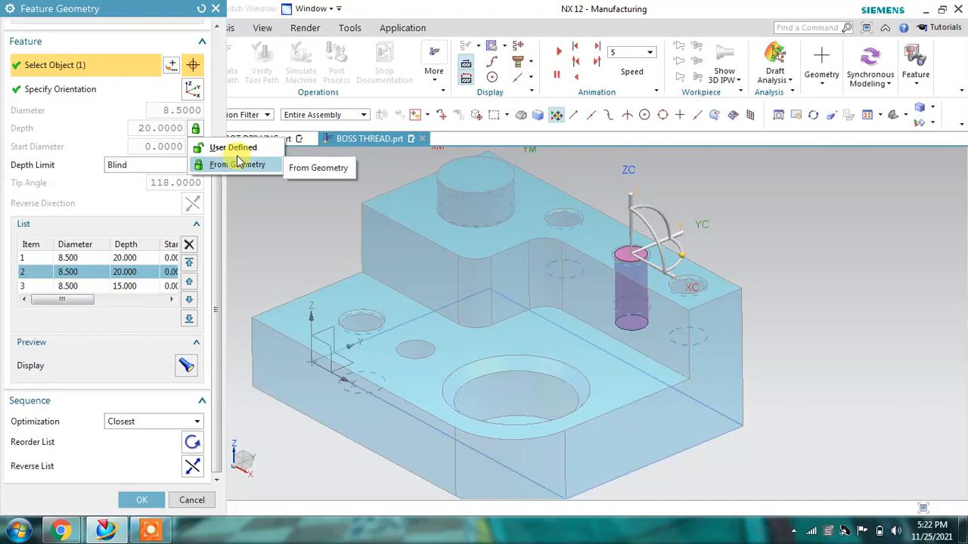
click(233, 147)
click(147, 127)
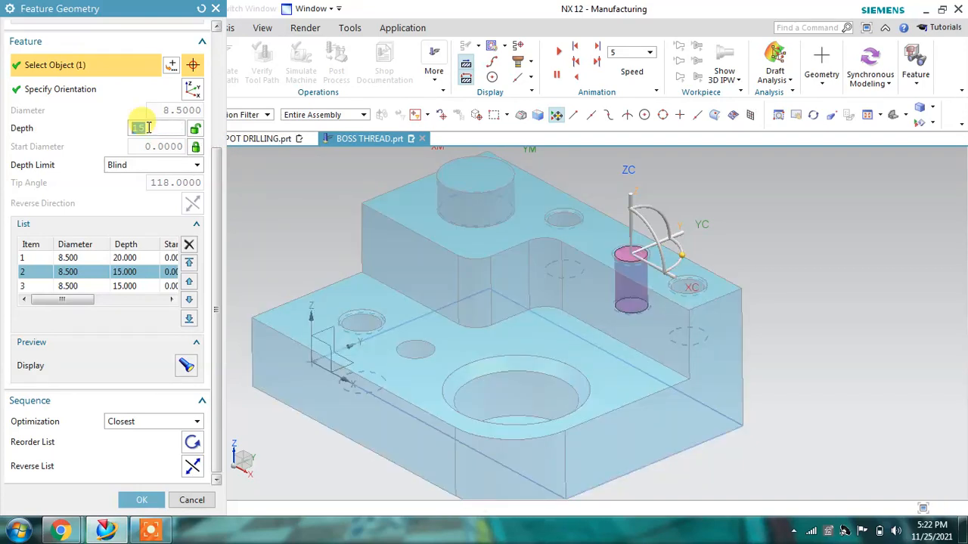
click(126, 258)
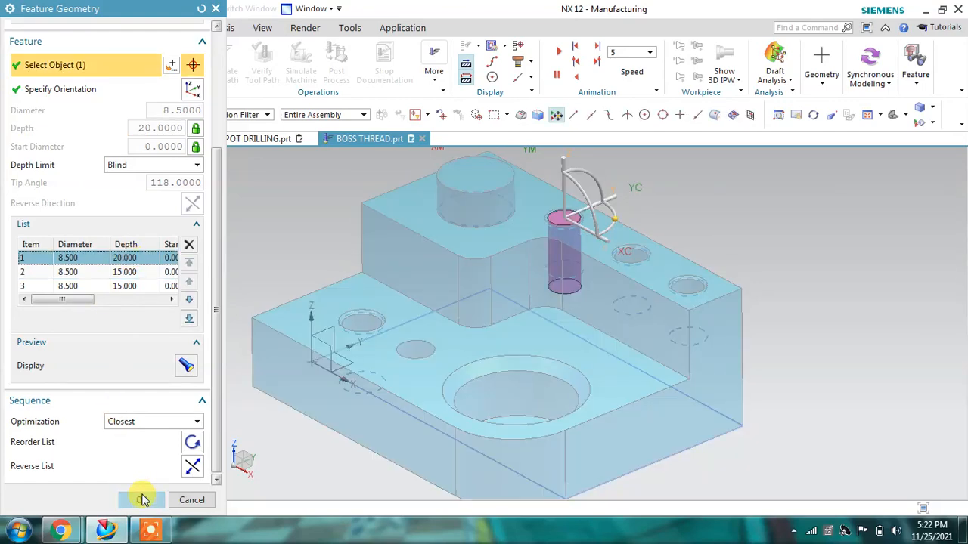
click(142, 499)
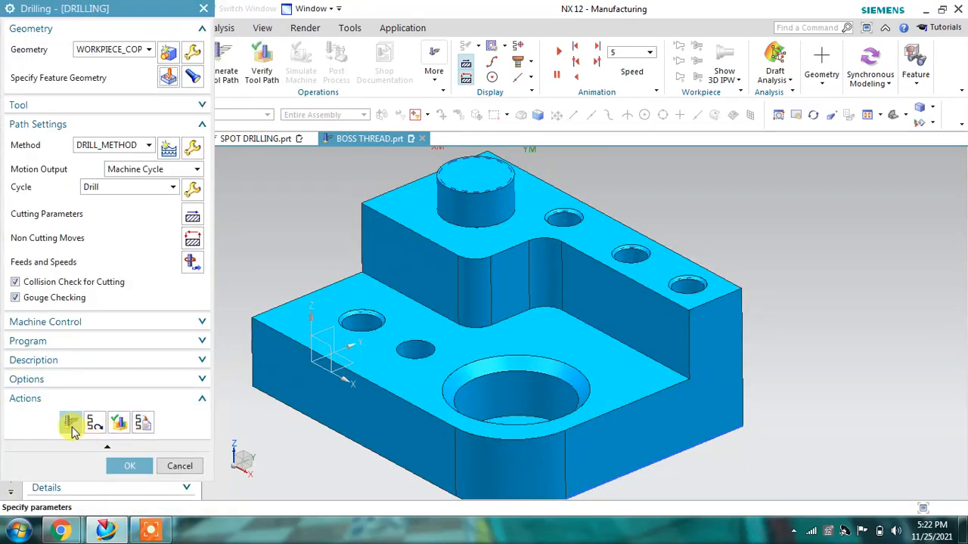
Step: Regenerate the drilling tool path and verify it by replaying the tool motion
click(70, 425)
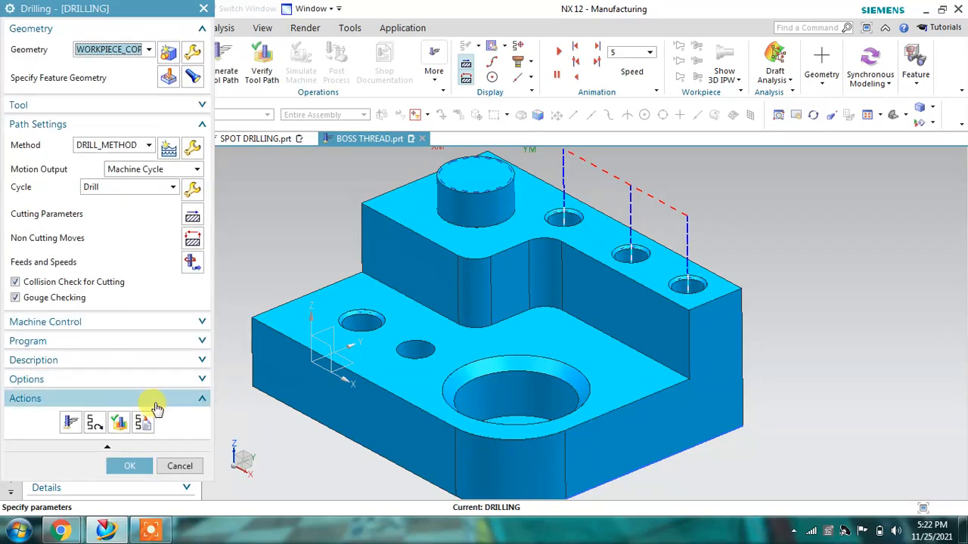
click(119, 422)
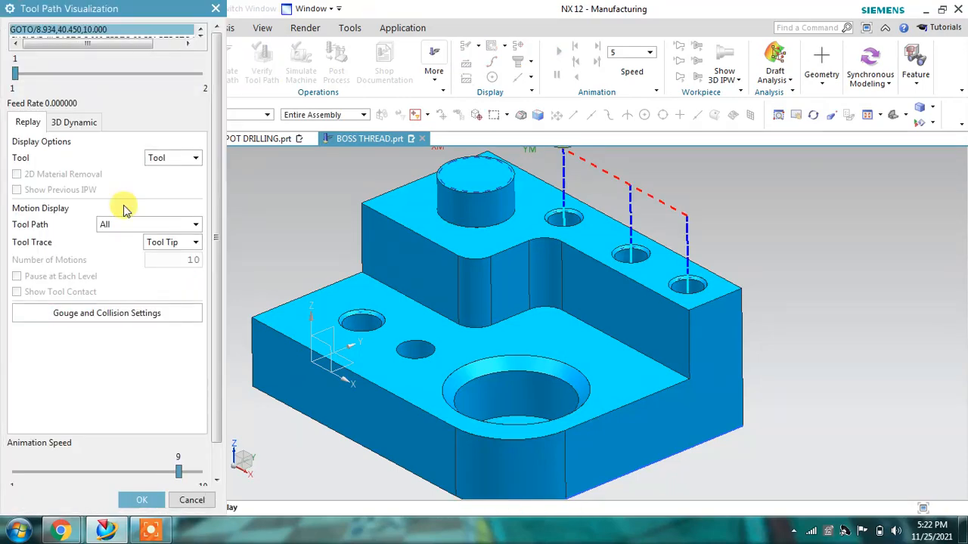
scroll(113, 201, down, 2)
click(108, 472)
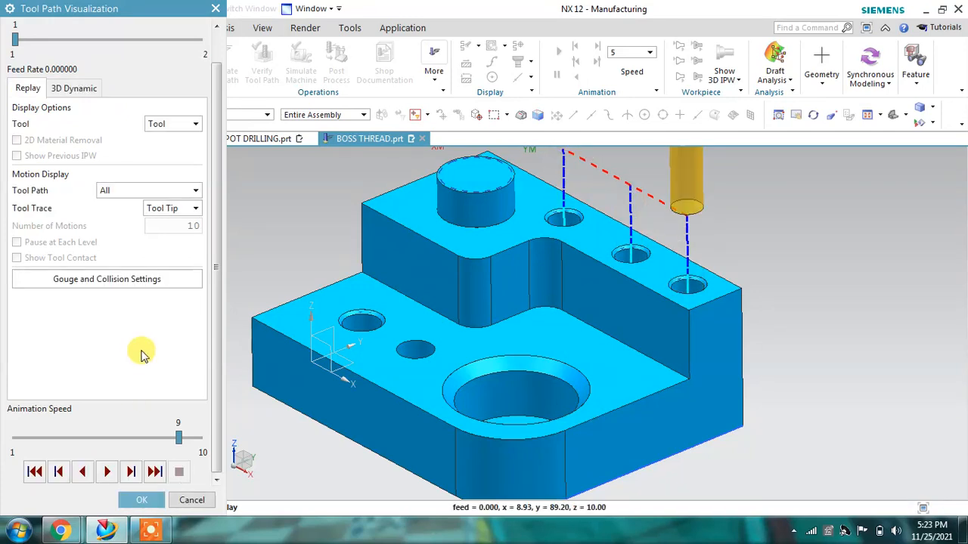
click(138, 500)
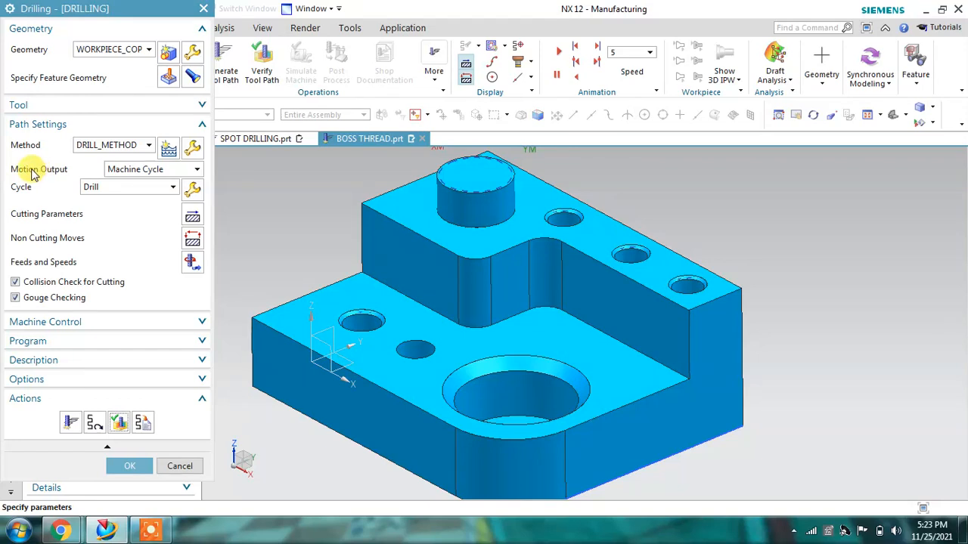
Step: Check the motion output options and accept the drilling operation with Machine Cycle output
click(143, 171)
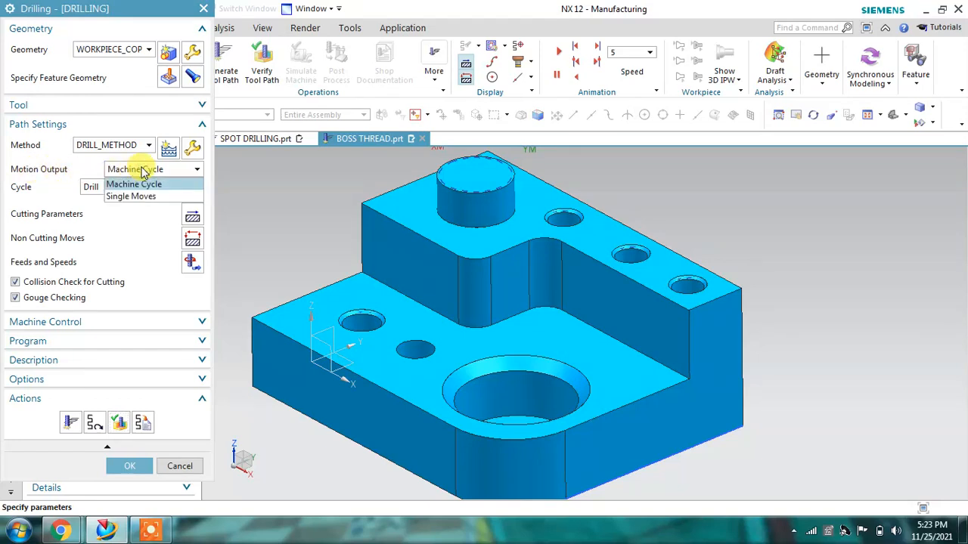
click(140, 169)
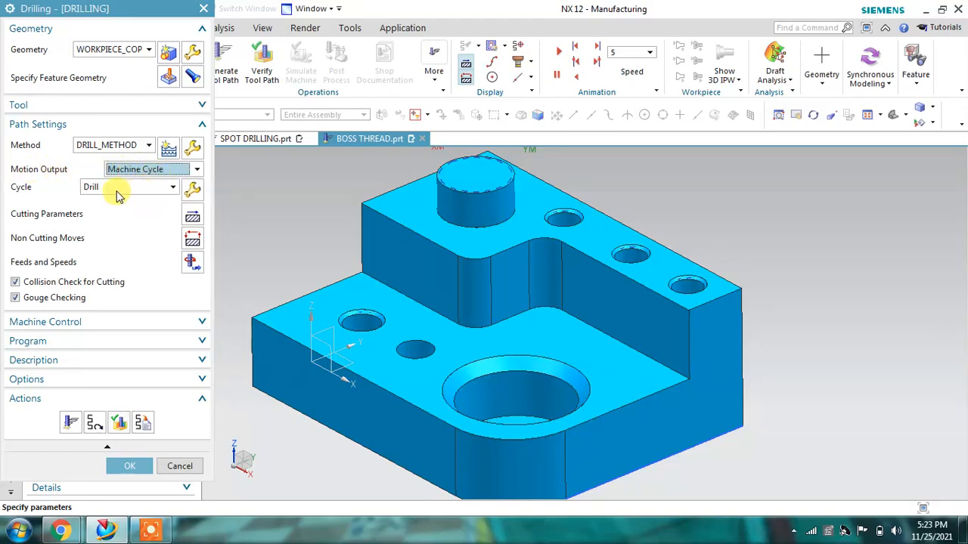
click(131, 466)
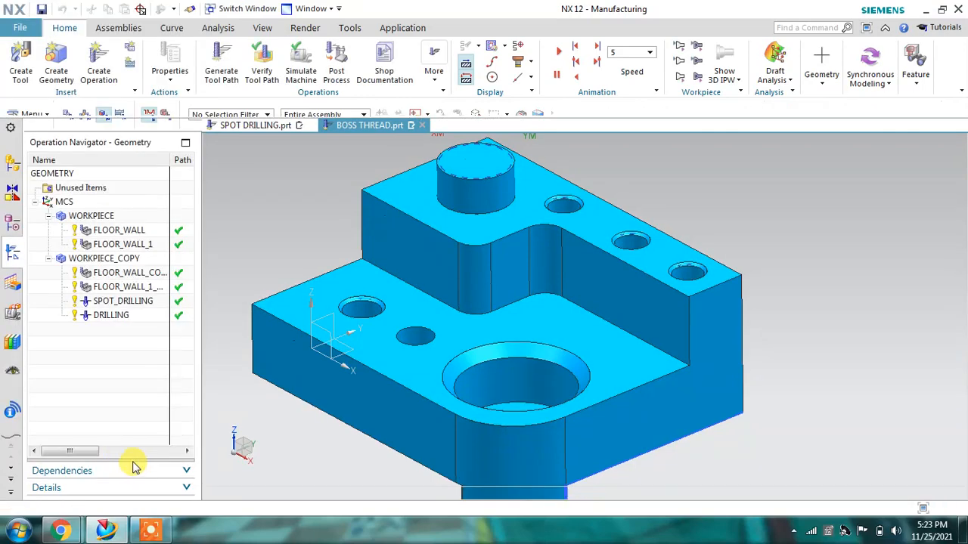
Step: Postprocess the DRILLING operation with MILL_3_AXIS and examine the drilling cycle commands in the listed NC code
click(338, 63)
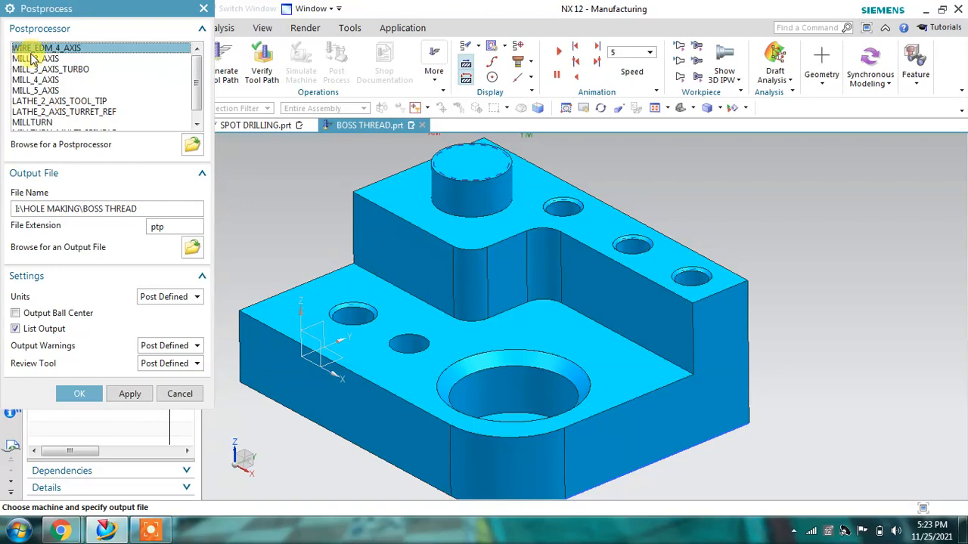
click(32, 59)
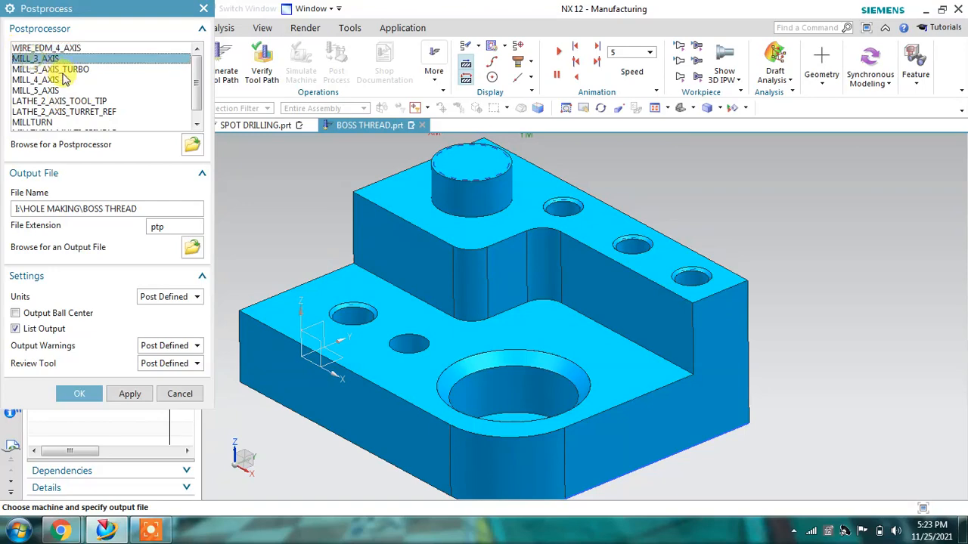
click(79, 393)
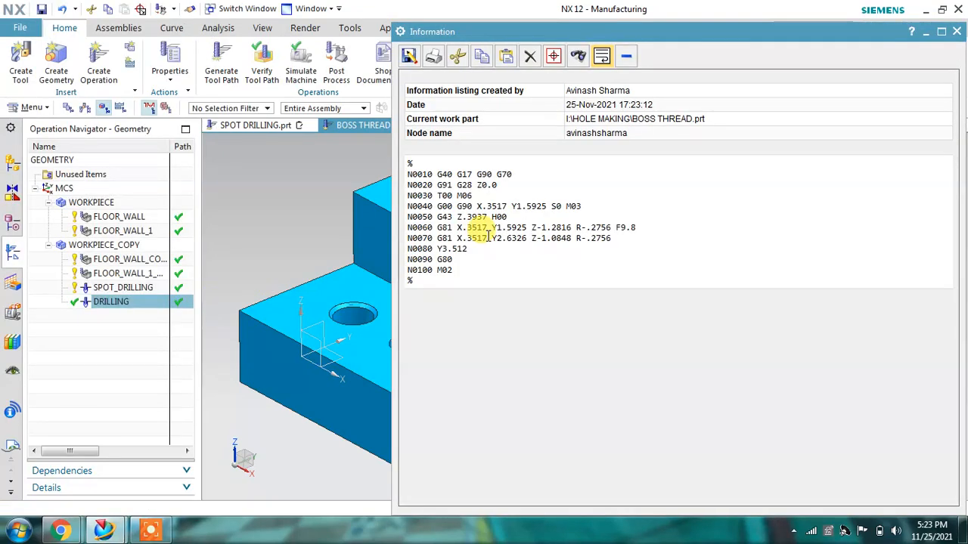
ctrl+scroll(534, 220, up, 3)
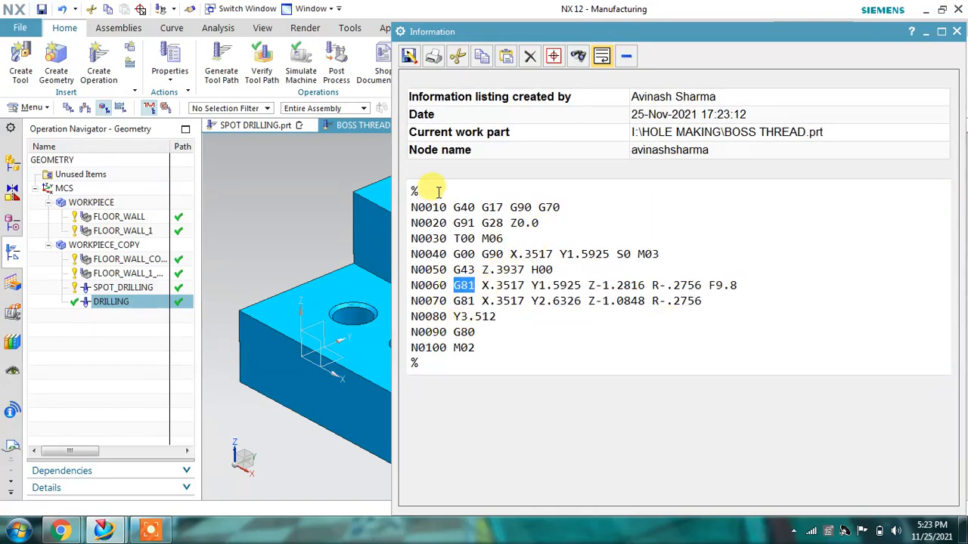
click(956, 33)
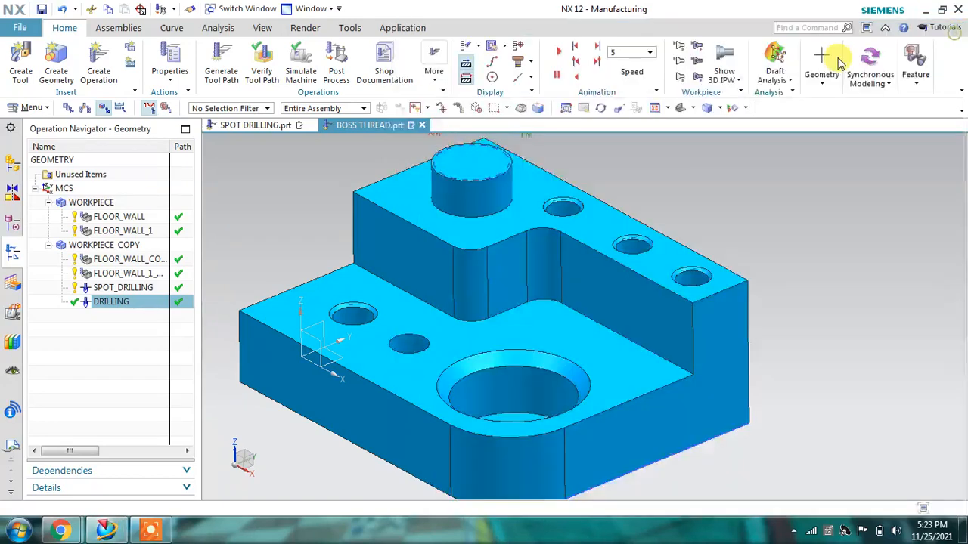
Step: Set the DRILLING operation's motion output to Single Moves, regenerate its tool path and accept the operation
click(135, 304)
double_click(136, 305)
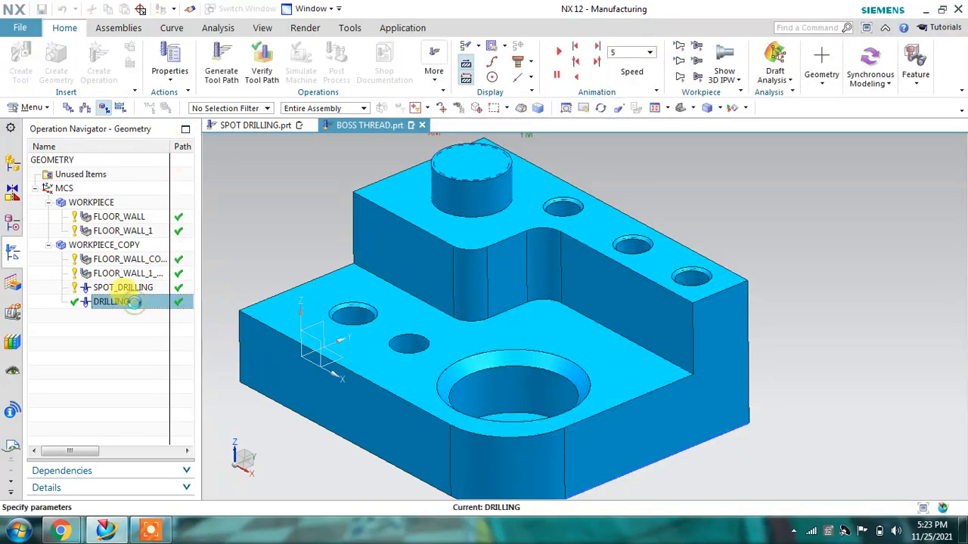
click(189, 169)
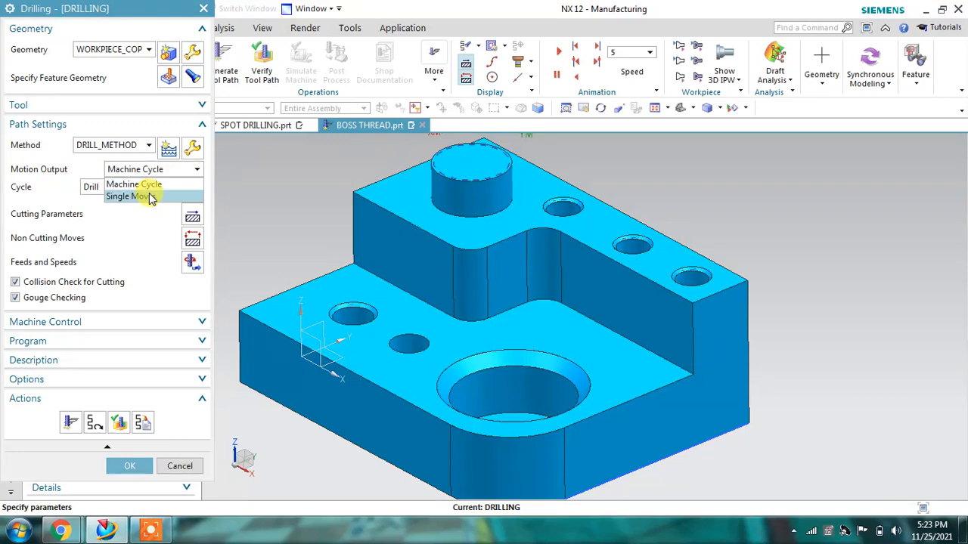
click(151, 195)
click(71, 422)
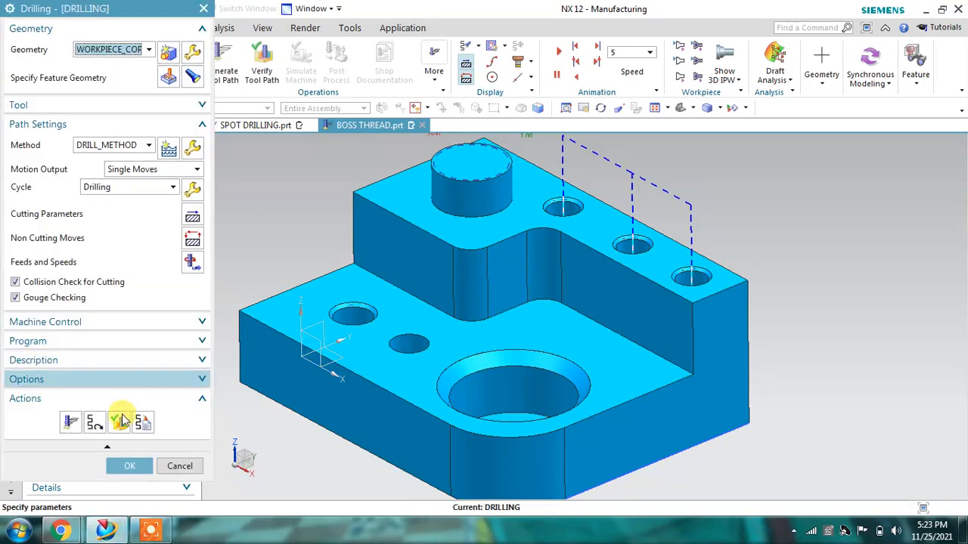
click(135, 467)
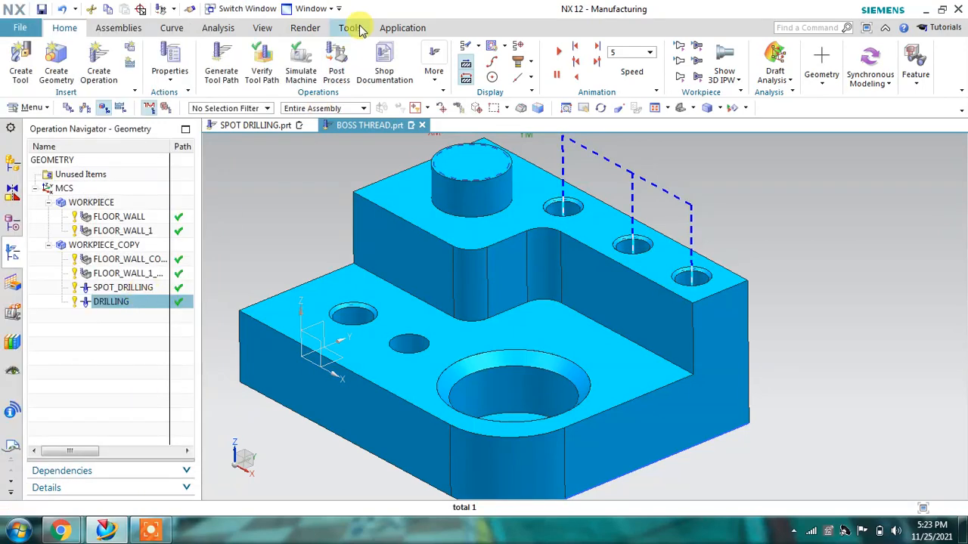
Step: Postprocess the DRILLING operation again with MILL_3_AXIS, overwriting BOSS THREAD.ptp, and examine the listed NC code
click(341, 62)
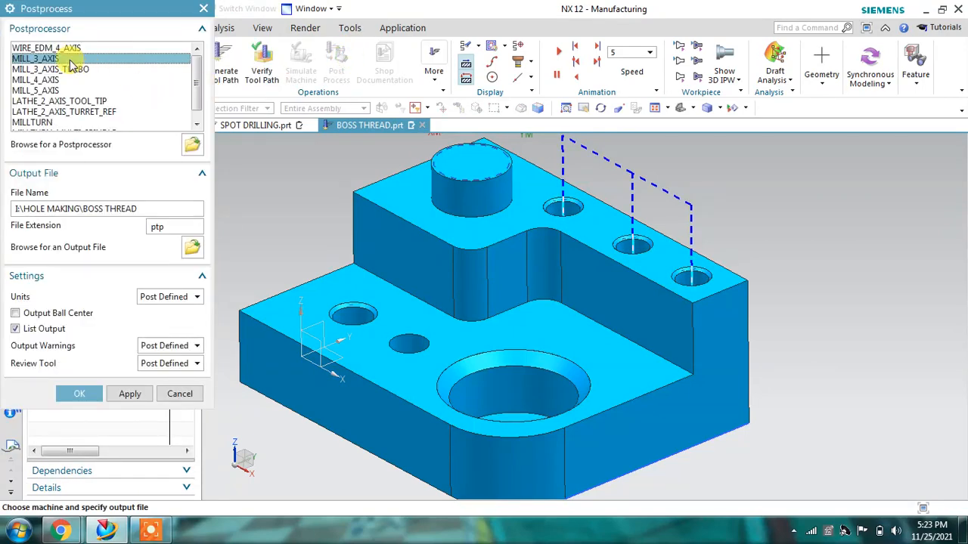
click(79, 394)
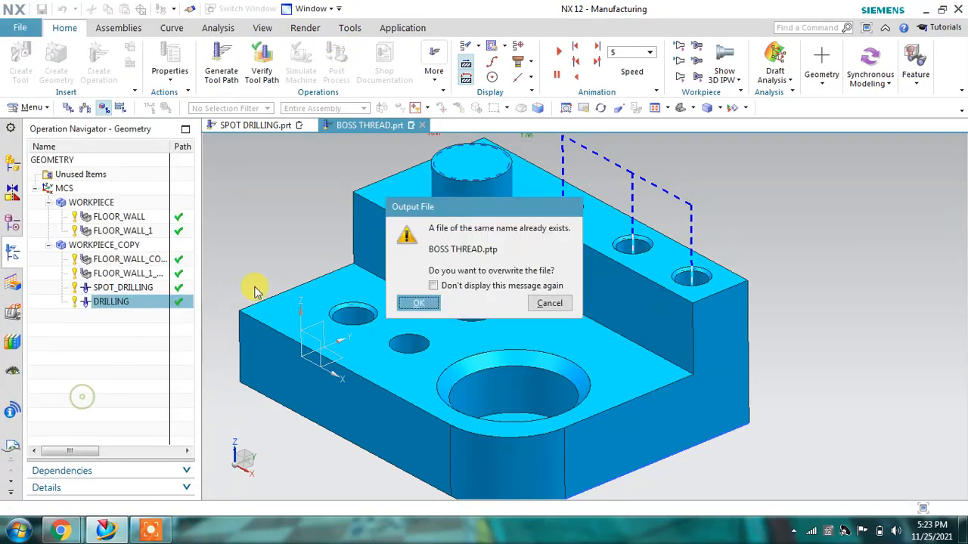
click(418, 303)
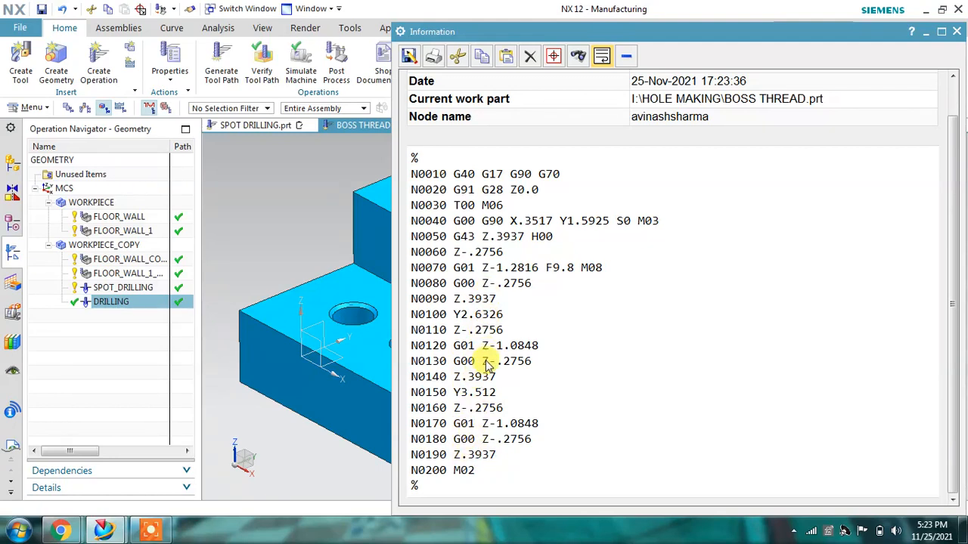
click(957, 31)
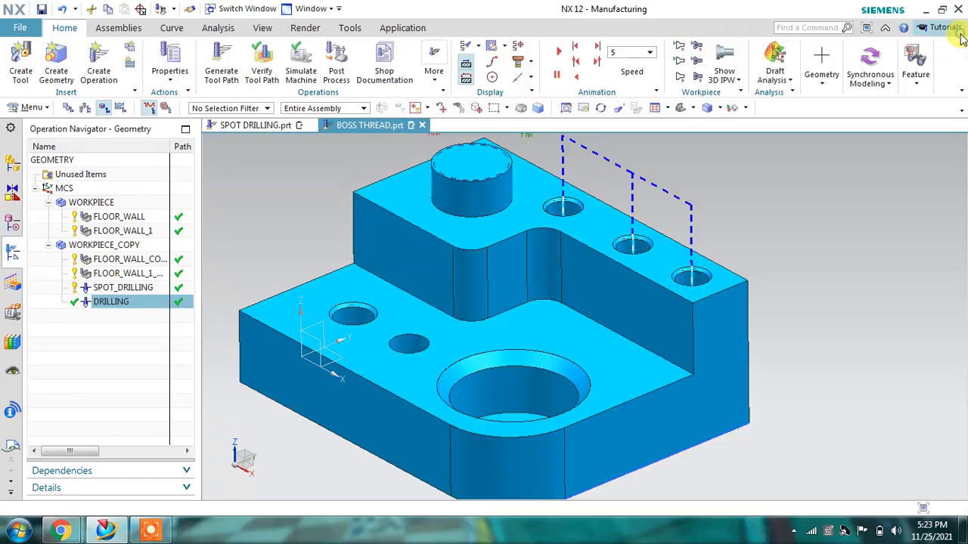
Step: Set the DRILLING operation's motion output back to Machine Cycle, regenerate its tool path and accept the operation
double_click(137, 302)
click(153, 168)
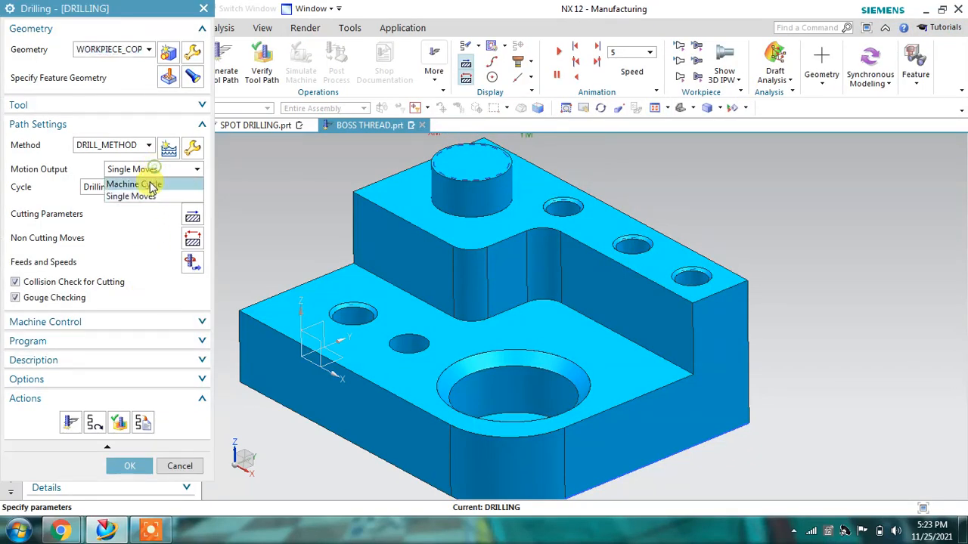
click(150, 185)
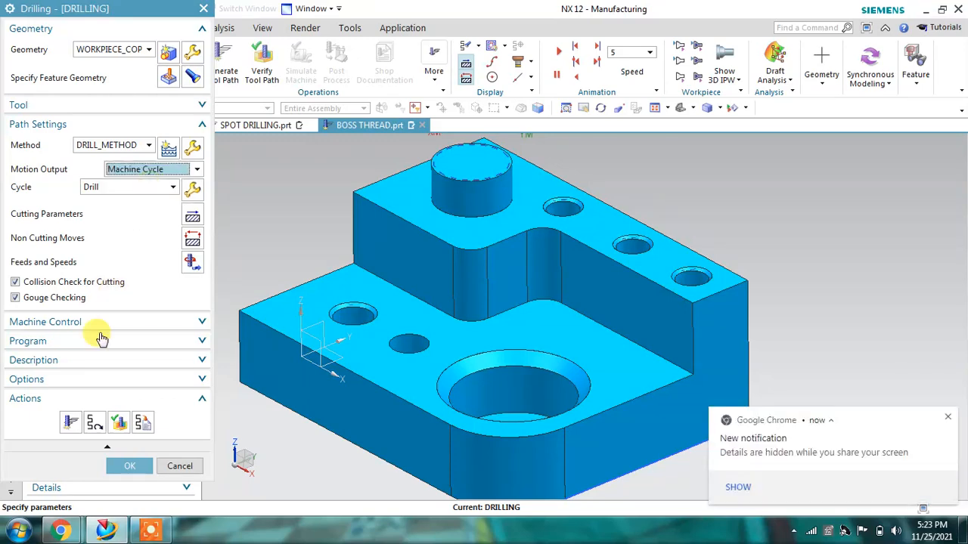
click(68, 424)
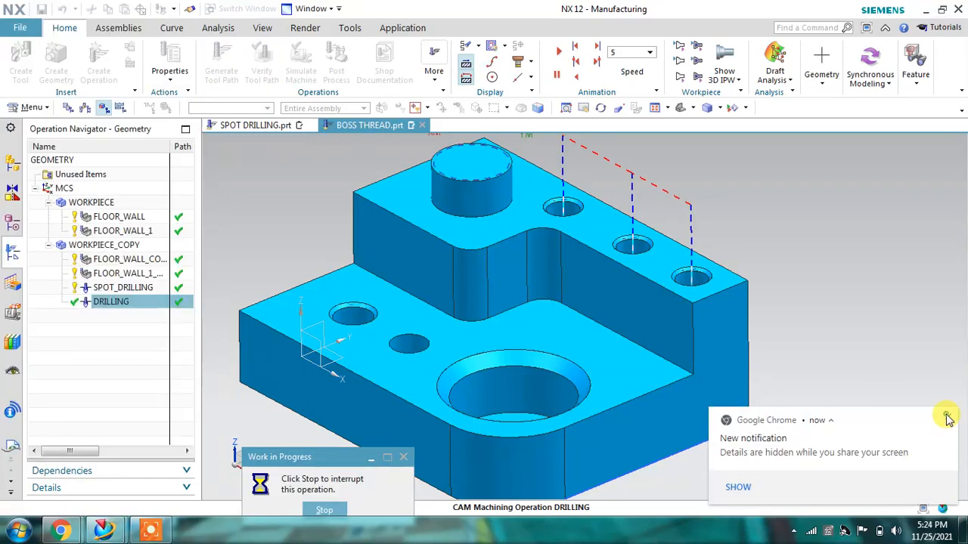
click(948, 418)
click(125, 464)
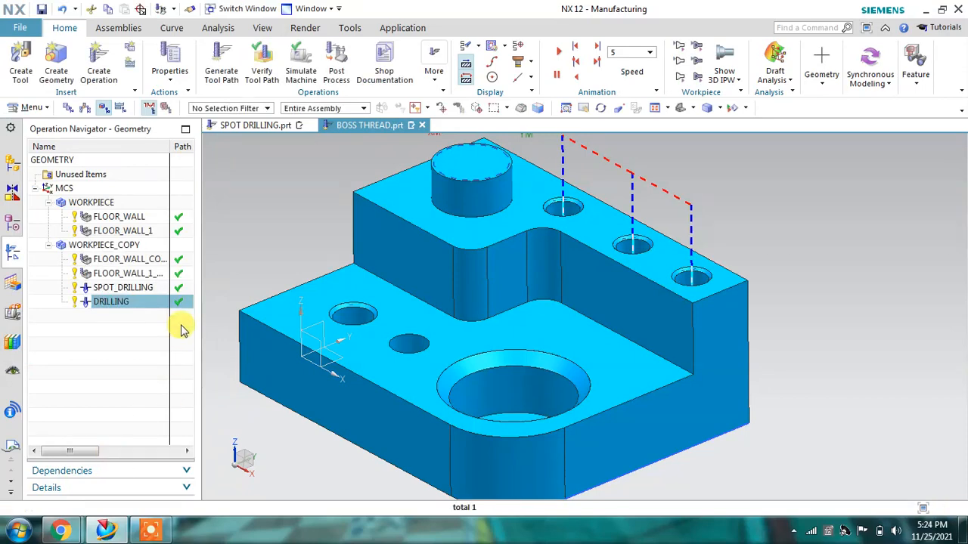
Step: Create a hole_making Countersinking operation with program COUNTERSINK, tool COUNTER_SINK, geometry WORKPIECE_COPY and method DRILL_METHOD
click(99, 62)
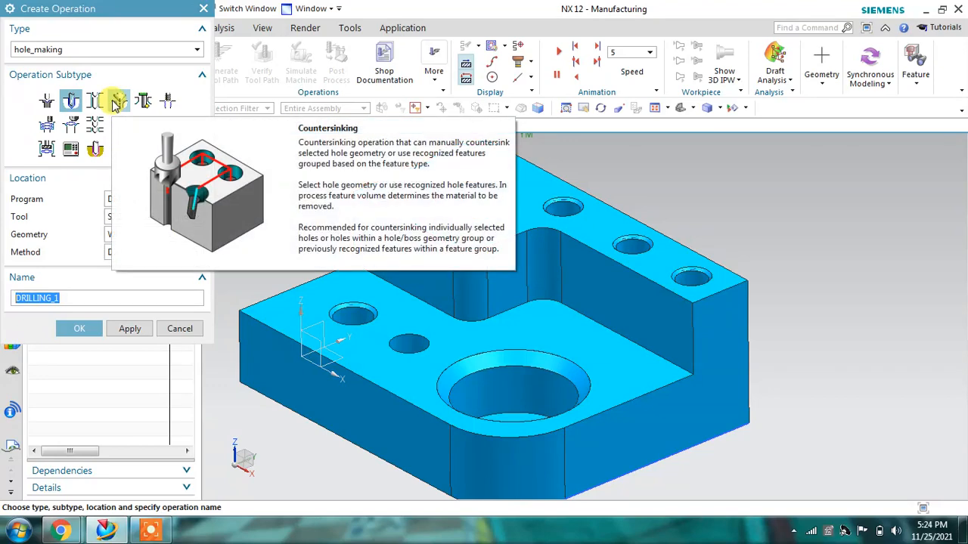
click(115, 101)
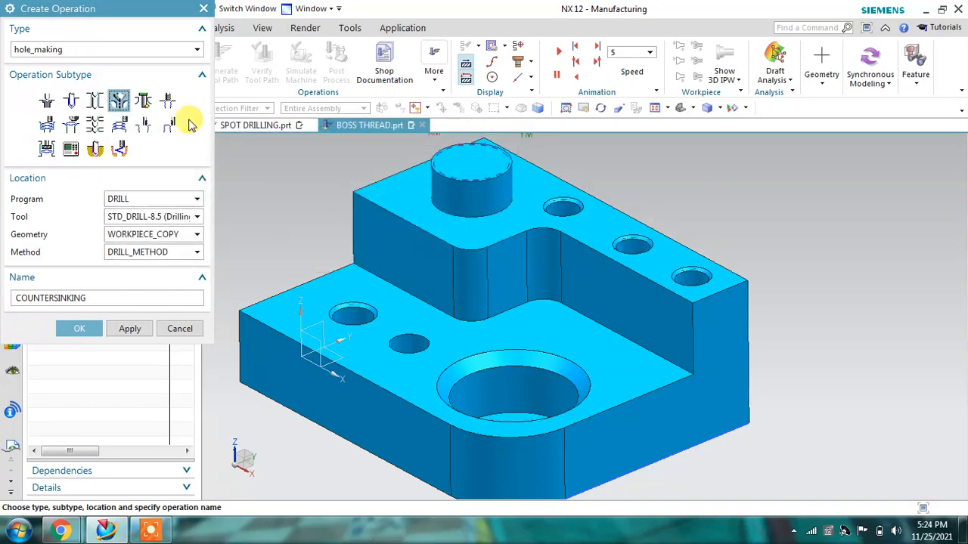
click(136, 199)
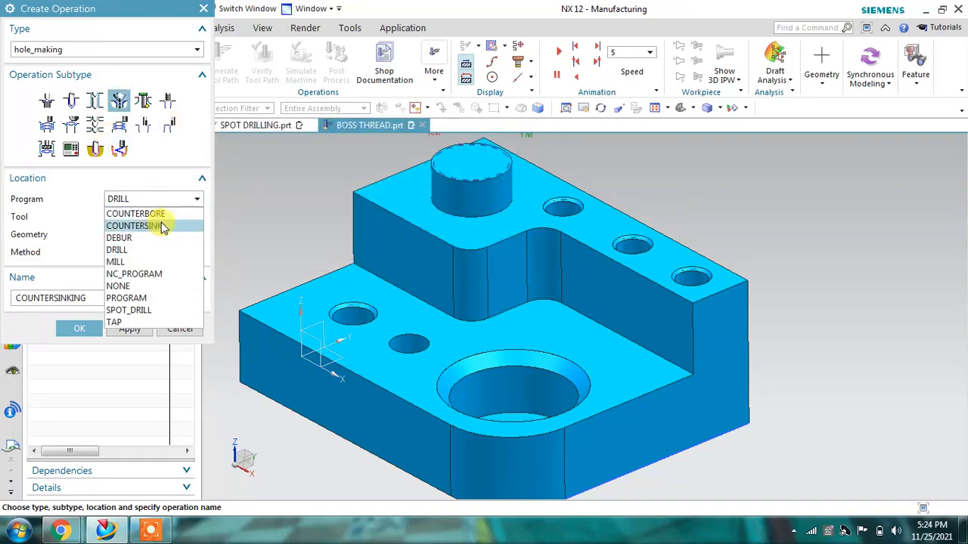
click(171, 228)
click(146, 216)
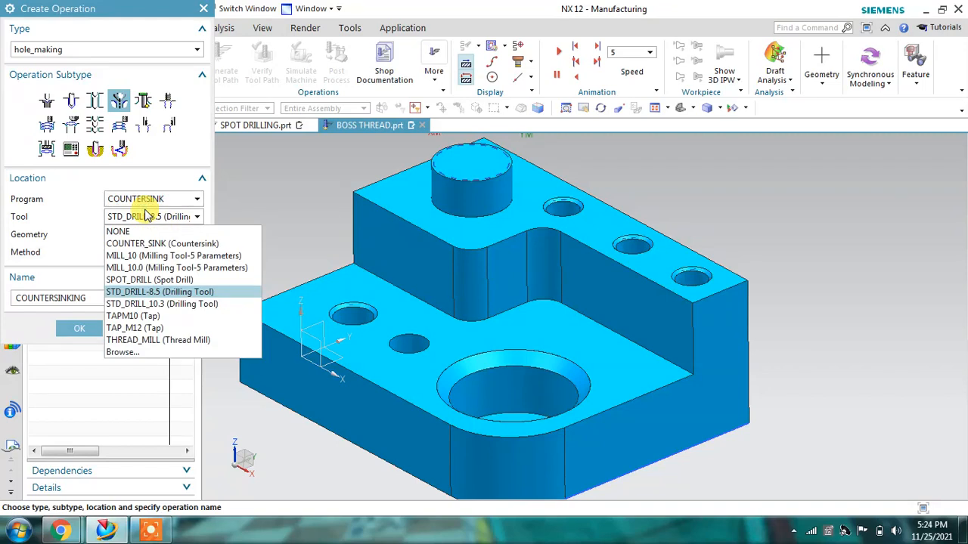
click(152, 246)
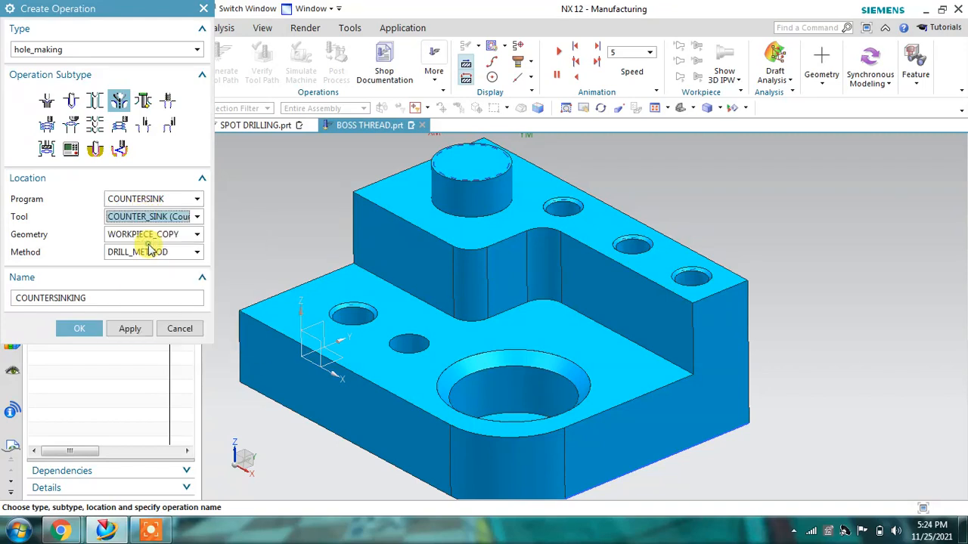
click(162, 257)
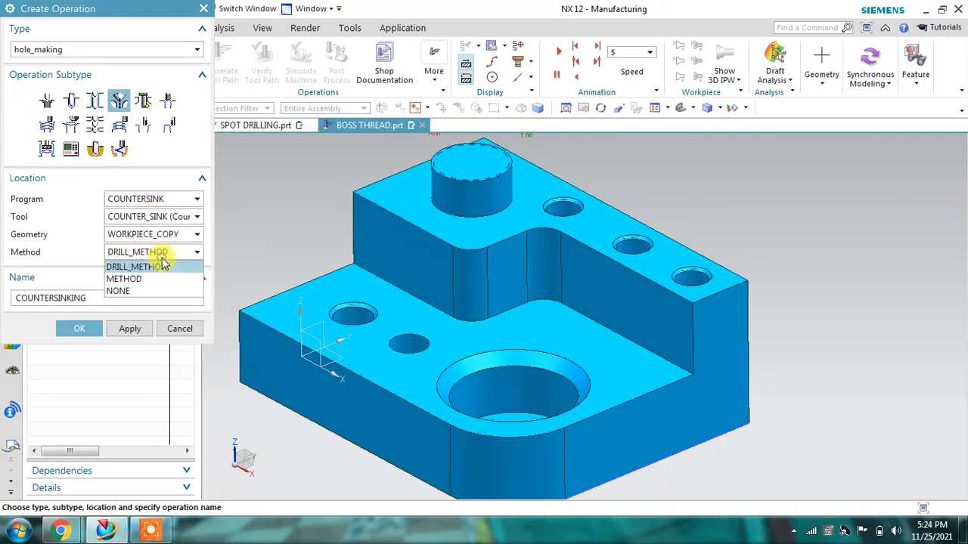
click(162, 262)
click(82, 327)
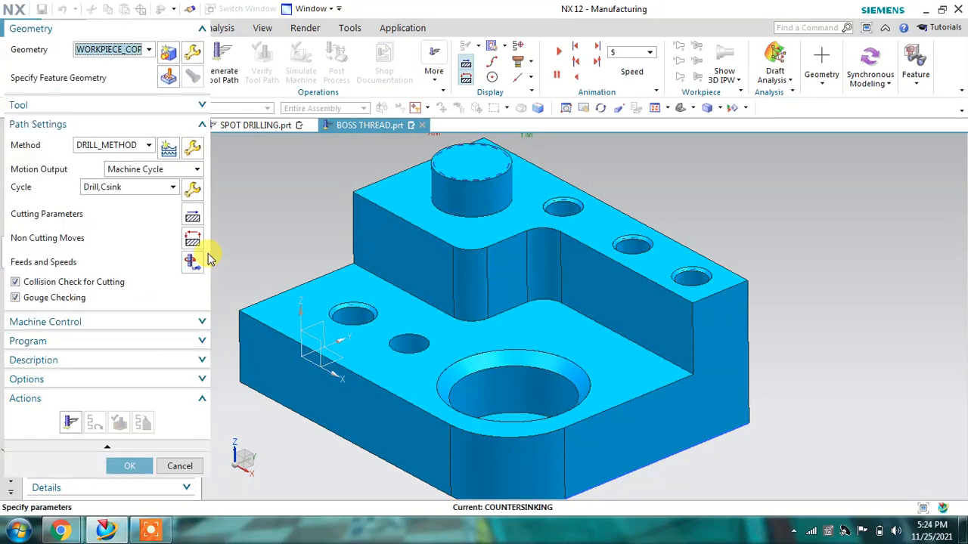
Step: Examine the countersink tool's dimensions and preview the tool at the upper-step threaded hole nearest the boss
click(168, 107)
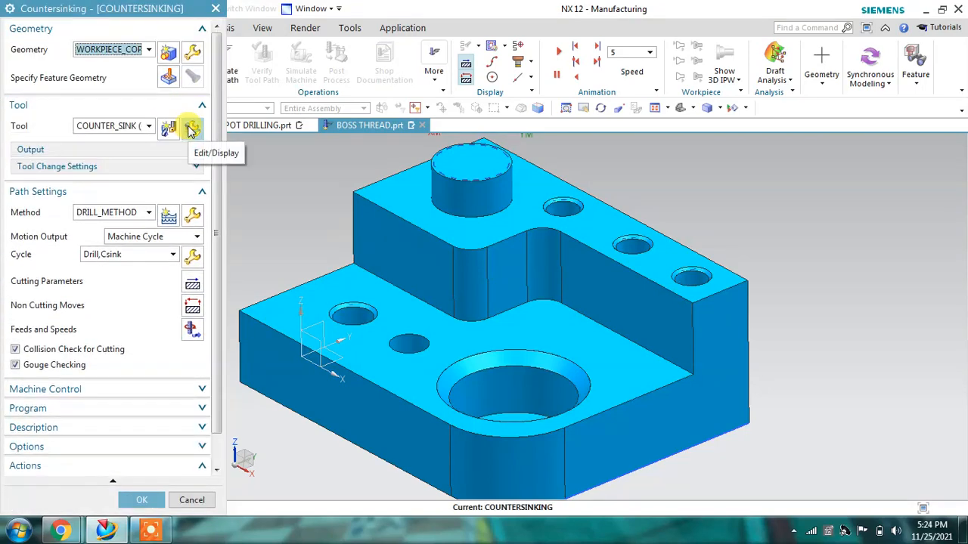
click(191, 128)
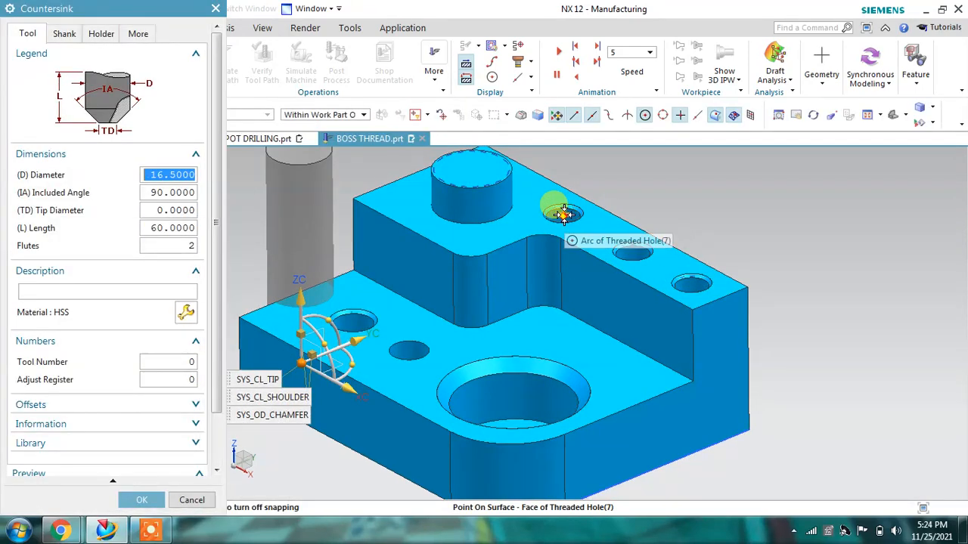
click(595, 206)
middle_drag(642, 181, 663, 177)
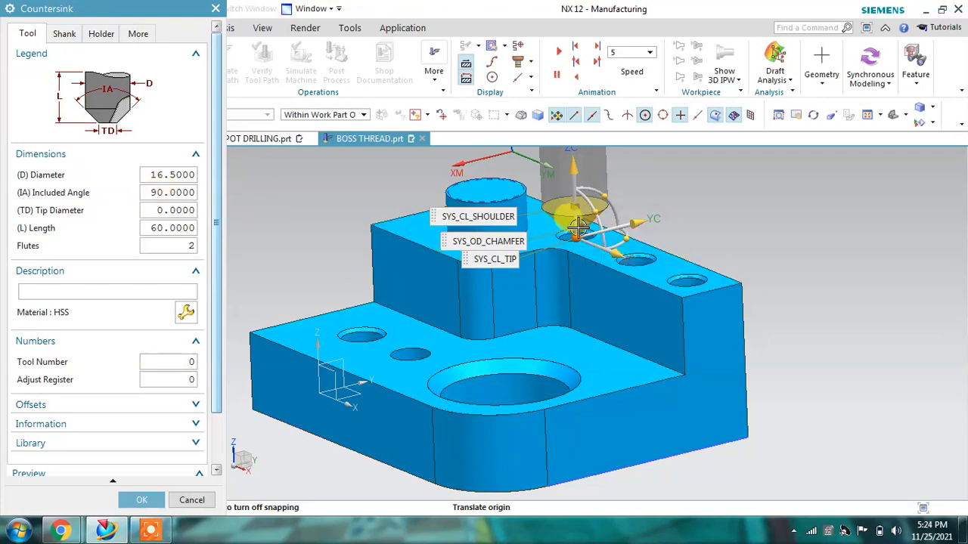
scroll(598, 242, up, 2)
scroll(616, 254, up, 3)
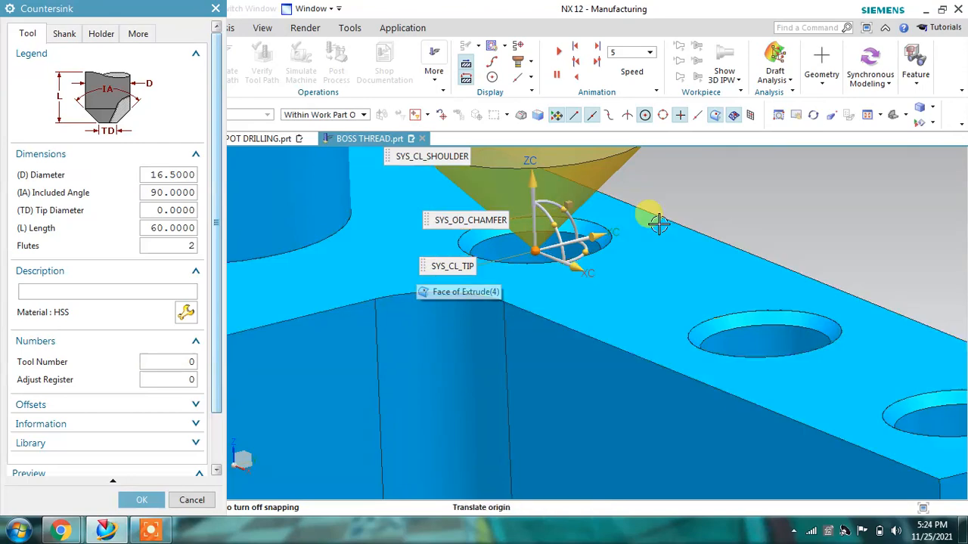
scroll(668, 206, down, 3)
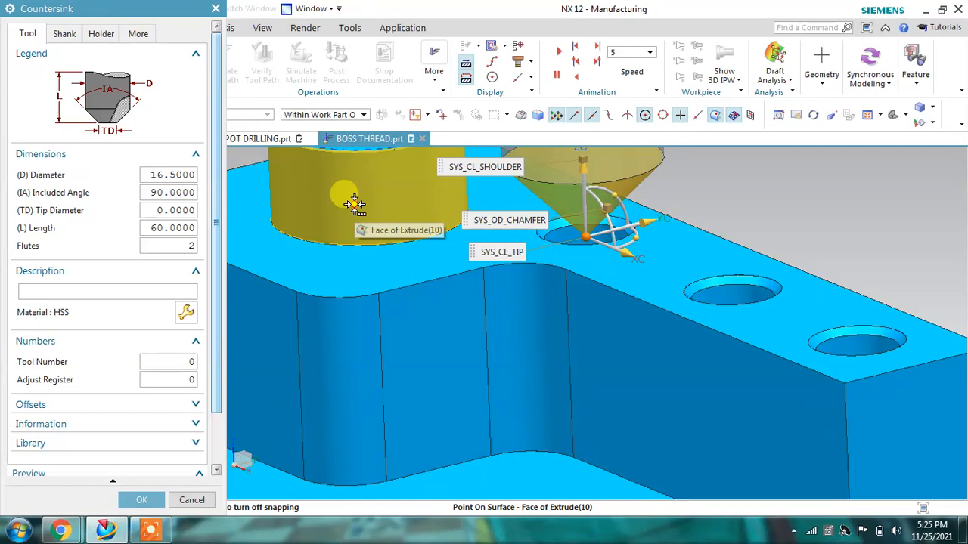
click(142, 501)
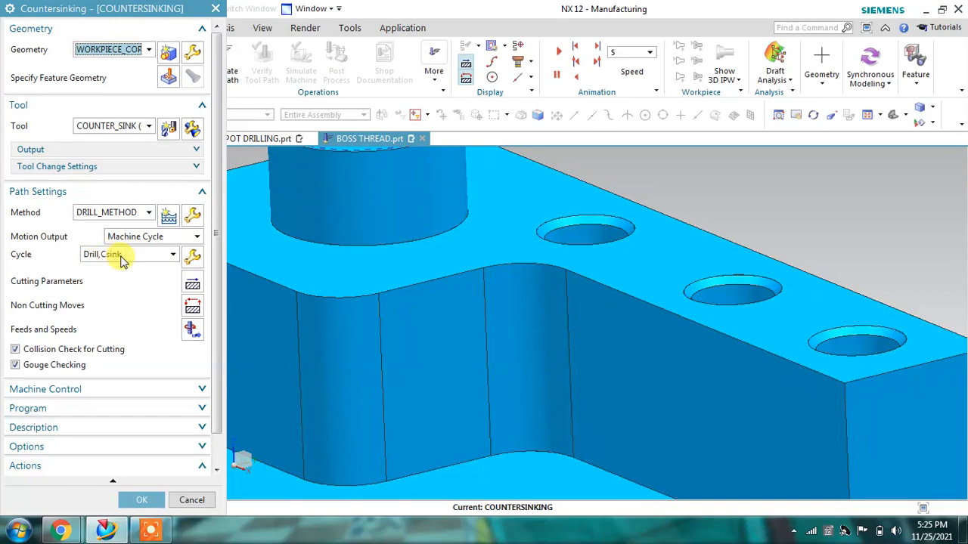
Step: Specify the three chamfered holes on the upper step as the countersinking operation's feature geometry
click(168, 77)
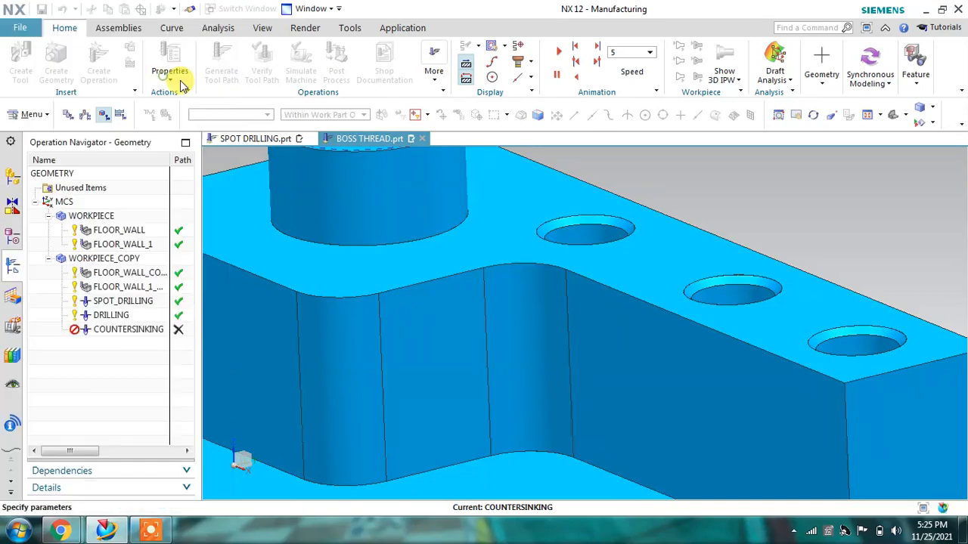
click(613, 221)
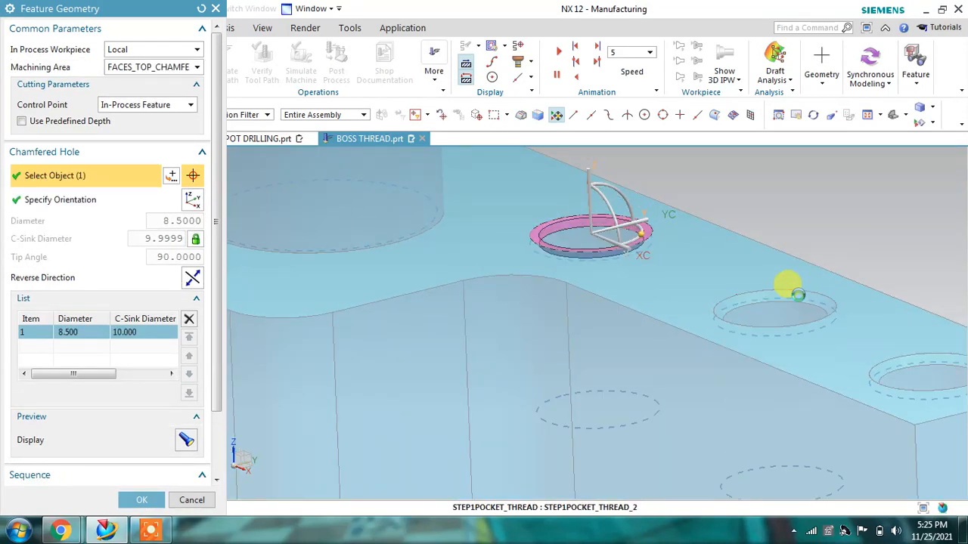
click(794, 288)
scroll(758, 197, down, 3)
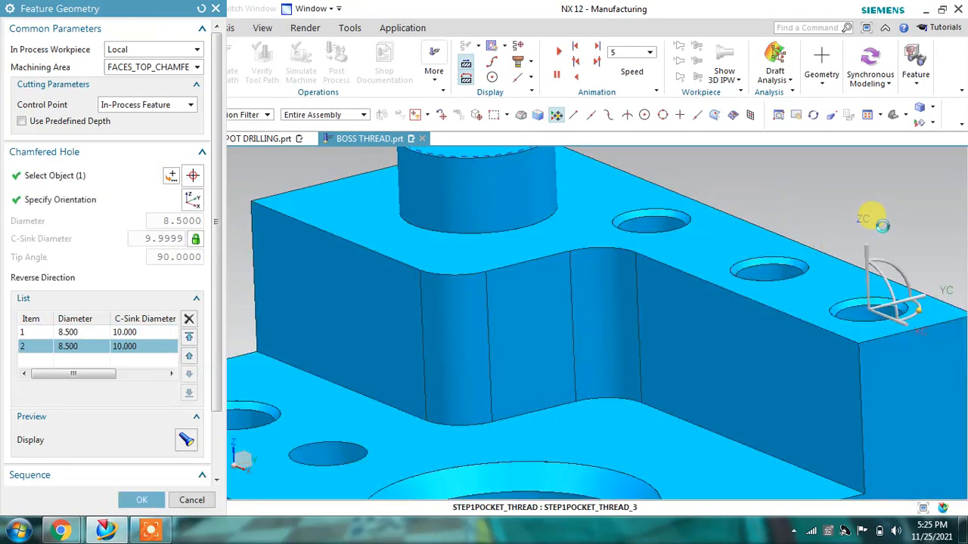
click(878, 225)
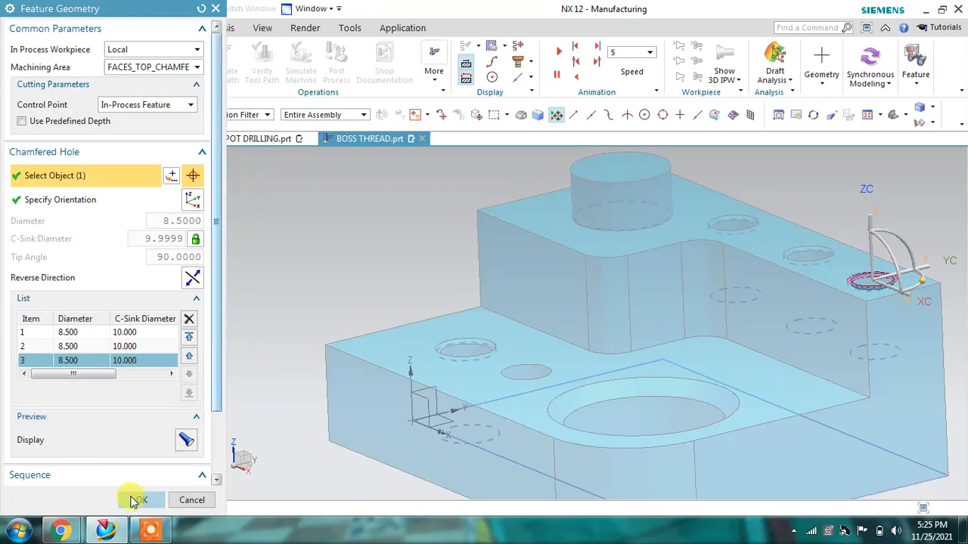
click(137, 500)
Step: Generate the COUNTERSINKING operation's tool path over the three upper-step holes
scroll(145, 280, down, 1)
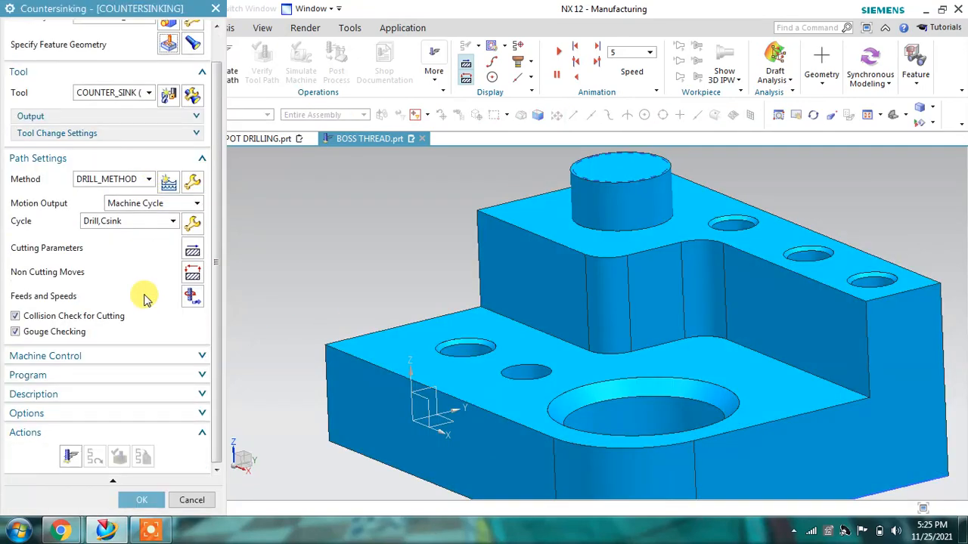
click(70, 457)
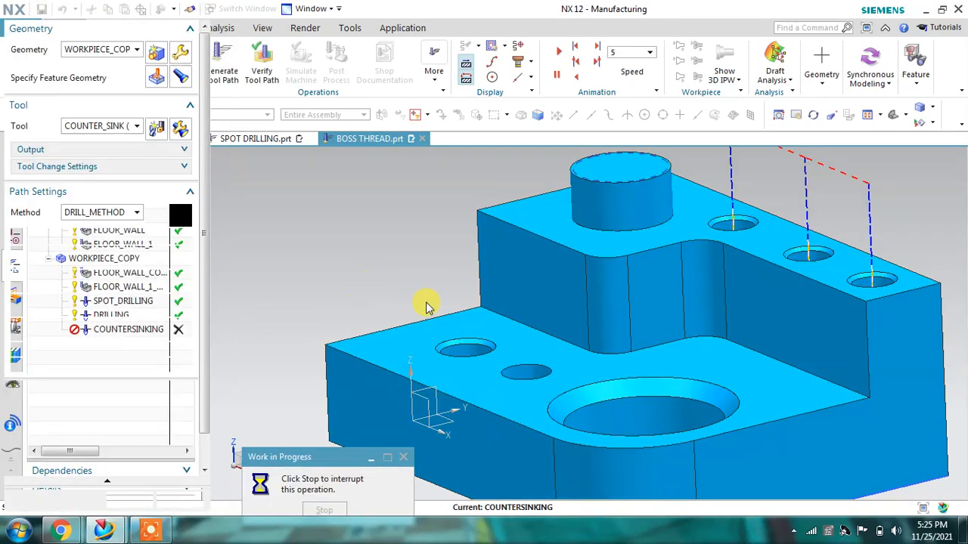
scroll(531, 301, down, 2)
scroll(147, 450, down, 1)
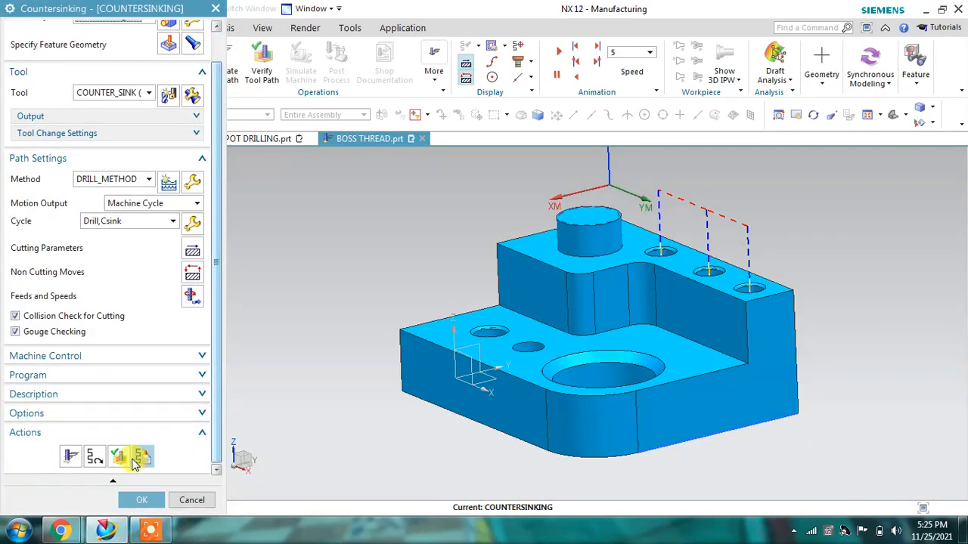
Step: Verify the countersinking tool path in a straight side view, stepping through the motions down to the middle upper-step hole
click(123, 458)
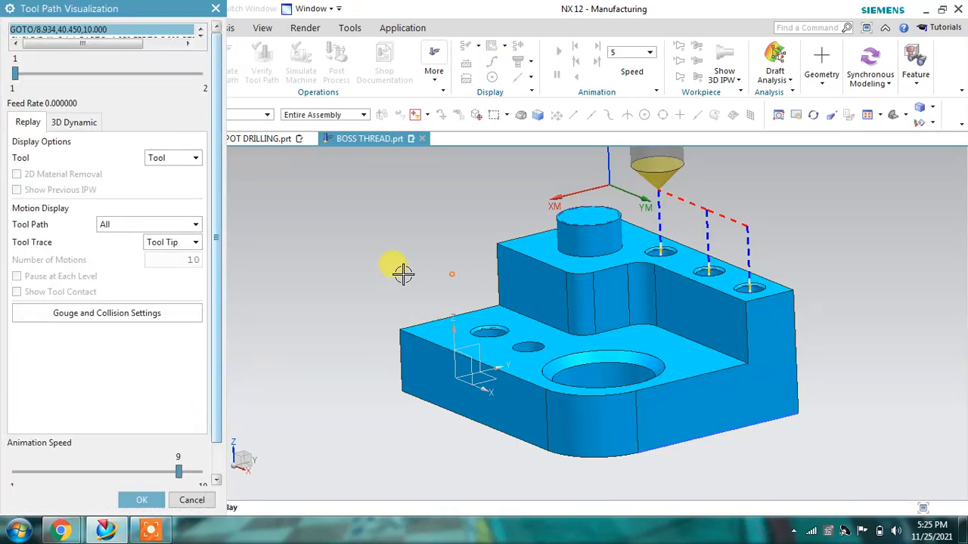
key(F8)
mouse_move(382, 273)
middle_down()
mouse_move(411, 279)
mouse_move(458, 264)
mouse_move(432, 244)
mouse_move(338, 242)
middle_up()
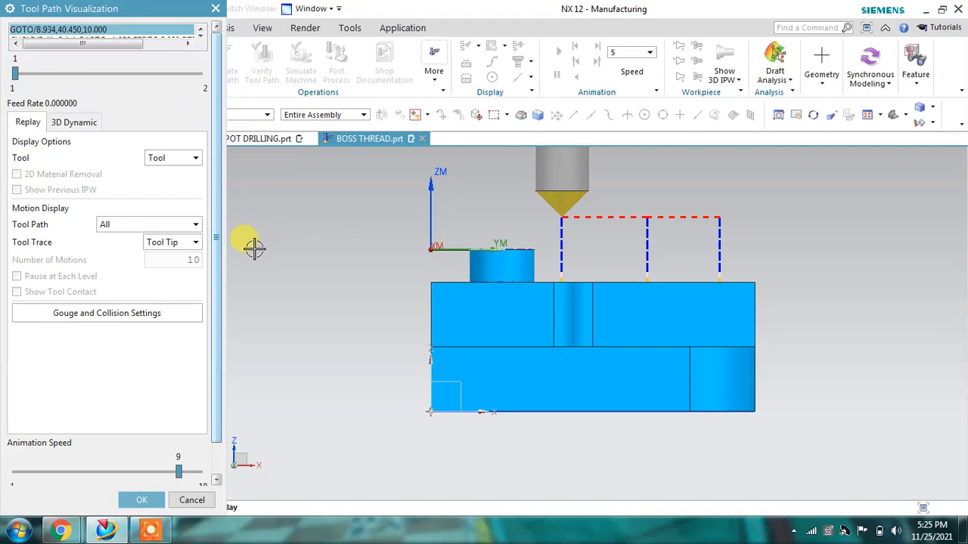
scroll(114, 333, down, 1)
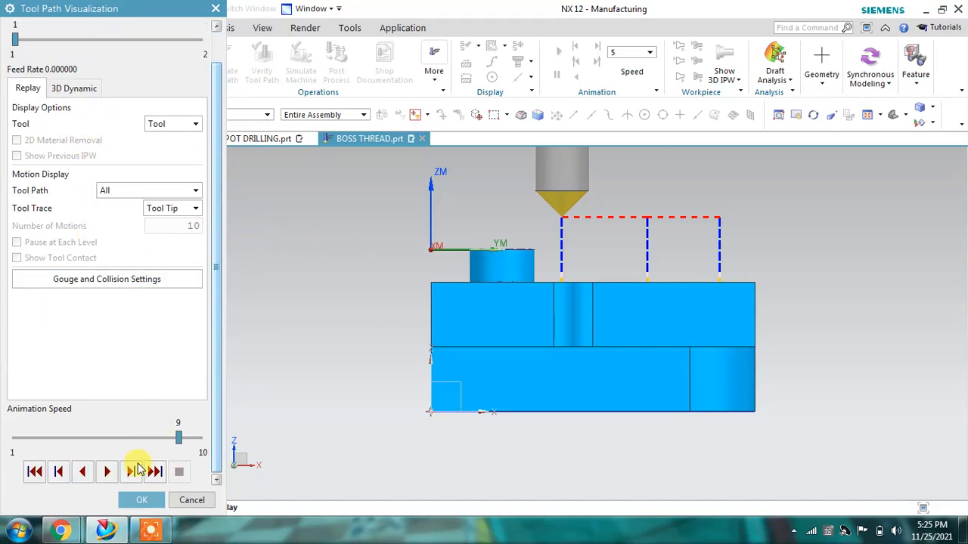
click(130, 472)
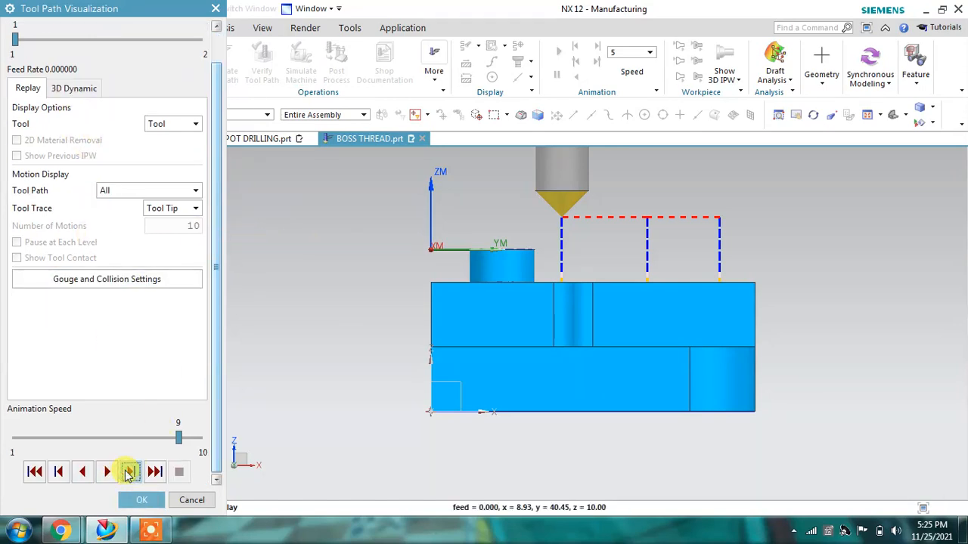
click(130, 472)
click(130, 472)
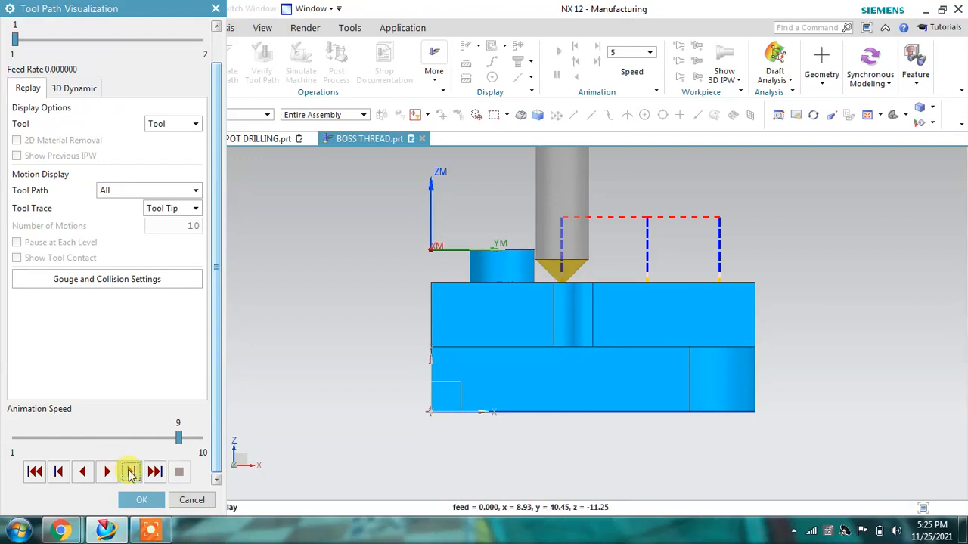
click(129, 471)
click(130, 472)
click(129, 472)
click(130, 471)
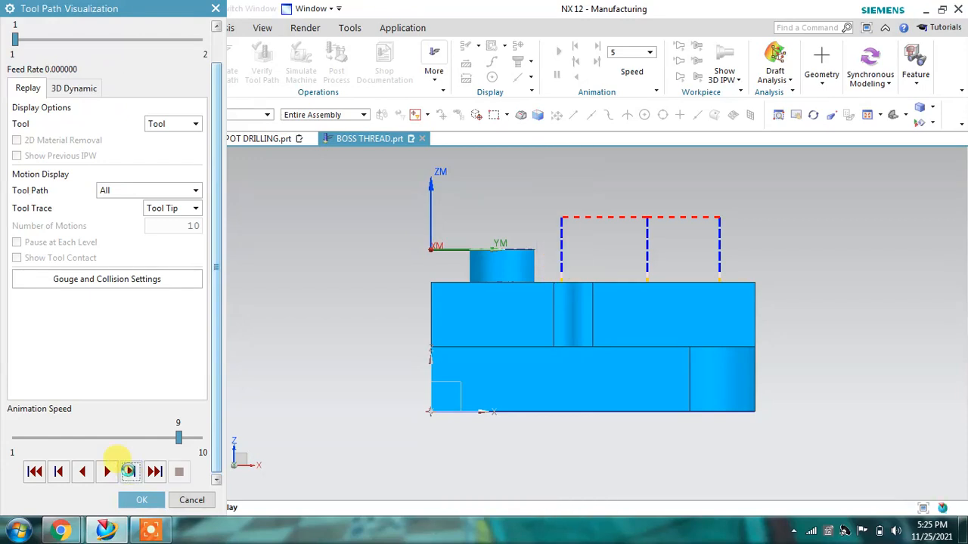
click(130, 471)
click(130, 472)
click(129, 472)
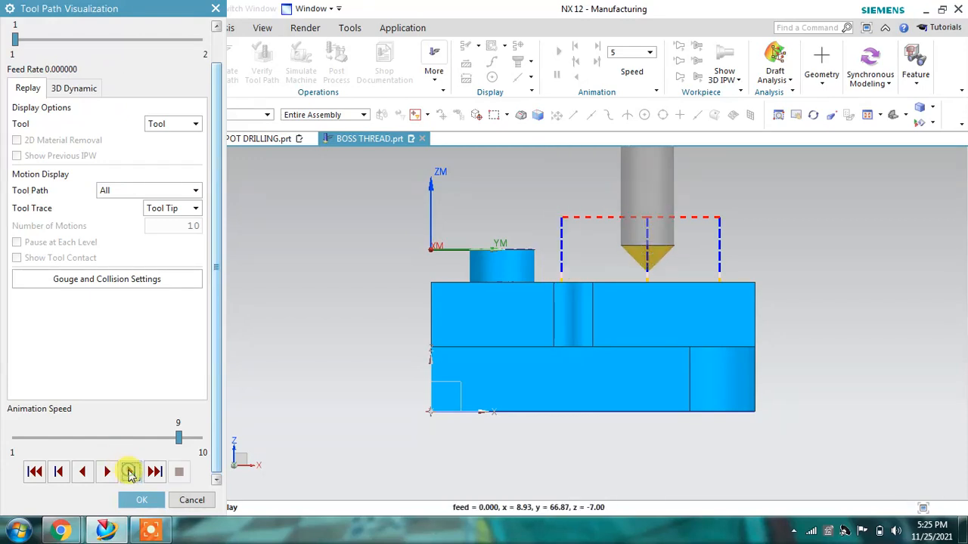
click(131, 472)
click(130, 472)
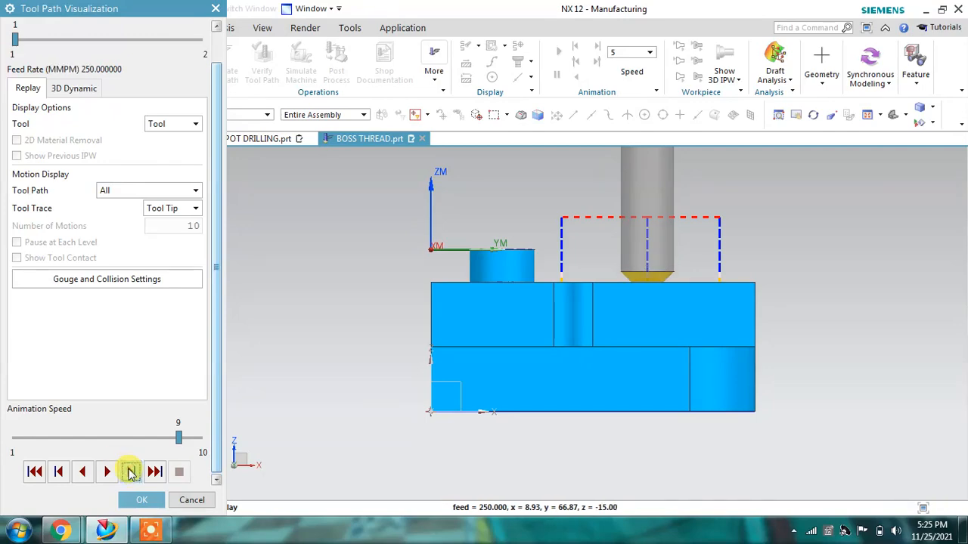
Step: Inspect the countersink tool's fit in the middle hole's chamfer up close, and play the remaining tool path motions
middle_drag(847, 260, 824, 276)
scroll(663, 264, up, 6)
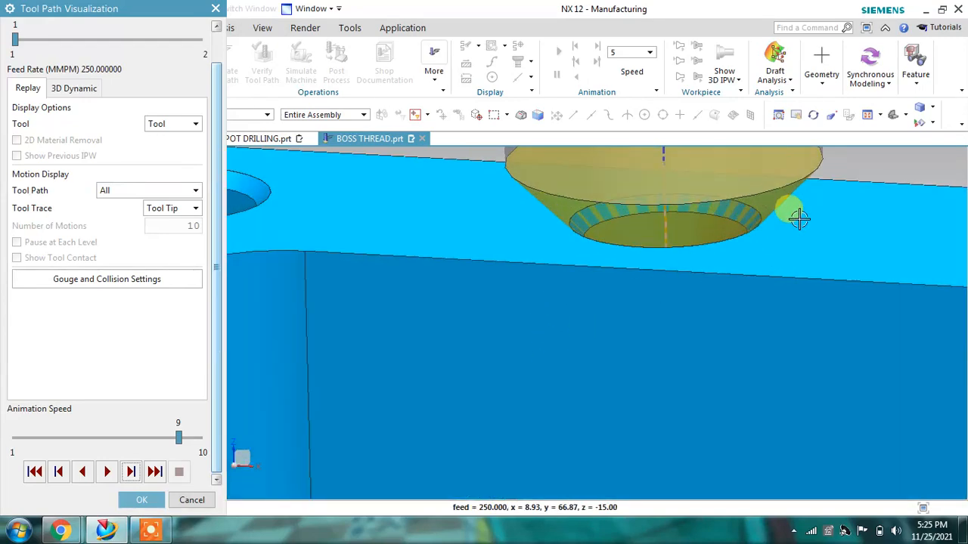
scroll(730, 218, down, 3)
scroll(741, 227, down, 3)
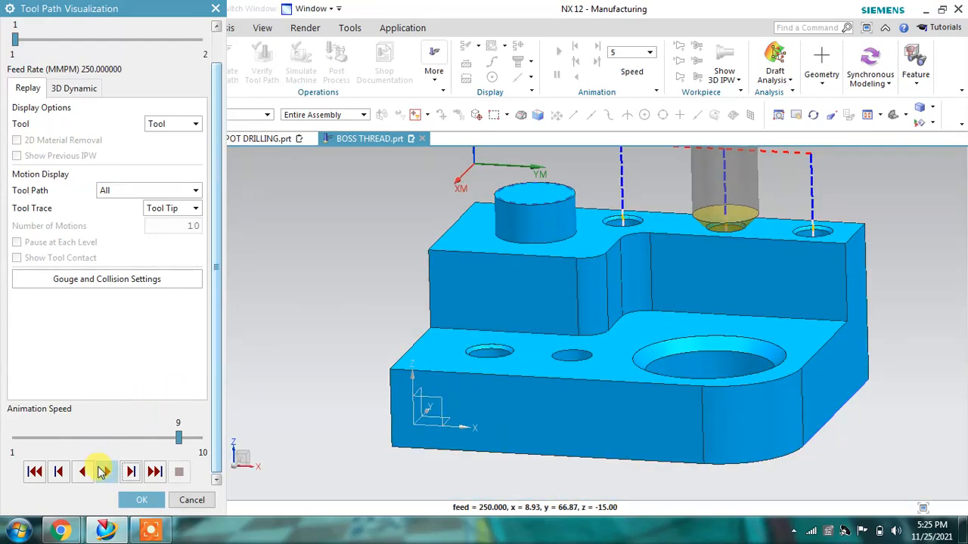
click(103, 472)
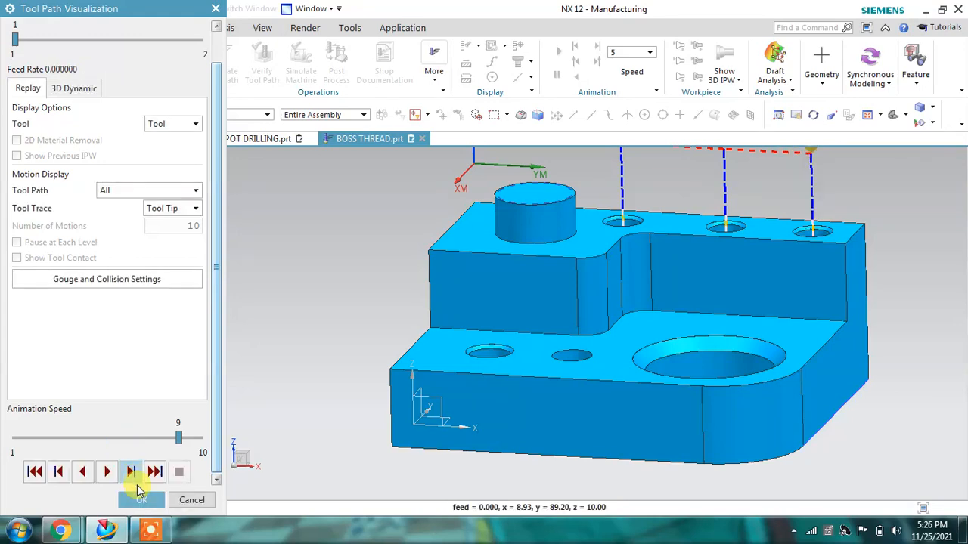
Step: Close the countersinking tool path verification and accept the COUNTERSINKING operation
click(141, 499)
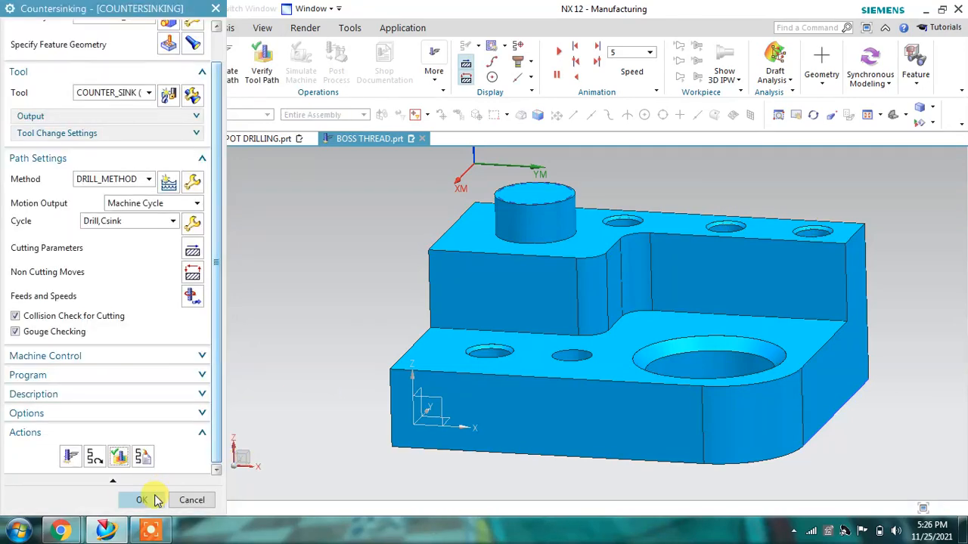
click(144, 500)
middle_drag(330, 318, 317, 299)
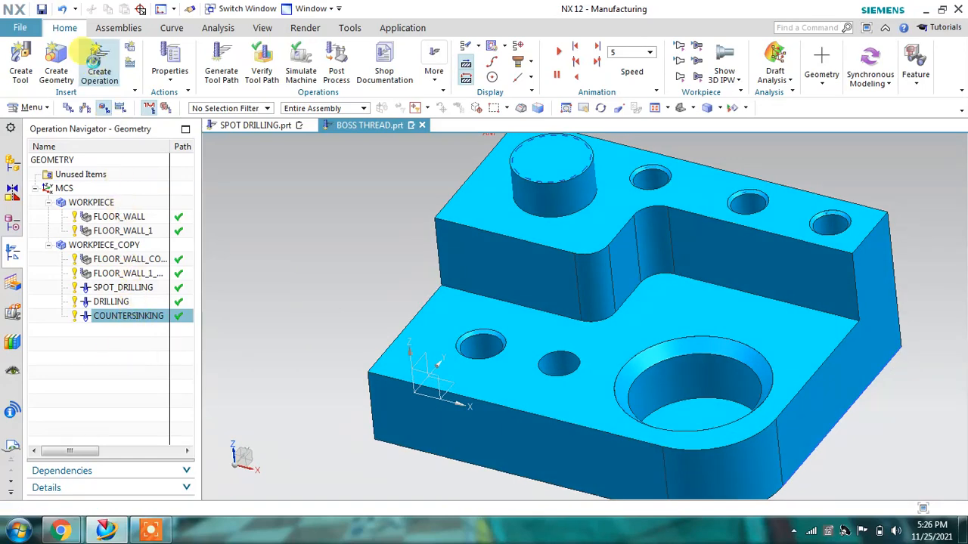
Step: Create a hole_making Tapping operation with program TAP, tool TAPM10, geometry WORKPIECE_COPY and method DRILL_METHOD
click(91, 60)
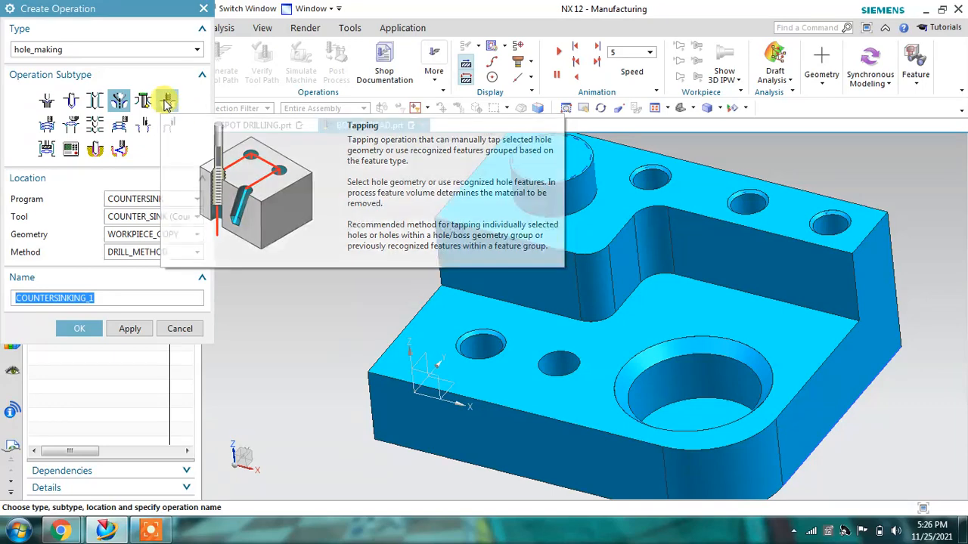
click(168, 102)
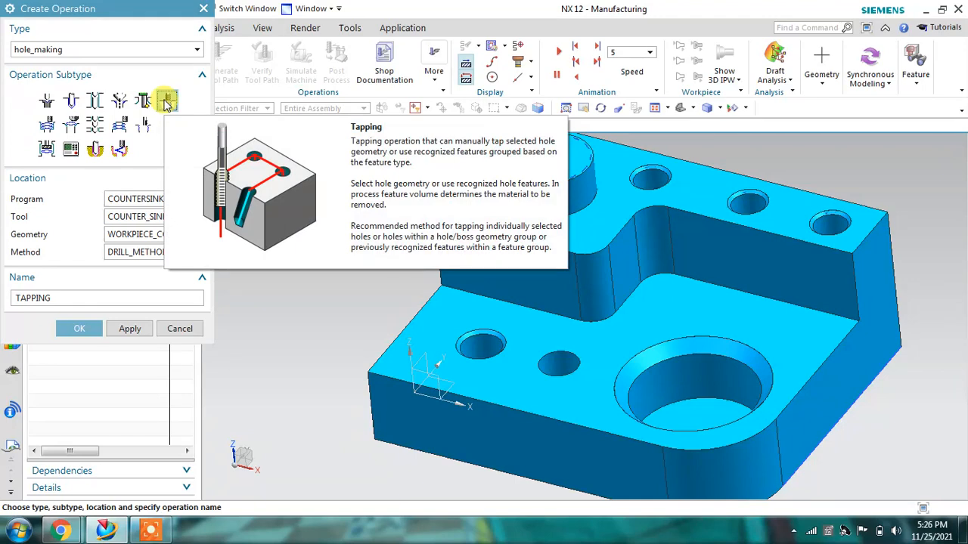
click(152, 199)
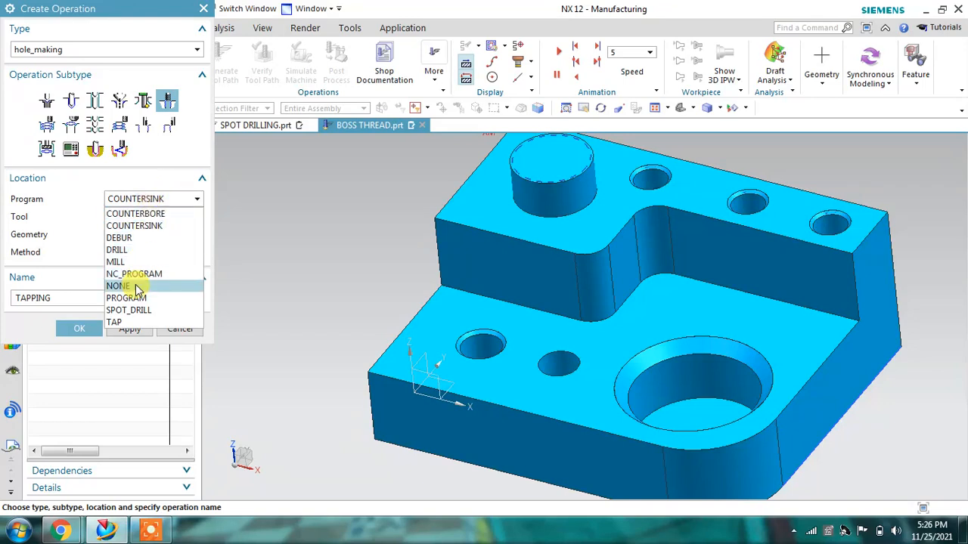
click(125, 321)
click(147, 217)
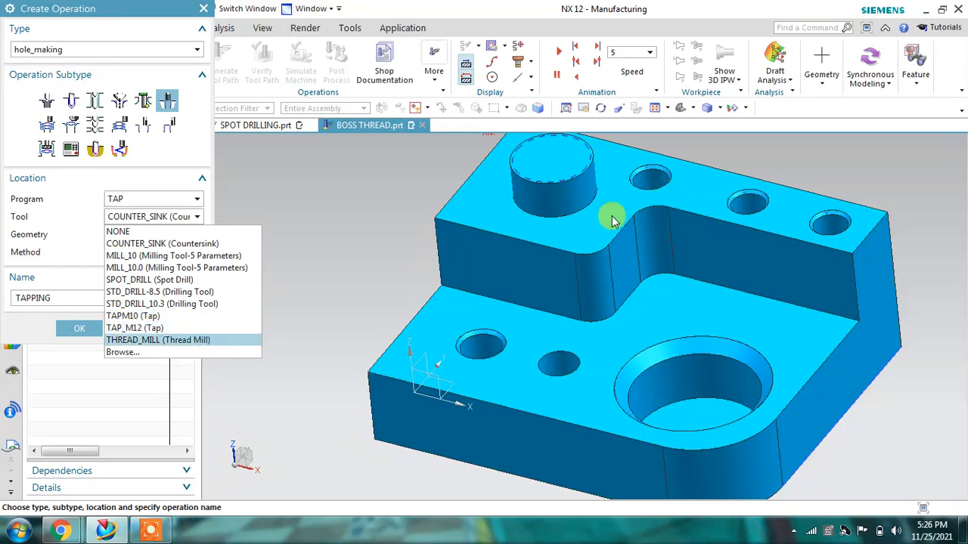
click(150, 315)
click(154, 257)
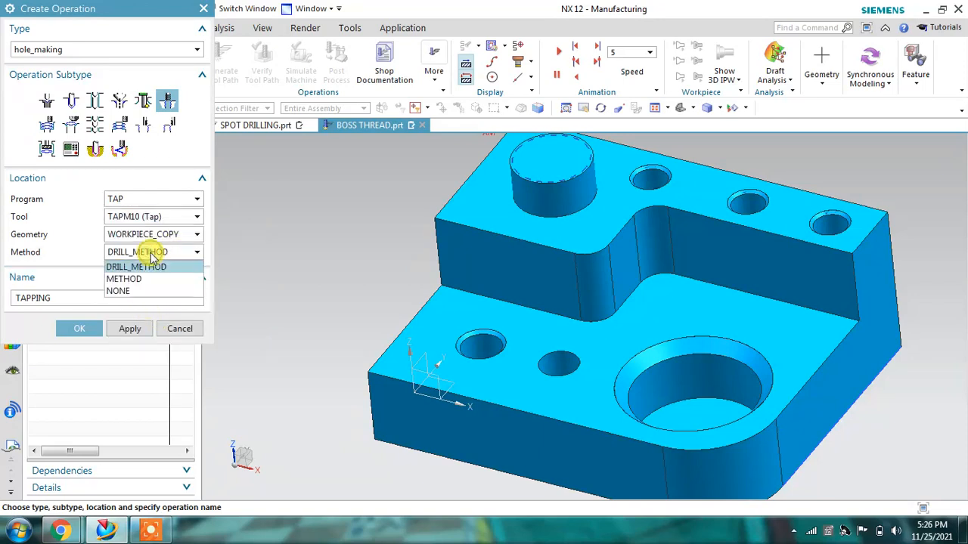
click(144, 253)
click(130, 256)
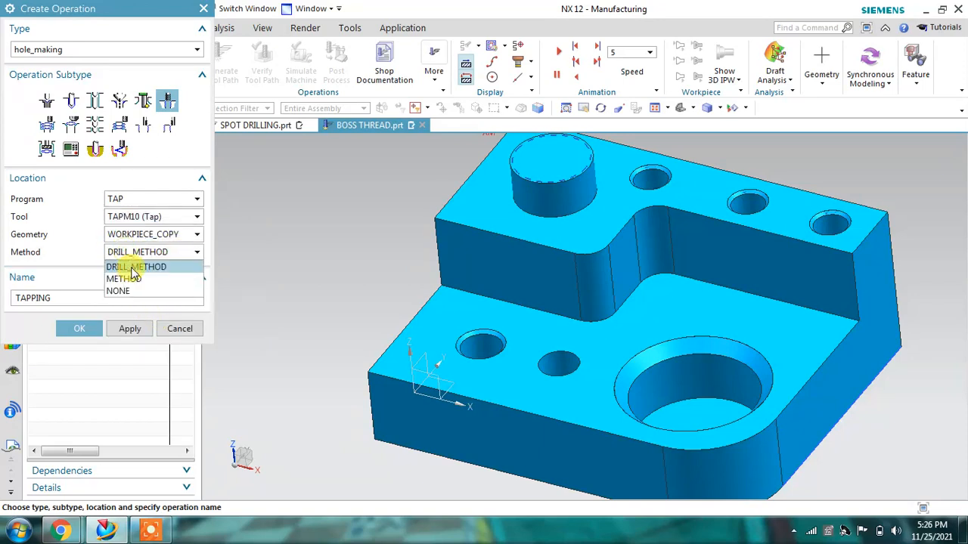
click(133, 267)
click(73, 330)
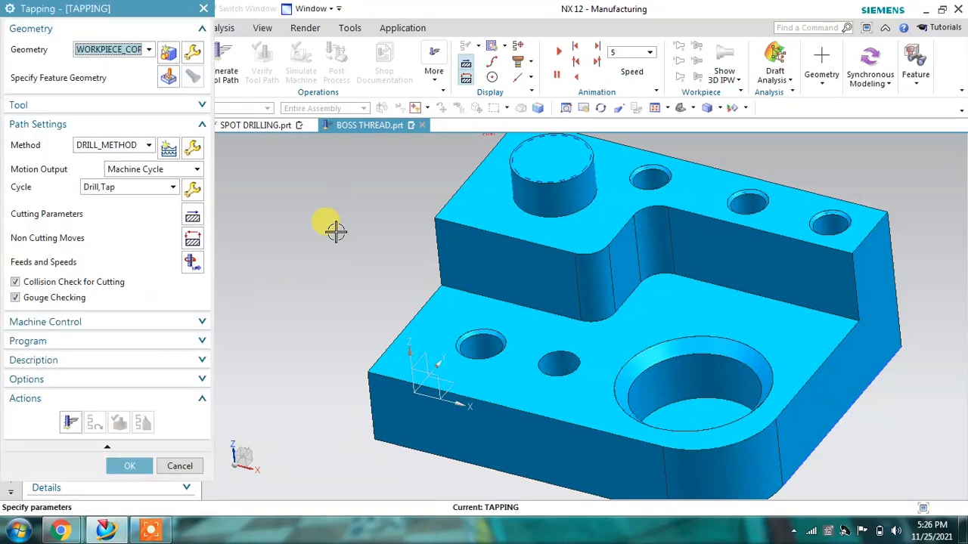
Step: Specify the three threaded holes on the upper step as the tapping operation's feature geometry
click(168, 76)
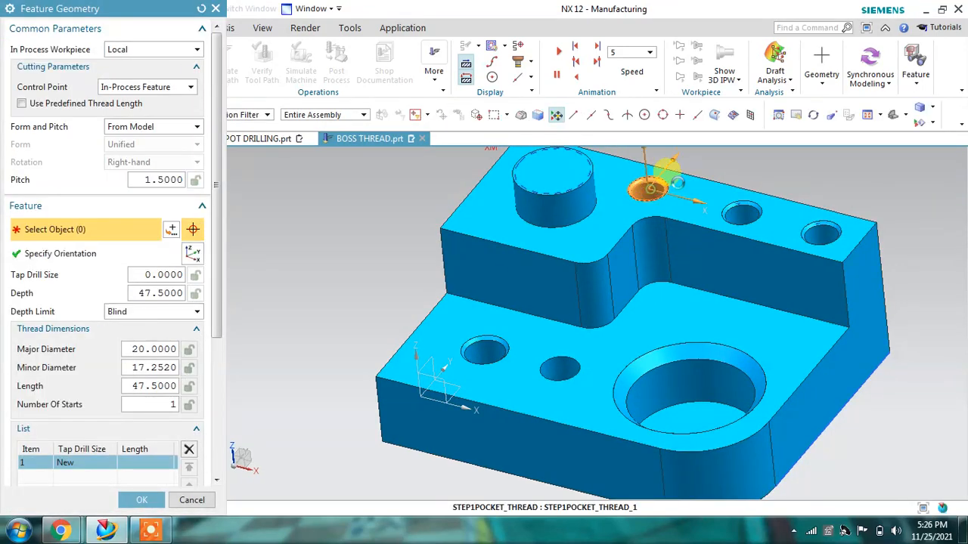
click(648, 189)
click(815, 220)
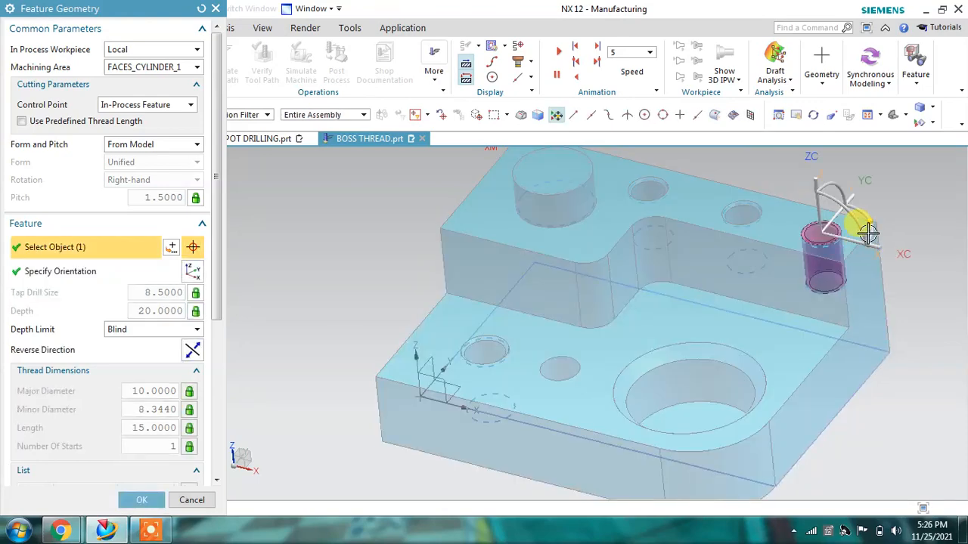
scroll(801, 226, up, 5)
scroll(786, 225, up, 1)
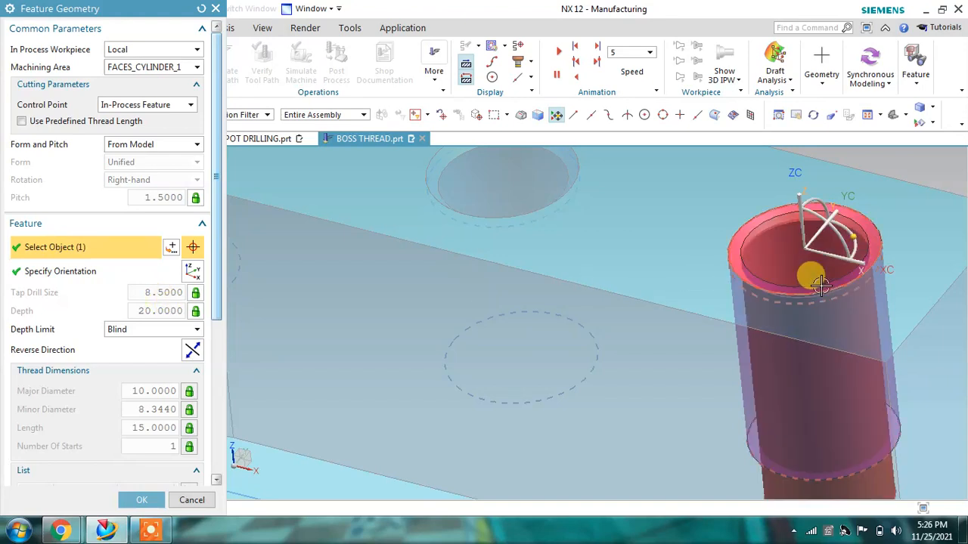
scroll(821, 284, up, 1)
scroll(820, 284, down, 3)
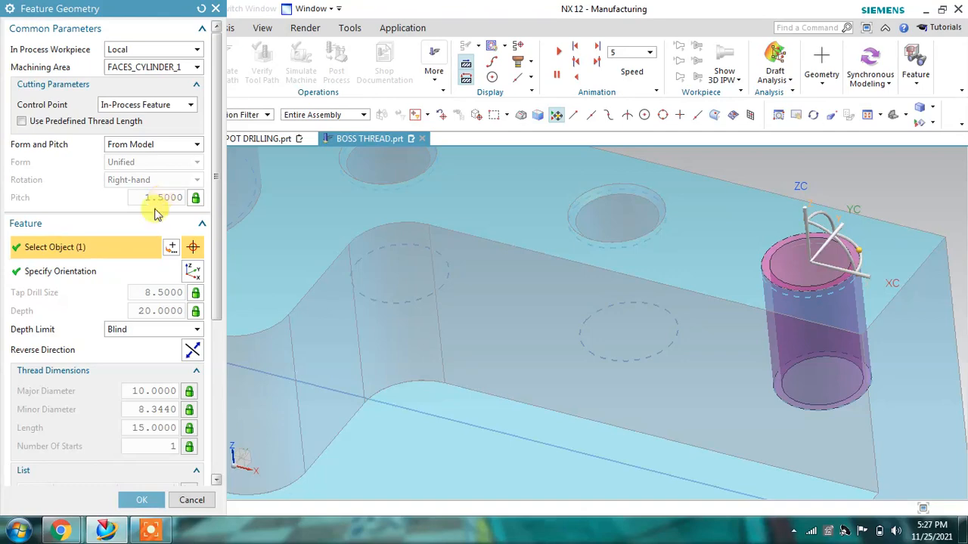
click(141, 500)
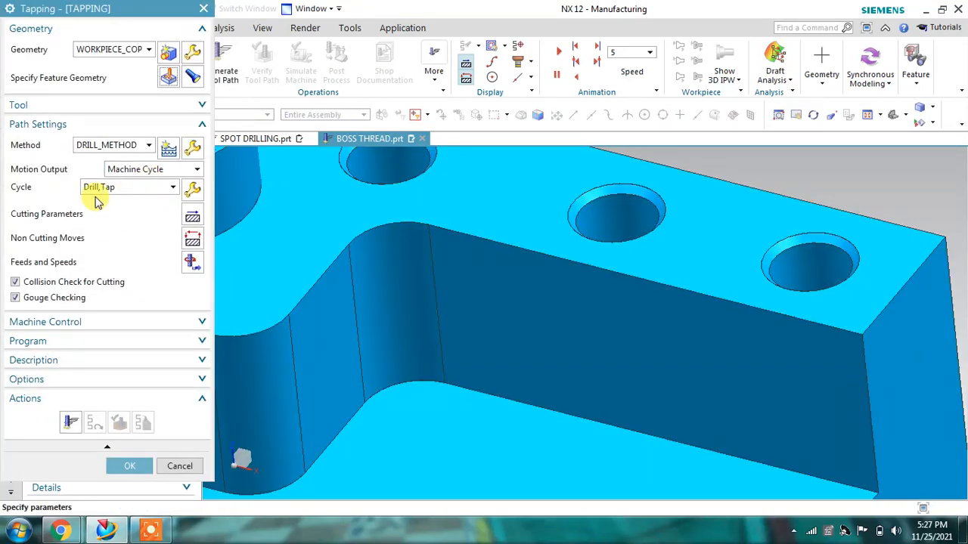
Step: Edit the TAPM10 tool and set its pitch to 2.5 mm
click(168, 104)
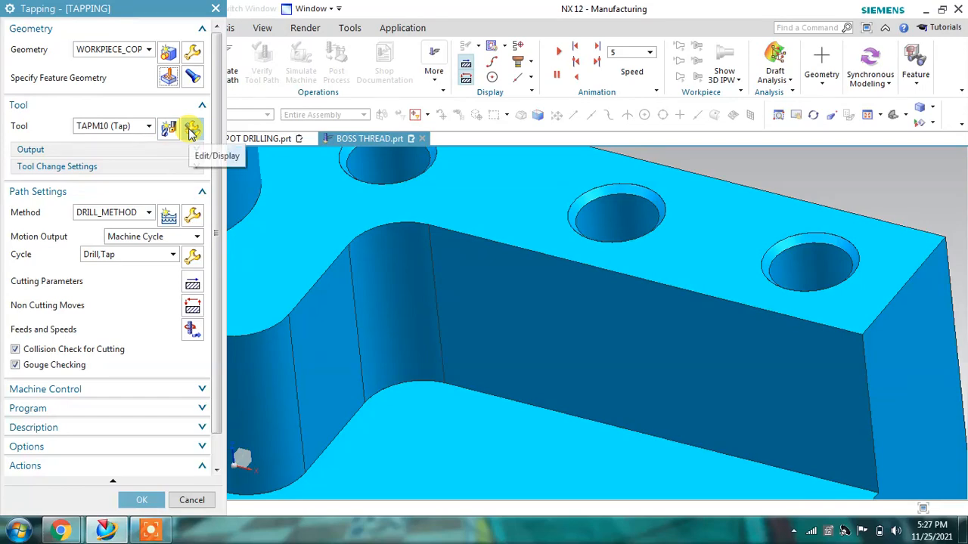
click(191, 129)
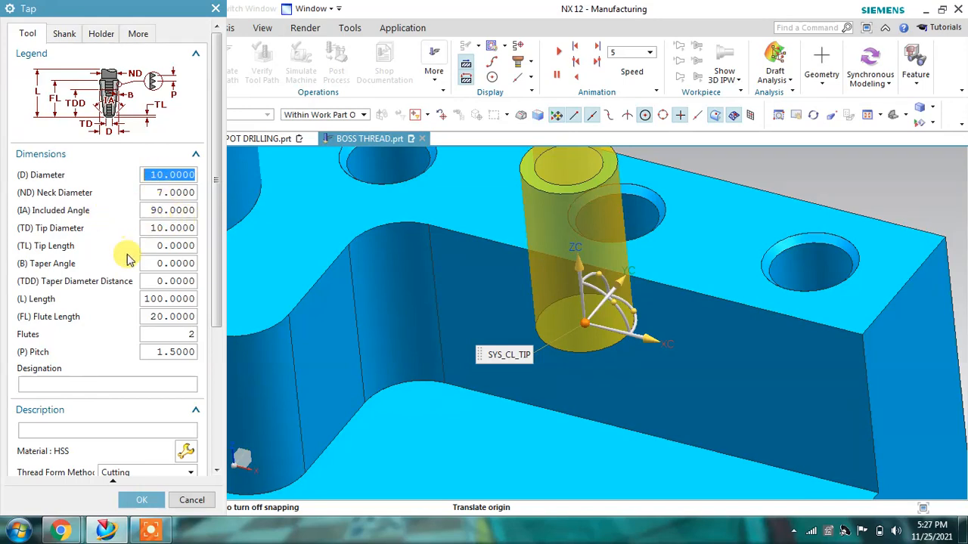
click(161, 352)
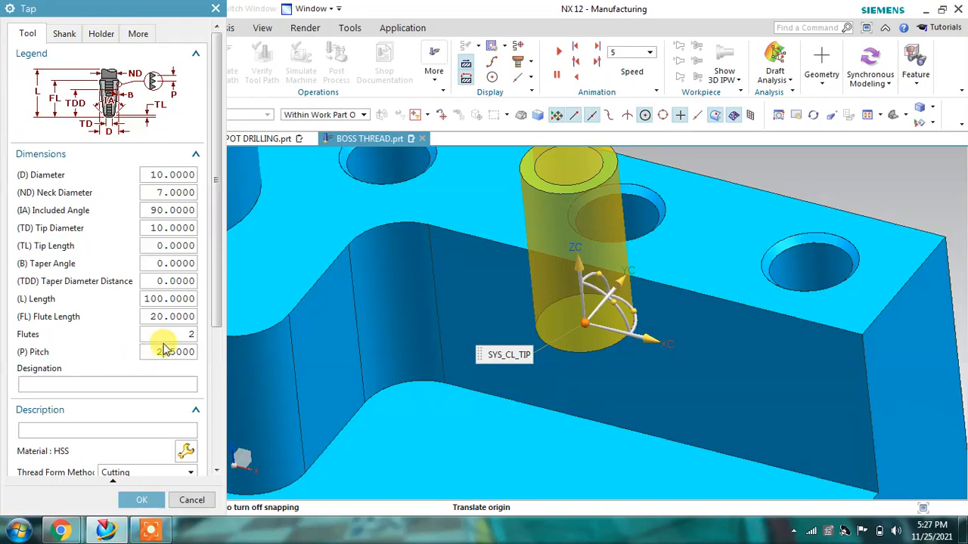
click(141, 500)
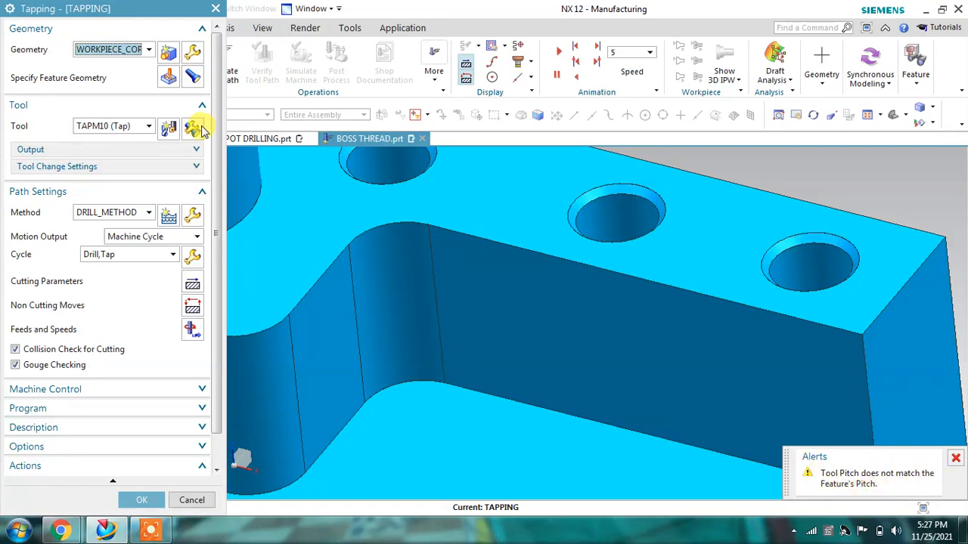
Step: Confirm From Model as the tapping features' form and pitch, and generate the TAPPING tool path over the three upper-step holes
click(173, 80)
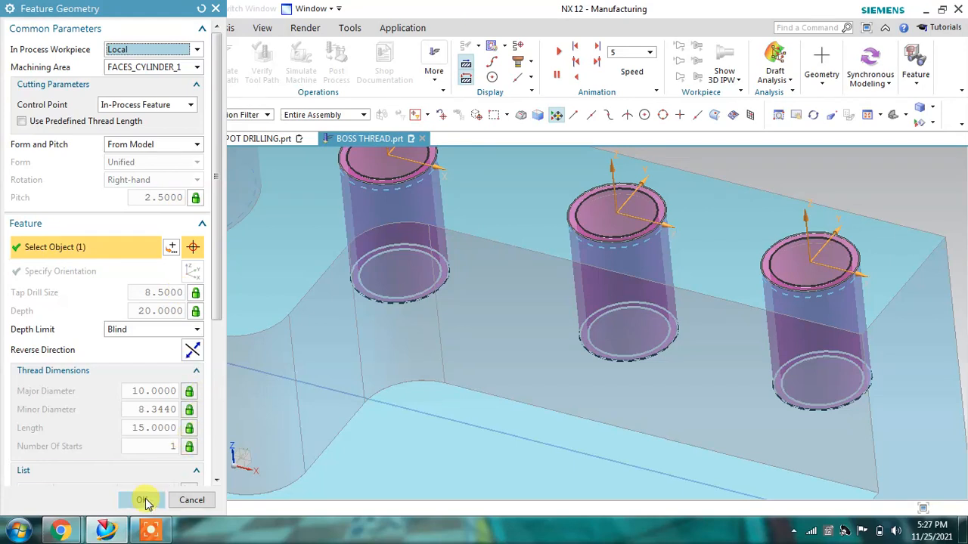
click(156, 146)
click(160, 171)
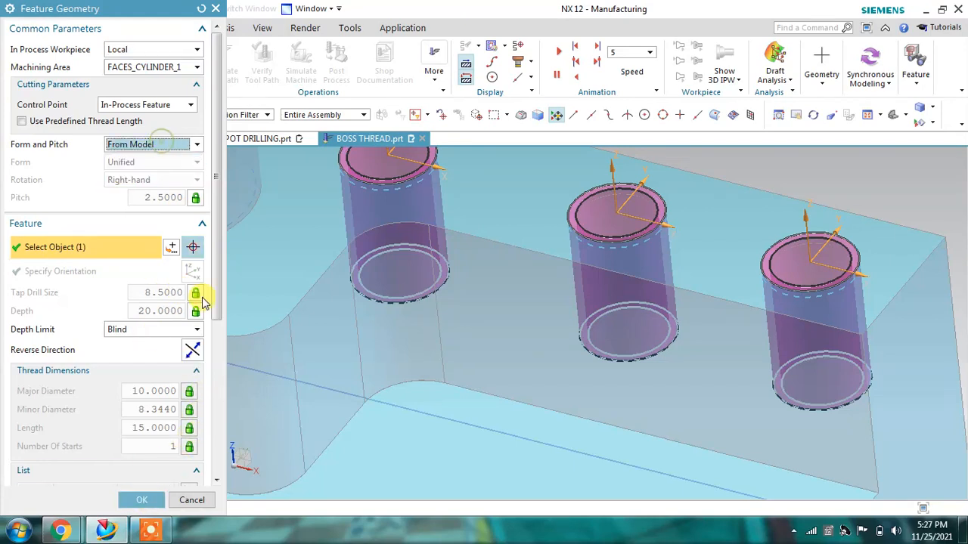
click(156, 499)
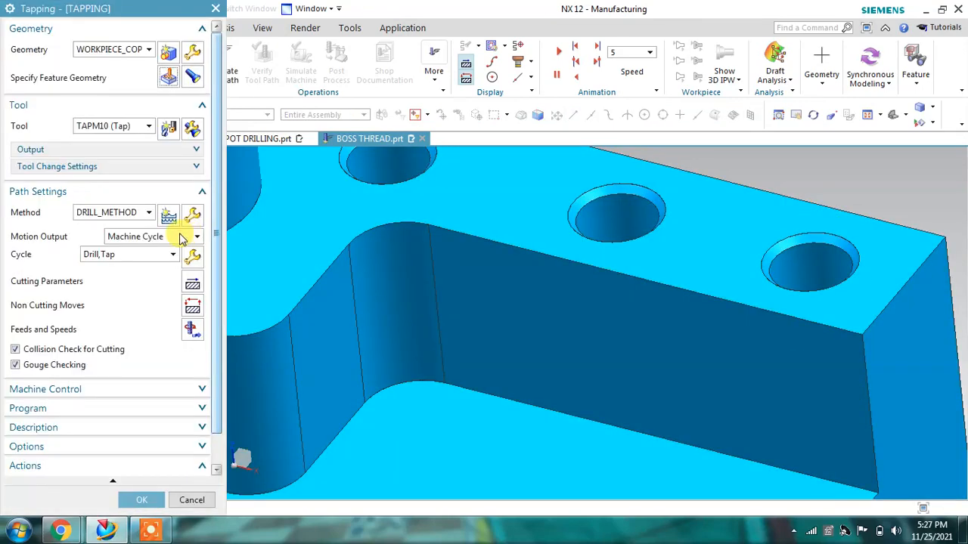
scroll(173, 188, down, 1)
click(71, 457)
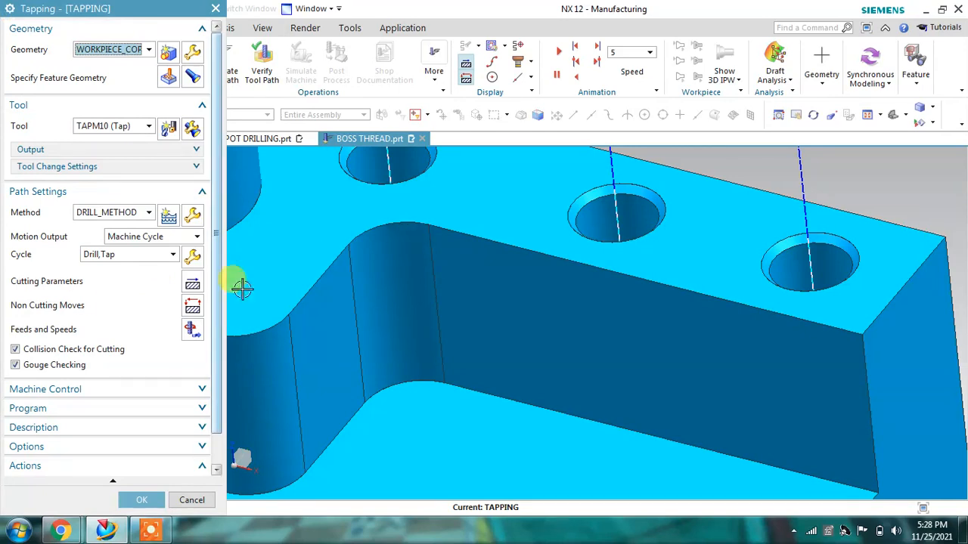
Step: Open the verification of the tapping tool path and show the tap and workpiece in a straight side view
scroll(144, 281, down, 1)
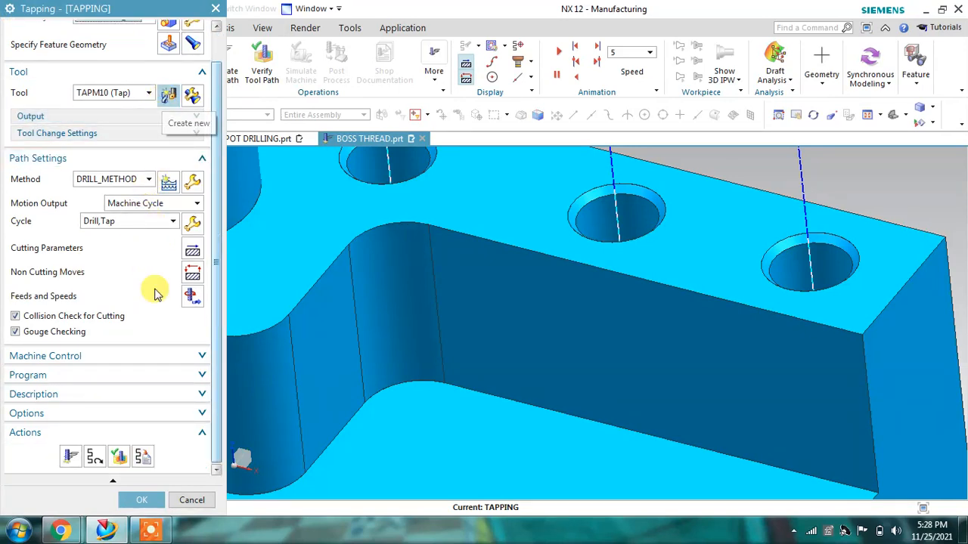
click(121, 454)
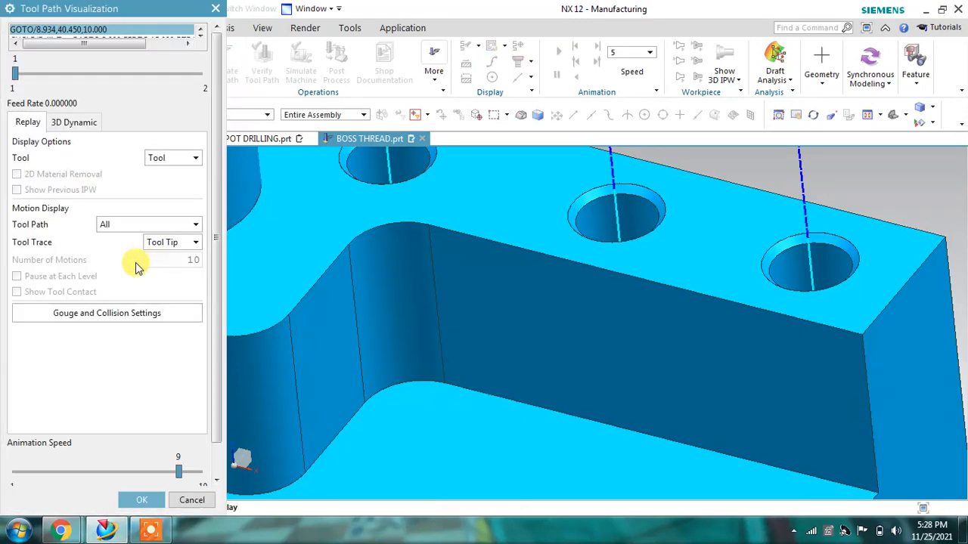
scroll(179, 320, down, 2)
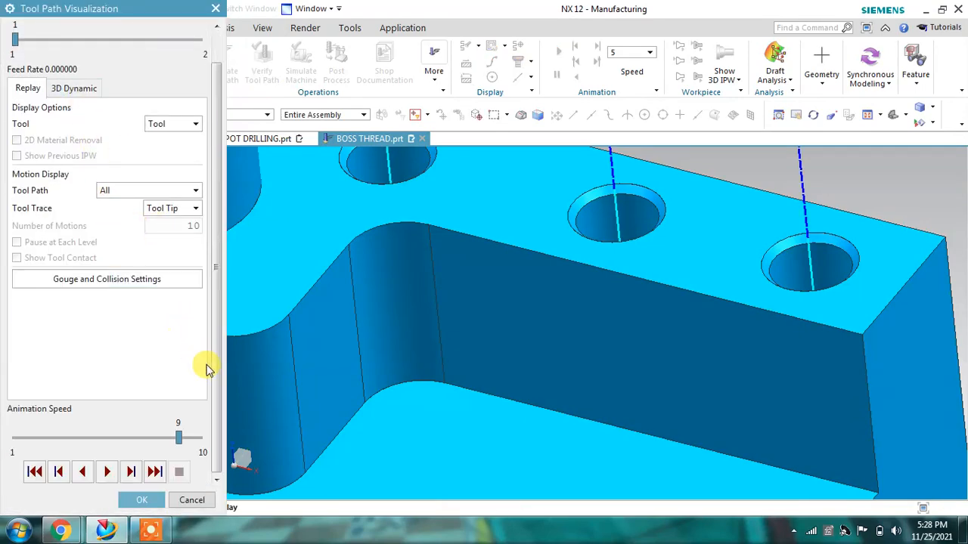
middle_drag(519, 330, 613, 331)
scroll(613, 330, down, 4)
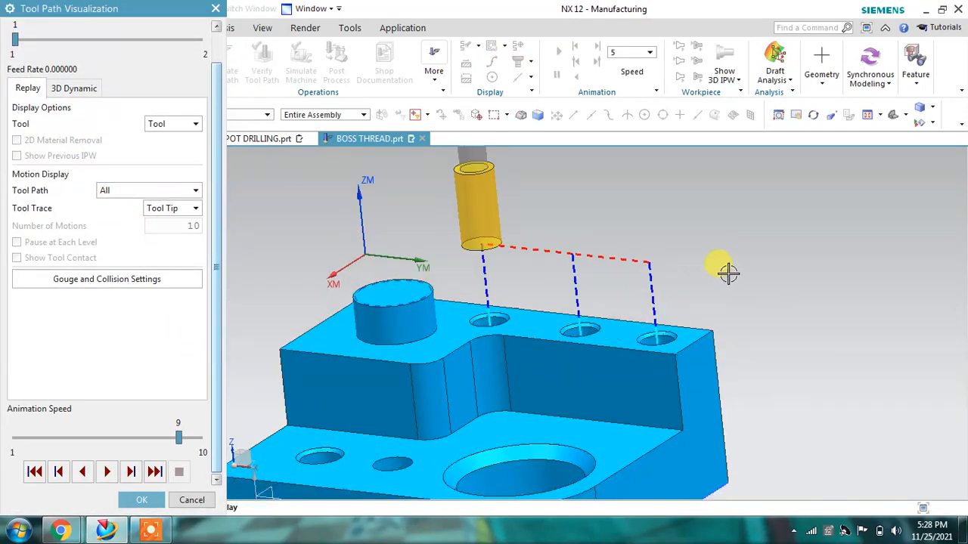
key(F8)
scroll(440, 415, up, 1)
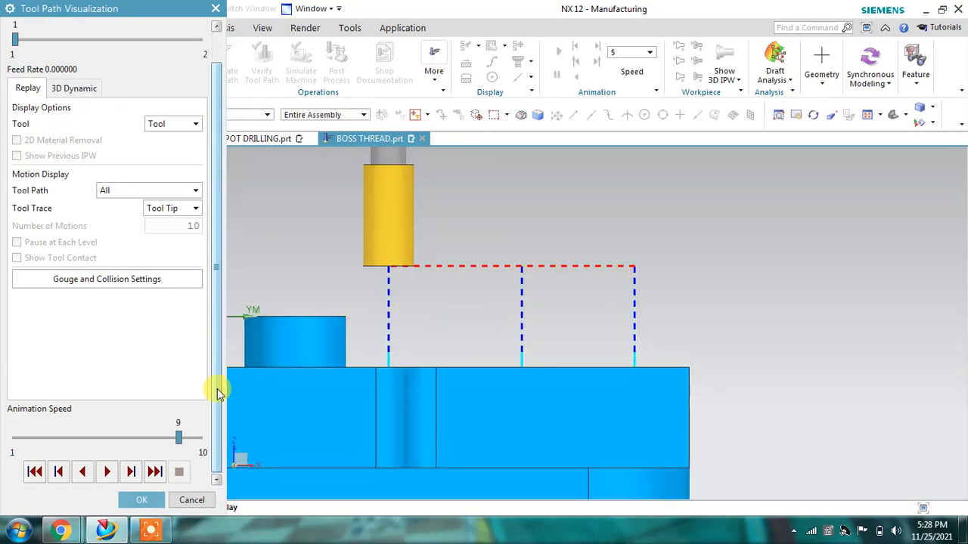
Step: Step through the tapping motions over all three upper-step holes until the tap retracts from the last one
click(131, 472)
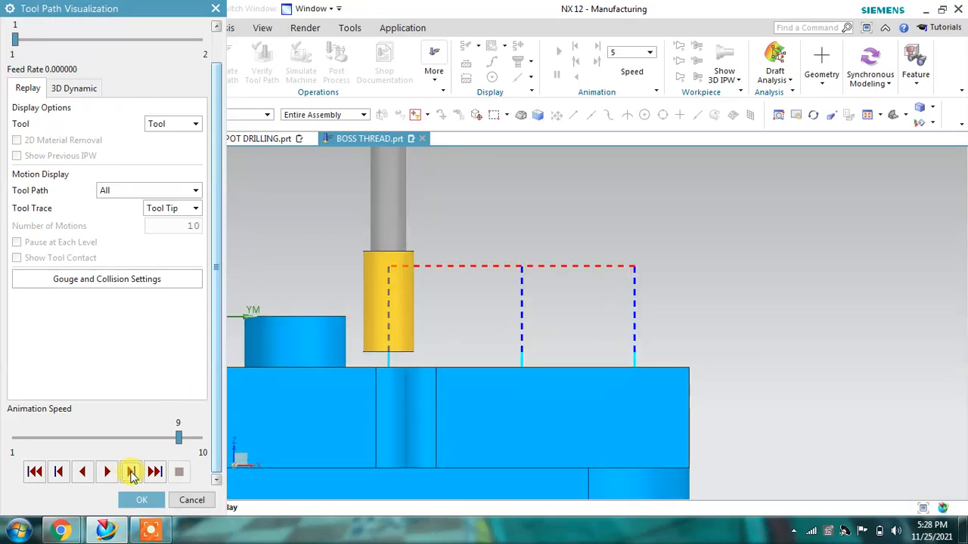
click(131, 472)
click(131, 473)
click(131, 472)
click(131, 472)
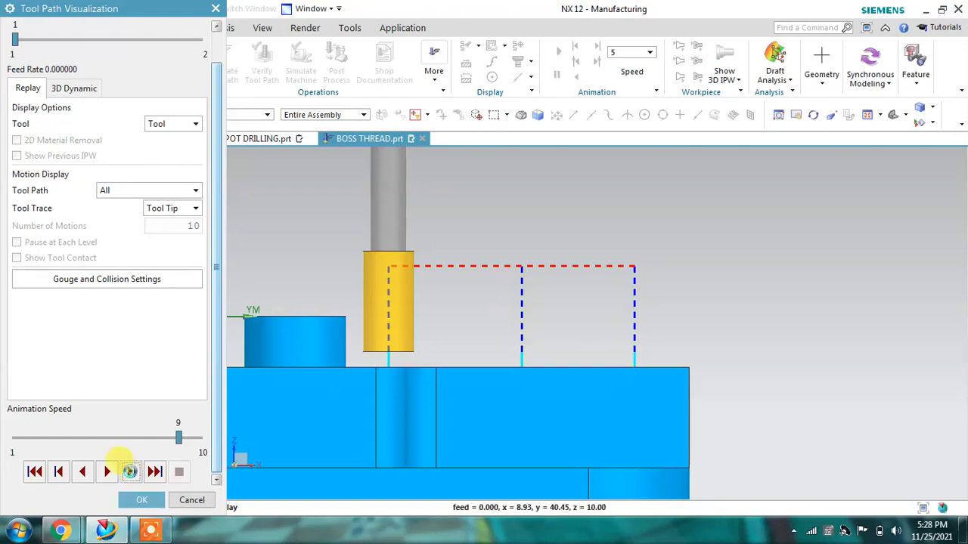
click(131, 472)
click(131, 472)
click(131, 471)
click(131, 472)
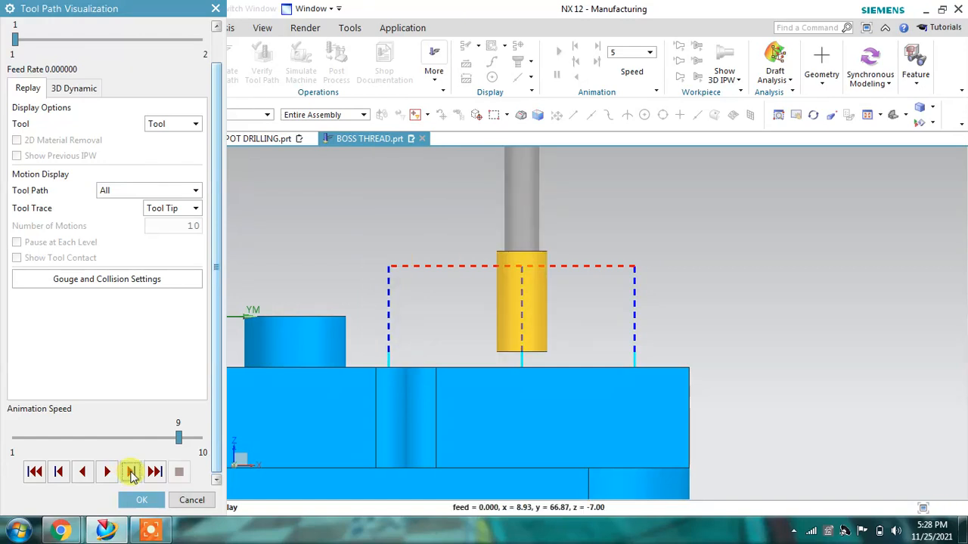
click(131, 472)
click(130, 472)
click(131, 472)
click(131, 472)
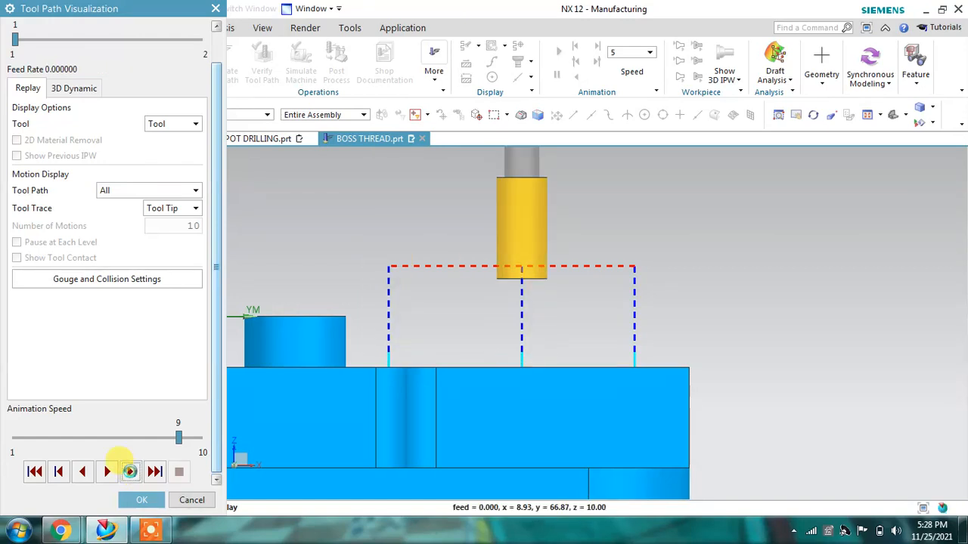
click(131, 471)
click(130, 472)
click(131, 472)
click(131, 472)
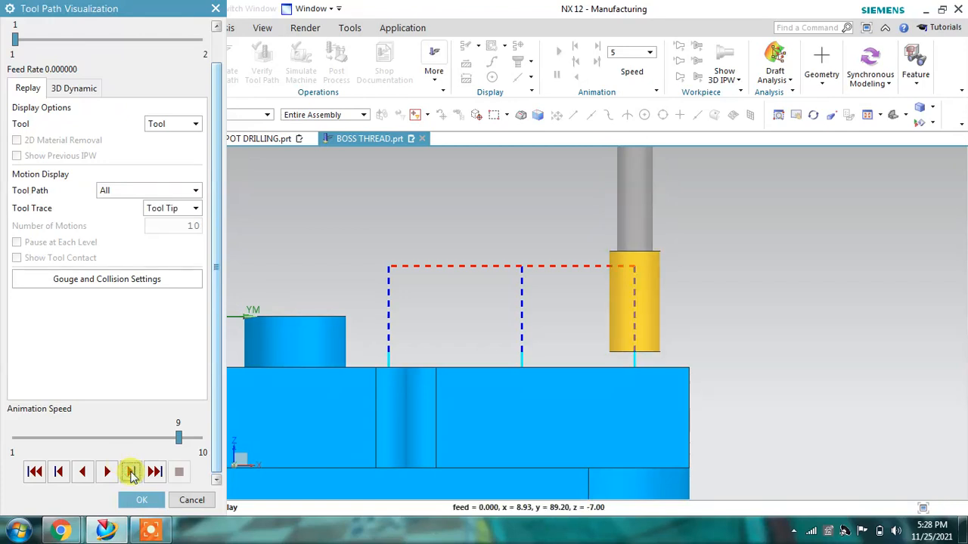
click(130, 471)
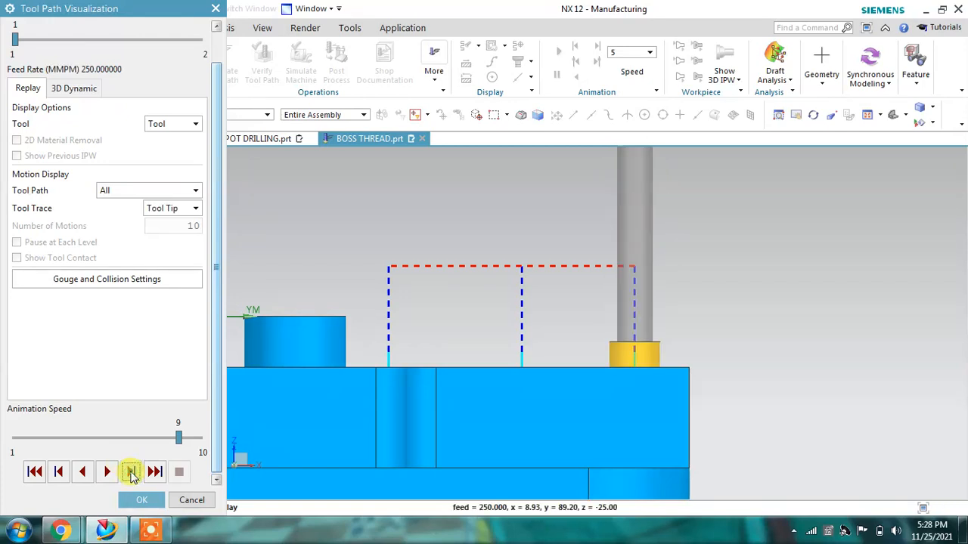
click(131, 472)
click(131, 472)
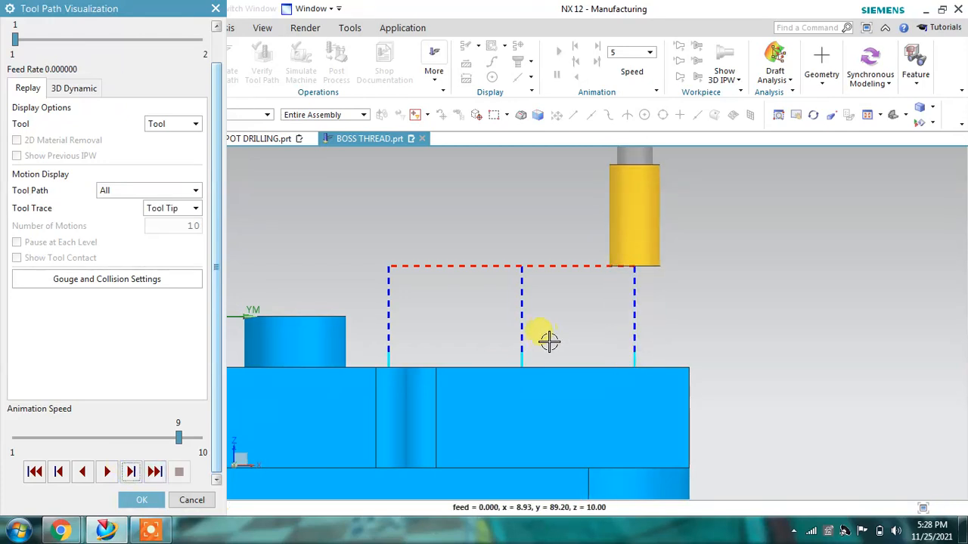
Step: Play the 3D dynamic material-removal simulation of the tapping in an angled view, and accept the verification and the TAPPING operation
middle_drag(547, 341, 522, 369)
click(74, 87)
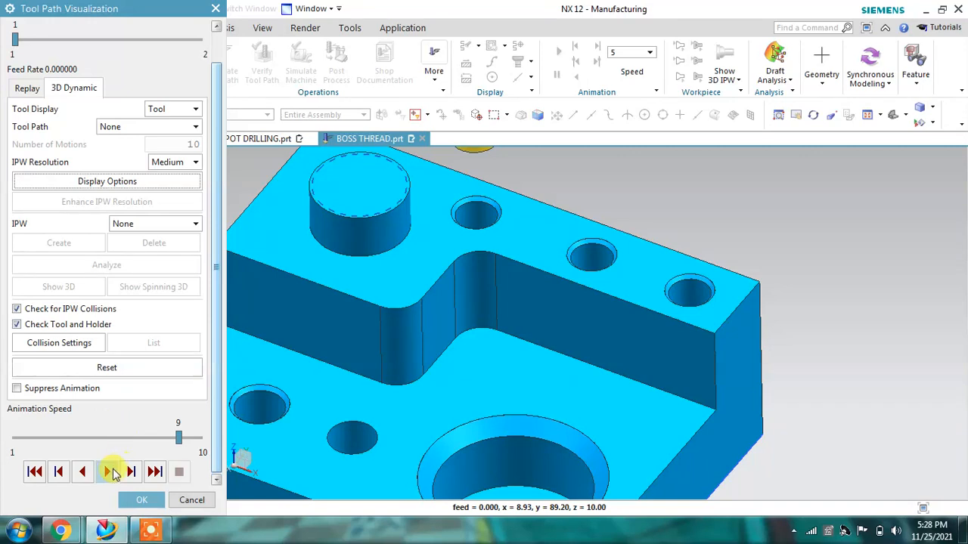
click(108, 472)
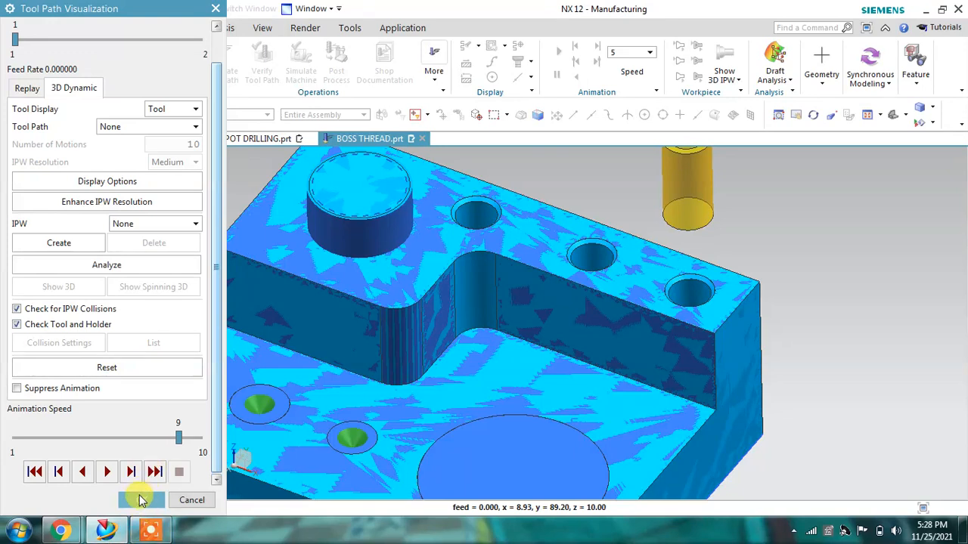
click(140, 499)
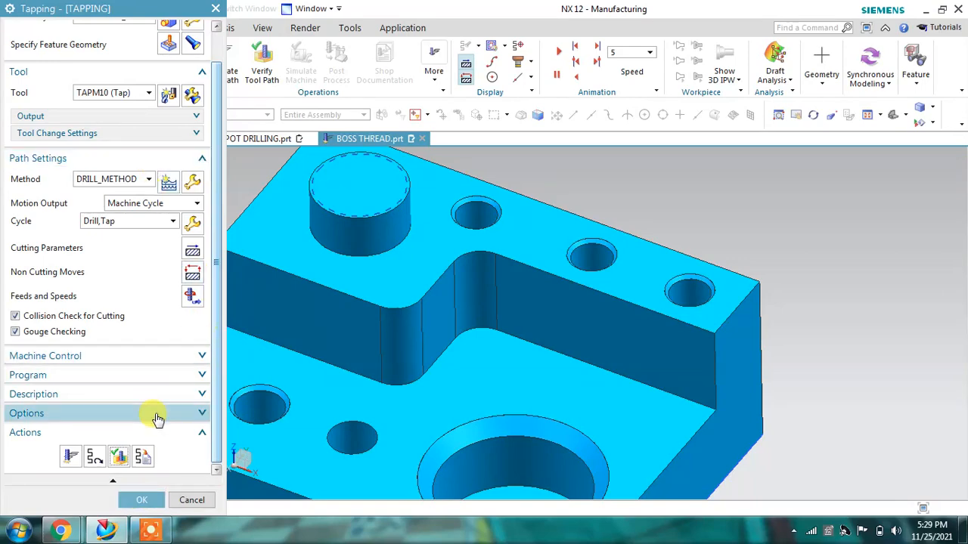
click(140, 500)
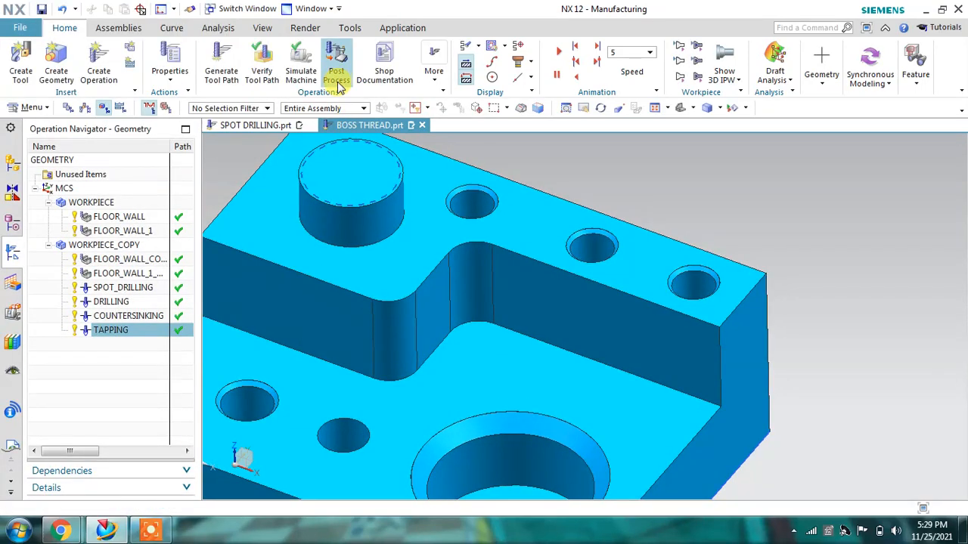
Step: Postprocess the TAPPING operation with MILL_3_AXIS, overwrite BOSS THREAD.ptp, and examine the G84 tapping cycle in the listed program
click(336, 72)
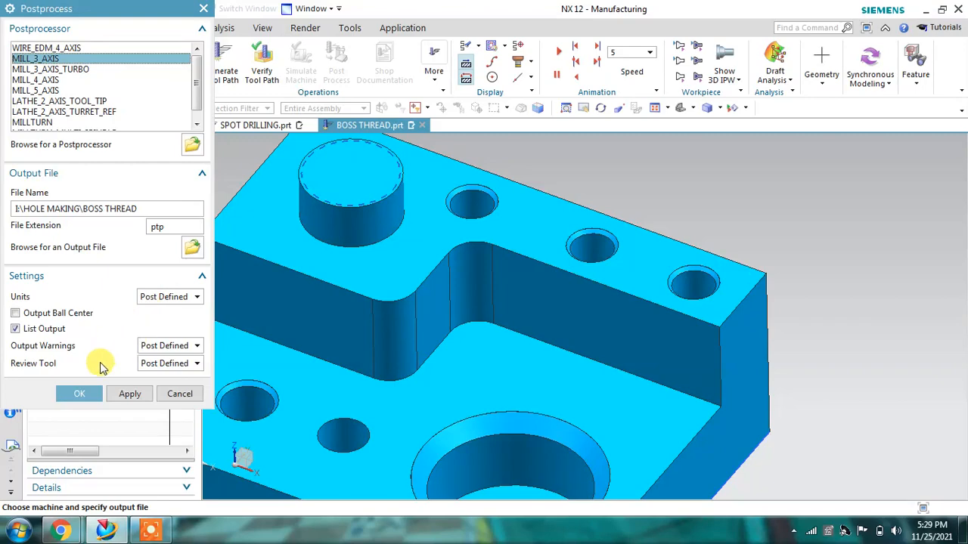
click(80, 393)
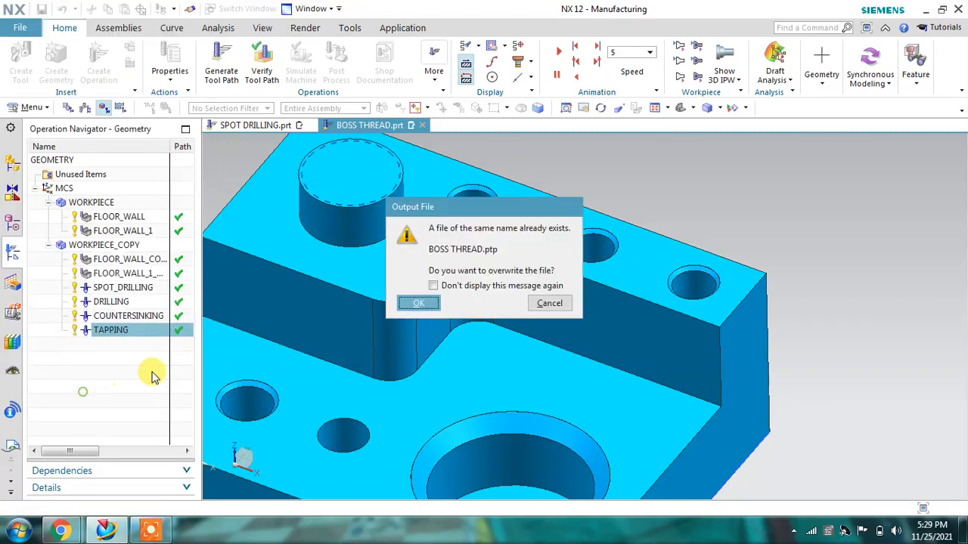
click(410, 302)
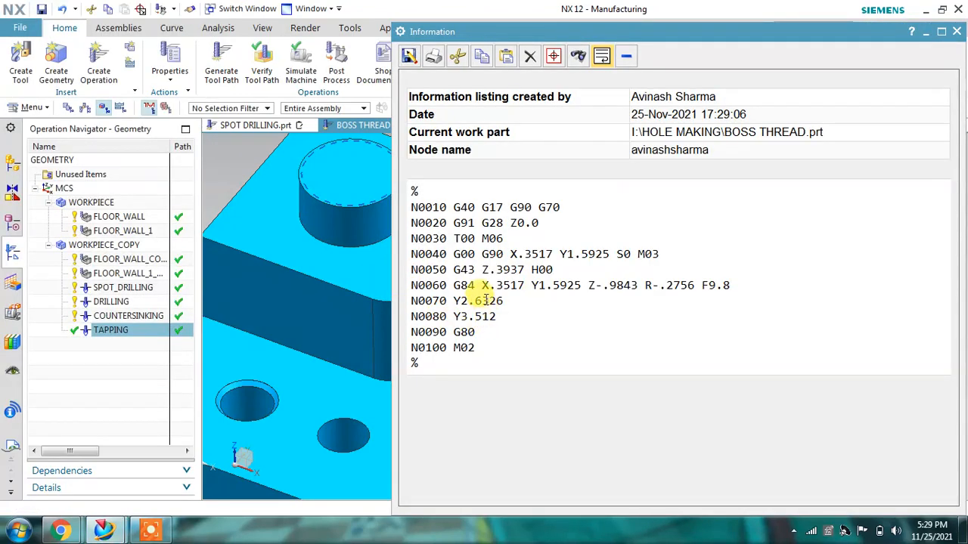
mouse_move(475, 286)
mouse_down()
mouse_move(453, 284)
mouse_move(449, 301)
mouse_move(459, 290)
mouse_up()
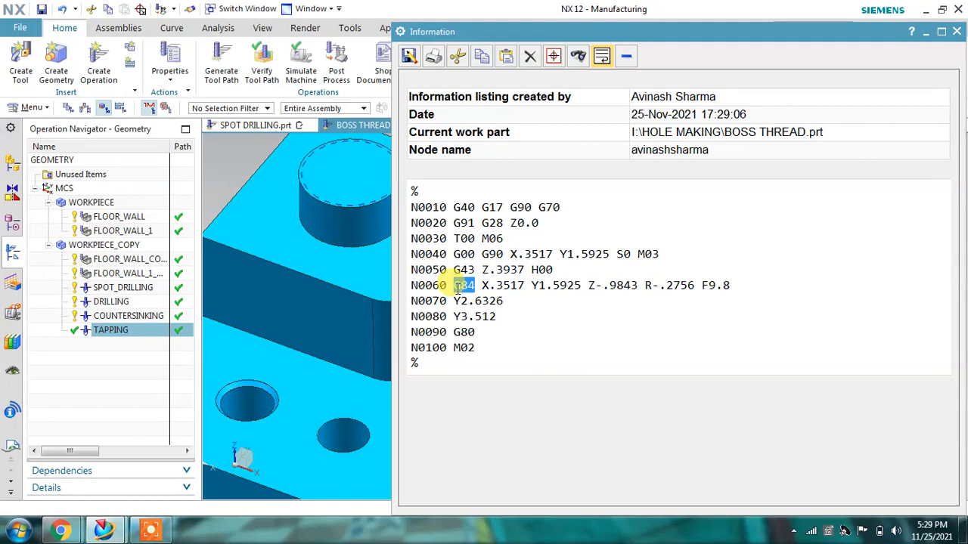
click(957, 31)
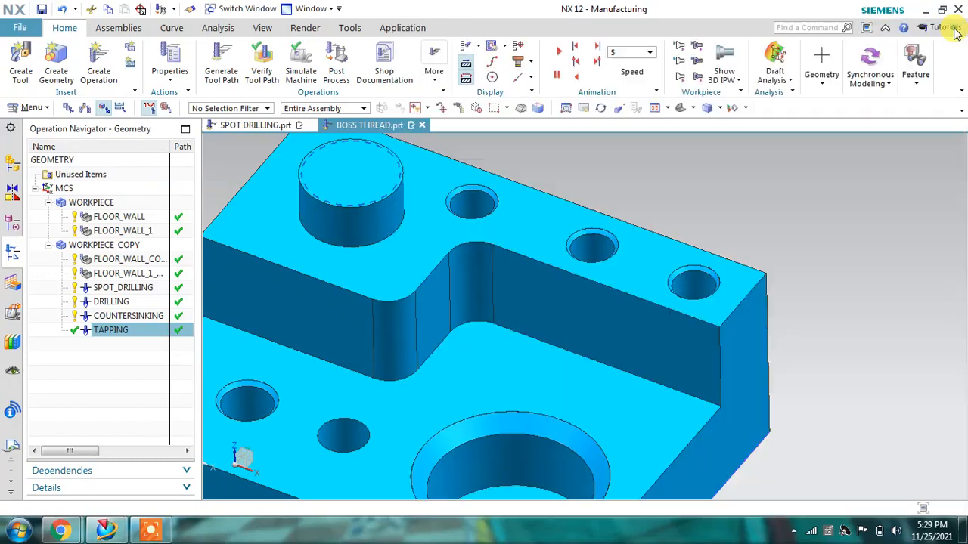
Step: Review the hole-milling and thread-milling subtypes among the hole_making and mill_planar operations without creating a new operation
scroll(627, 197, down, 2)
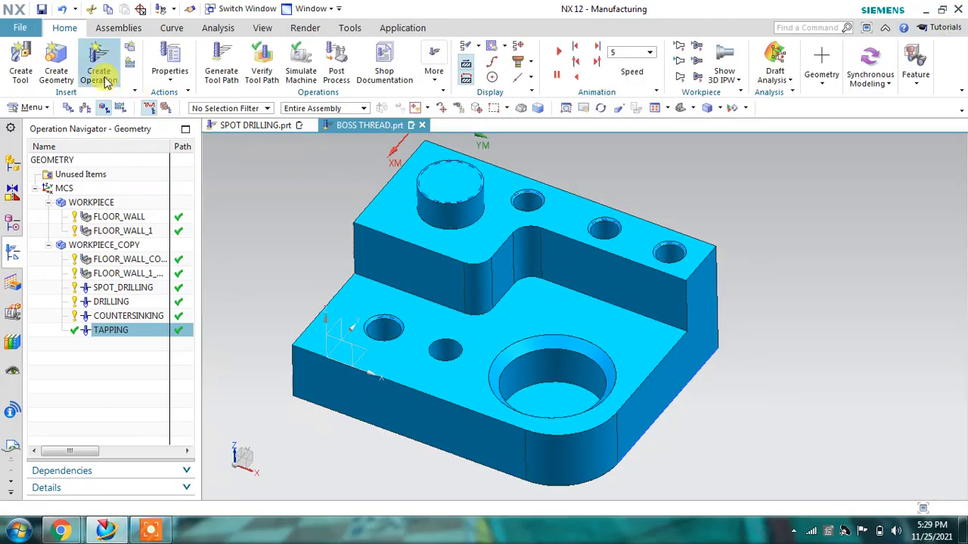
click(100, 76)
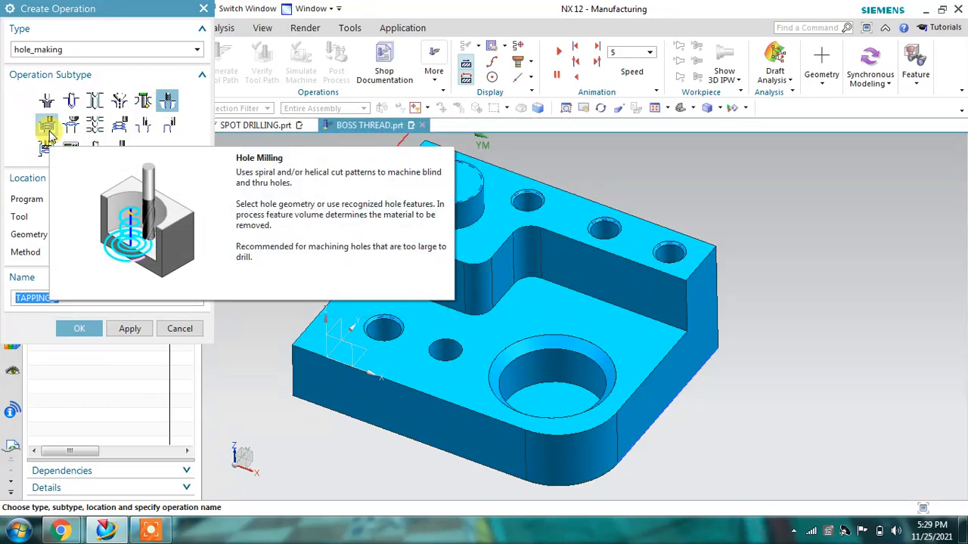
click(33, 49)
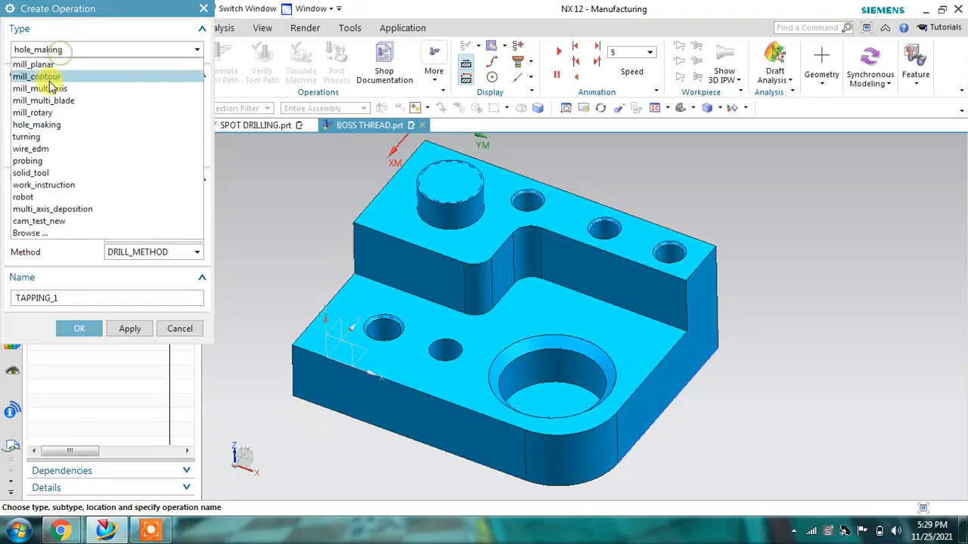
click(70, 66)
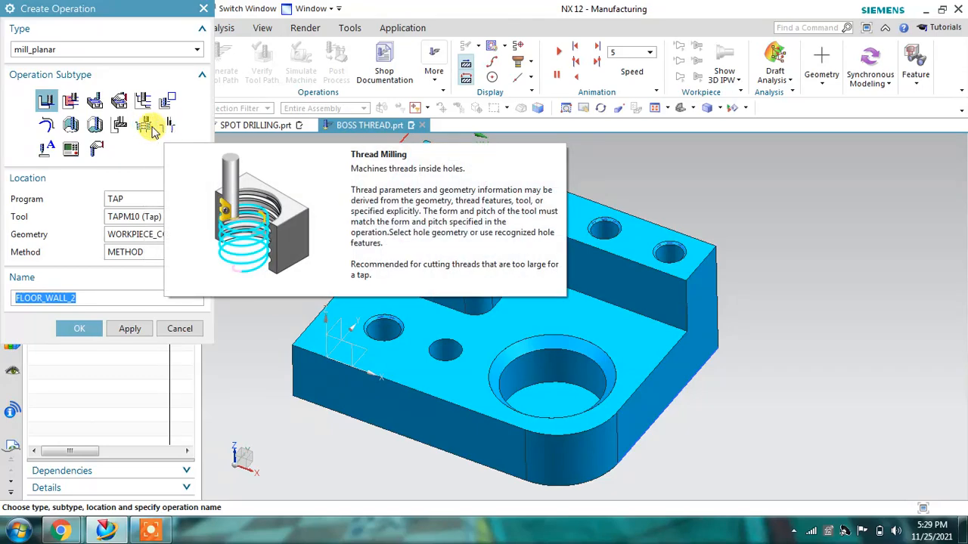
click(134, 50)
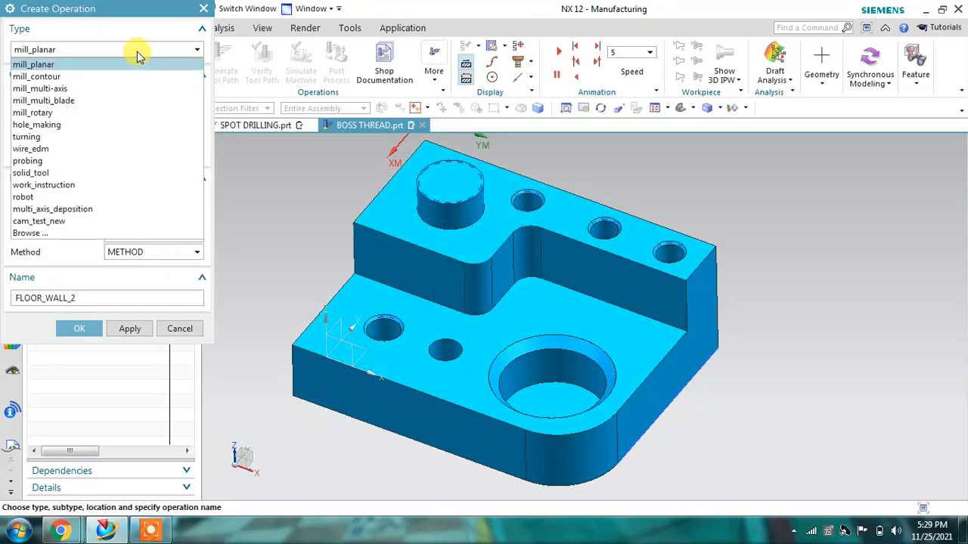
click(78, 131)
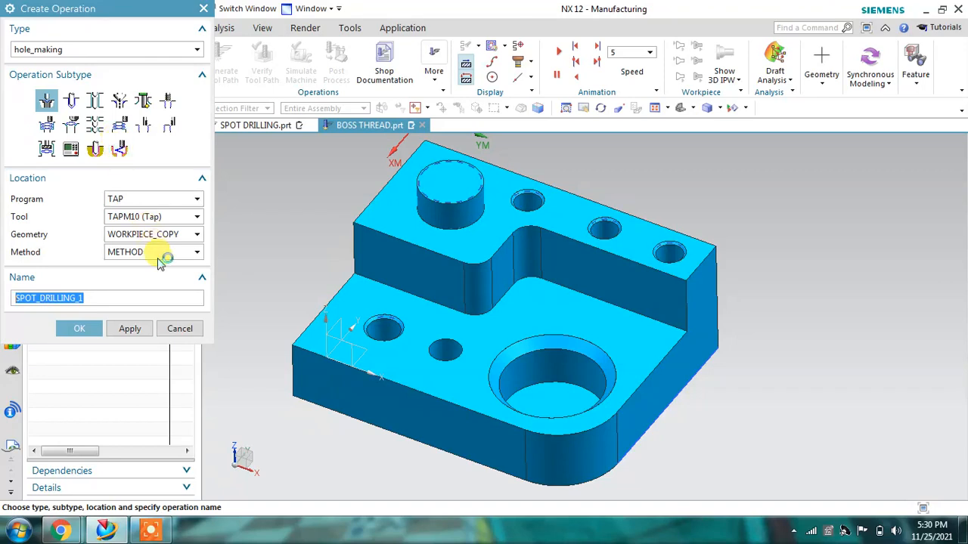
click(179, 329)
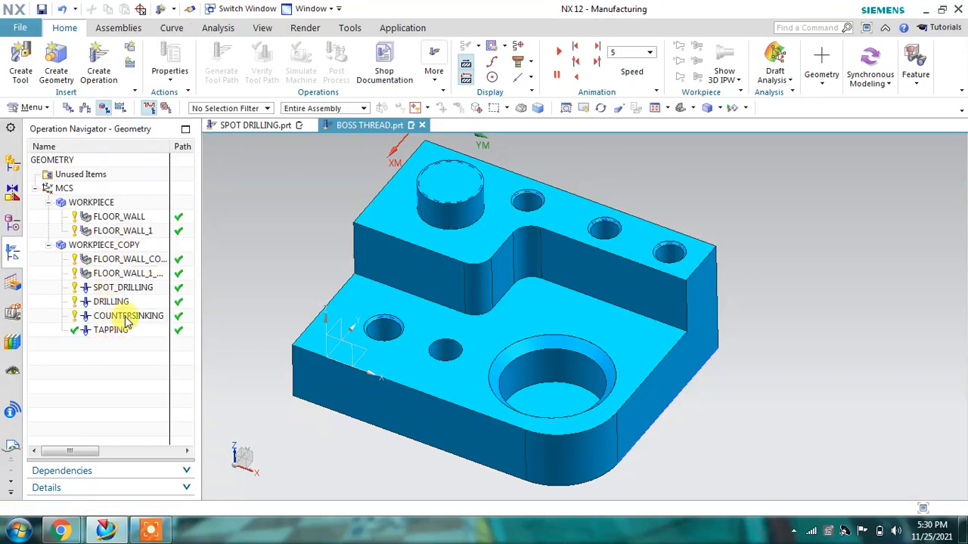
Step: Switch to the SPOT DRILLING.prt part and show its whole plate in an angled view
click(261, 127)
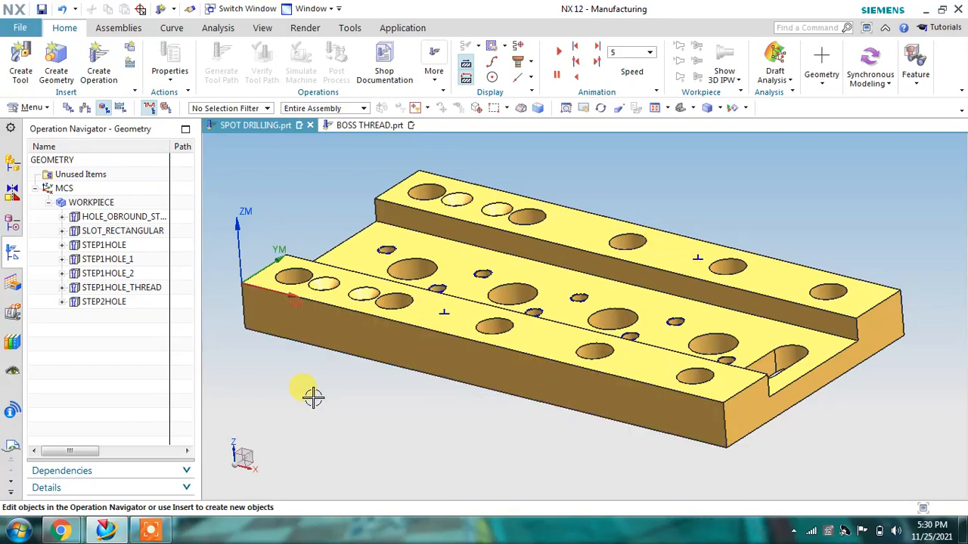
middle_drag(313, 395, 317, 406)
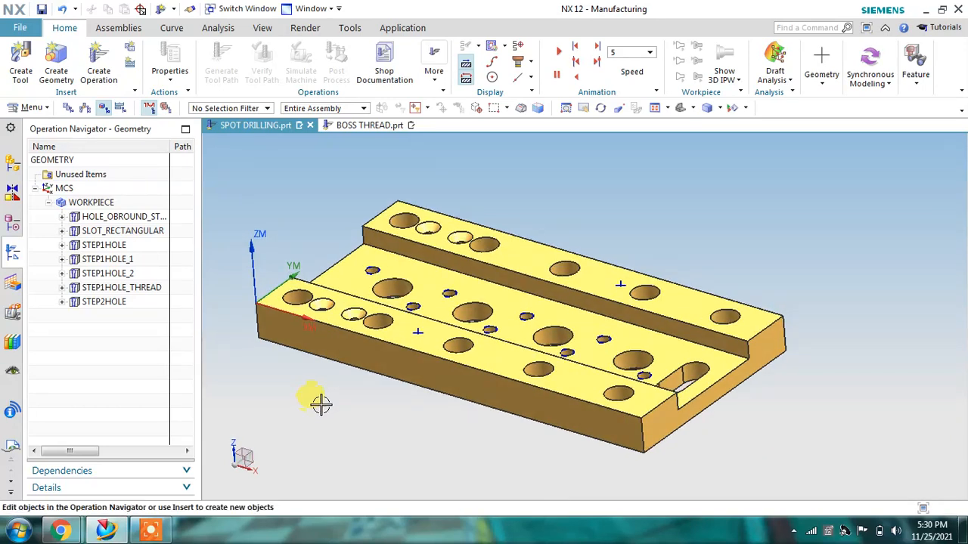